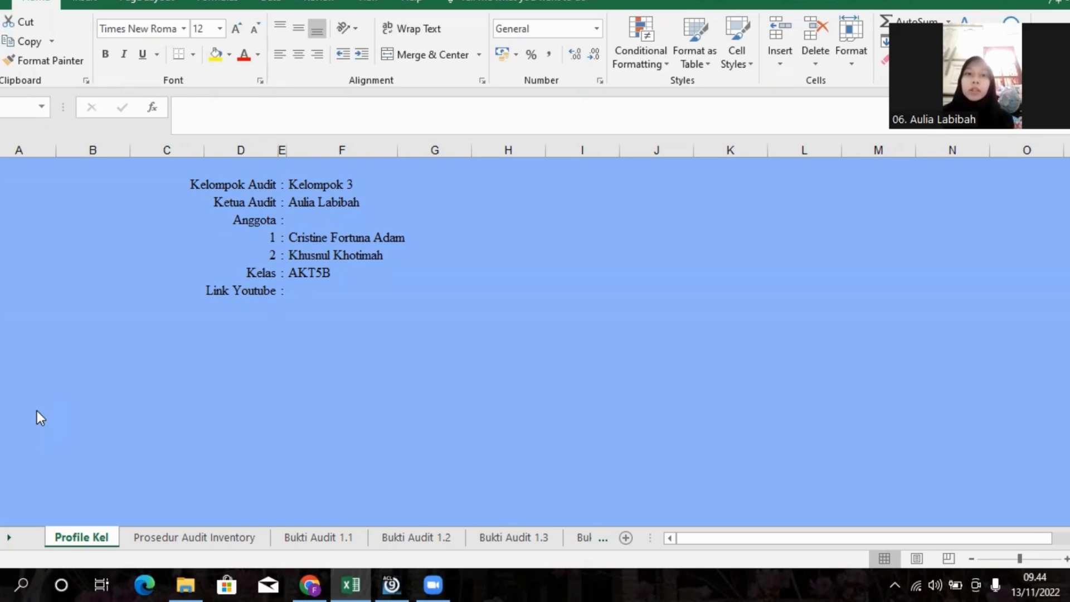
# - Open the Prosedur Audit Inventory sheet and select procedure 1 under Pengujian Internal Control
pyautogui.click(182, 534)
pyautogui.click(184, 536)
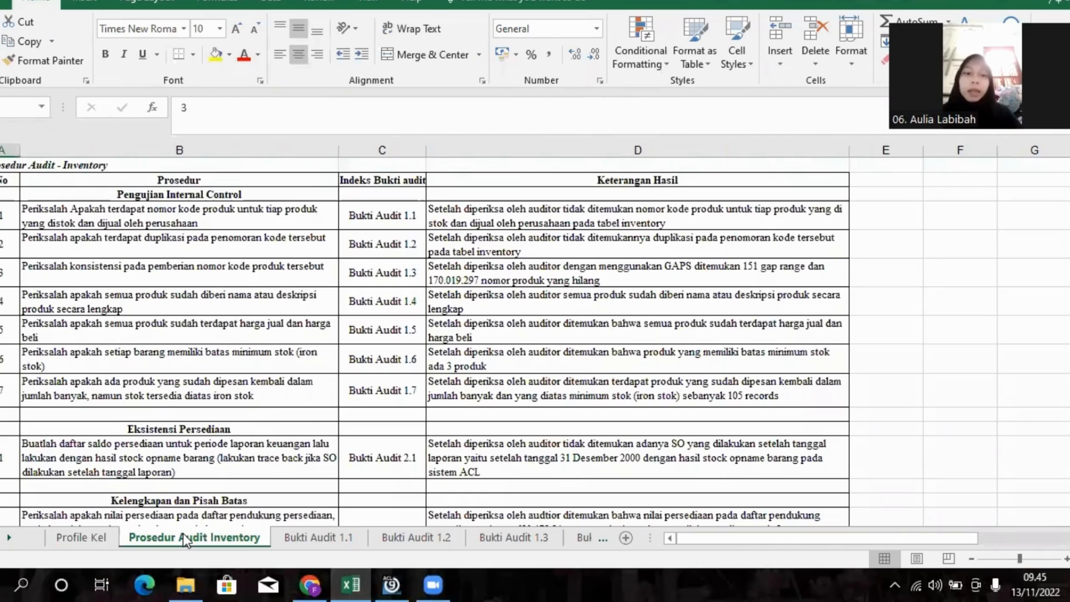
pyautogui.click(5, 217)
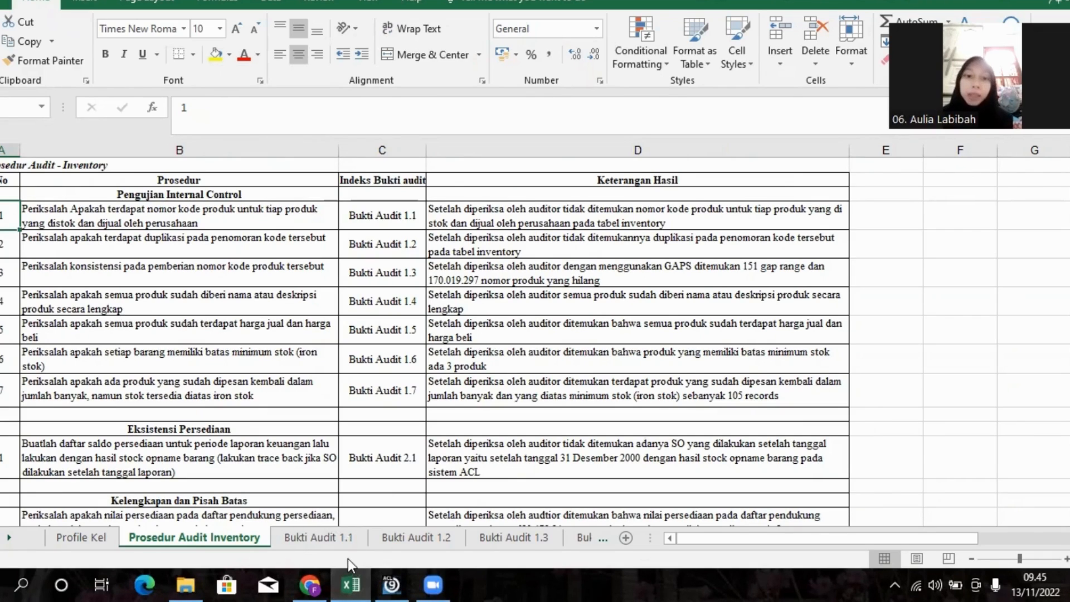
# - Switch to ACL and open the Inventory table from the Inventory_Review folder
pyautogui.click(397, 581)
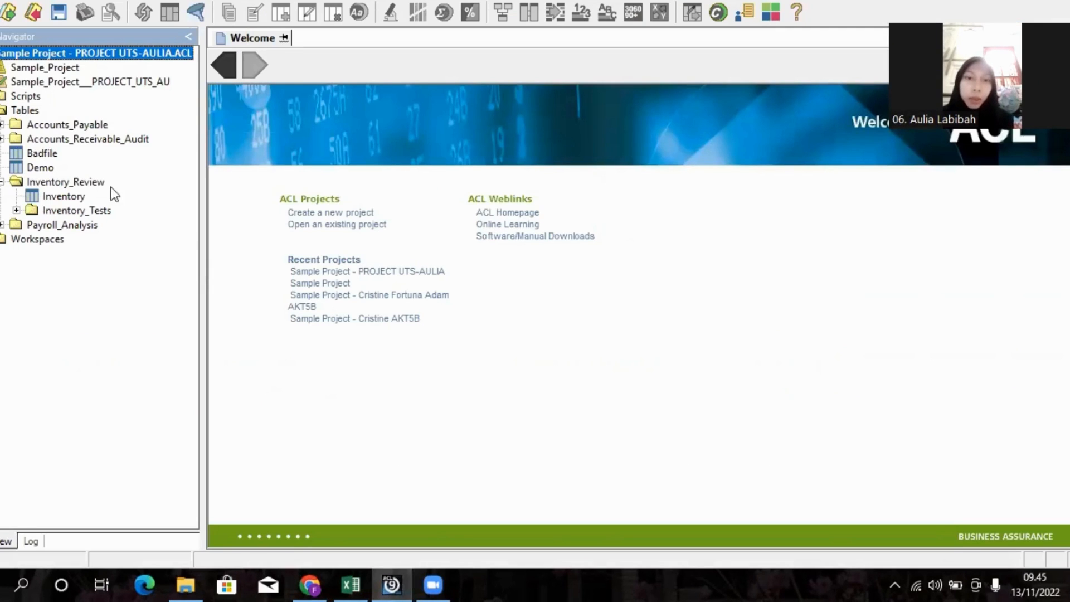
pyautogui.doubleClick(63, 196)
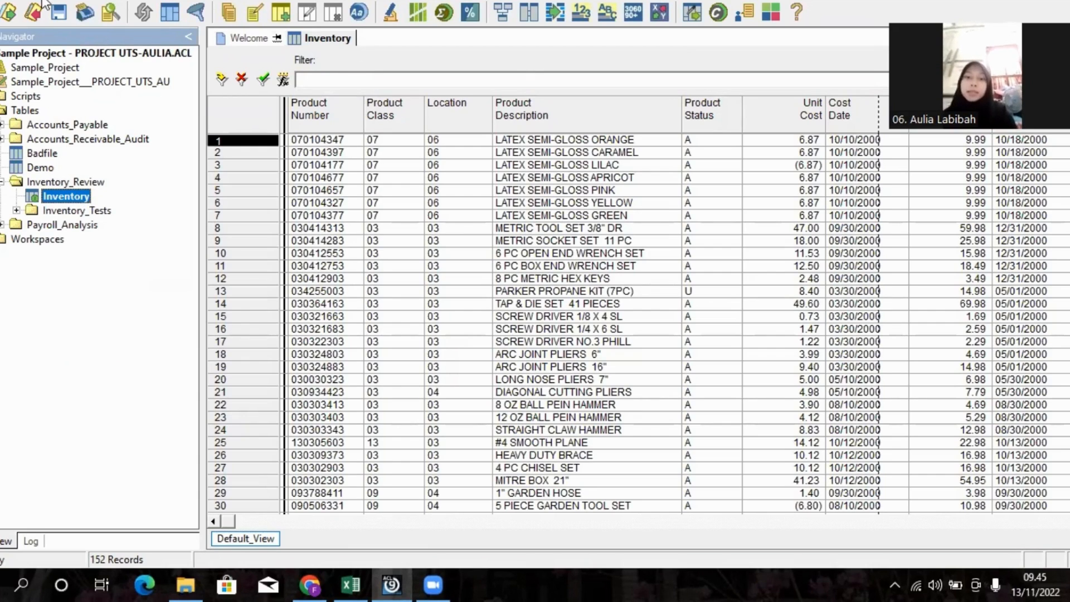
# - Count the Inventory records with a blank product number, verifying the condition ProdNo = " " before running the count
pyautogui.click(81, 0)
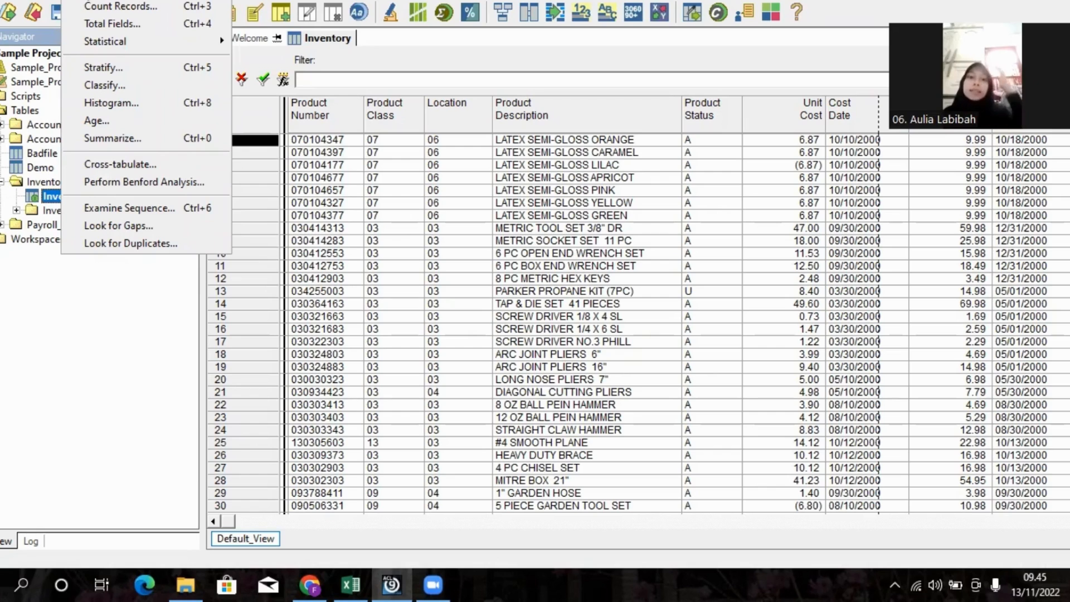
pyautogui.click(101, 7)
pyautogui.click(432, 223)
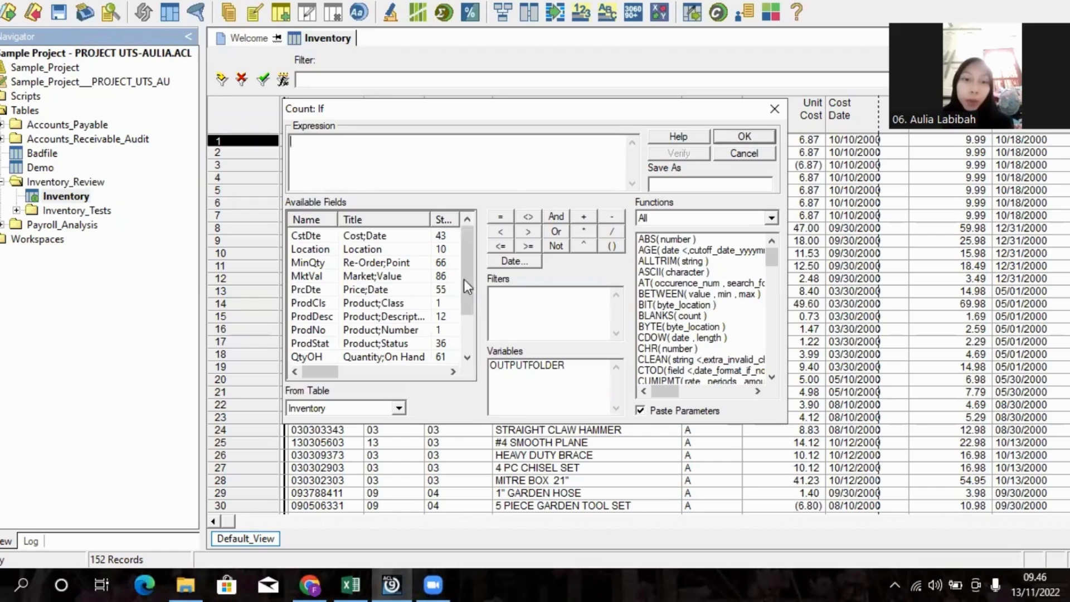
pyautogui.doubleClick(405, 327)
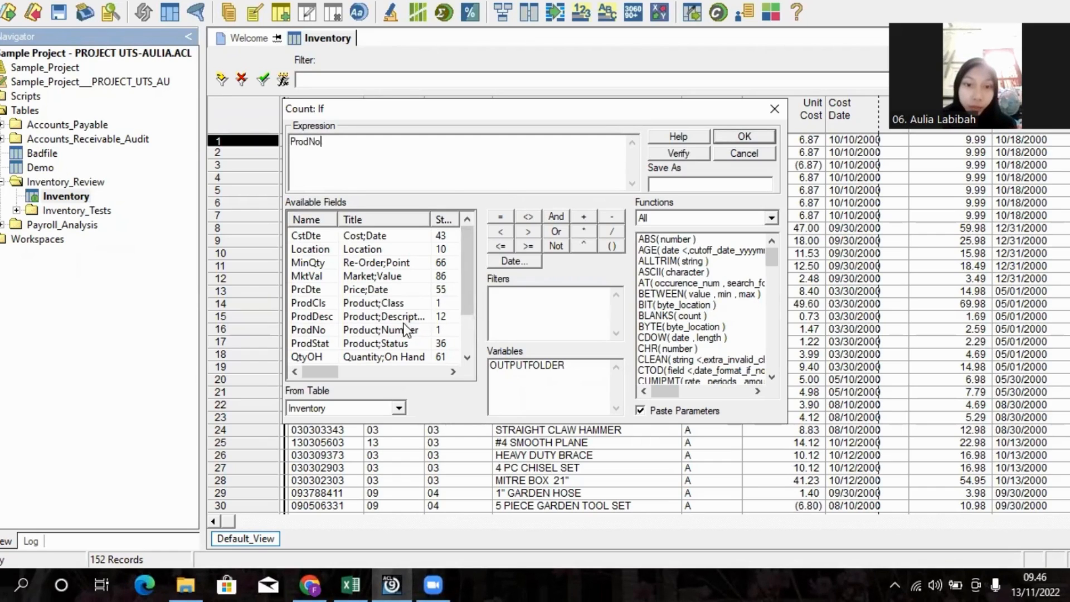
pyautogui.click(500, 216)
pyautogui.write('" "')
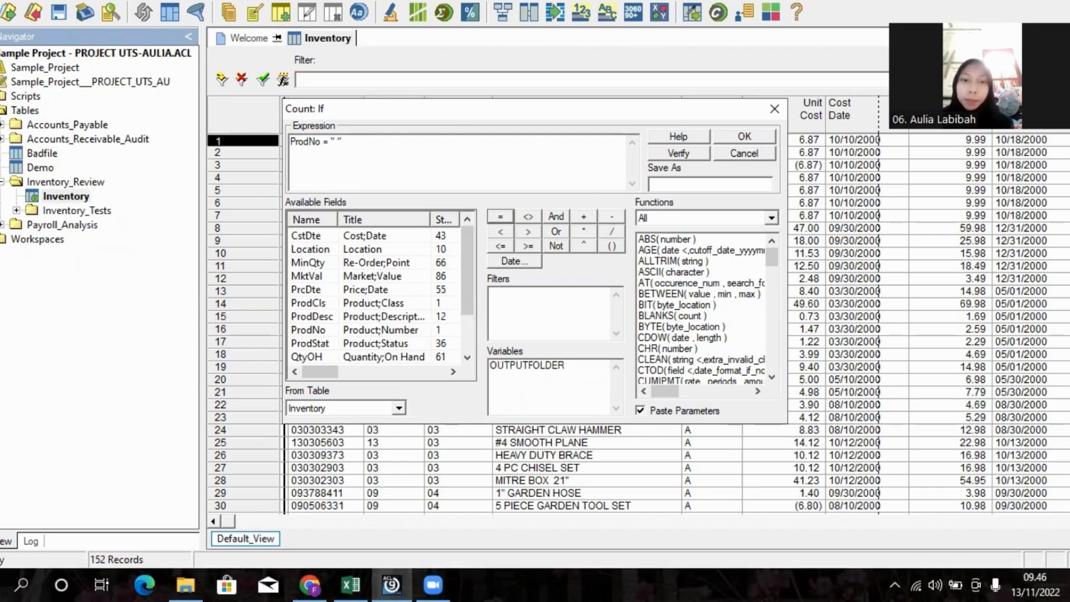
pyautogui.click(679, 153)
pyautogui.click(555, 325)
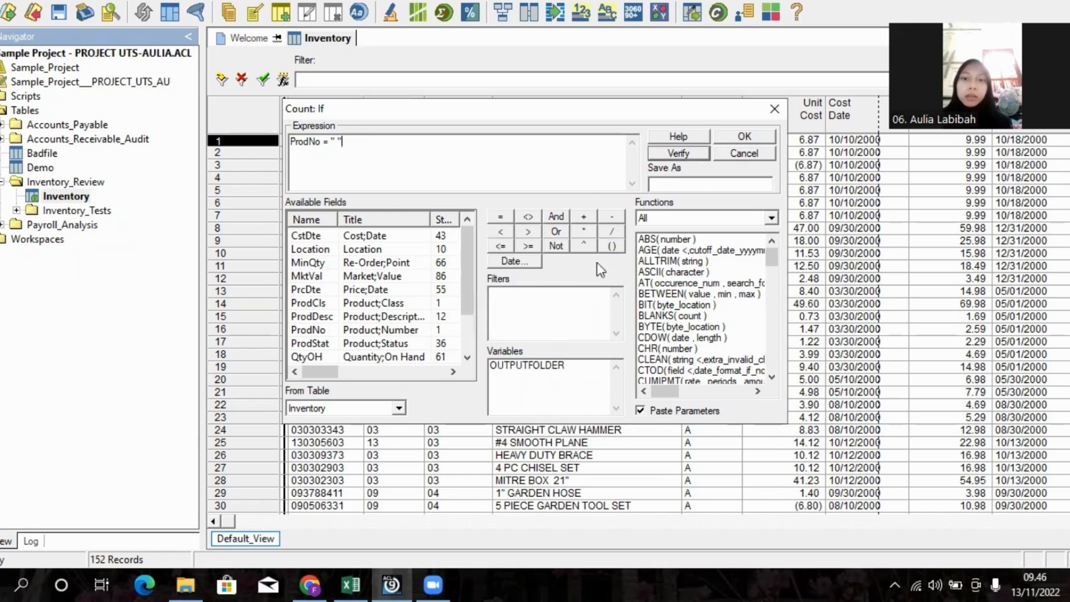
pyautogui.click(735, 140)
pyautogui.click(526, 377)
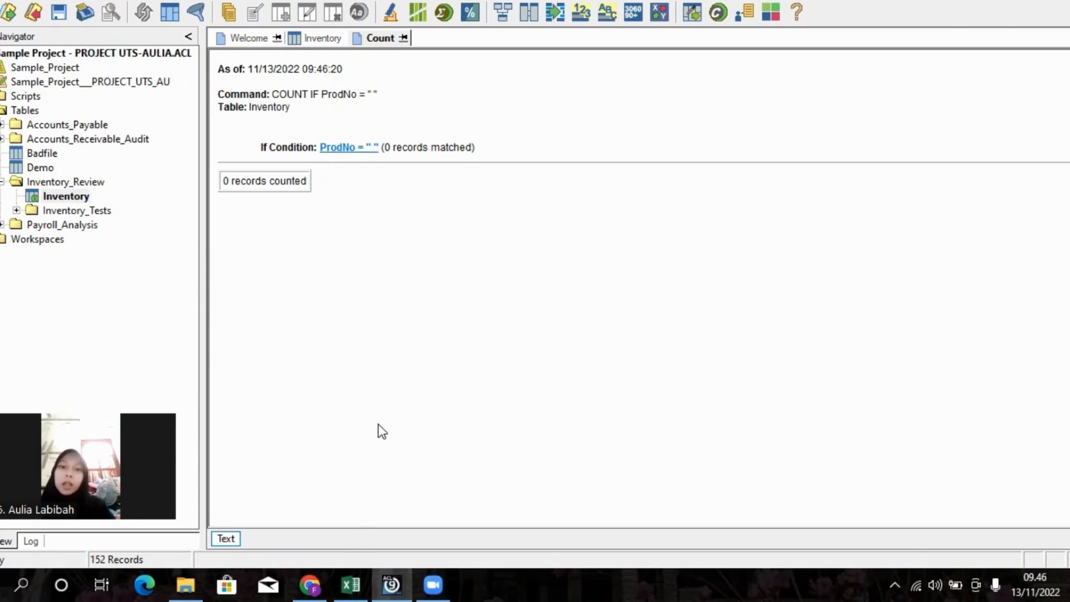
# - Select procedure 2 in the Excel audit sheet, and return to ACL to close the Count results
pyautogui.hotkey('alt', 'Tab')
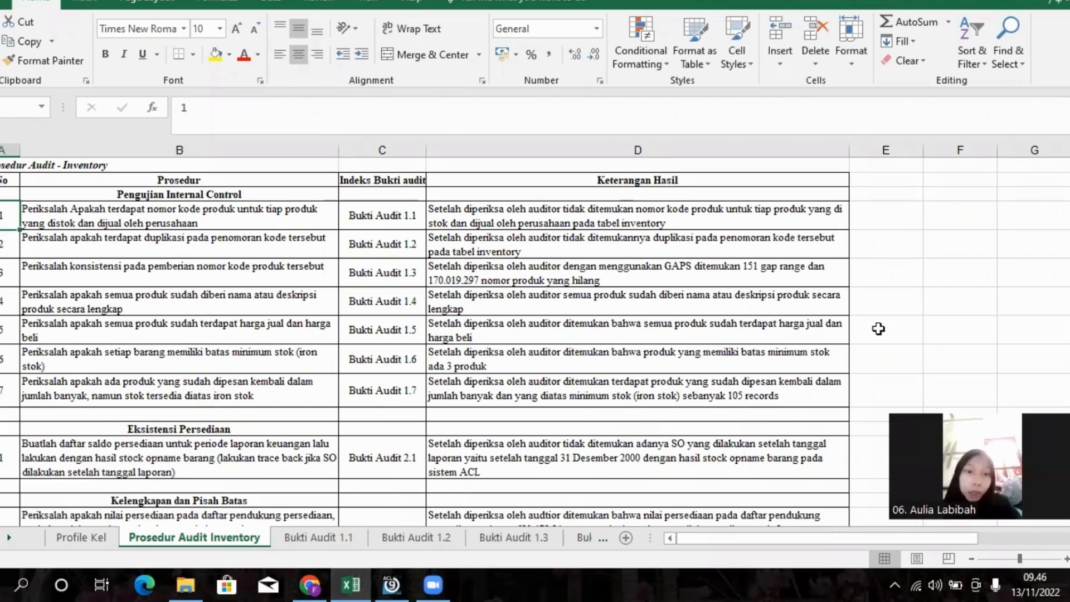
pyautogui.click(2, 245)
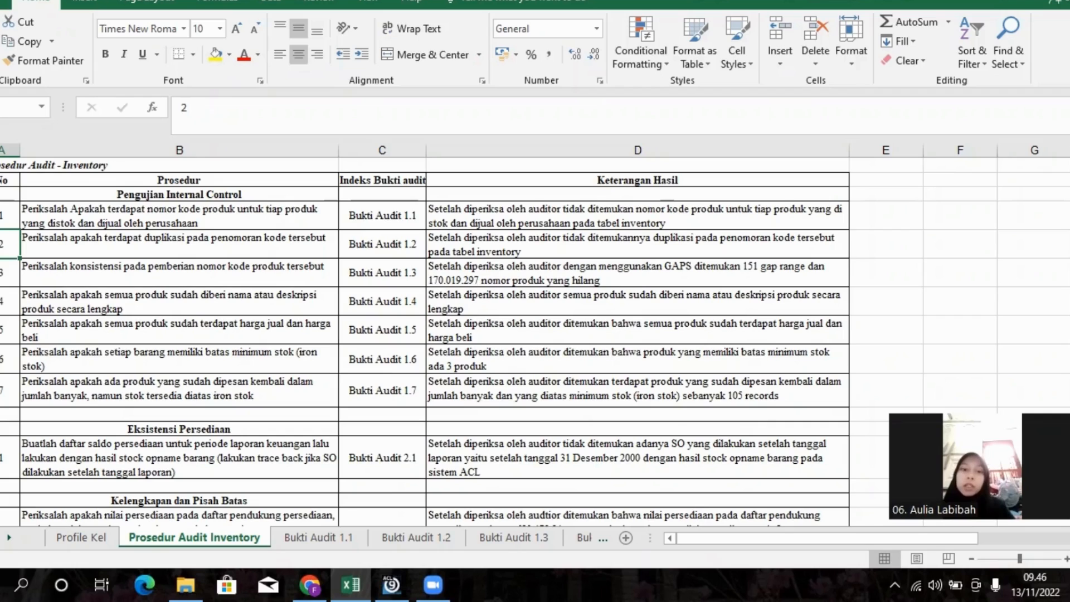
pyautogui.hotkey('alt', 'Tab')
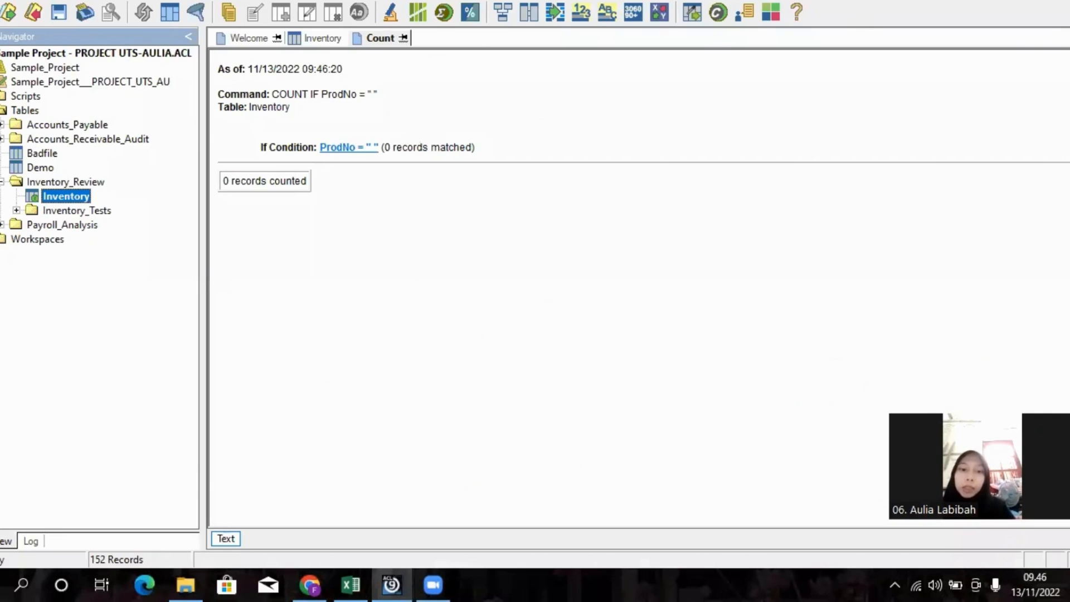
pyautogui.click(1069, 38)
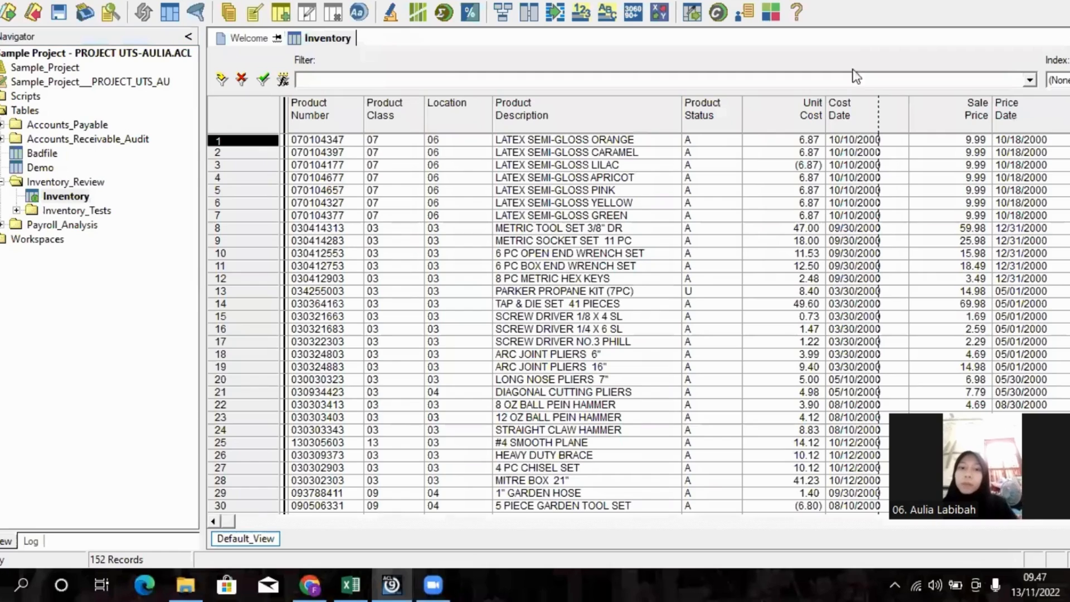
pyautogui.click(243, 79)
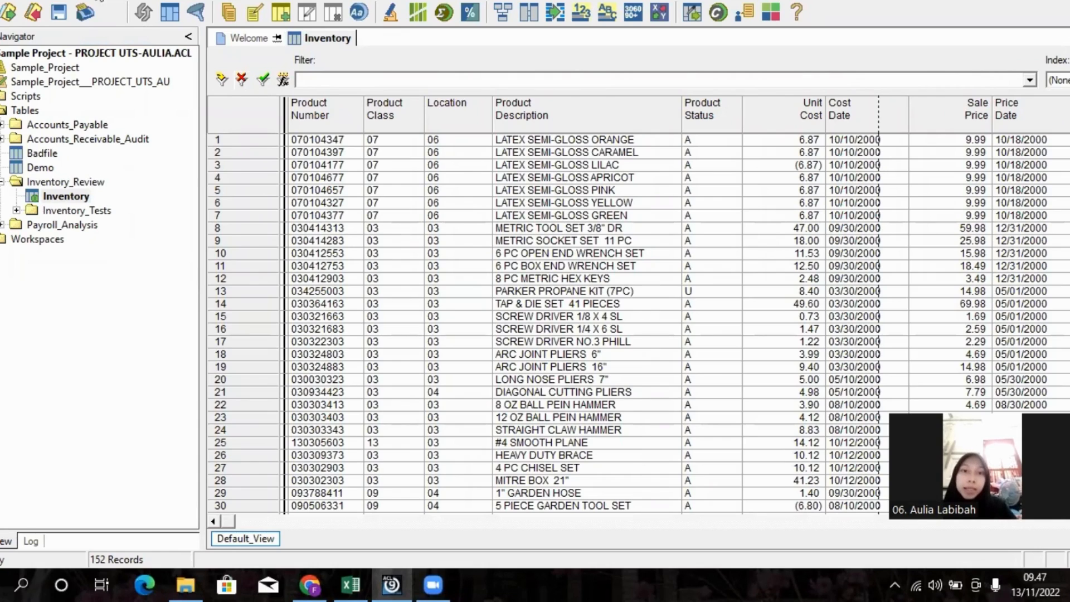
# - Set up a duplicates check on the Inventory table with ProdNo as the key field and ProdDesc as the listed field
pyautogui.click(83, 1)
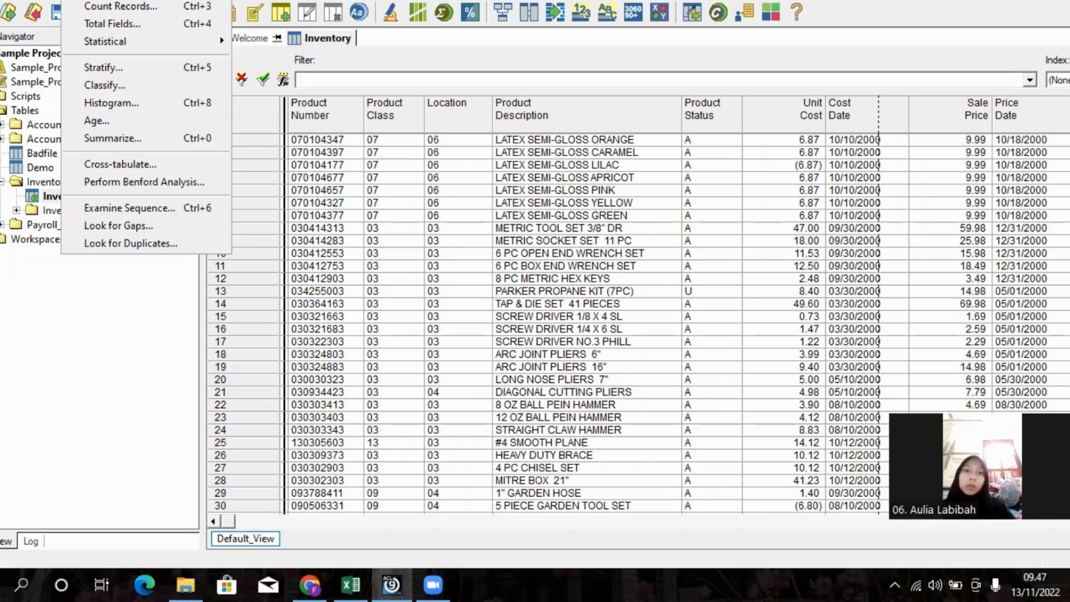
pyautogui.click(125, 243)
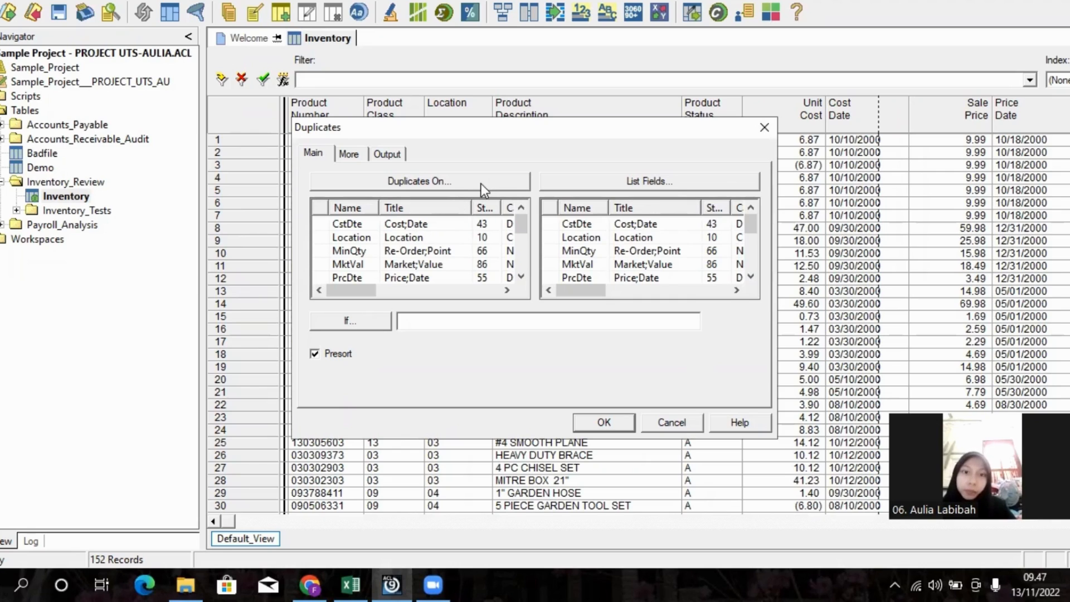
pyautogui.click(423, 182)
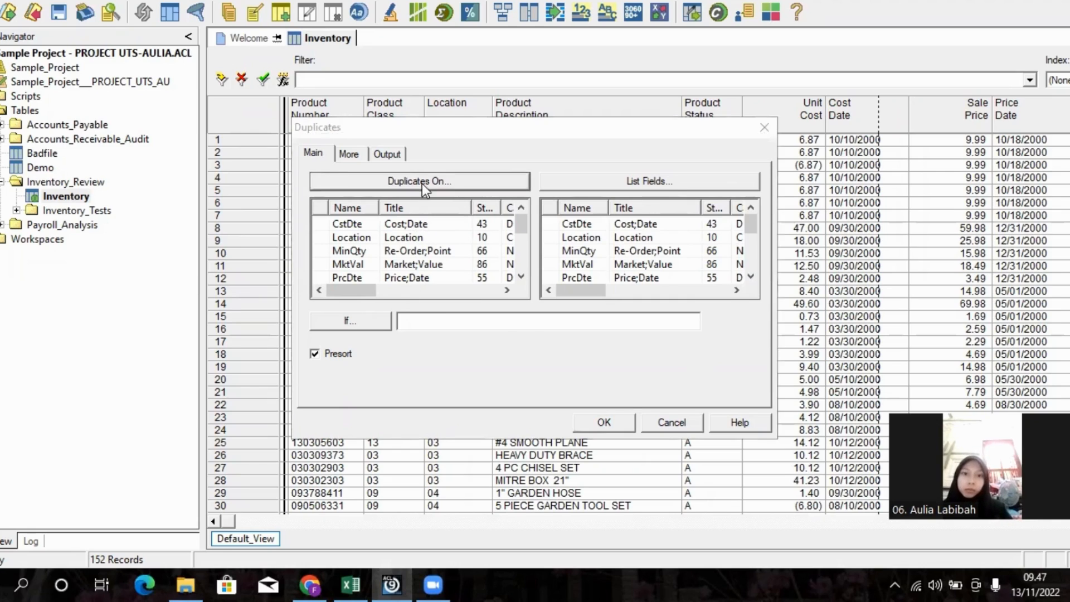
pyautogui.doubleClick(431, 307)
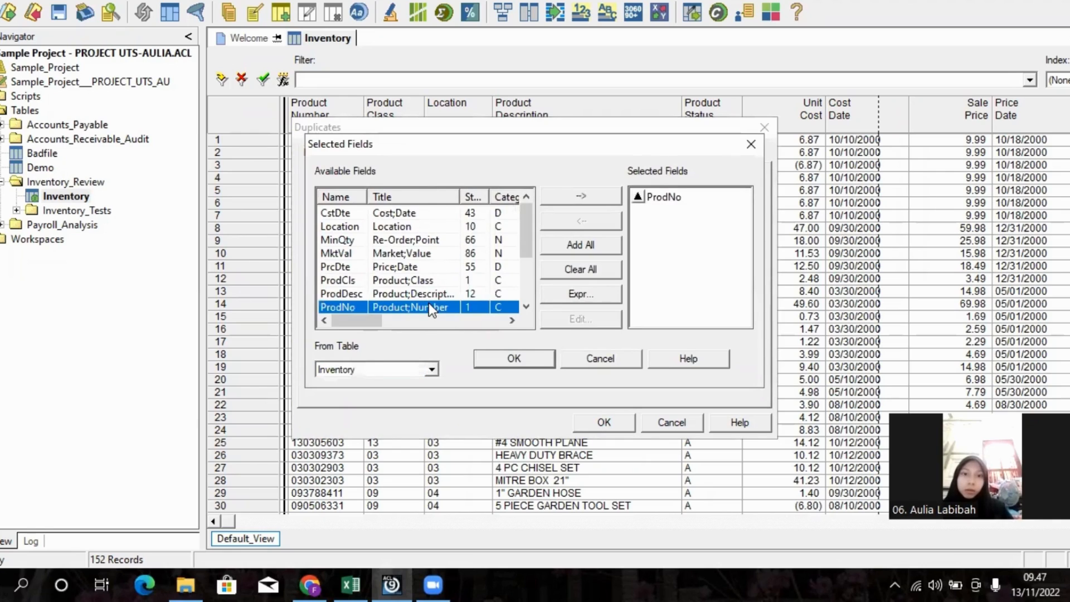
pyautogui.click(494, 357)
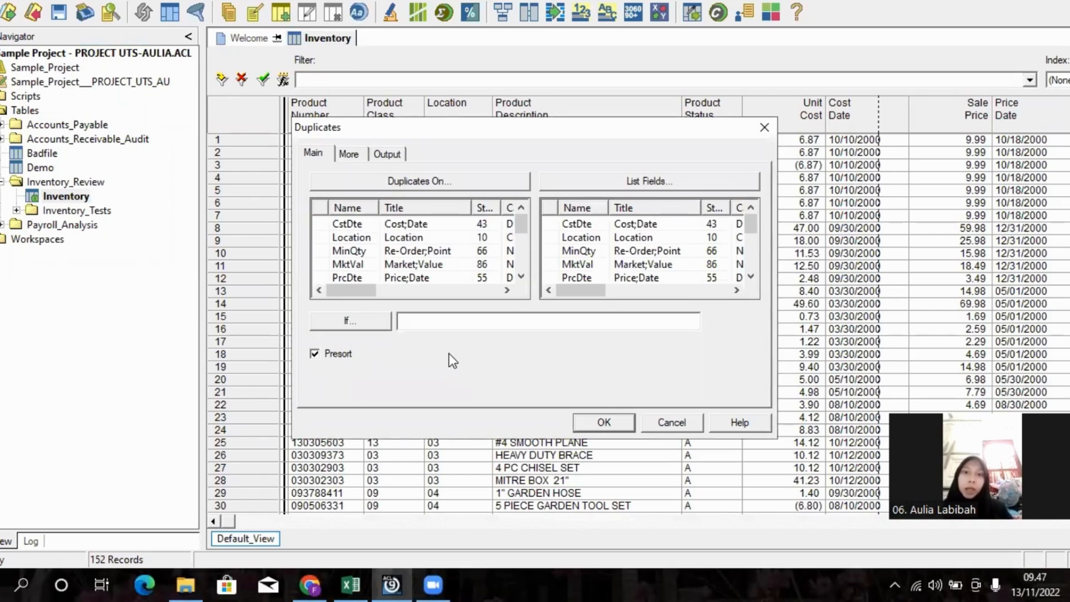
pyautogui.click(616, 178)
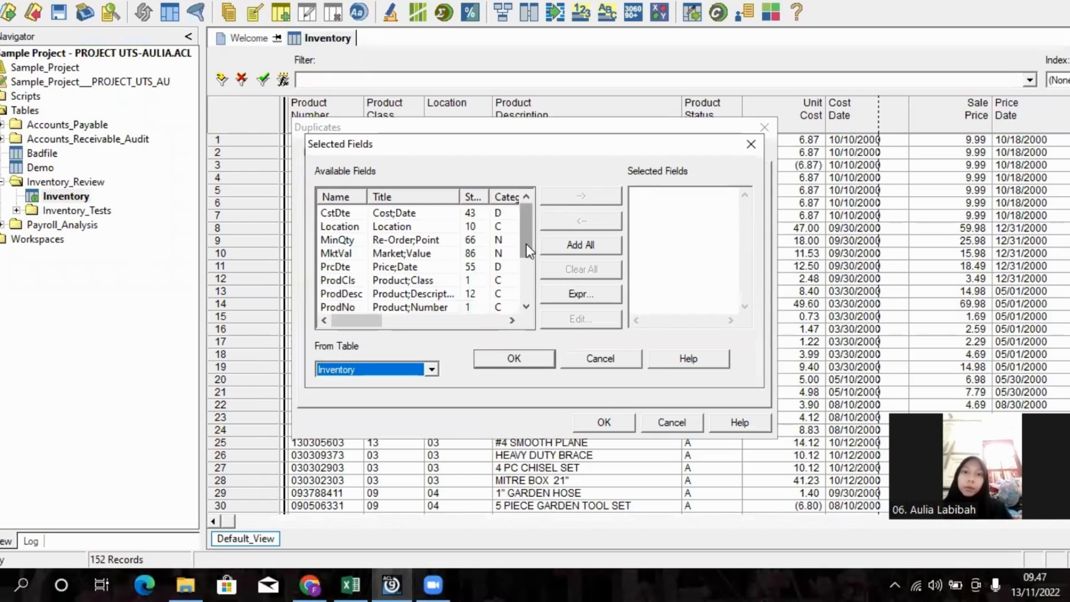
pyautogui.doubleClick(443, 292)
pyautogui.click(510, 357)
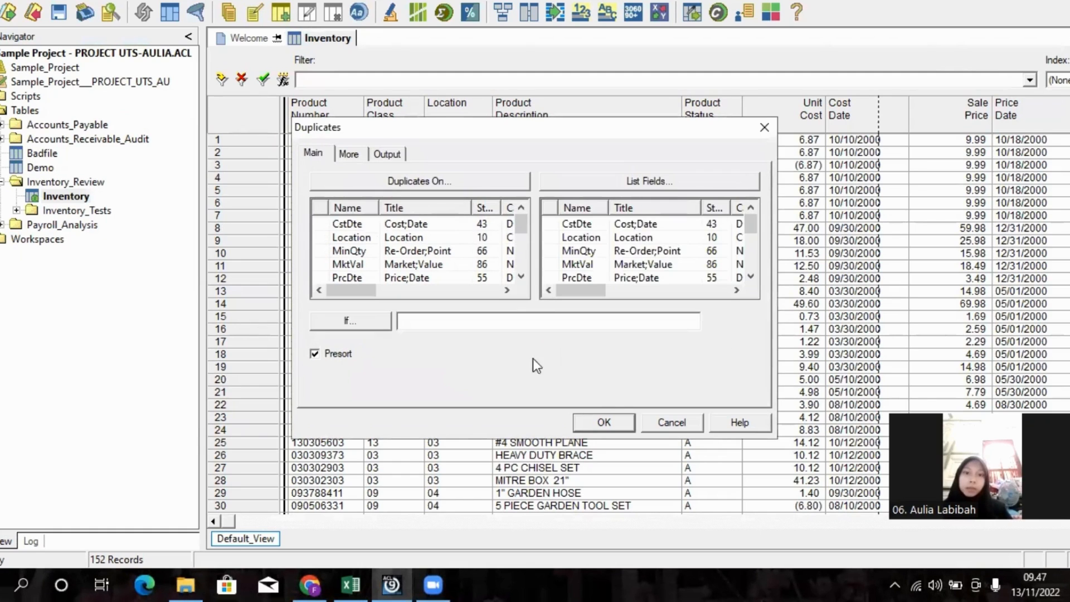
# - Set the duplicates check's output to Screen and run it
pyautogui.click(587, 424)
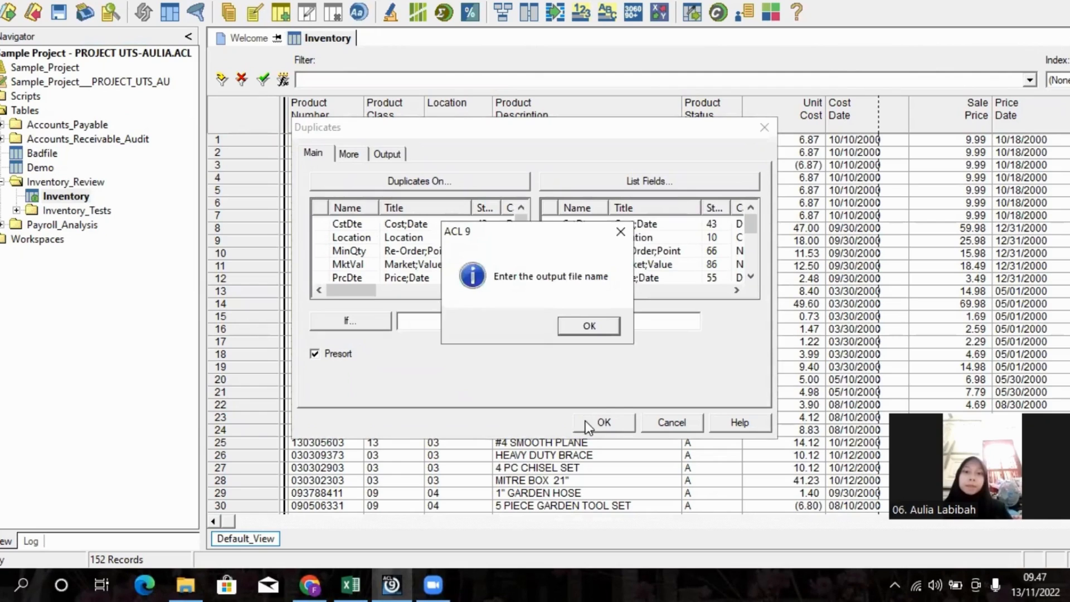
pyautogui.click(583, 329)
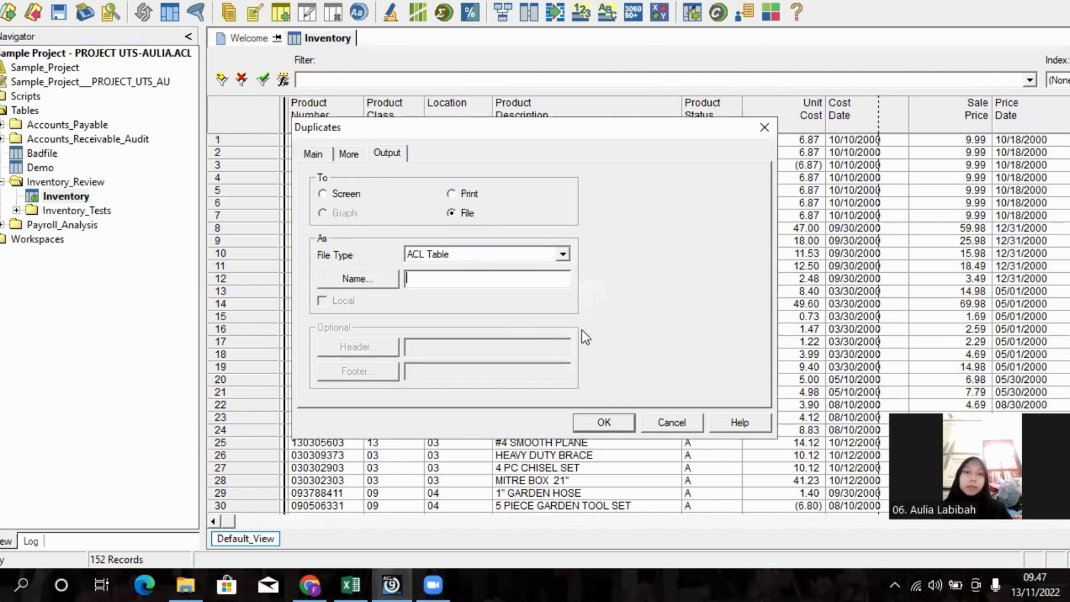
pyautogui.click(322, 194)
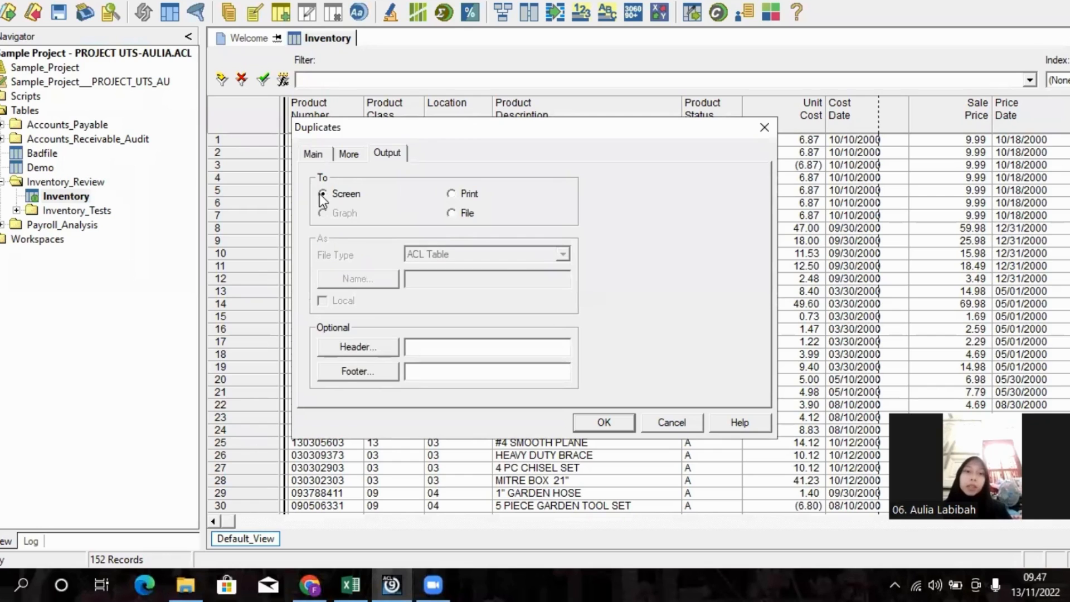
pyautogui.click(589, 417)
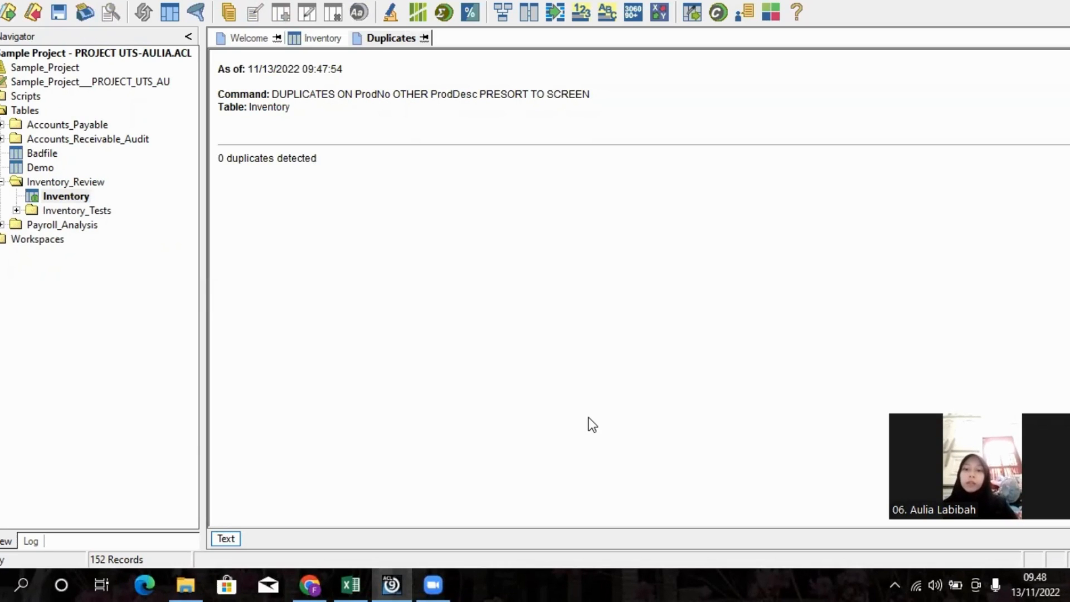
# - Select procedure 3 in the Excel audit sheet, and return to ACL to close the Duplicates results
pyautogui.hotkey('alt', 'Tab')
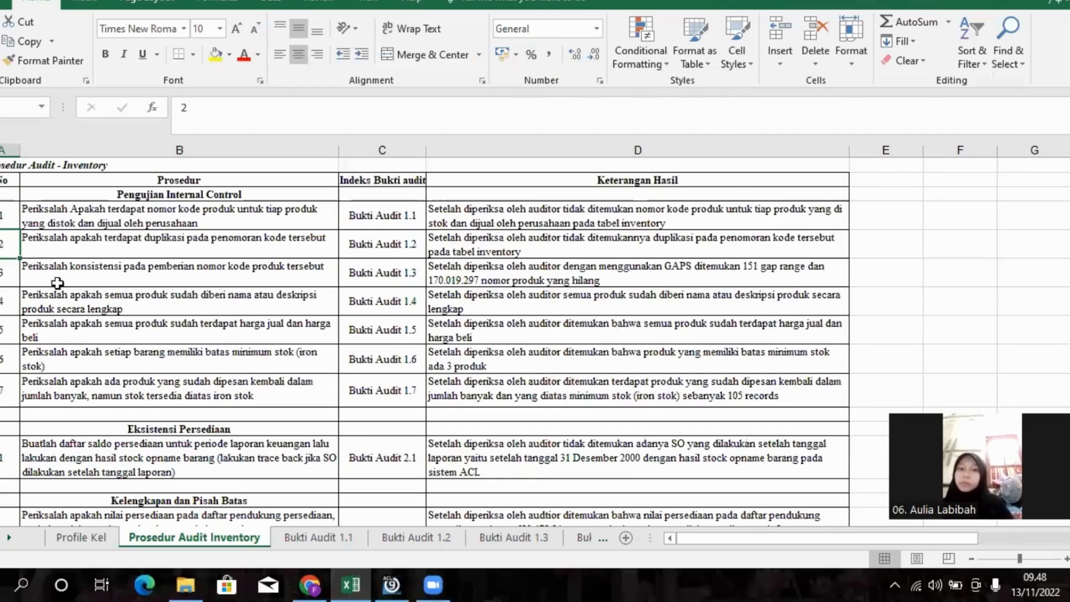
pyautogui.click(3, 284)
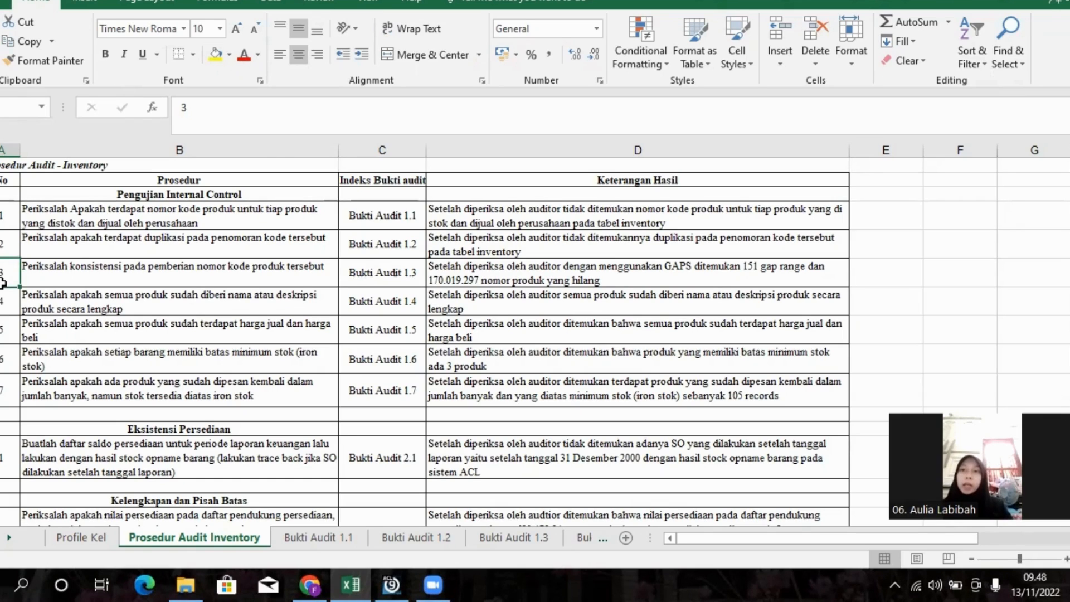
pyautogui.hotkey('alt', 'Tab')
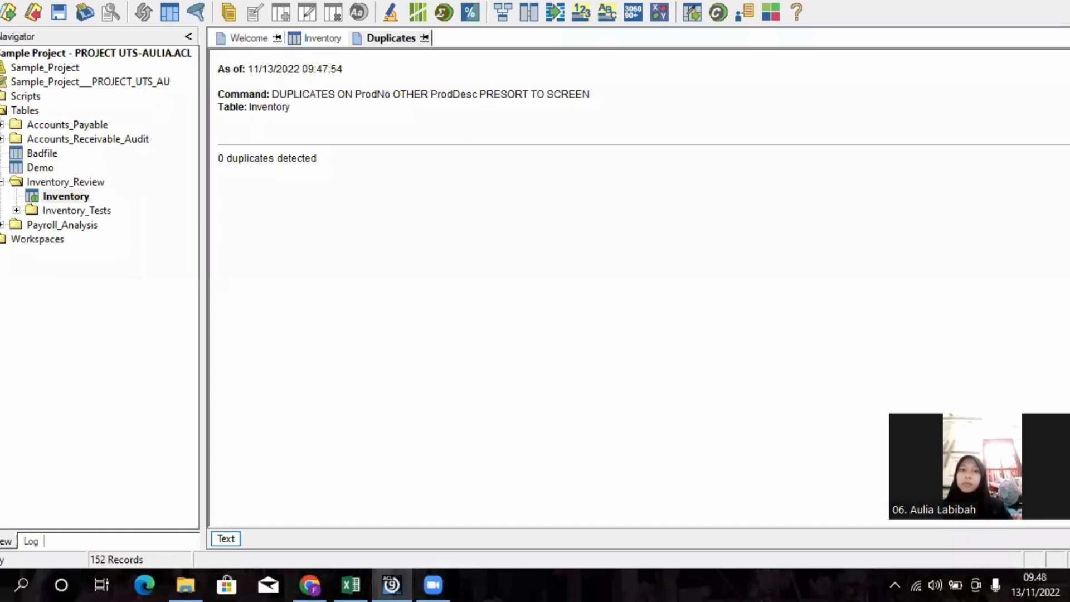
pyautogui.click(1065, 38)
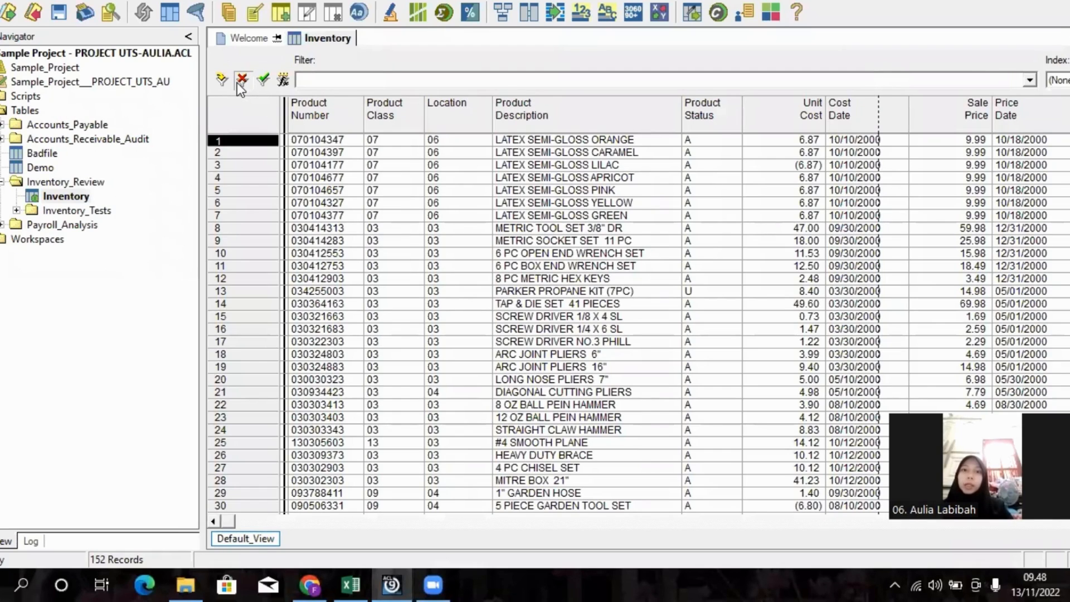
pyautogui.click(153, 305)
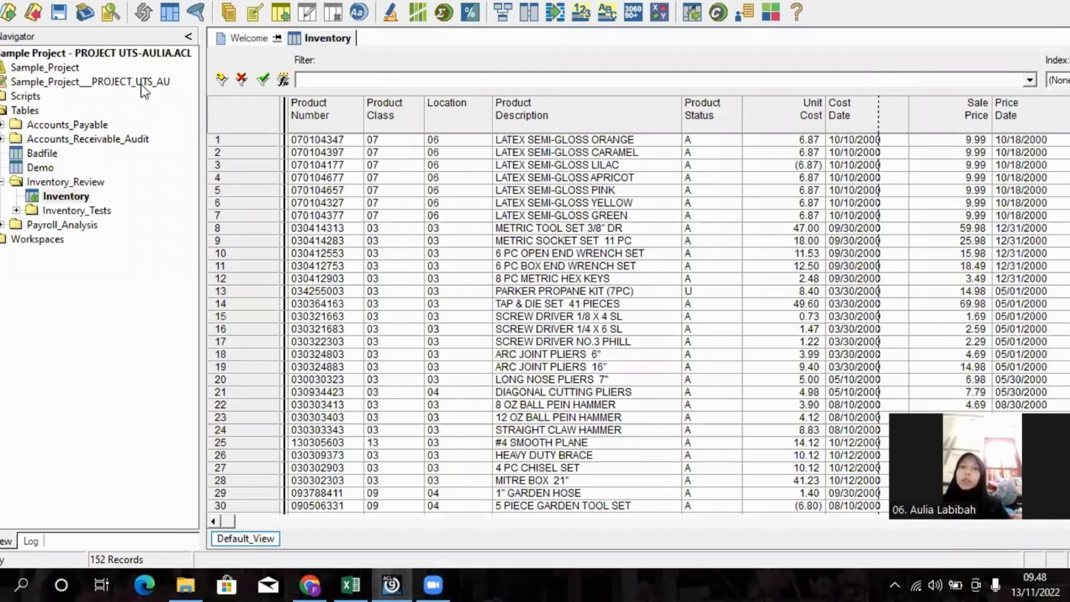
# - Run a gaps check on the Inventory table with ProdNo as the key field, presorted and listing gap ranges to Screen
pyautogui.click(91, 1)
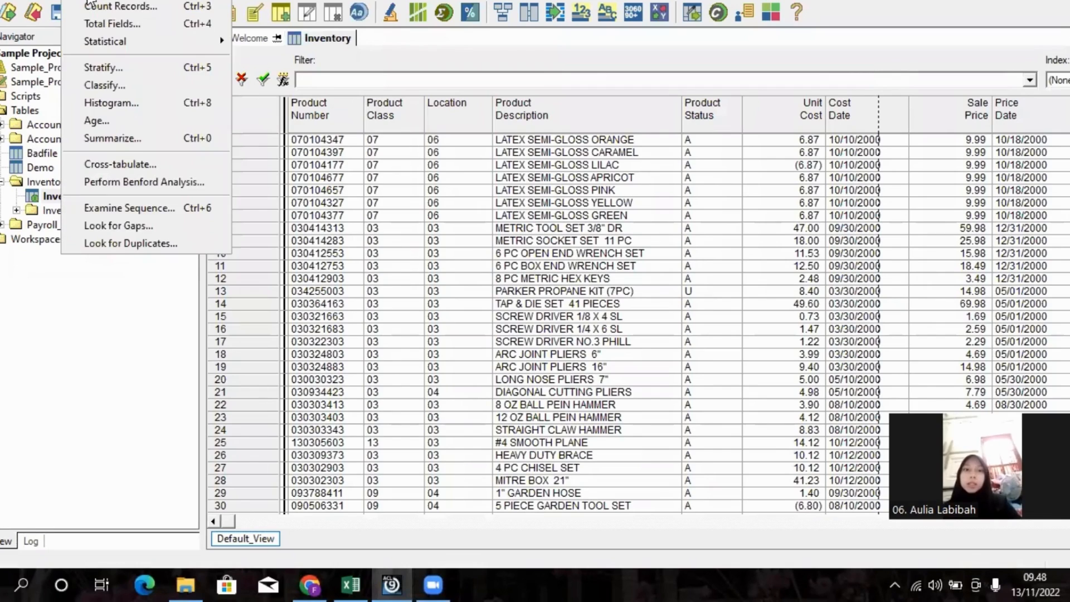
pyautogui.click(132, 227)
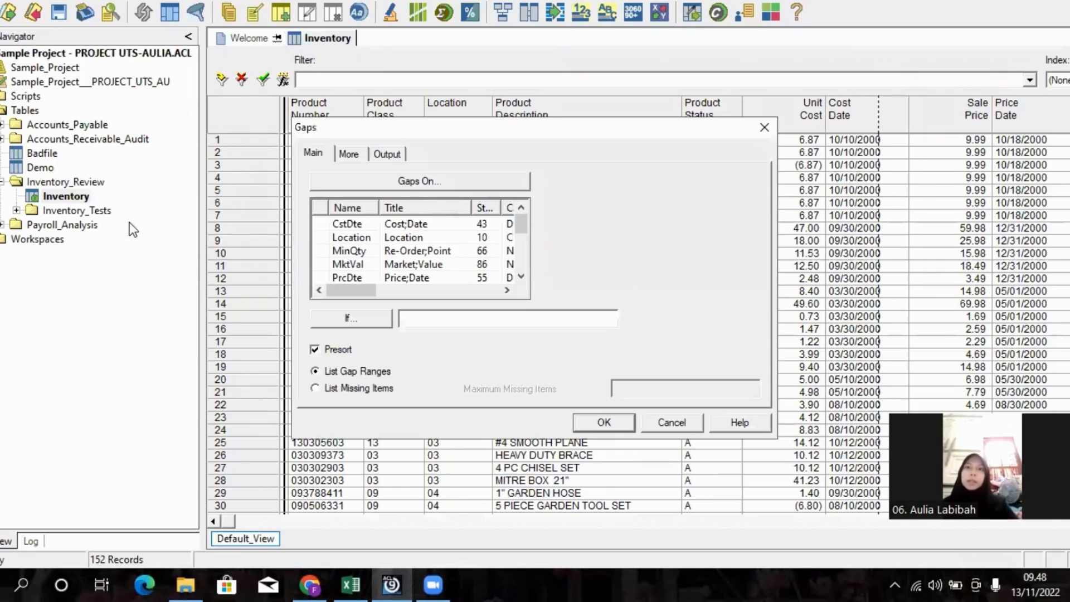
pyautogui.click(355, 177)
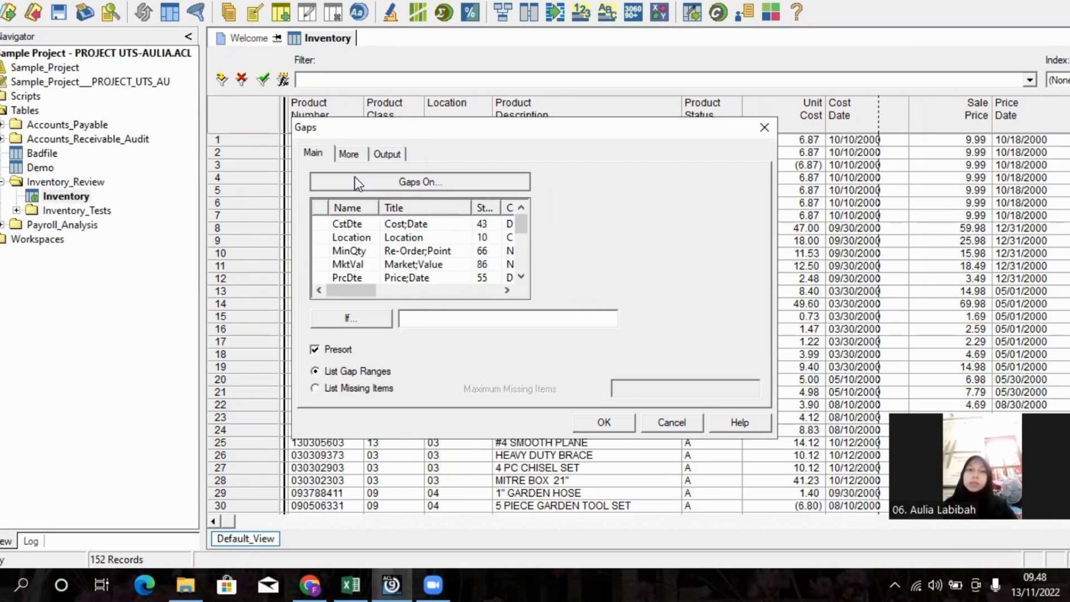
pyautogui.doubleClick(439, 305)
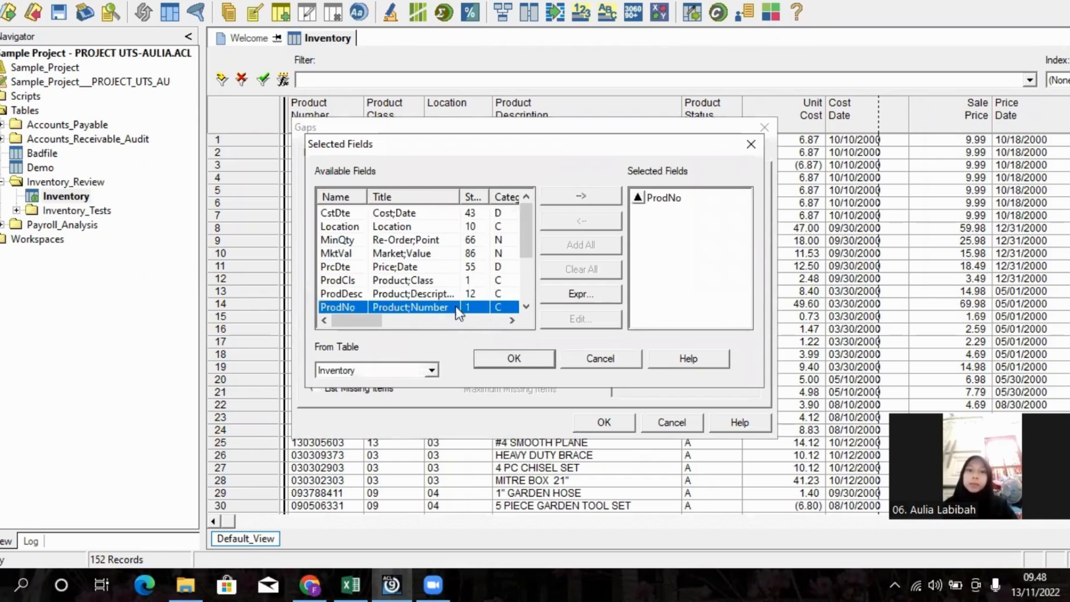
pyautogui.click(527, 362)
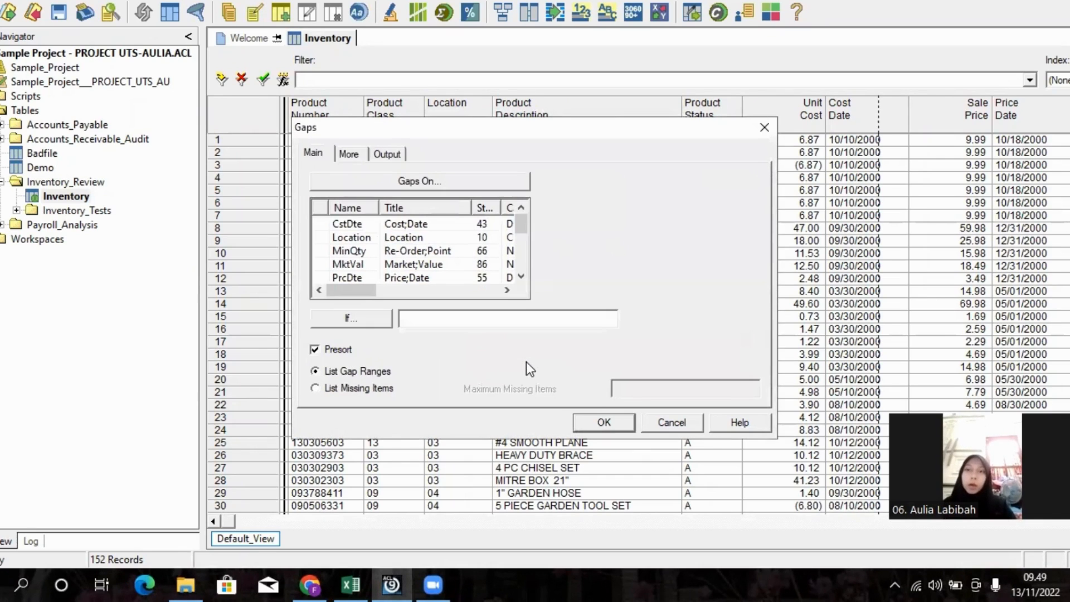
pyautogui.click(393, 158)
pyautogui.click(312, 154)
pyautogui.click(625, 422)
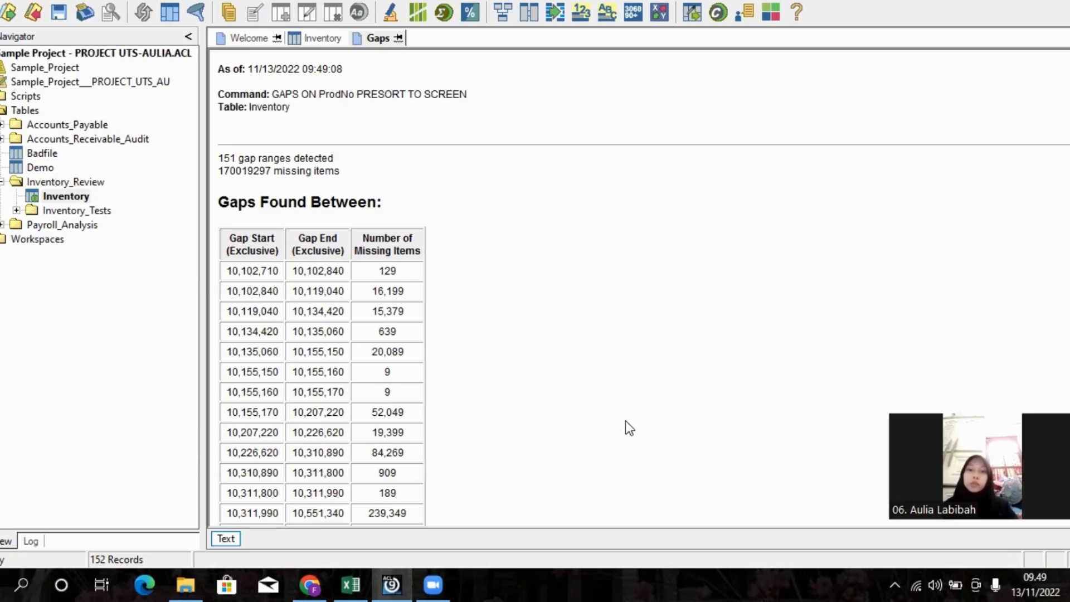
# - Select procedure 4 in the Excel audit sheet, and return to ACL to close the Gaps results
pyautogui.hotkey('alt', 'Tab')
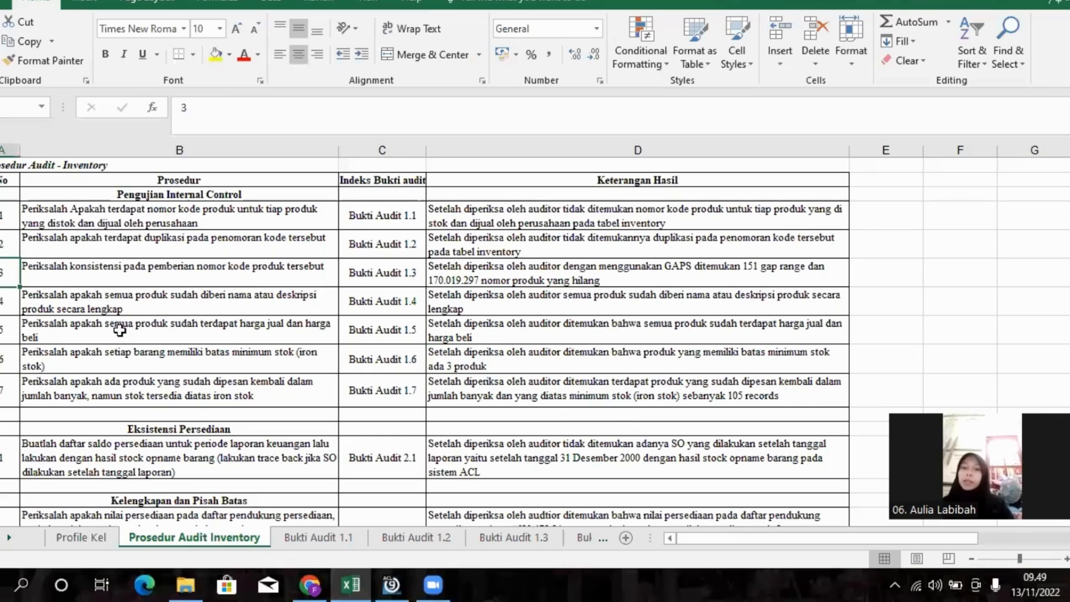
pyautogui.click(17, 311)
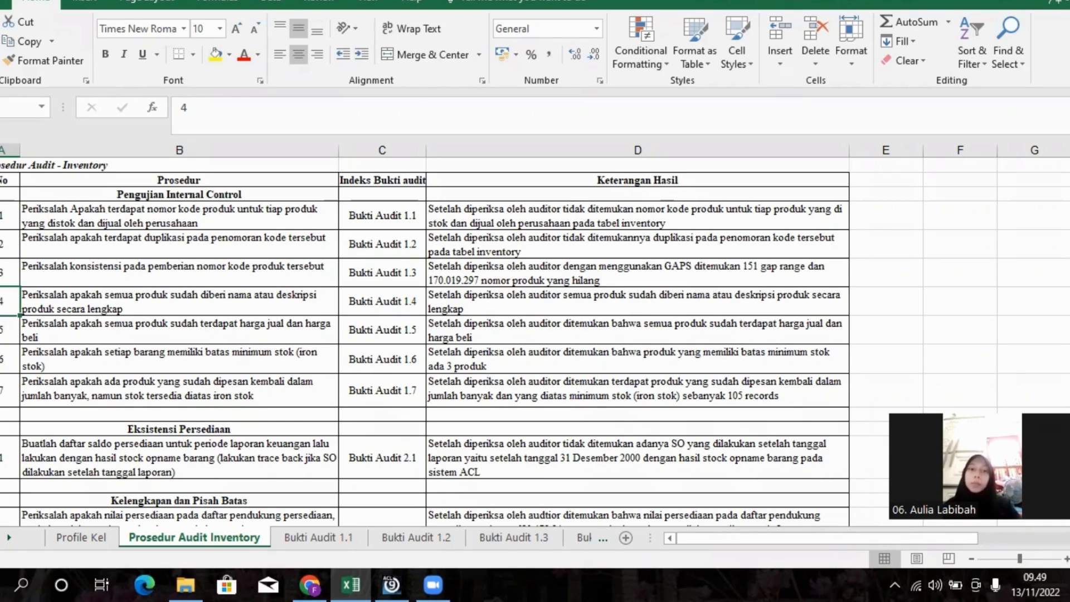
pyautogui.hotkey('alt', 'Tab')
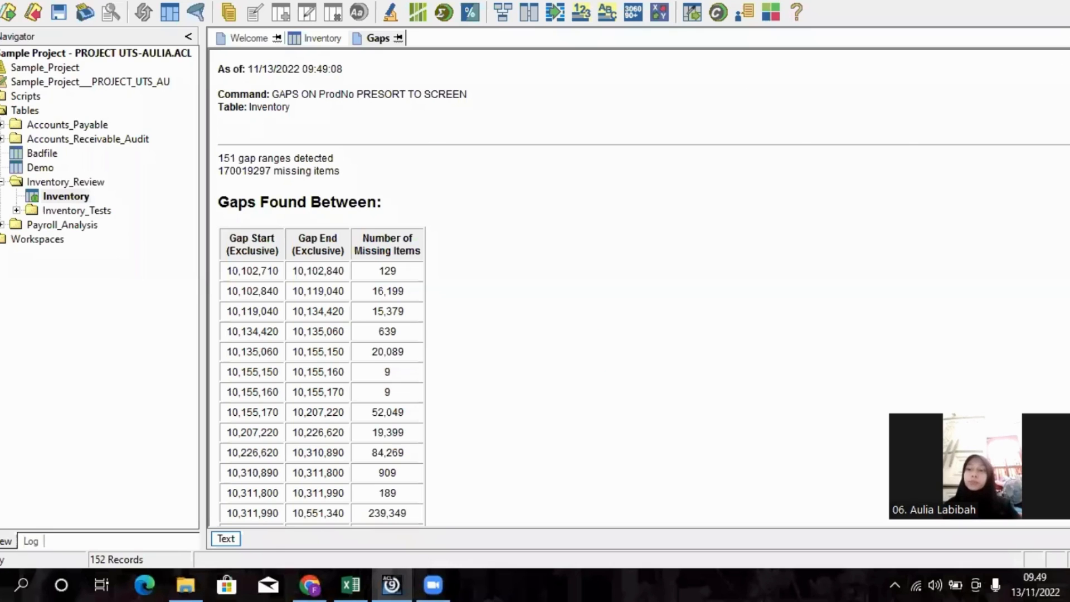
pyautogui.click(399, 38)
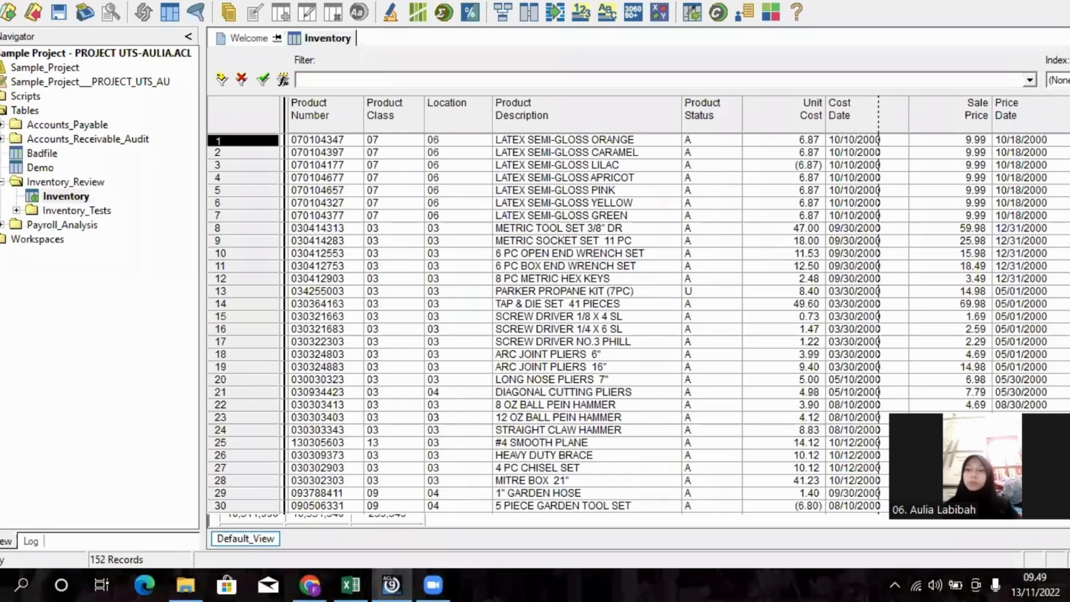
pyautogui.click(241, 84)
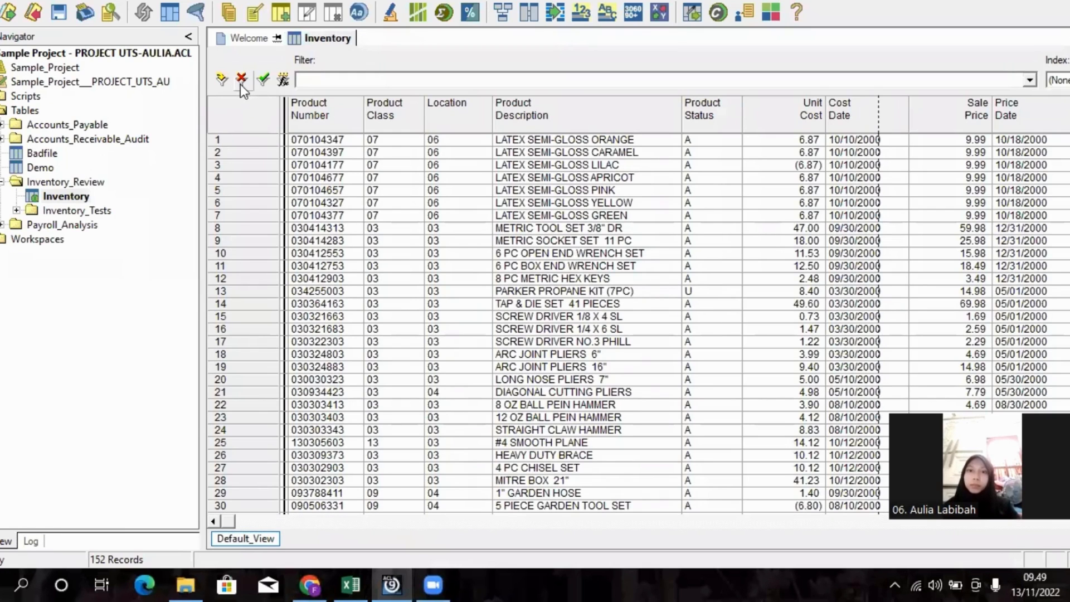
# - Set up a Summarize of the Inventory table on ProdNo with ProdDesc as the other field
pyautogui.click(106, 2)
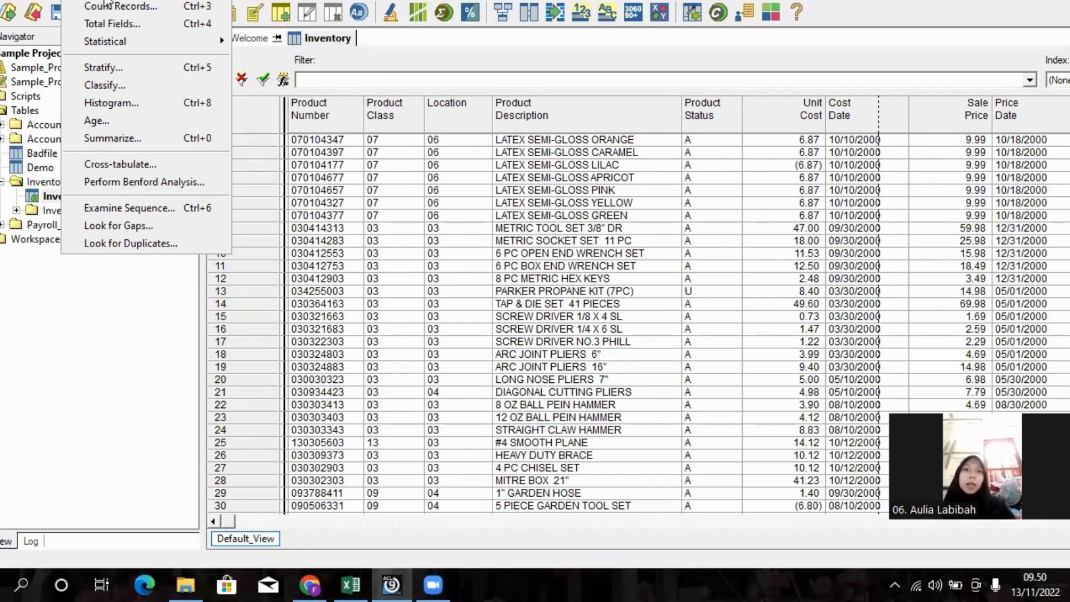
pyautogui.click(110, 137)
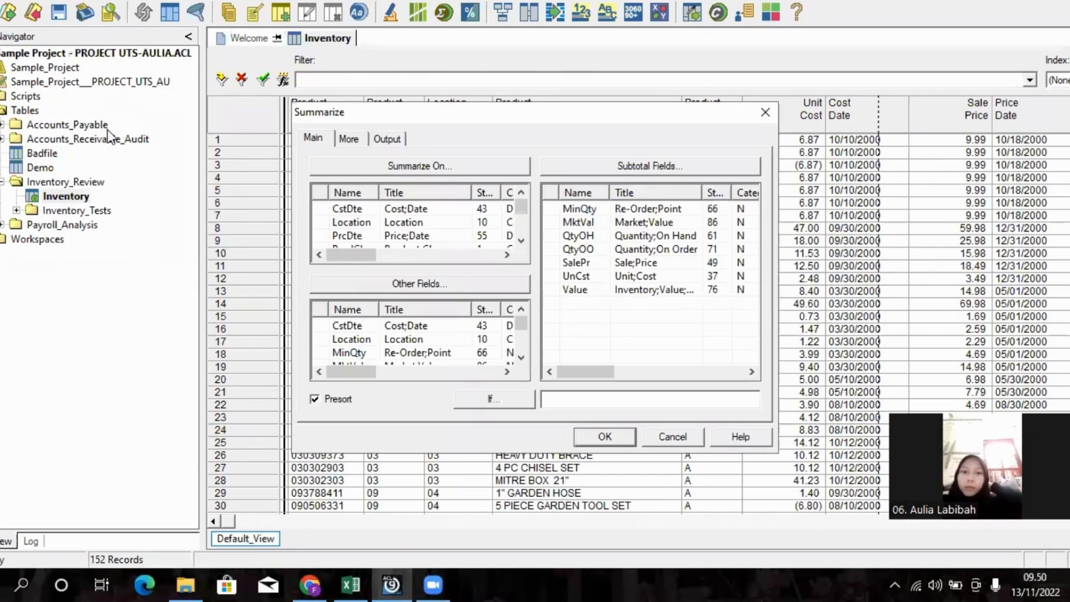
pyautogui.click(349, 162)
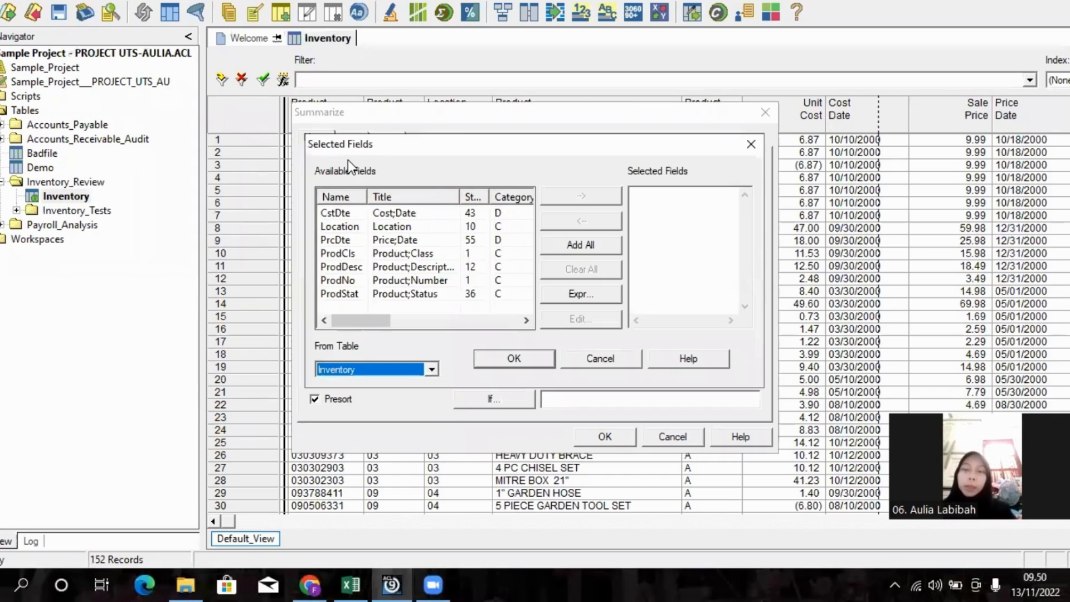
pyautogui.doubleClick(436, 283)
pyautogui.click(507, 356)
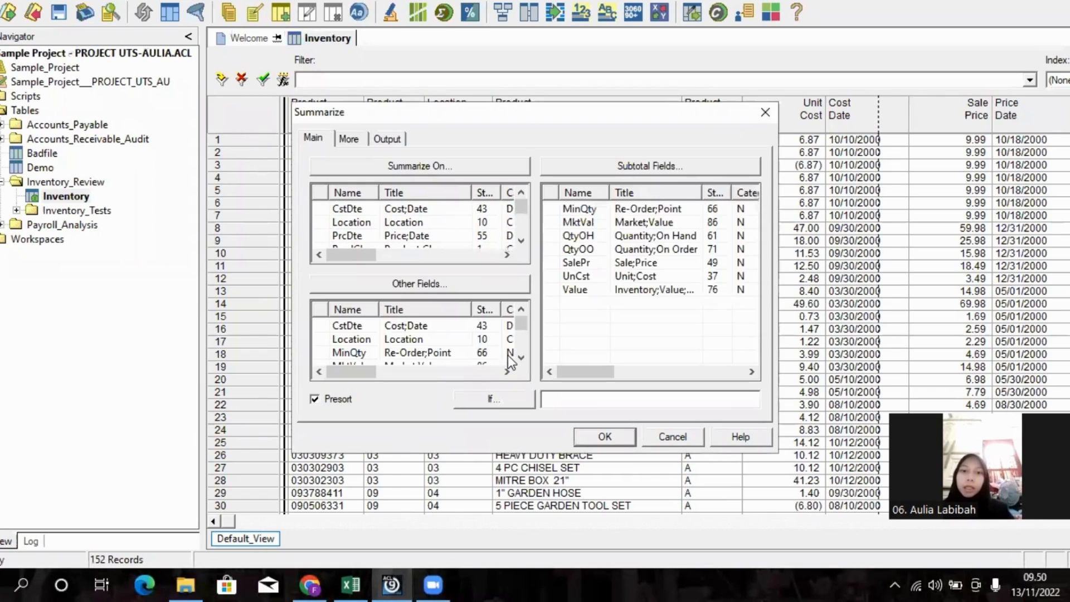
pyautogui.click(501, 286)
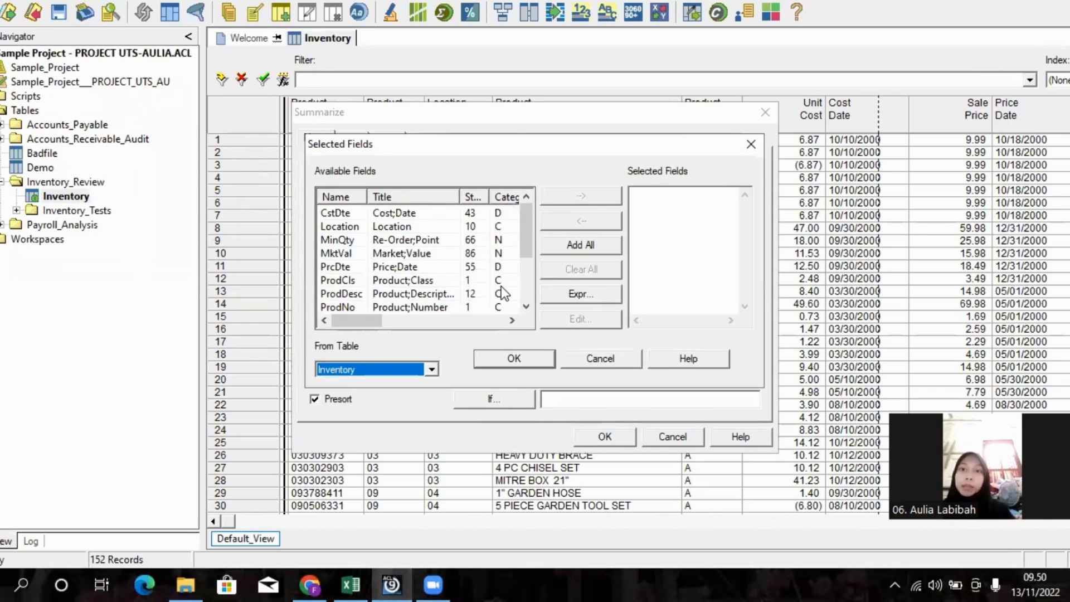
pyautogui.doubleClick(447, 292)
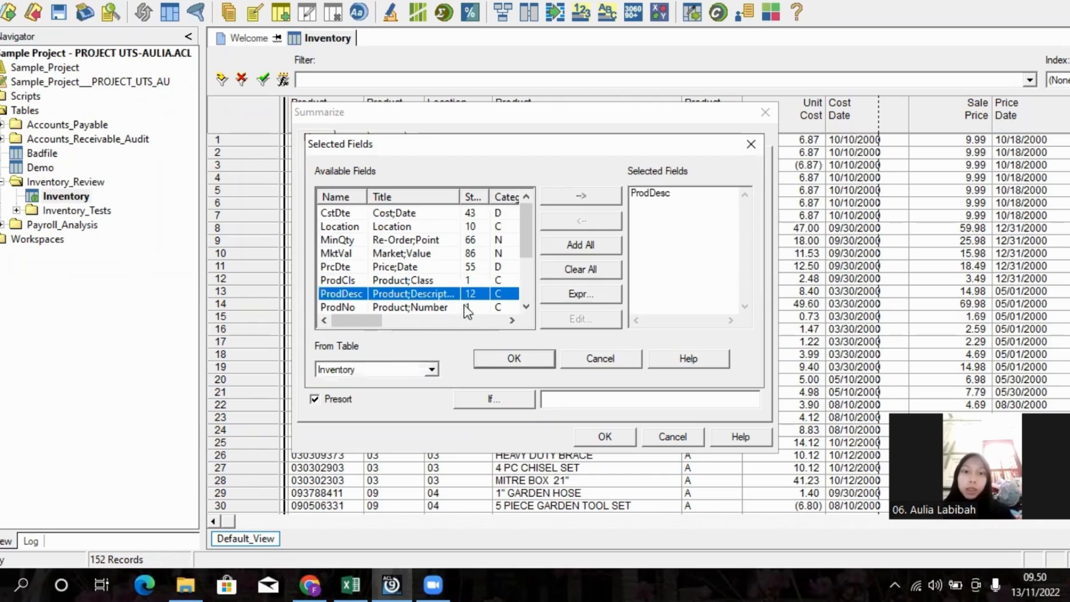
pyautogui.click(512, 357)
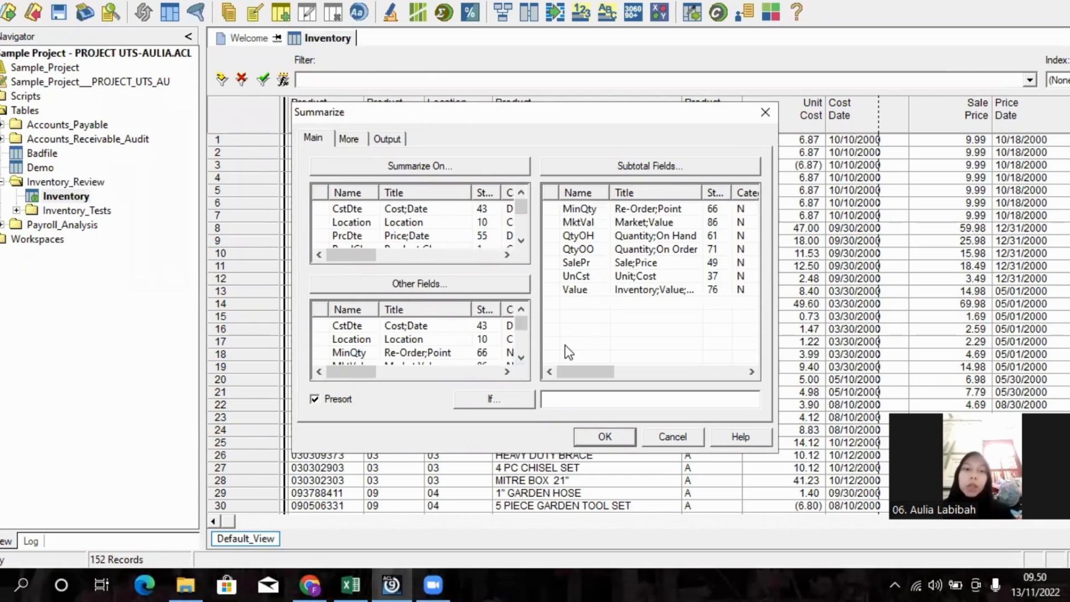
# - Set the Summarize output to Screen and run it
pyautogui.click(394, 137)
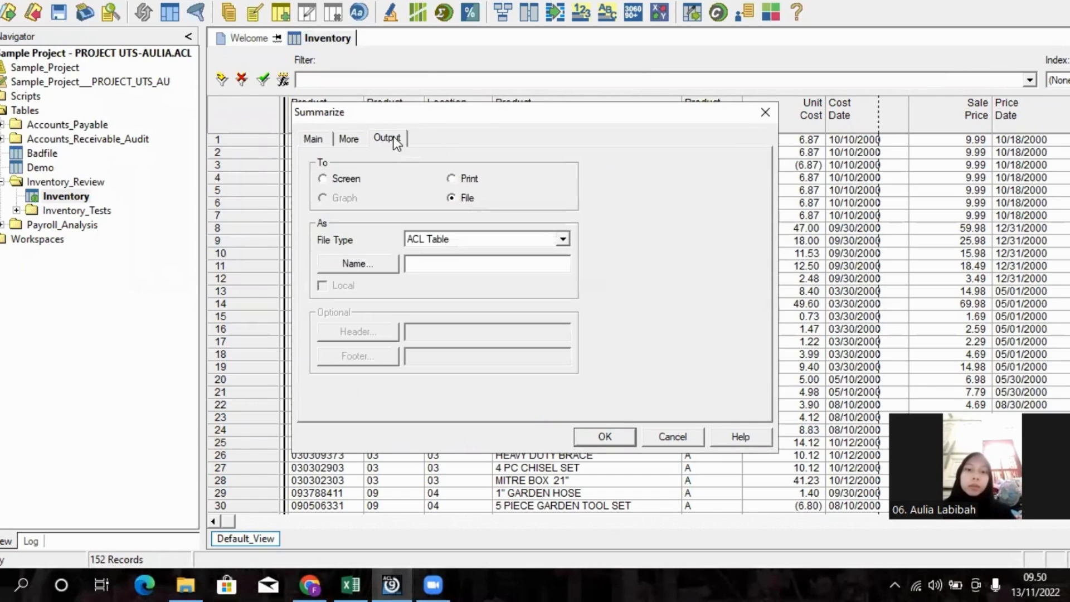
pyautogui.click(328, 178)
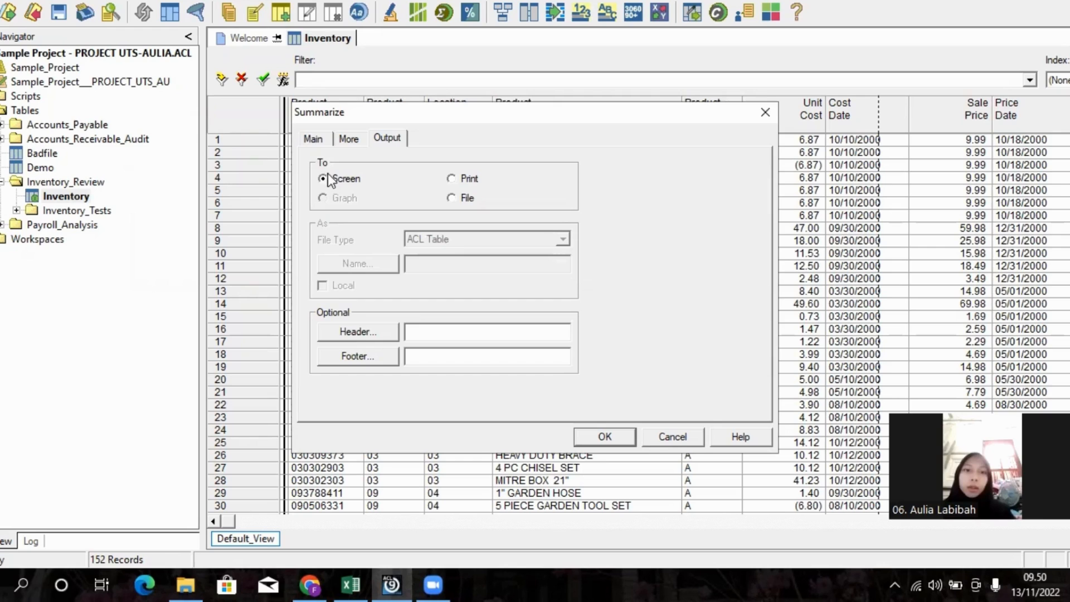
pyautogui.click(314, 139)
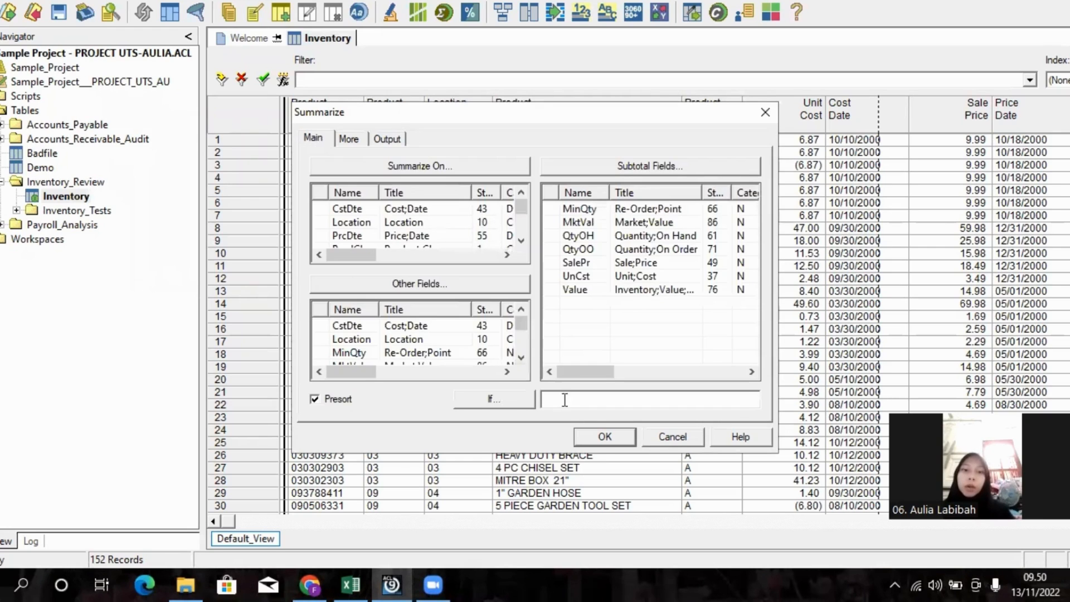
pyautogui.click(603, 437)
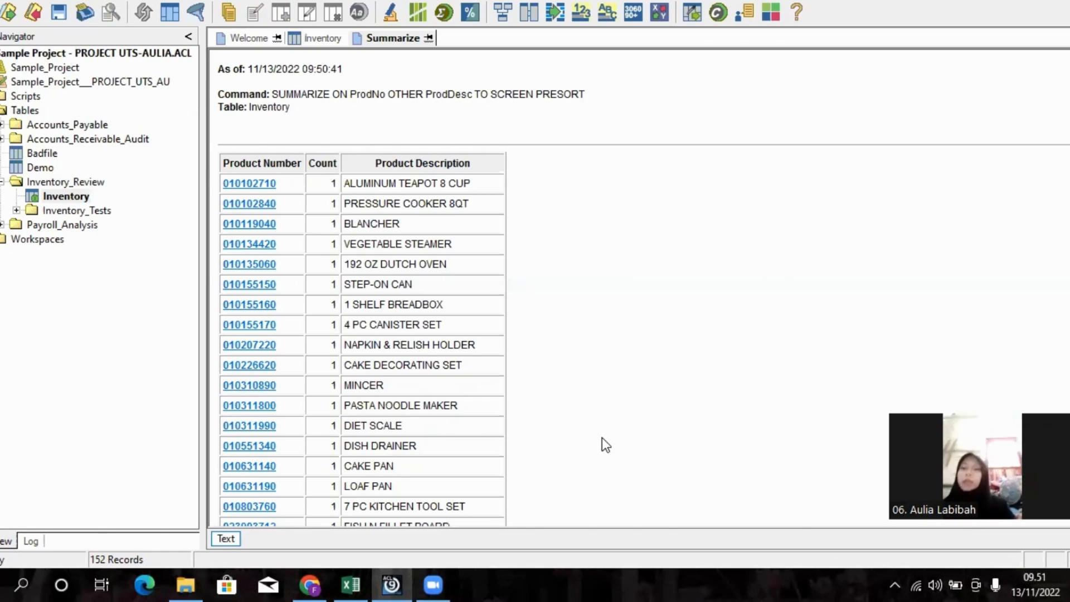
# - Select procedure 5 in the Excel audit sheet, and return to ACL to close the Summarize results
pyautogui.hotkey('alt', 'Tab')
pyautogui.click(6, 329)
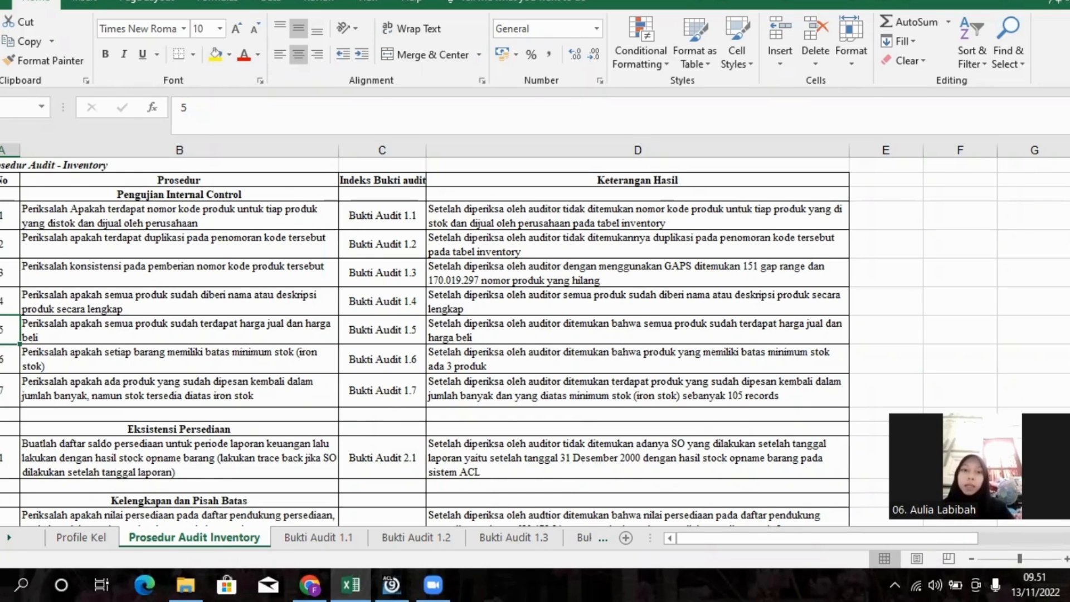
pyautogui.hotkey('alt', 'Tab')
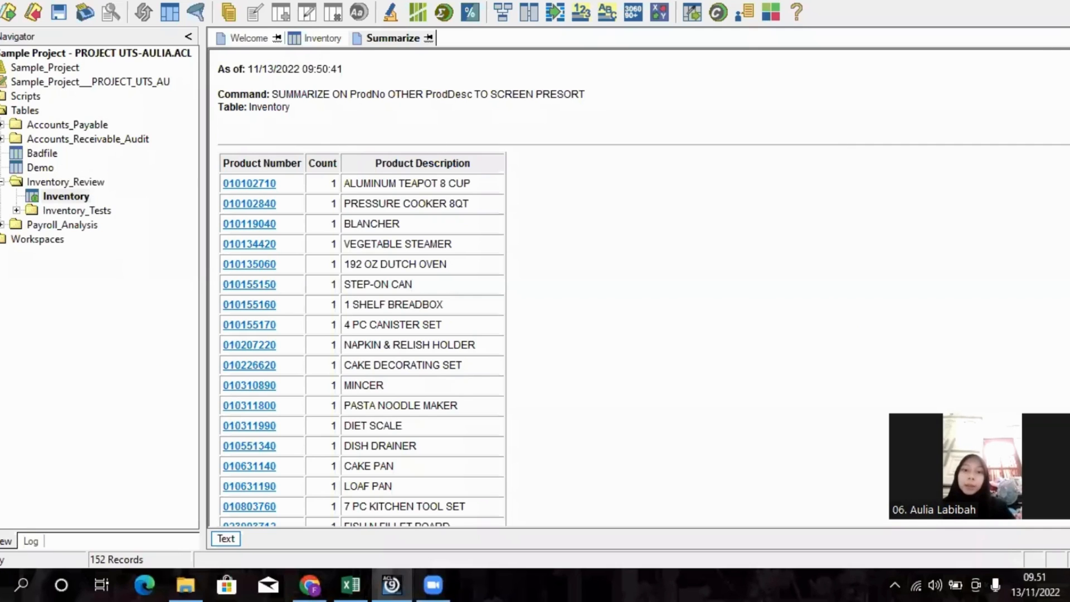
pyautogui.click(1069, 38)
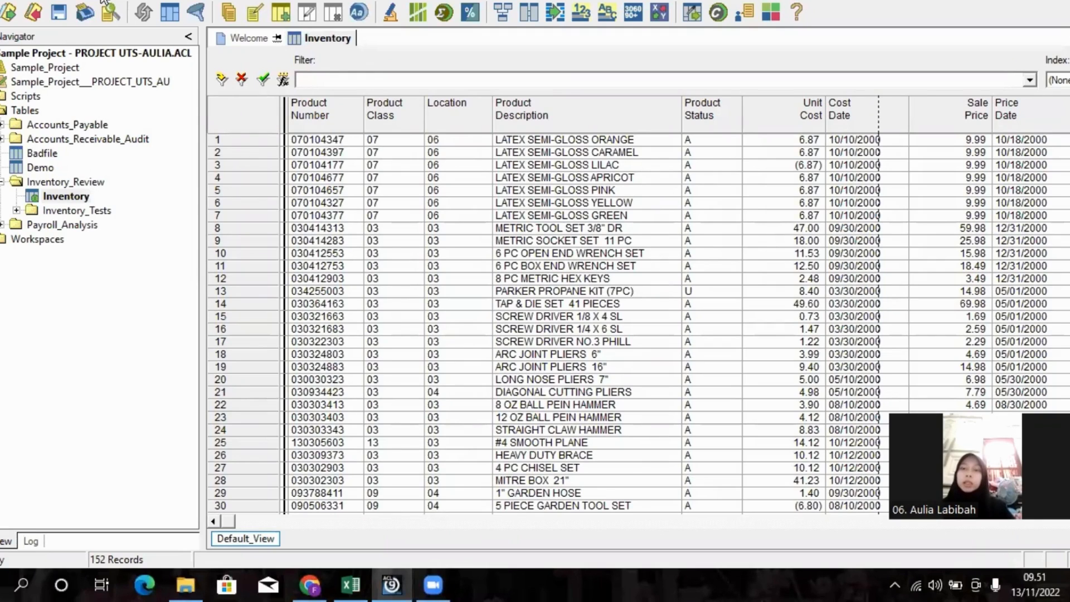
# - Start a record count on the Inventory table with the If condition UnCst = 0
pyautogui.click(103, 1)
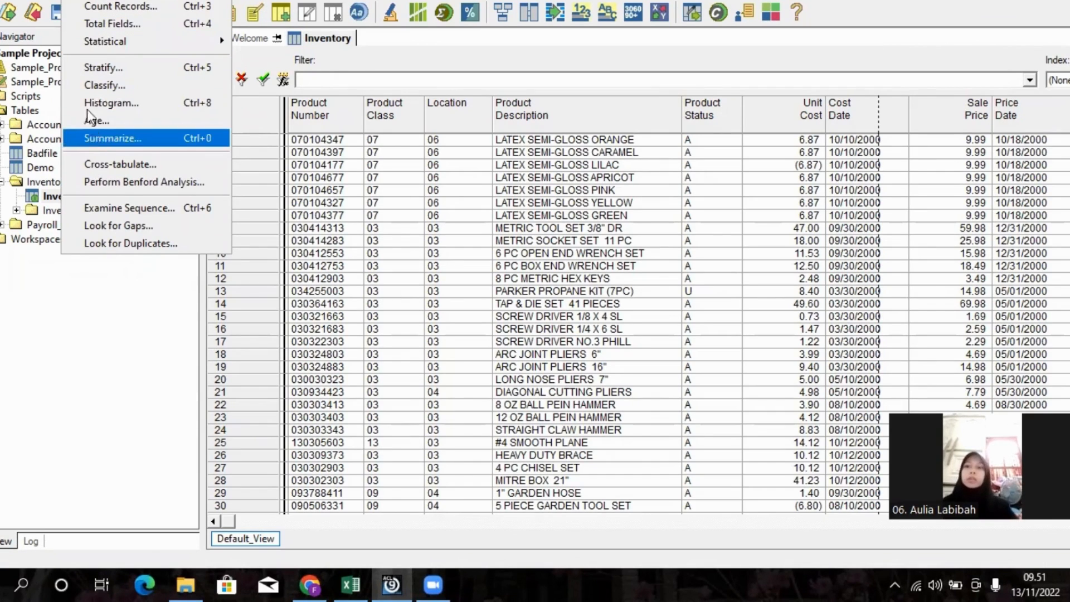
pyautogui.click(102, 6)
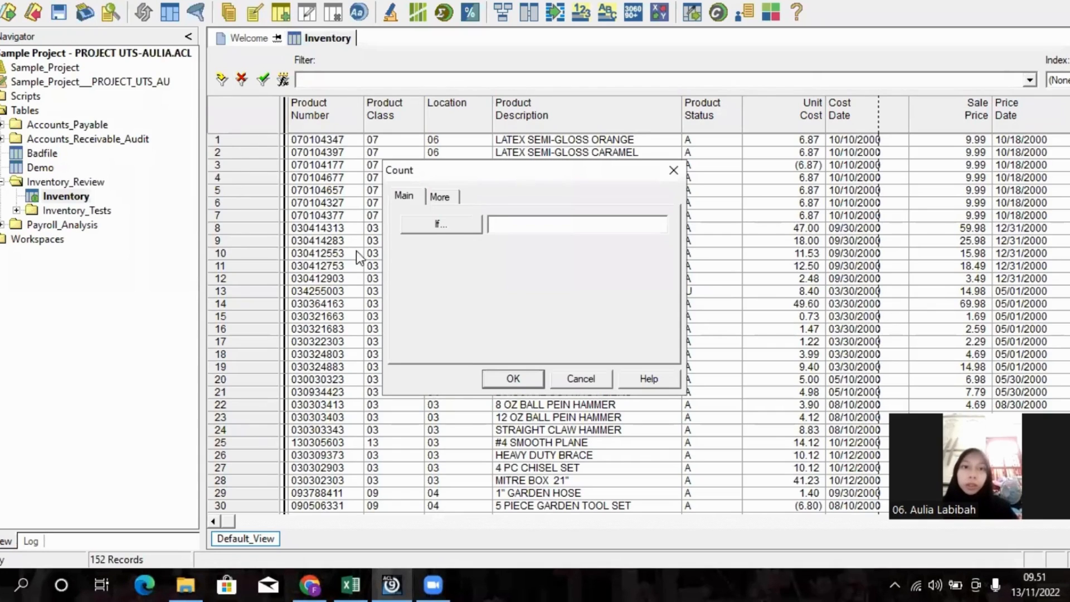
pyautogui.click(431, 223)
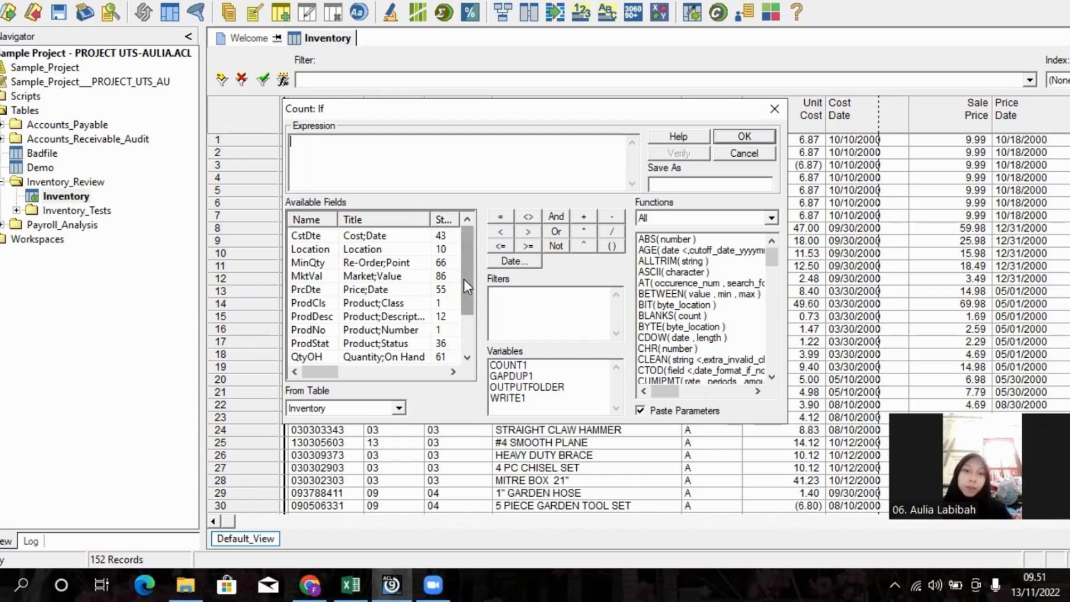
pyautogui.moveTo(463, 280); pyautogui.dragTo(463, 311)
pyautogui.doubleClick(400, 343)
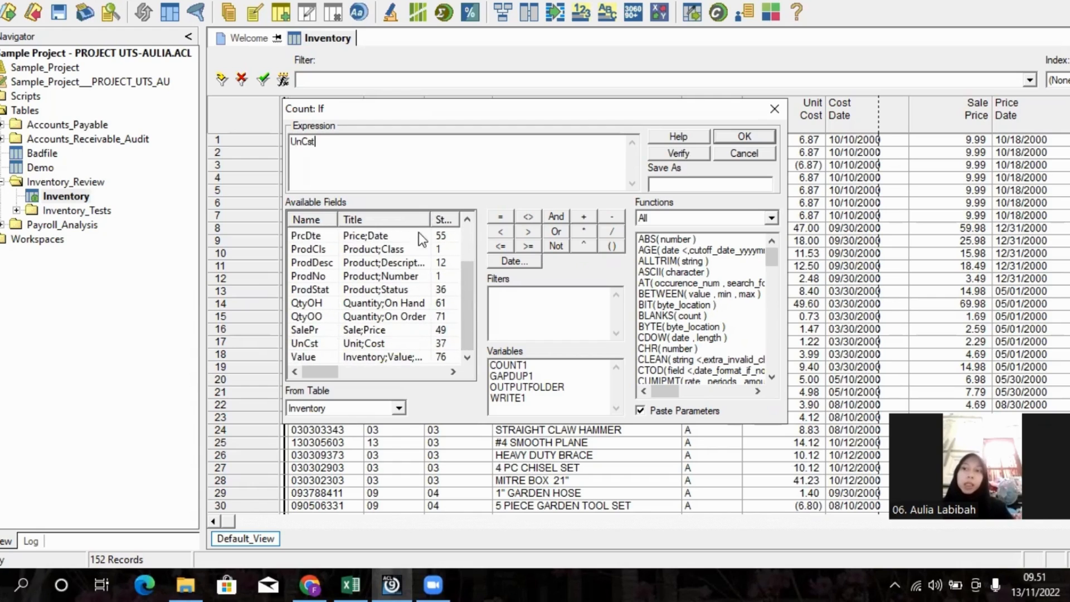
pyautogui.click(494, 220)
pyautogui.write('0')
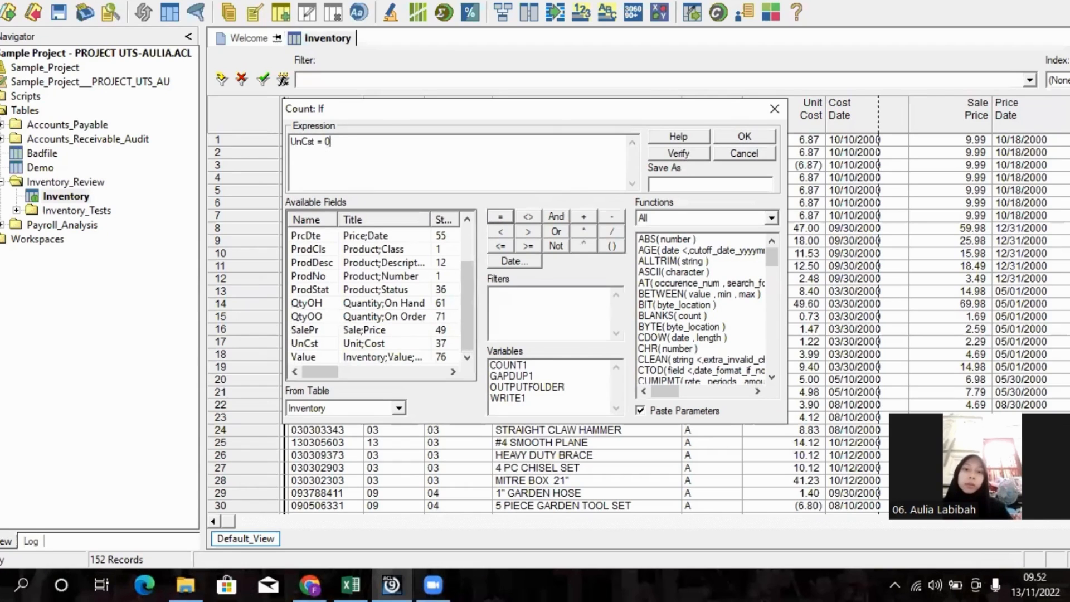
# - Extend the count condition with AND SalePr = 0 and verify the expression
pyautogui.click(557, 216)
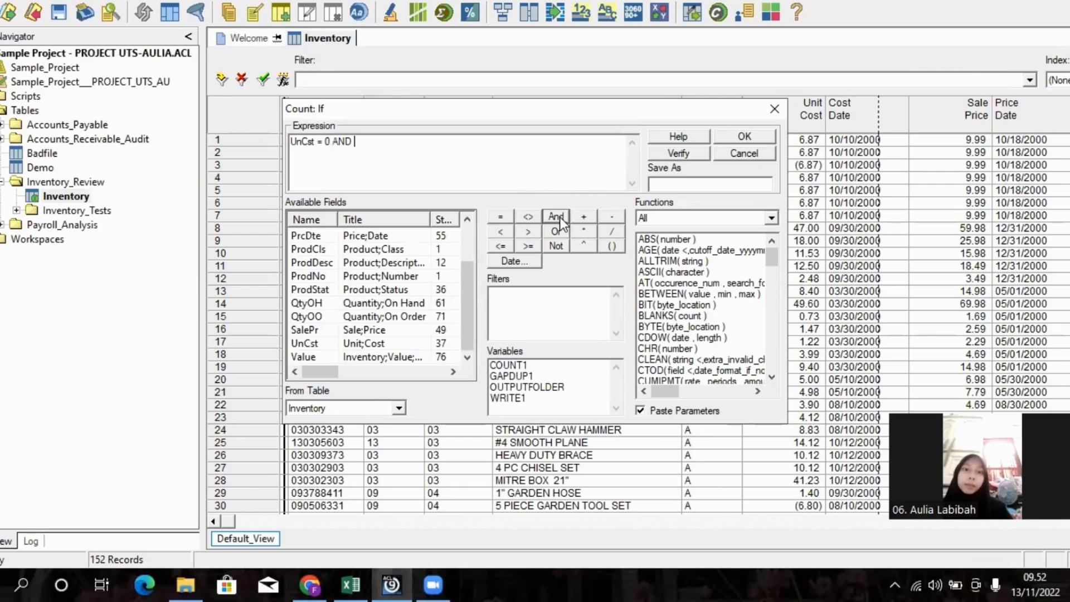
pyautogui.doubleClick(404, 332)
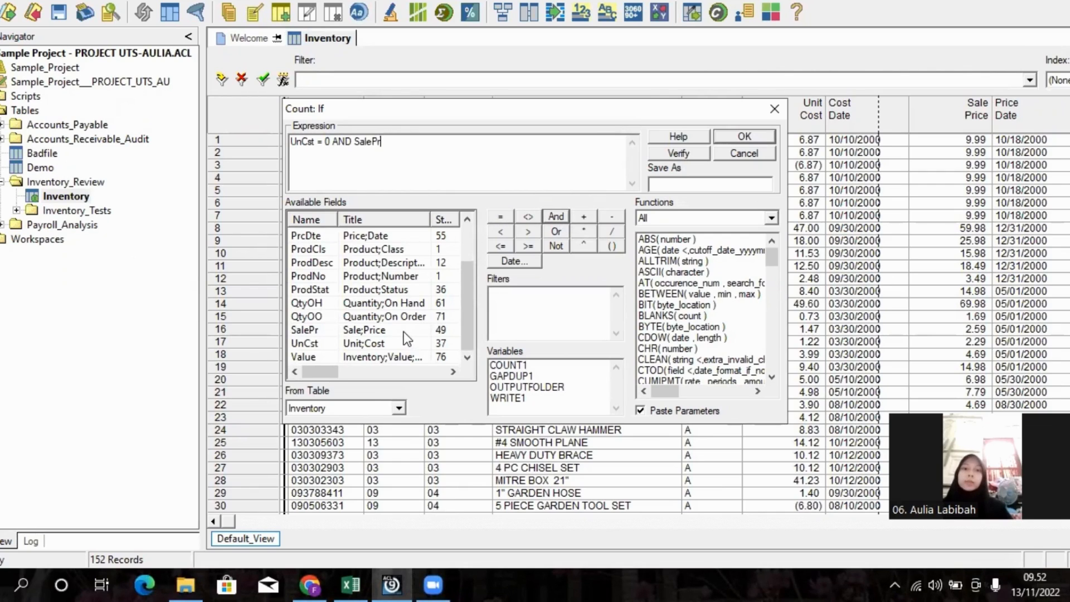
pyautogui.write('=')
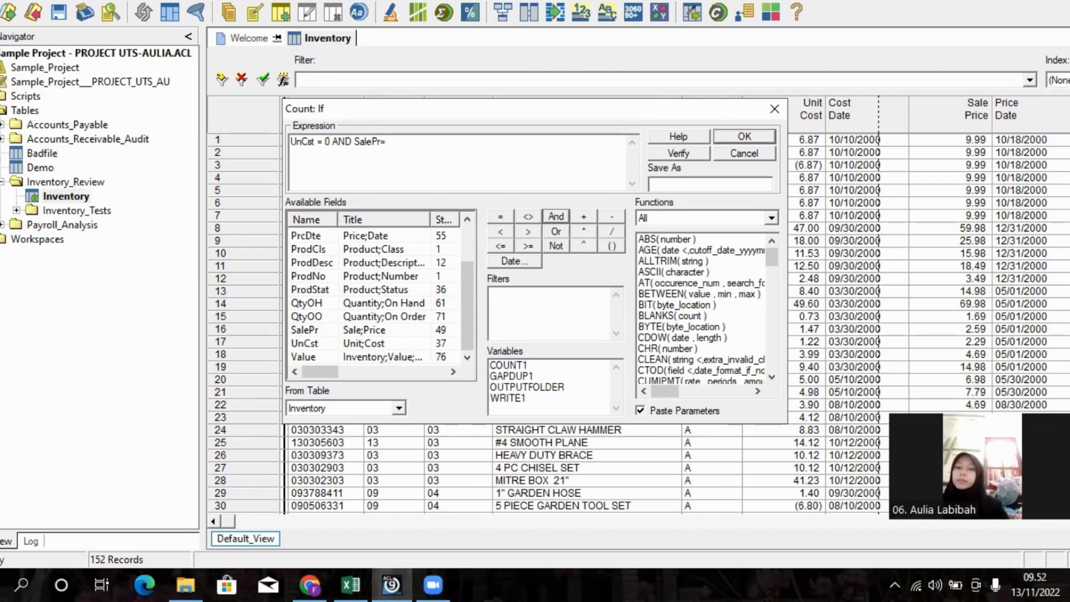
pyautogui.press('BackSpace')
pyautogui.write('= 0')
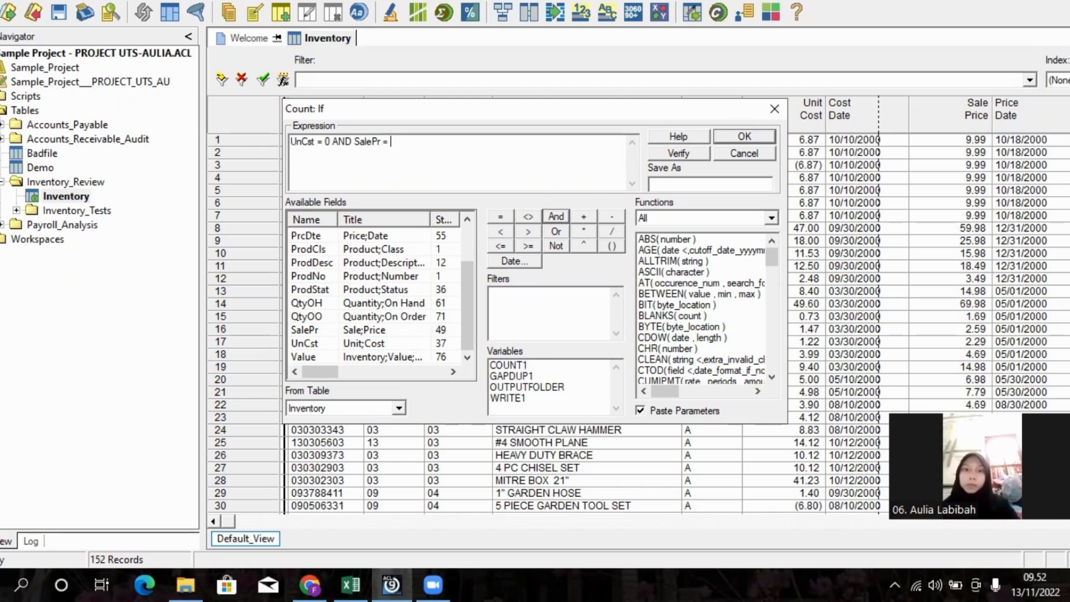
pyautogui.click(691, 152)
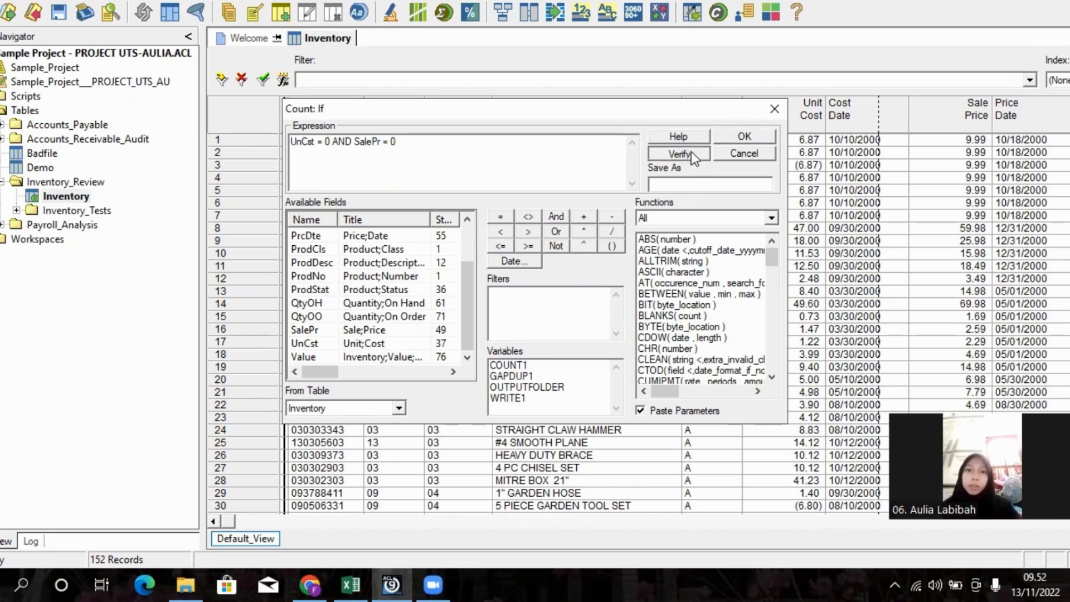
# - Accept the verified UnCst = 0 AND SalePr = 0 condition and run the record count
pyautogui.click(582, 324)
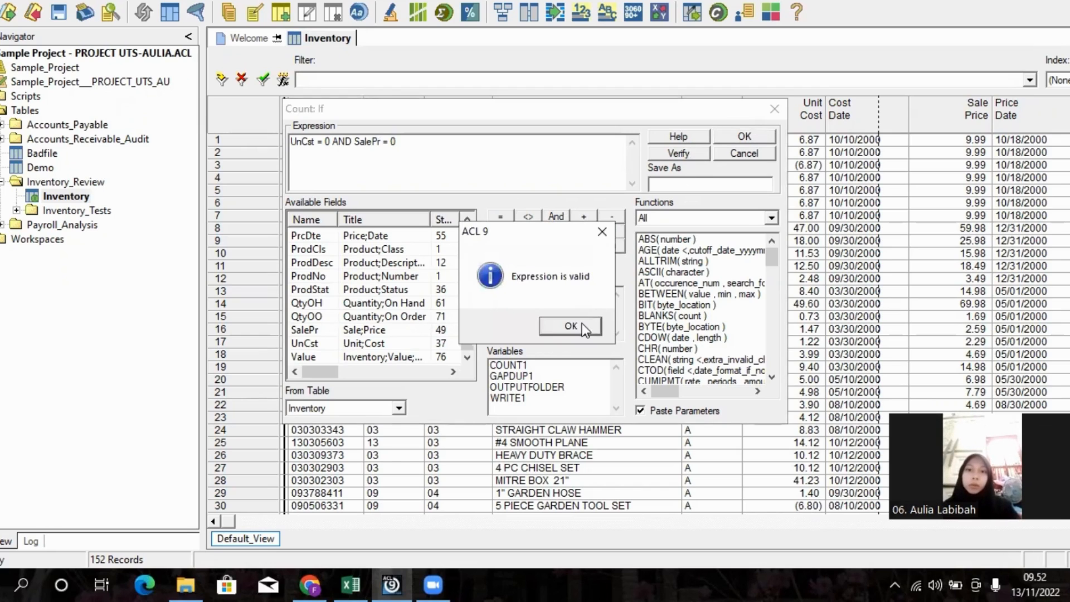
pyautogui.click(744, 138)
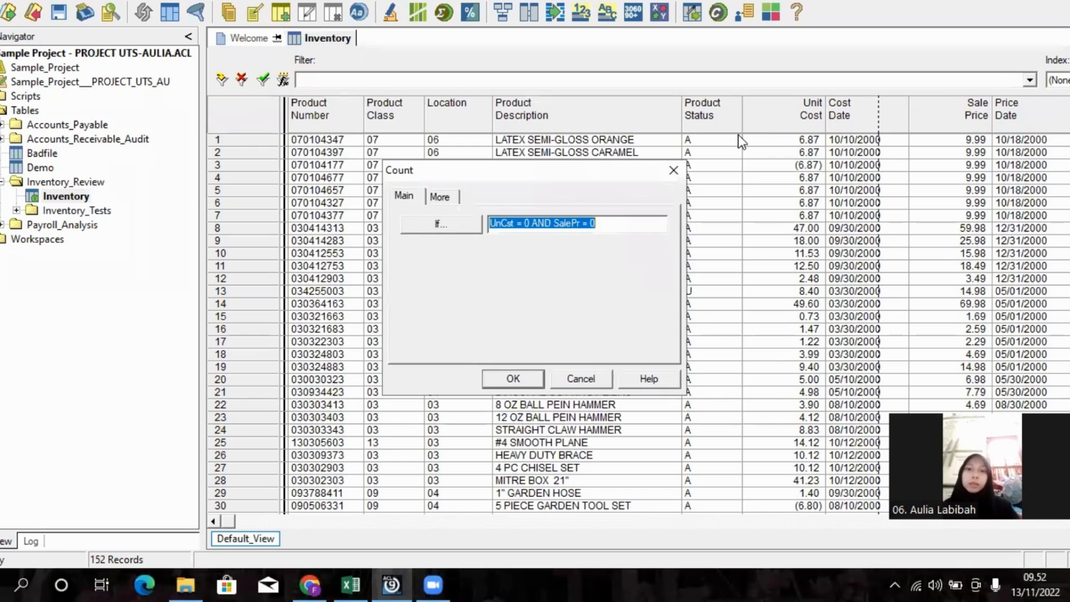
pyautogui.click(526, 379)
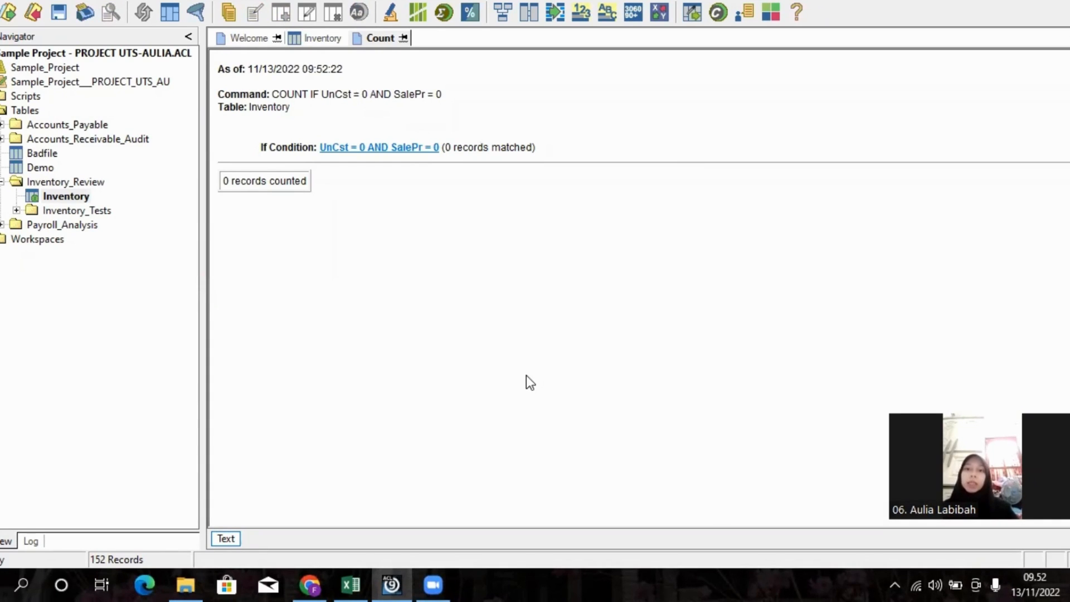
# - Select procedure 6 in the Excel audit sheet, and return to ACL to close the Count results
pyautogui.hotkey('alt', 'Tab')
pyautogui.click(3, 363)
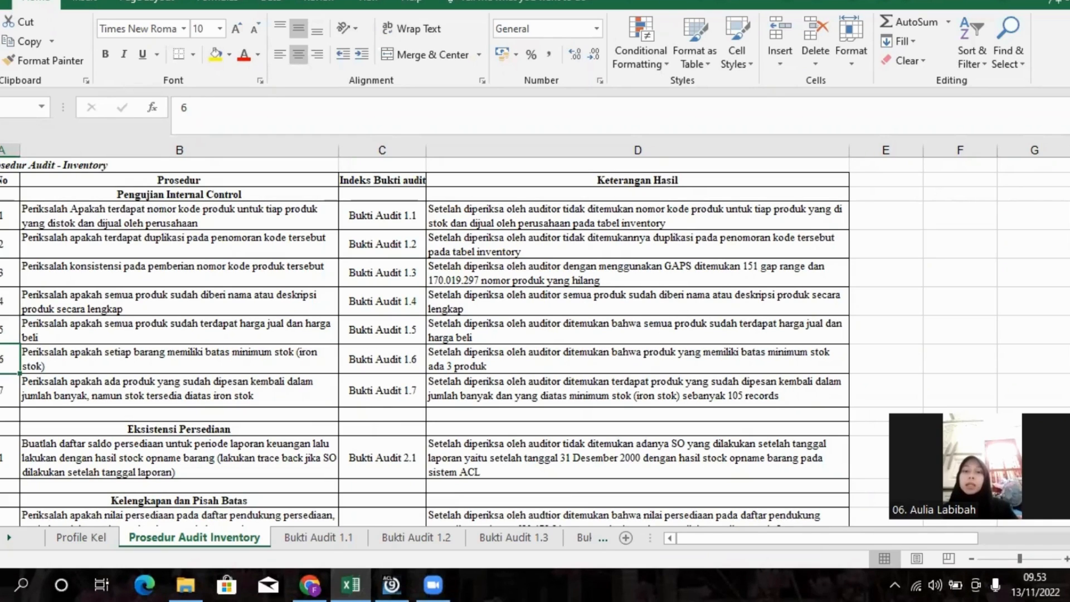
pyautogui.hotkey('alt', 'Tab')
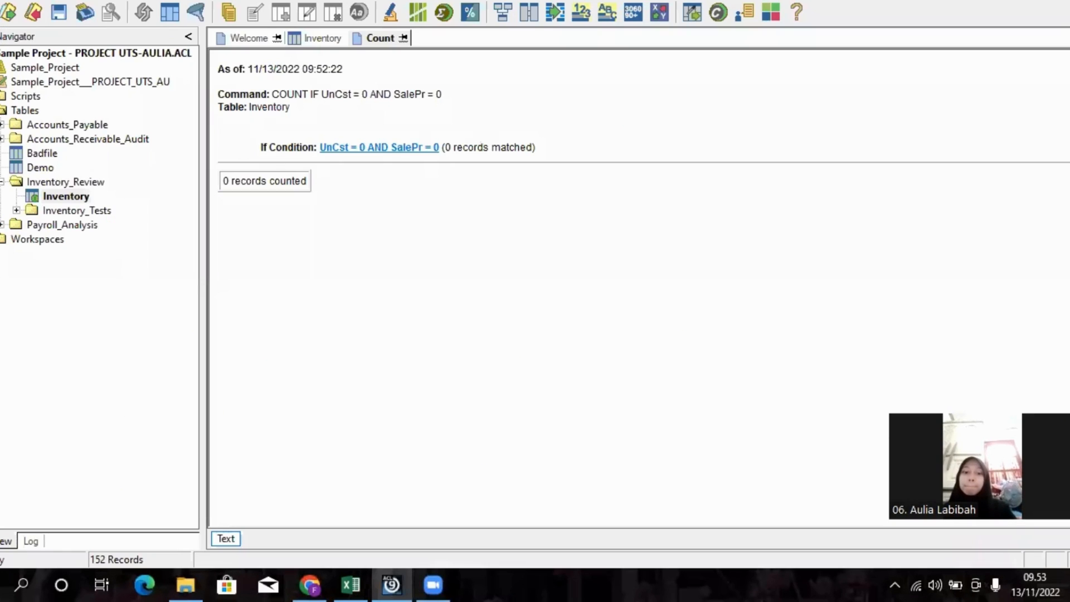
pyautogui.click(1069, 38)
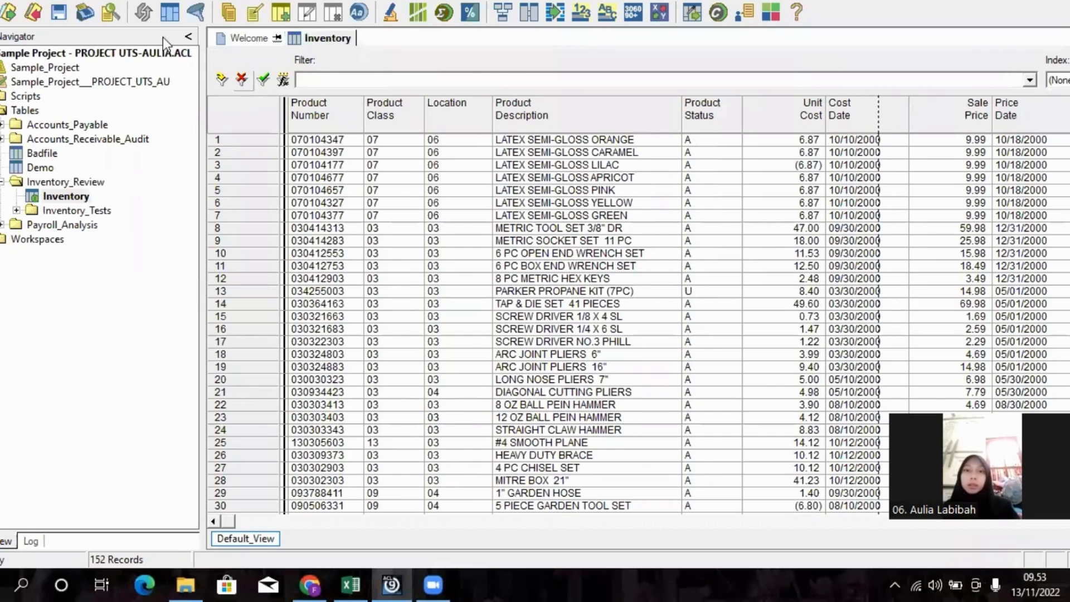
# - Start a record count on the Inventory table with the If condition MinQty <= 0
pyautogui.click(89, 1)
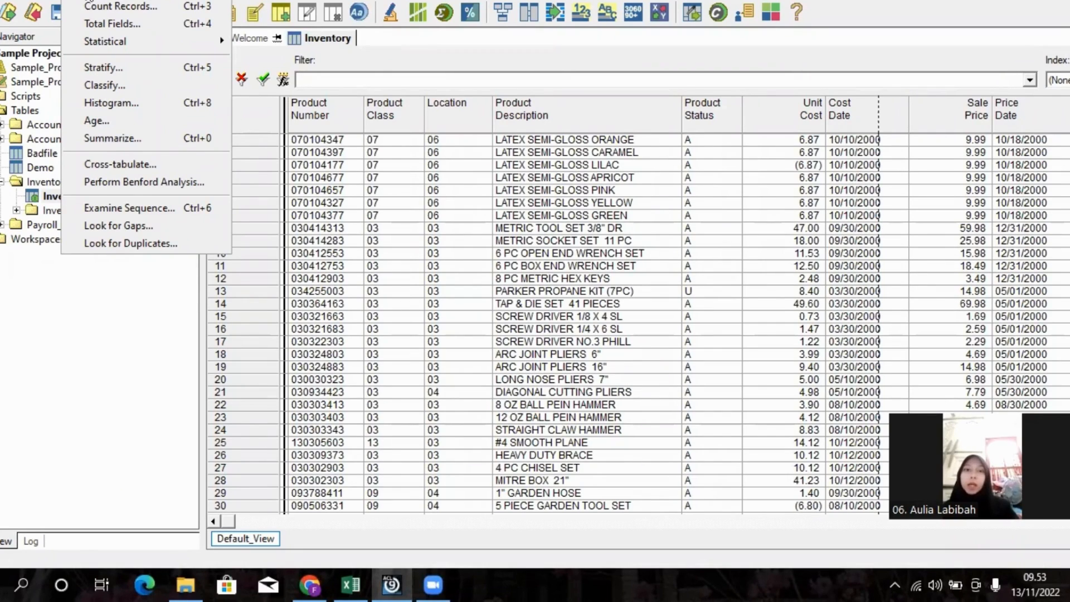
pyautogui.click(117, 6)
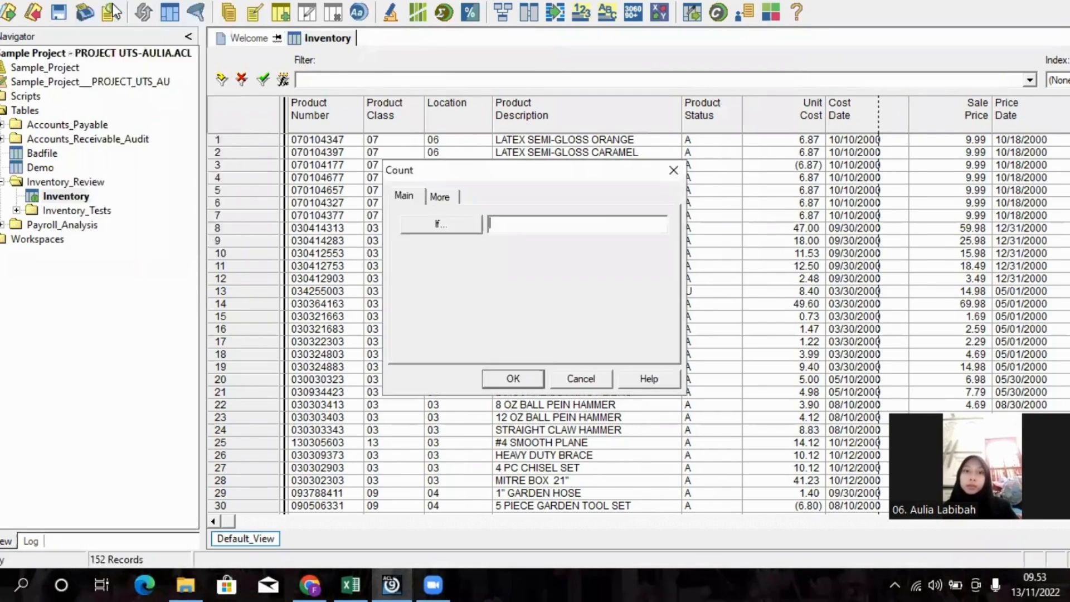
pyautogui.click(464, 223)
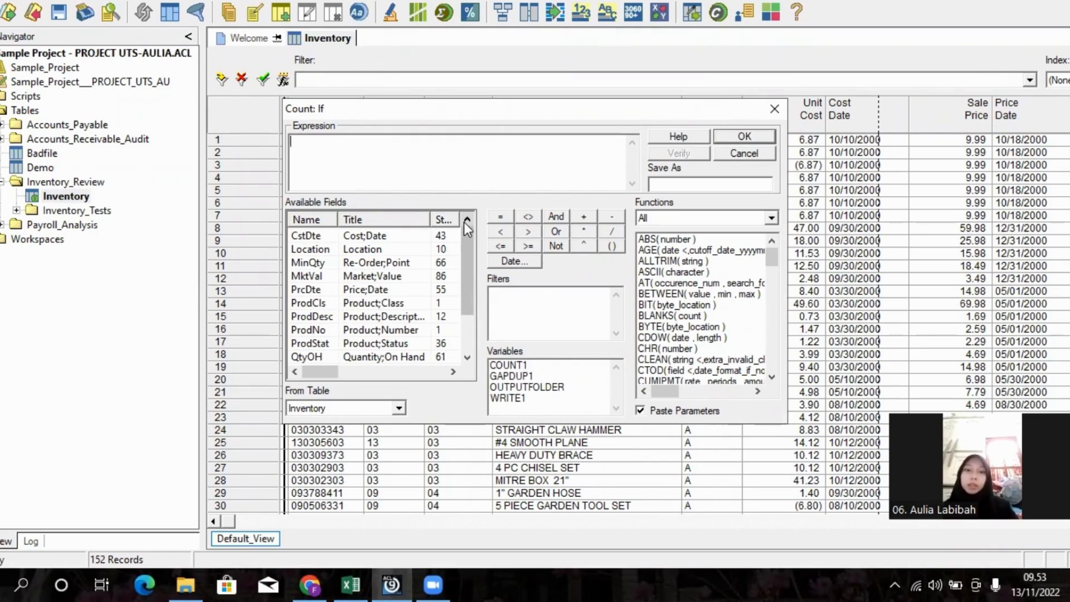
pyautogui.doubleClick(402, 262)
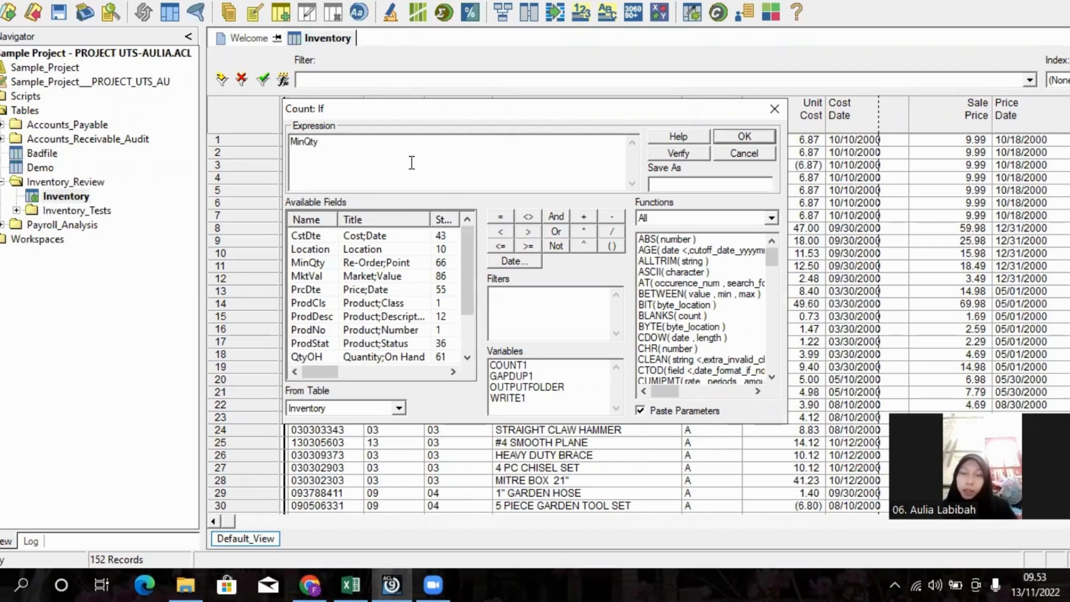
pyautogui.click(498, 230)
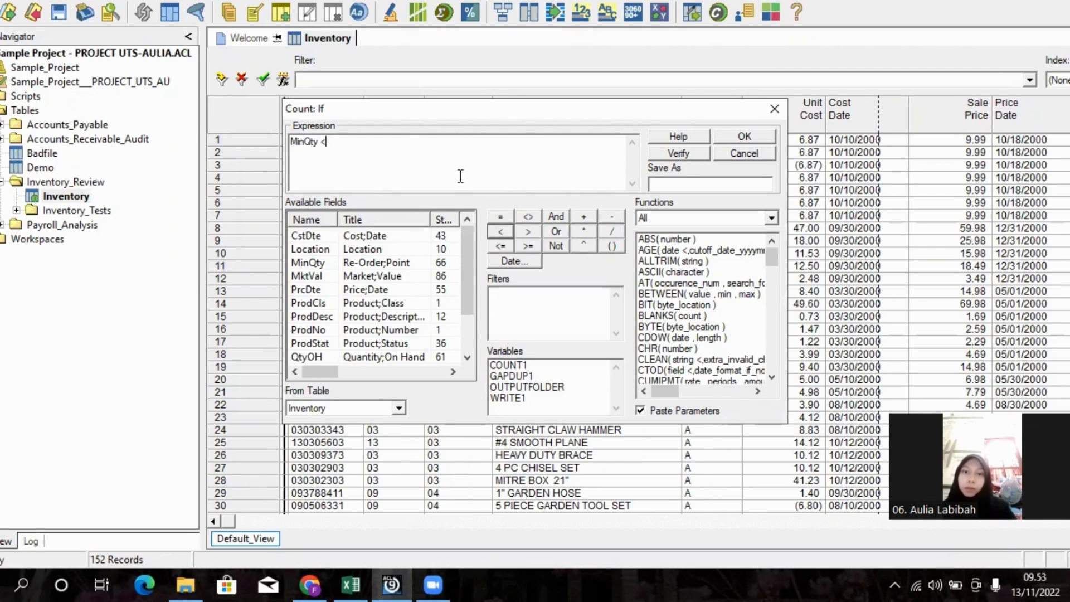
pyautogui.press('BackSpace')
pyautogui.click(501, 247)
pyautogui.write('0')
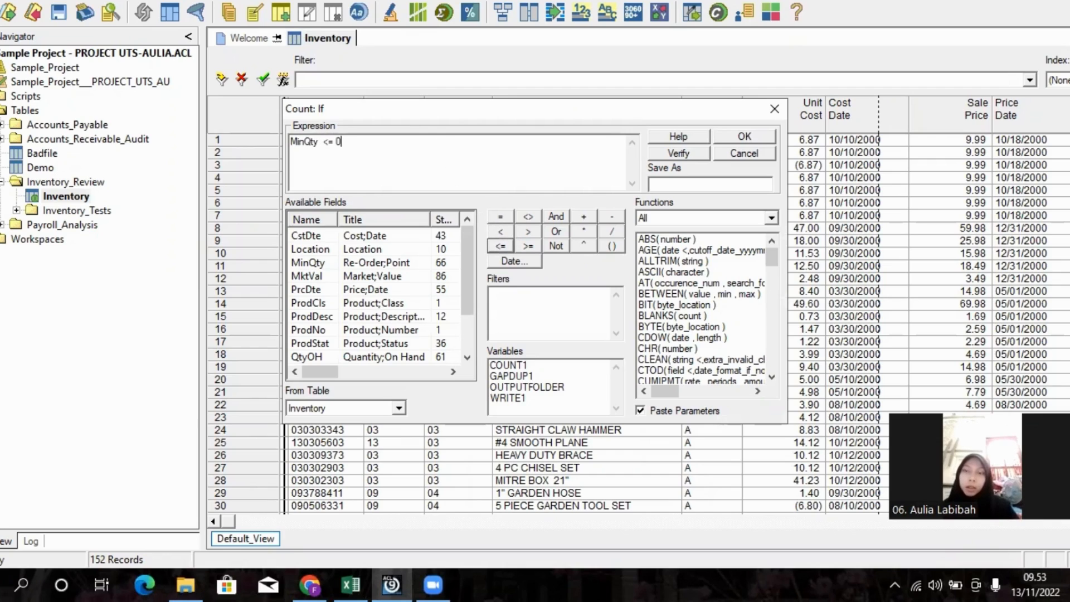
# - Verify and accept the MinQty condition, run the count, and open the matching Inventory records
pyautogui.click(684, 152)
pyautogui.click(571, 329)
pyautogui.click(746, 137)
pyautogui.click(539, 372)
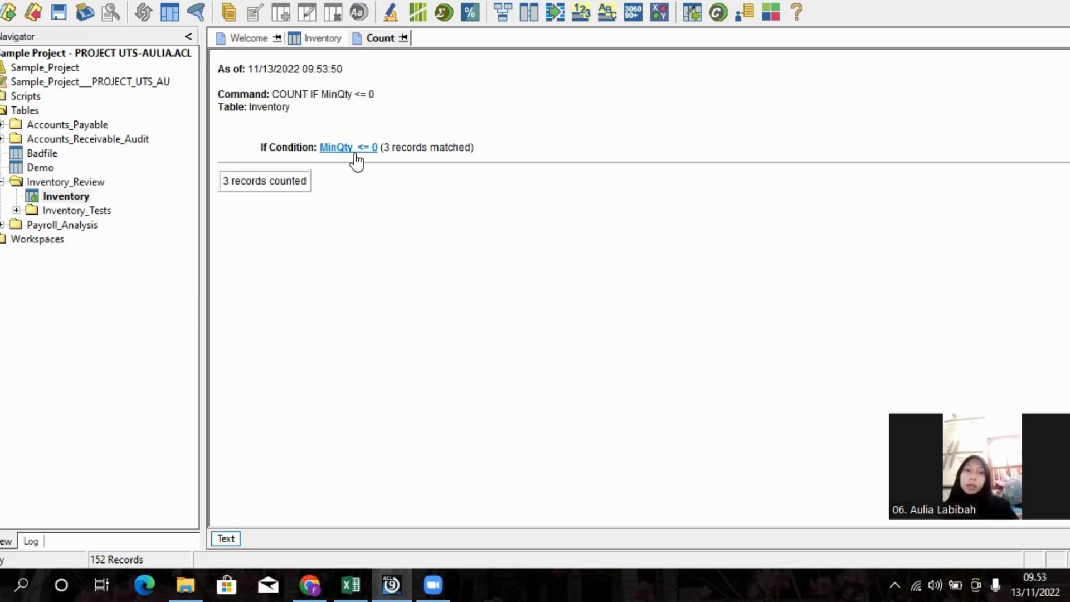
pyautogui.click(355, 149)
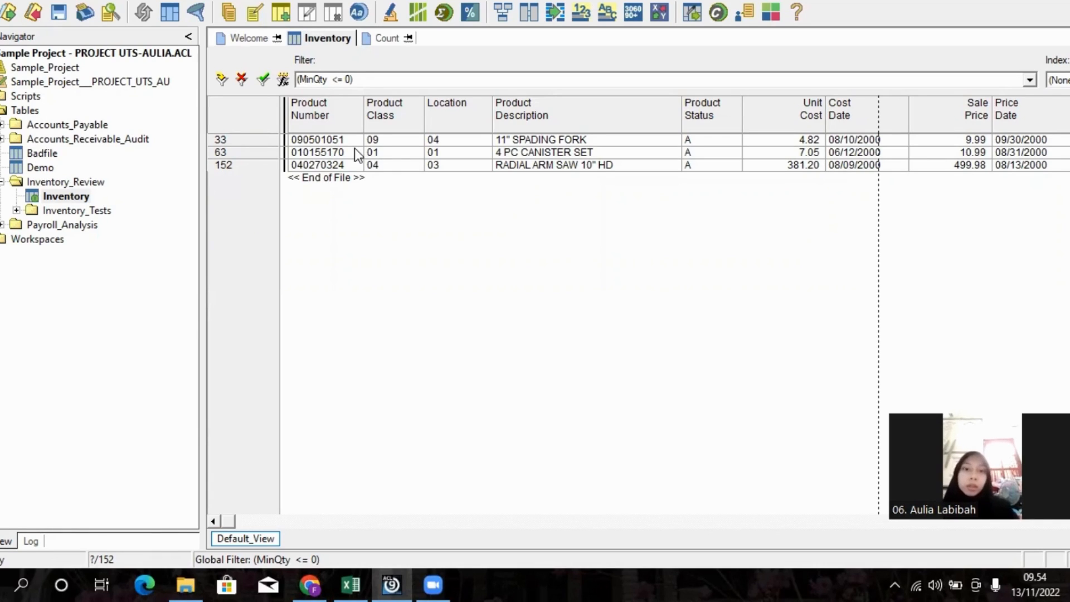
# - Switch to the Excel audit sheet, select procedure 7, and return to ACL
pyautogui.hotkey('alt', 'Tab')
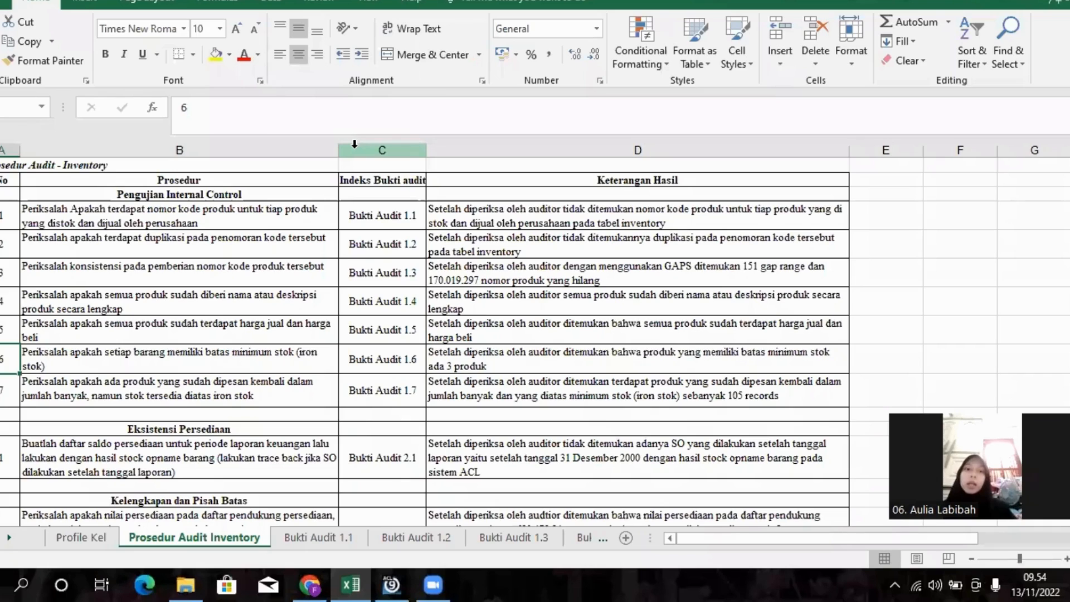
pyautogui.click(7, 391)
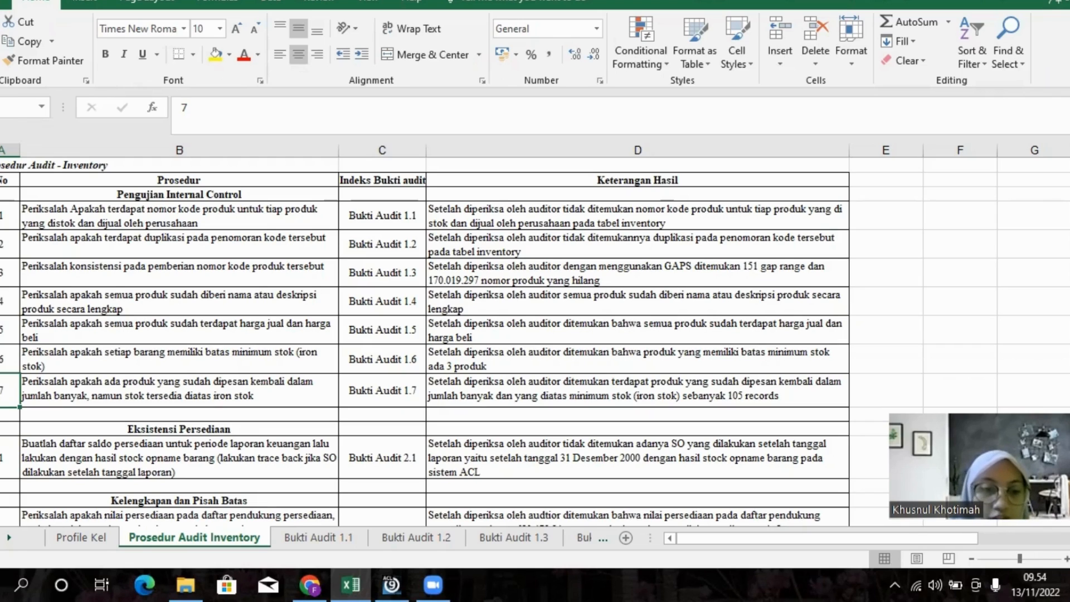
pyautogui.hotkey('alt', 'Tab')
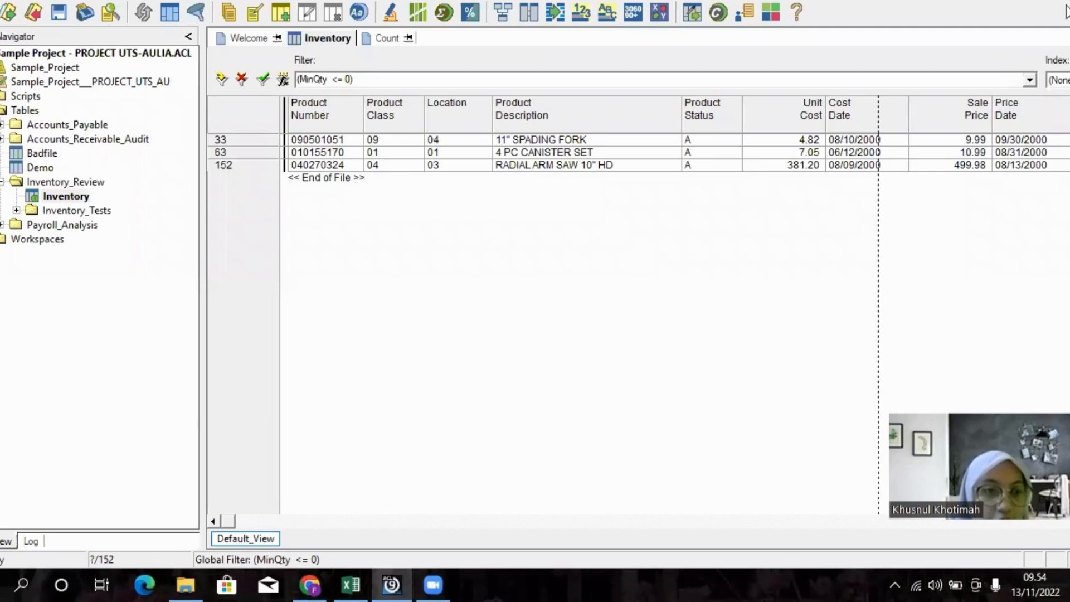
# - Close the filtered Inventory view and the Count results, and reopen the Inventory table with its filter removed
pyautogui.click(1067, 38)
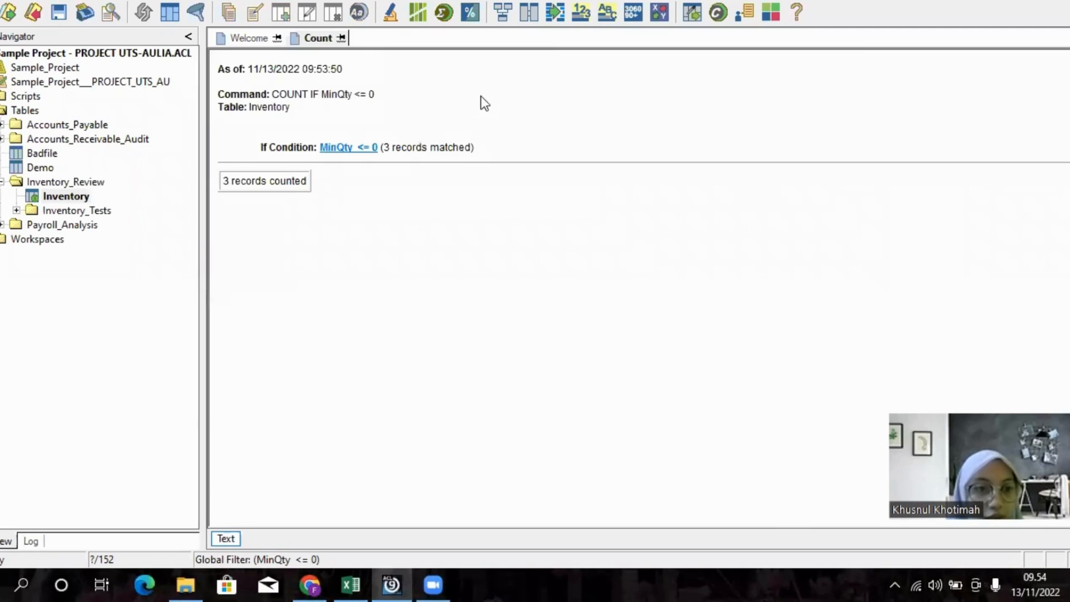
pyautogui.click(1067, 38)
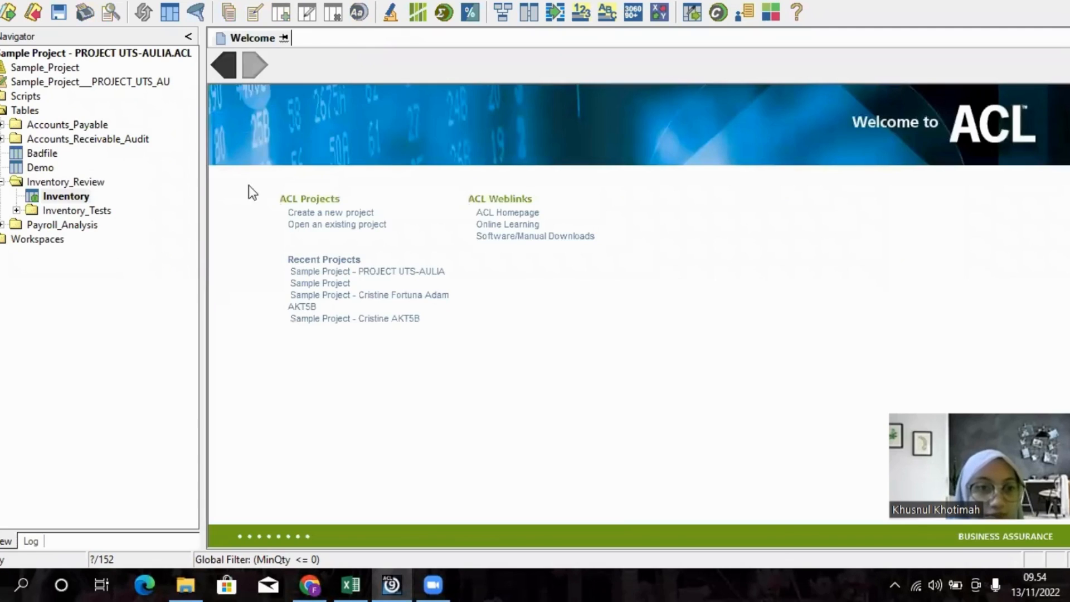
pyautogui.doubleClick(65, 197)
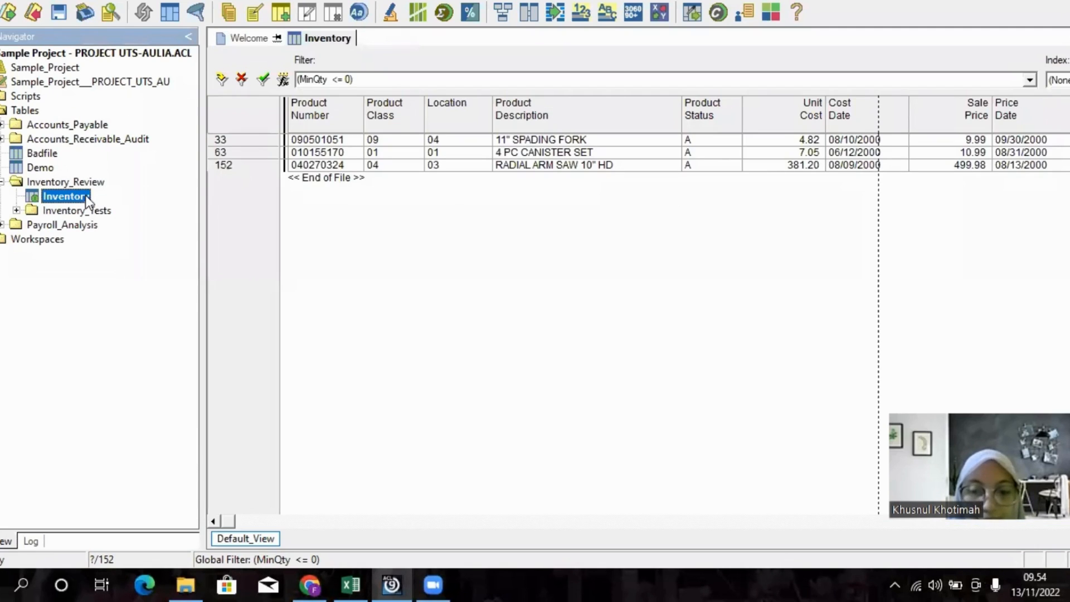
pyautogui.click(243, 80)
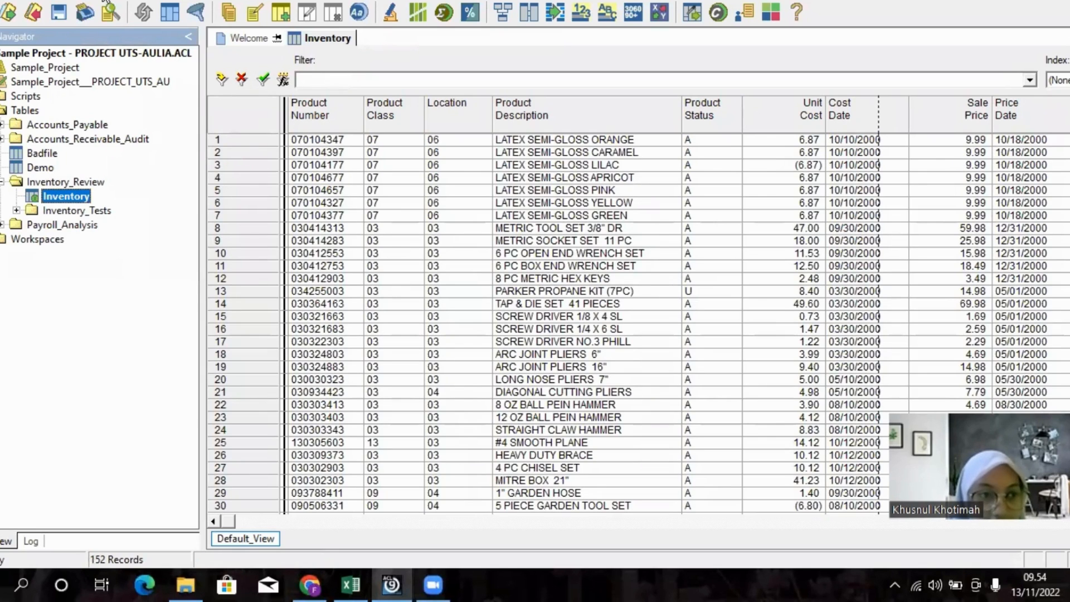
# - Start a statistical Profile on the Inventory table with MinQty as the only profile field
pyautogui.click(104, 2)
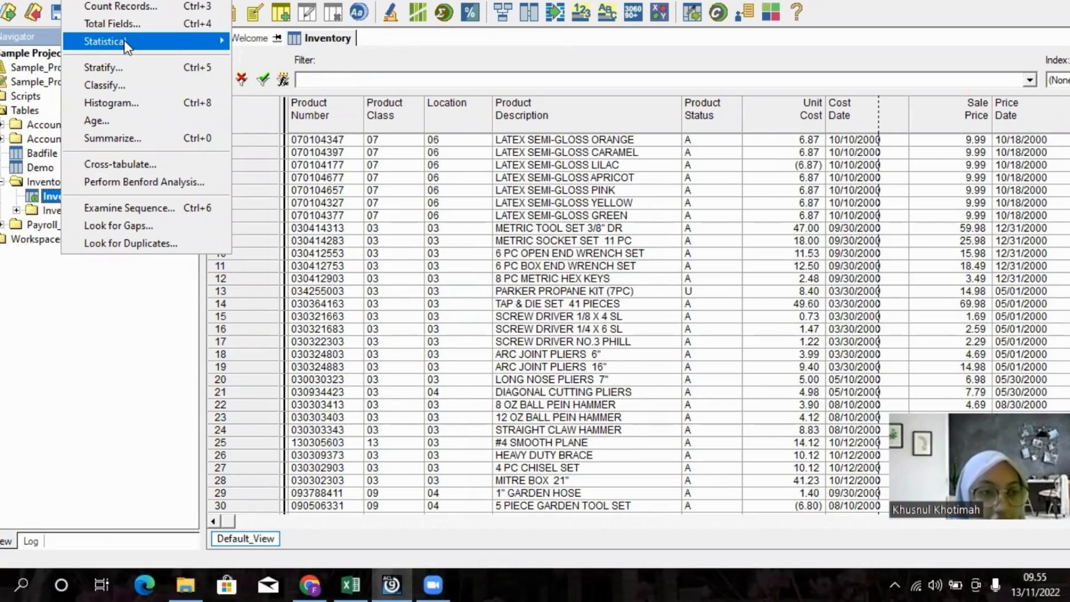
pyautogui.moveTo(125, 44)
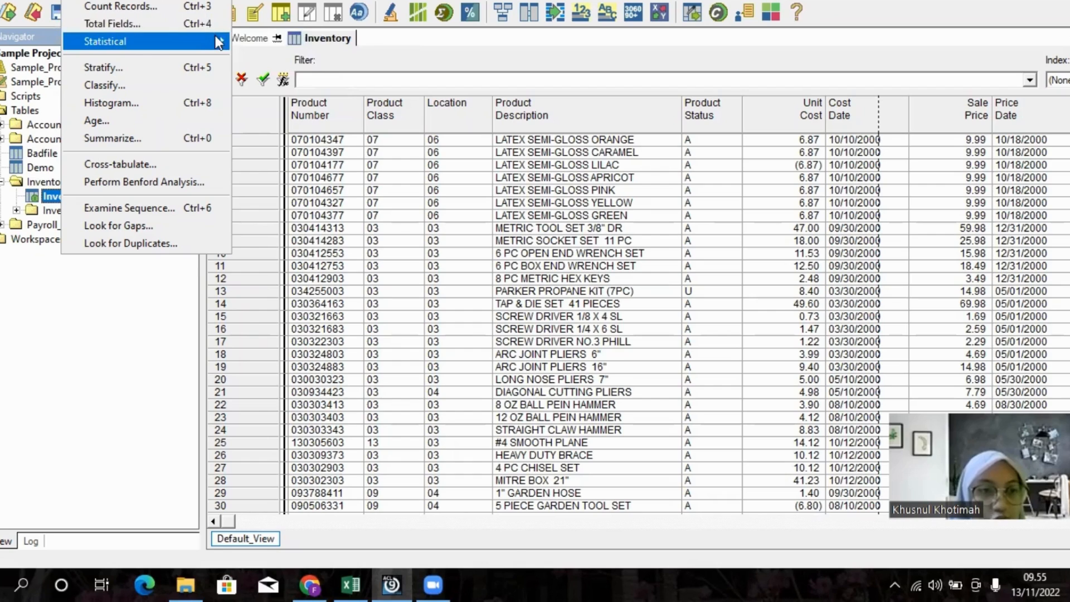
pyautogui.click(260, 59)
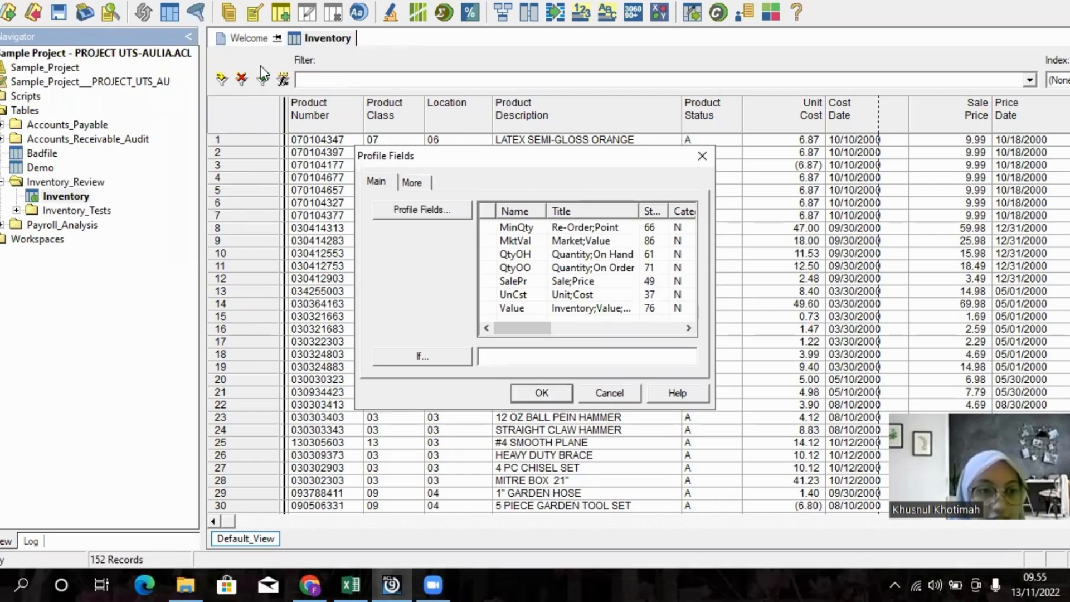
pyautogui.click(437, 210)
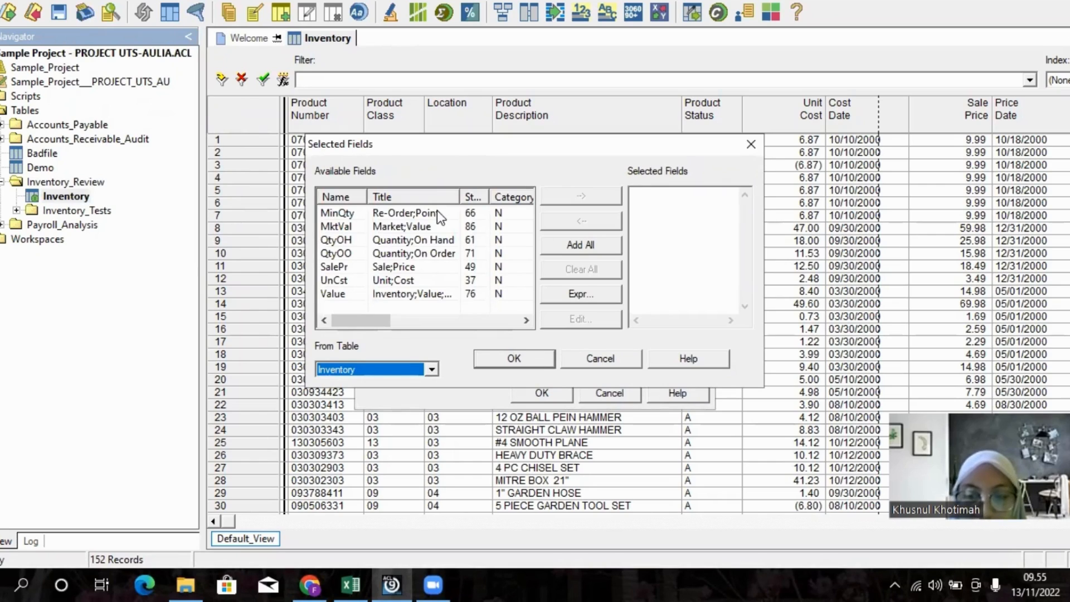
pyautogui.doubleClick(406, 213)
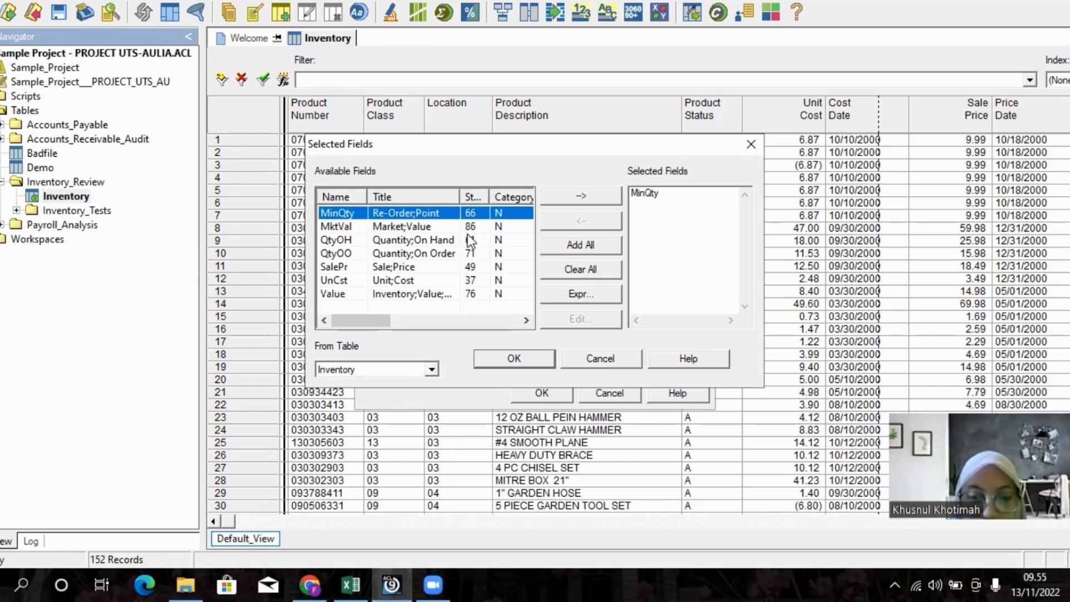
pyautogui.click(517, 359)
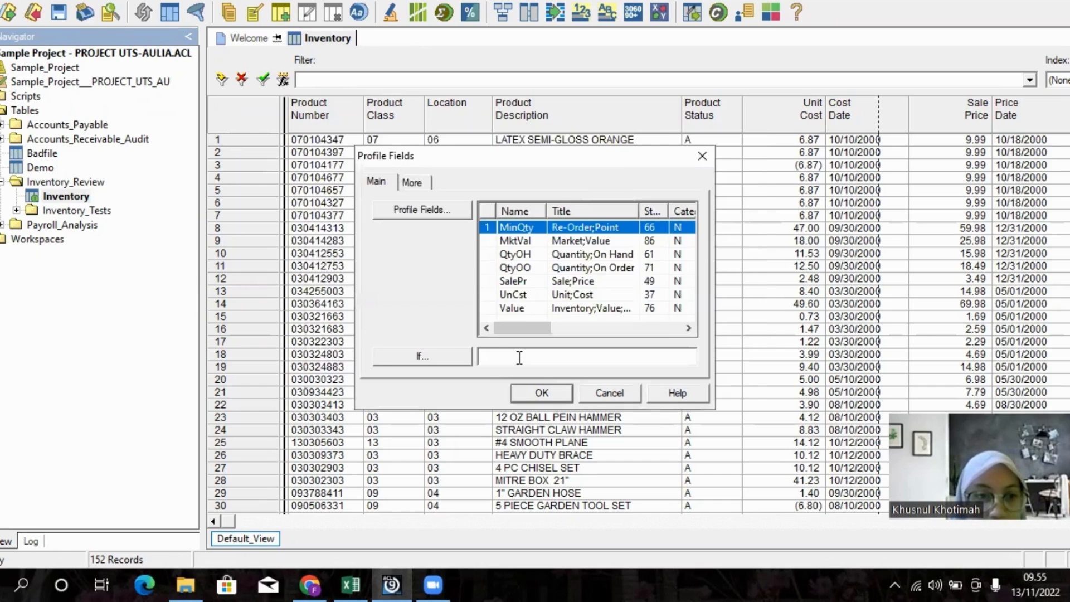
# - Set the profile's If condition to QtyOH > MinQty, verify the expression, and accept it
pyautogui.click(442, 356)
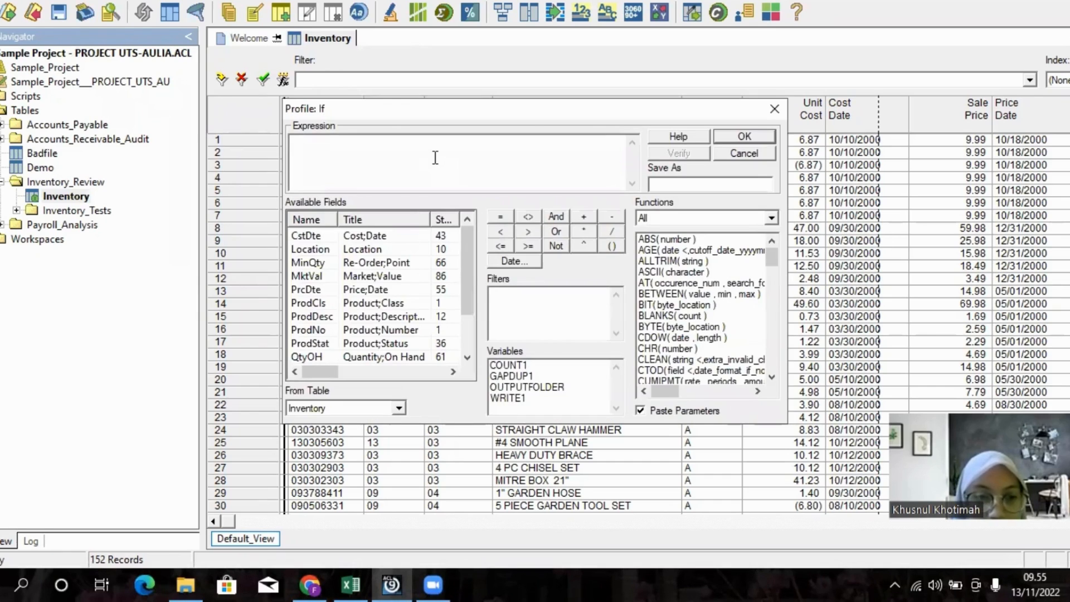
pyautogui.doubleClick(443, 357)
pyautogui.click(527, 232)
pyautogui.doubleClick(373, 266)
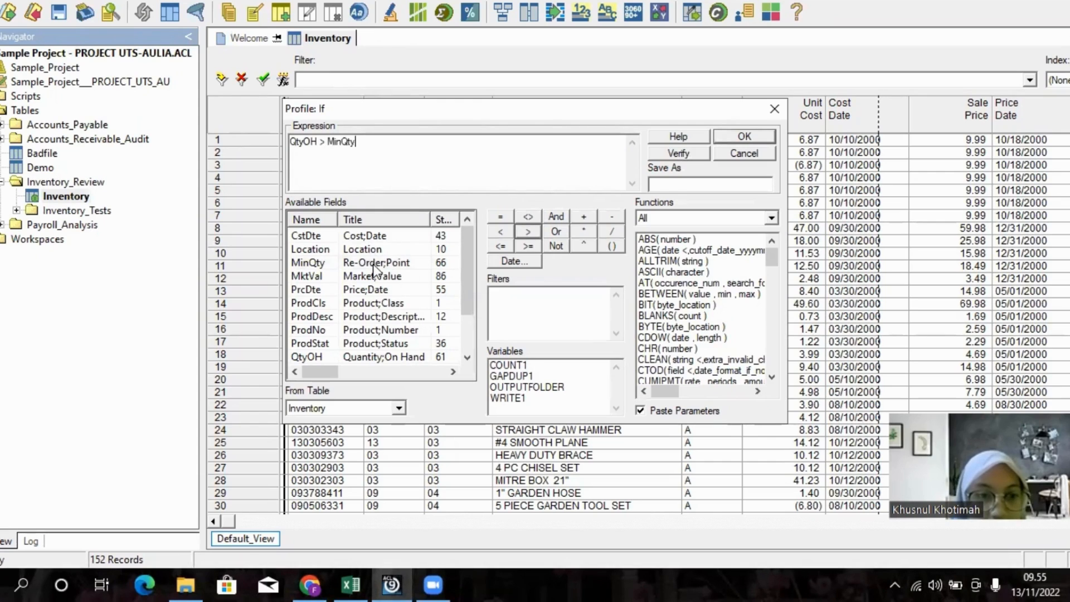
pyautogui.click(677, 153)
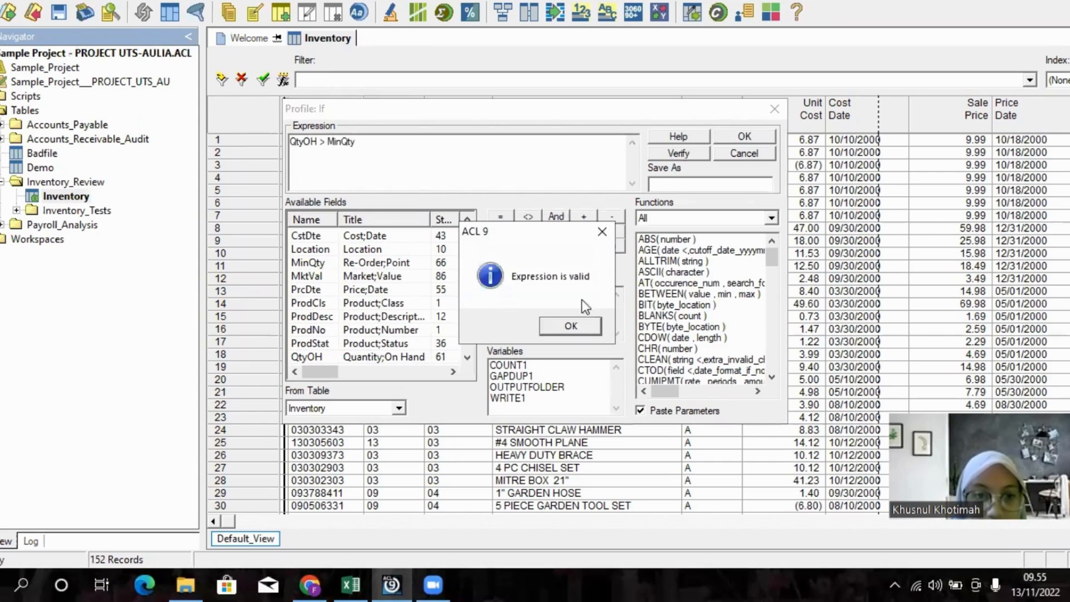
pyautogui.click(583, 324)
pyautogui.click(745, 137)
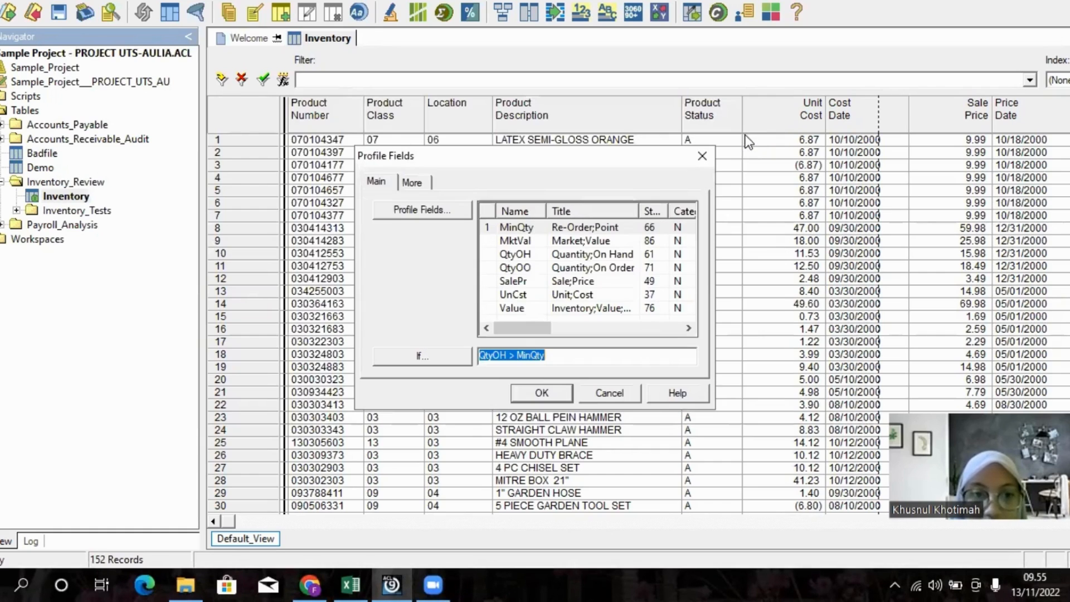
# - Run the profile with the scope set to All and open the records matching its condition
pyautogui.click(412, 182)
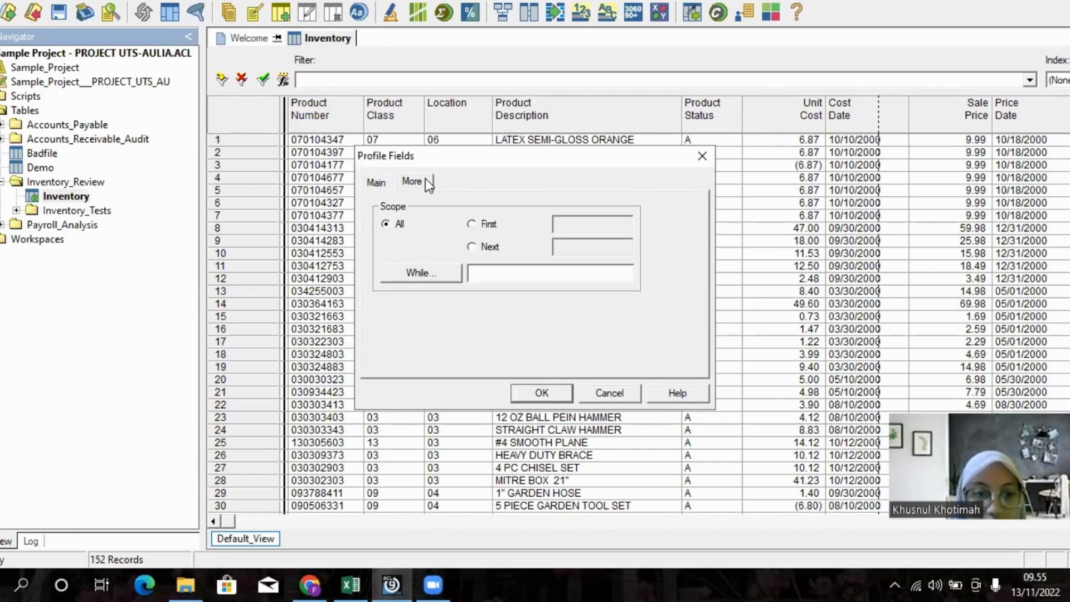
pyautogui.click(542, 393)
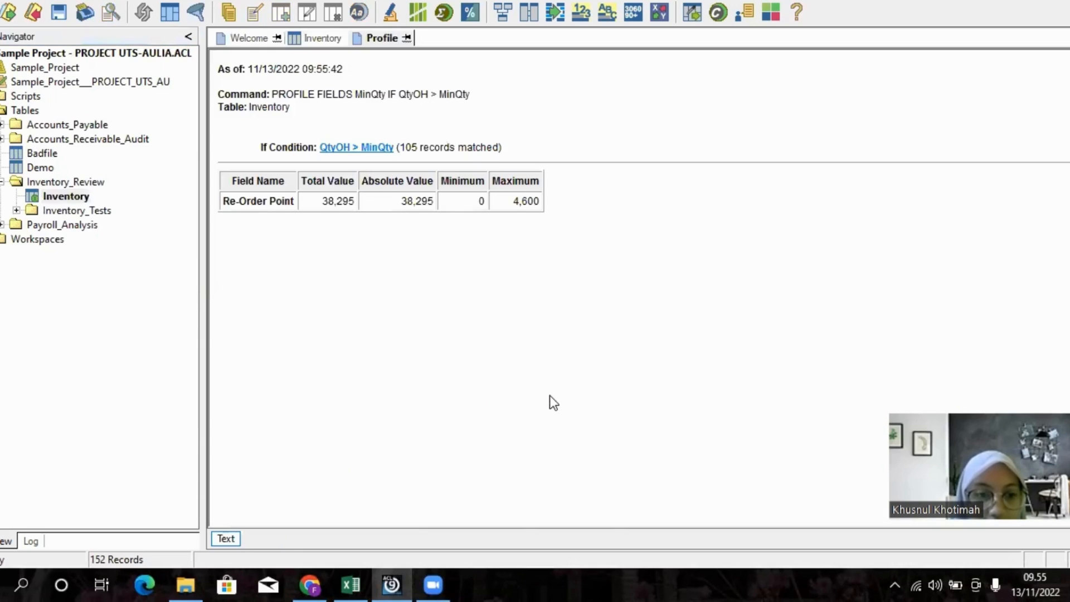
pyautogui.click(382, 149)
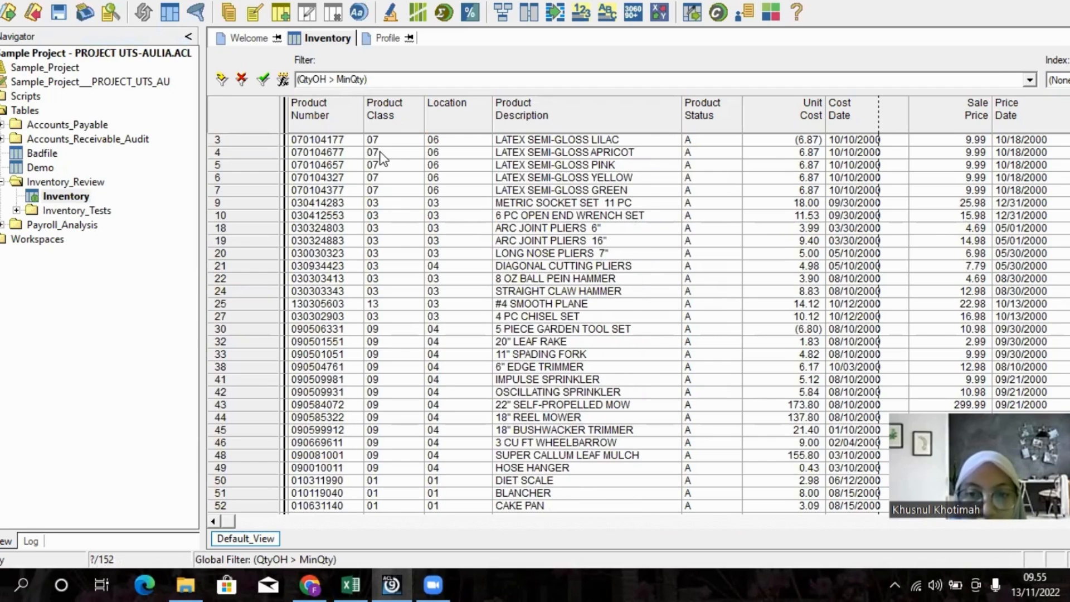
# - Return to the Profile results, and select procedure 1 under Eksistensi Persediaan in the Excel audit sheet
pyautogui.click(384, 37)
pyautogui.hotkey('alt', 'Tab')
pyautogui.click(8, 448)
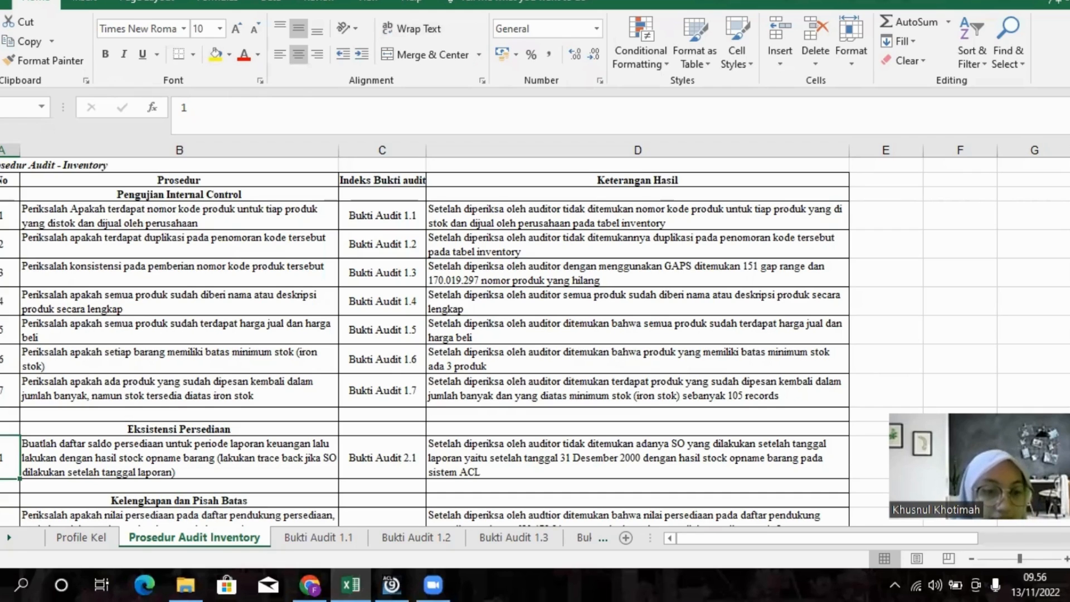
# - Switch back to ACL, return to the Inventory table, and remove its QtyOH > MinQty filter
pyautogui.hotkey('alt', 'Tab')
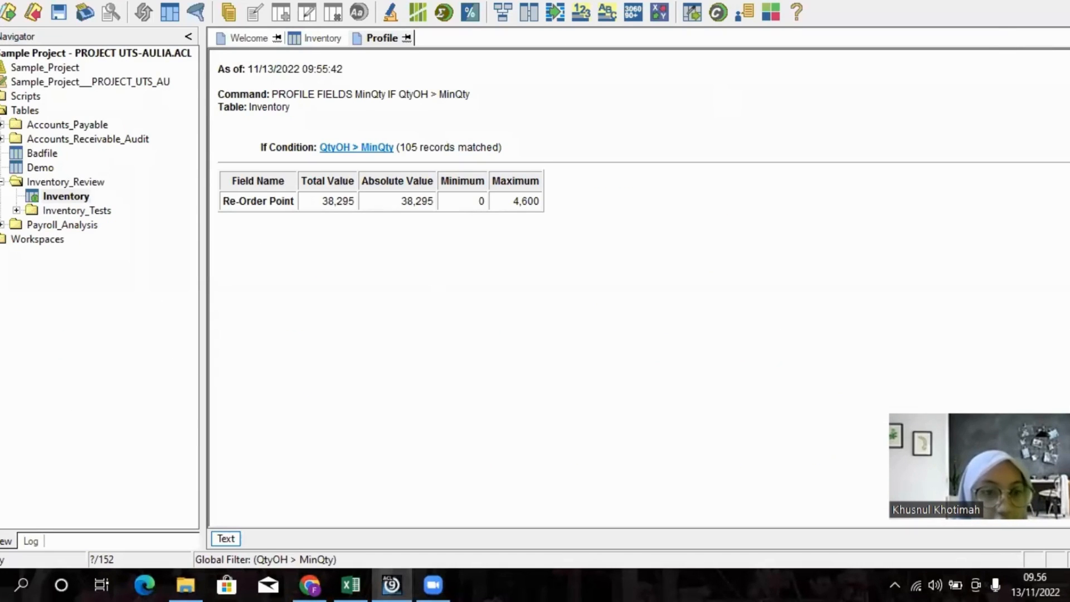
pyautogui.click(322, 38)
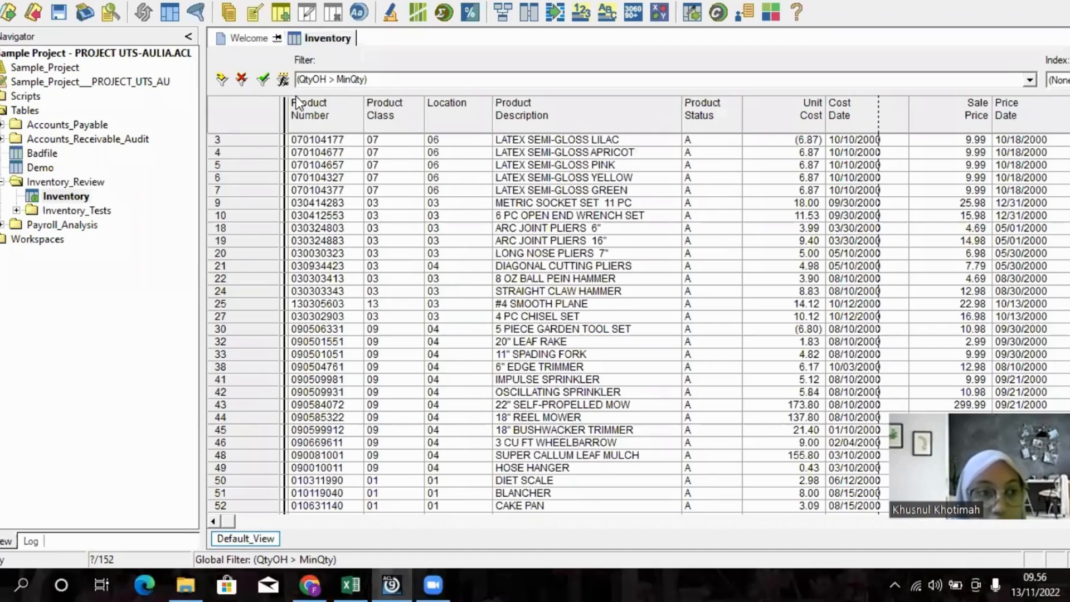
pyautogui.click(241, 79)
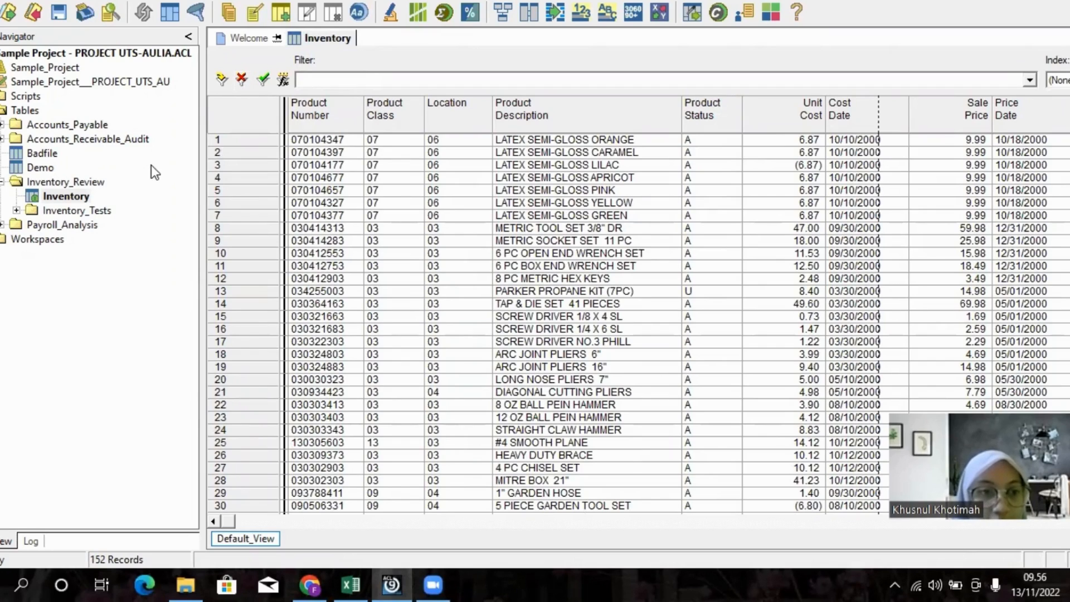
# - Start relating tables with Inventory as the parent and add the Ap_Trans table to the relation
pyautogui.click(524, 13)
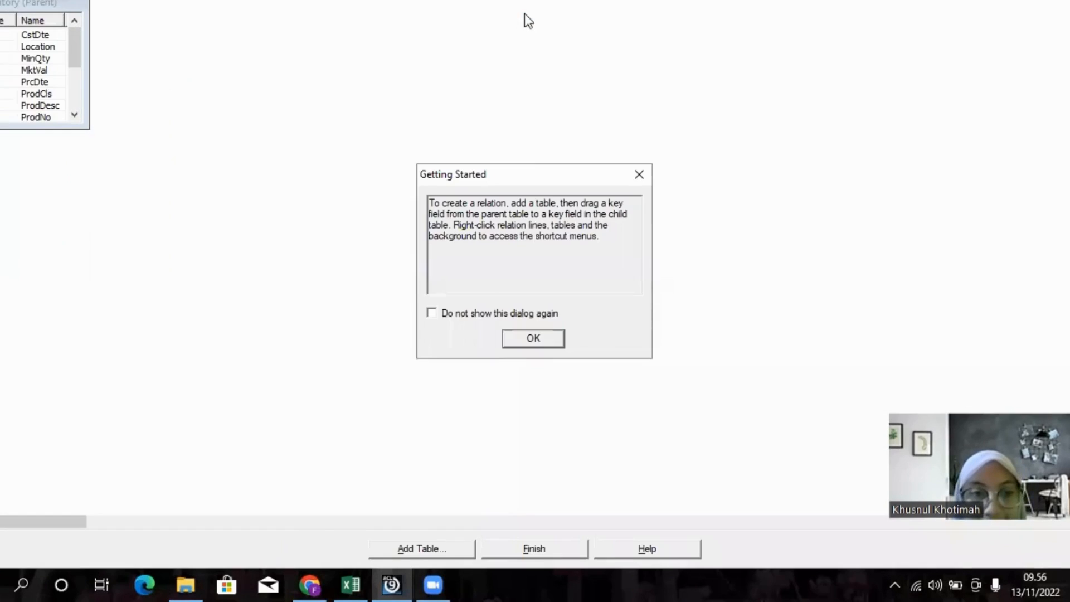
pyautogui.click(639, 174)
pyautogui.click(412, 546)
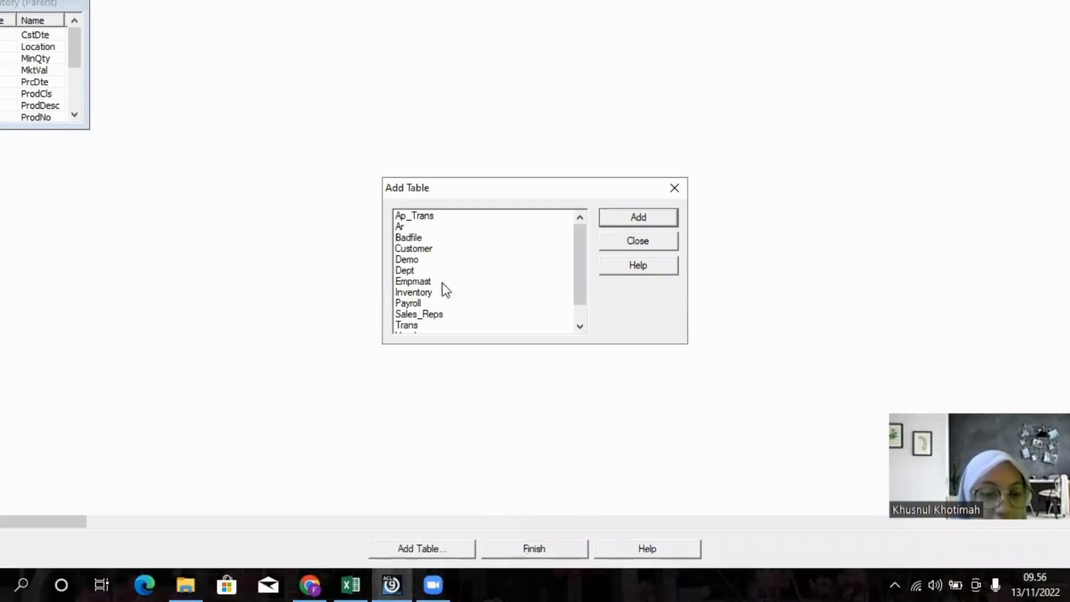
pyautogui.doubleClick(420, 214)
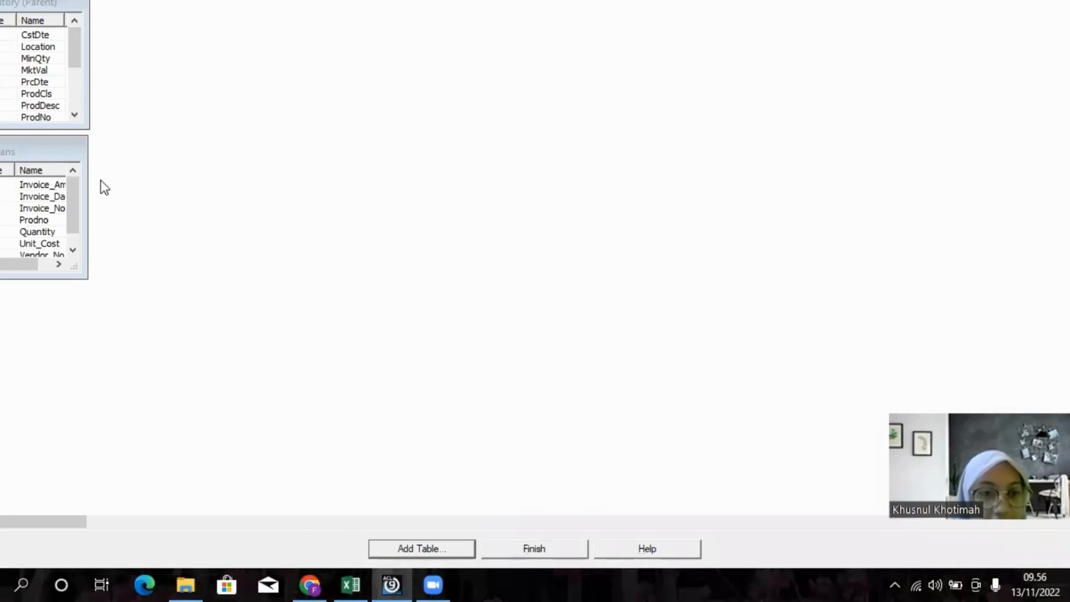
# - Enlarge both table boxes, relate Inventory's ProdNo to Ap_Trans's Prodno, and finish the relation
pyautogui.moveTo(73, 150); pyautogui.dragTo(426, 94)
pyautogui.moveTo(316, 188); pyautogui.dragTo(316, 235)
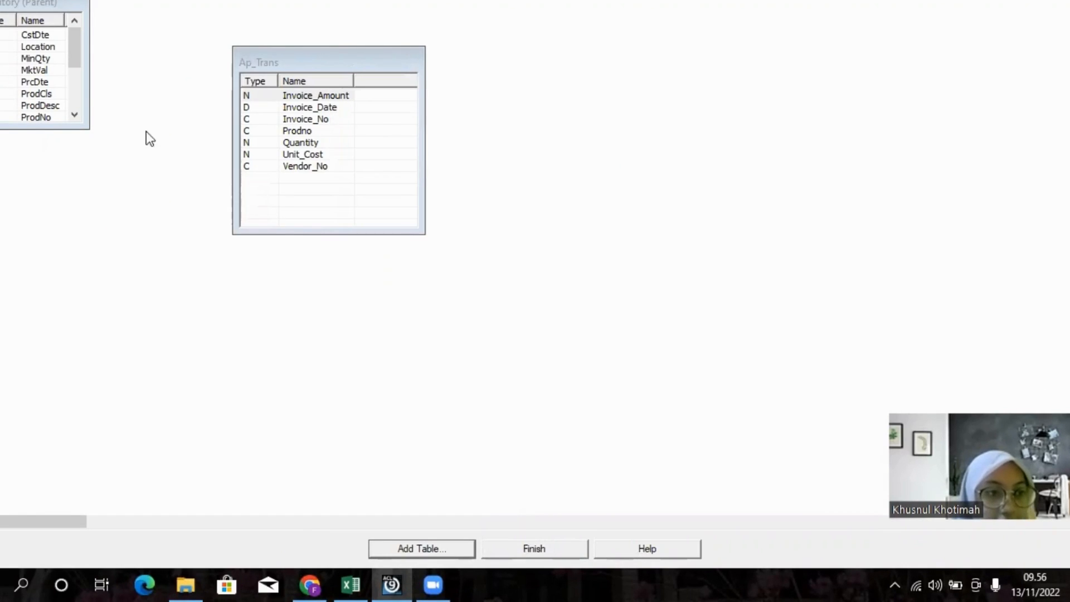
pyautogui.moveTo(89, 80); pyautogui.dragTo(175, 83)
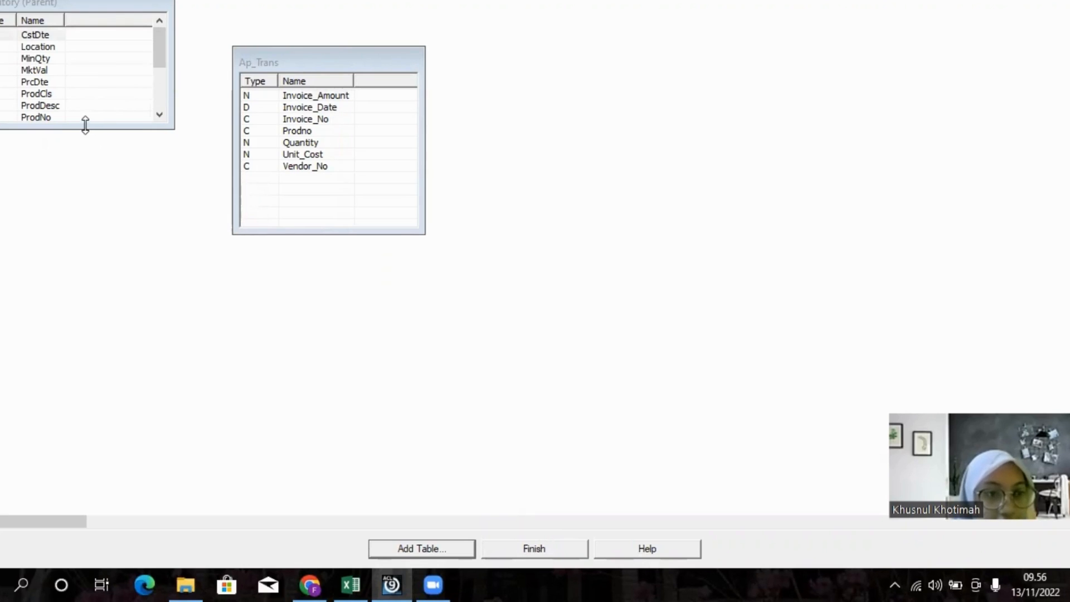
pyautogui.moveTo(85, 125); pyautogui.dragTo(87, 191)
pyautogui.click(44, 116)
pyautogui.moveTo(116, 118); pyautogui.dragTo(279, 132)
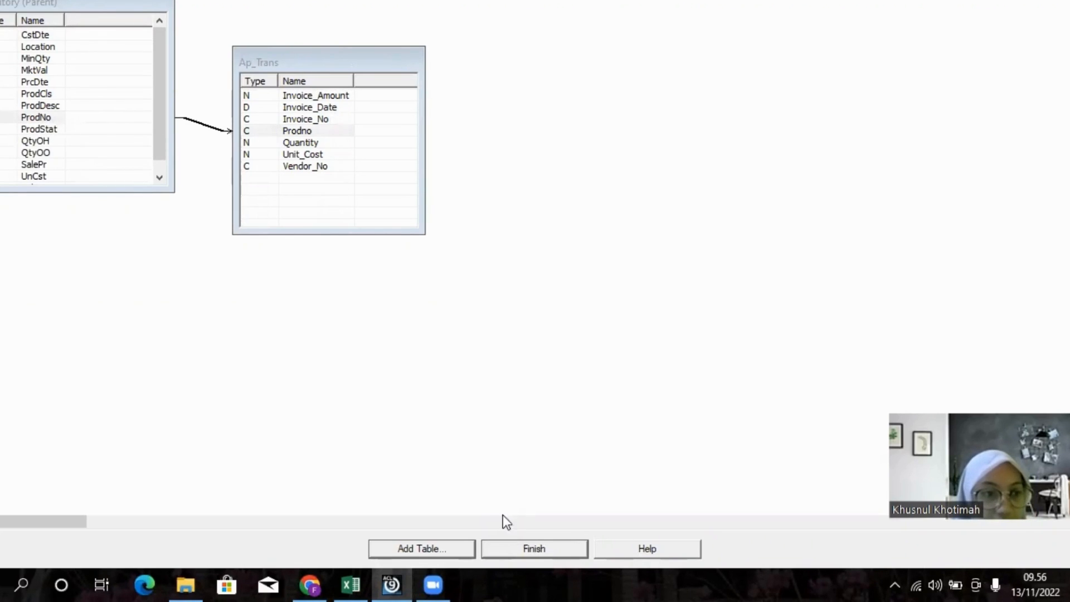
pyautogui.click(521, 547)
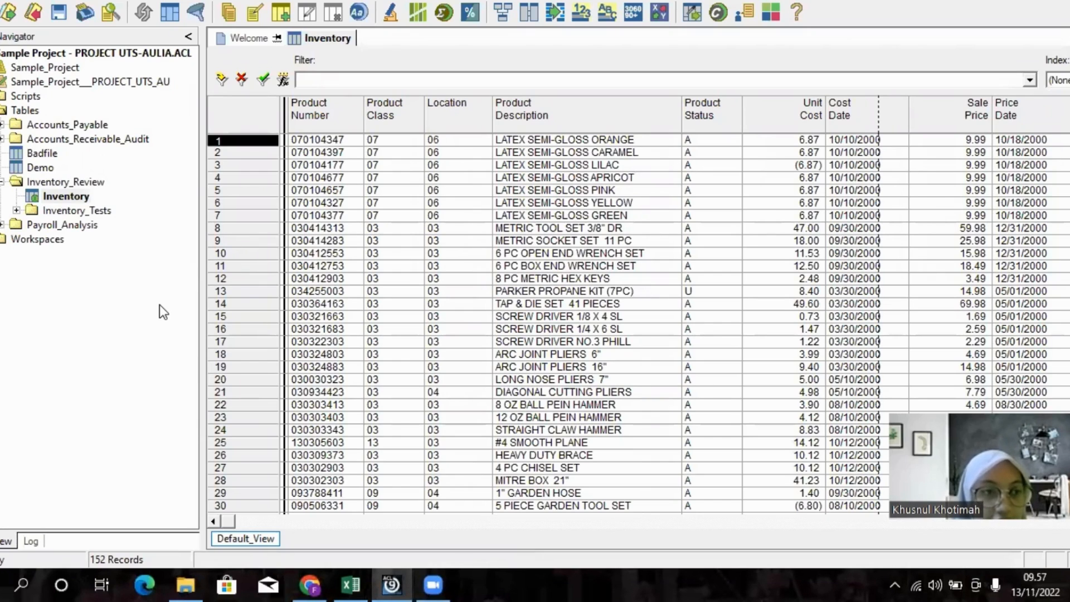
# - Start a field-based data extract from Inventory and select ProdNo and ProdDesc as extract fields
pyautogui.click(49, 0)
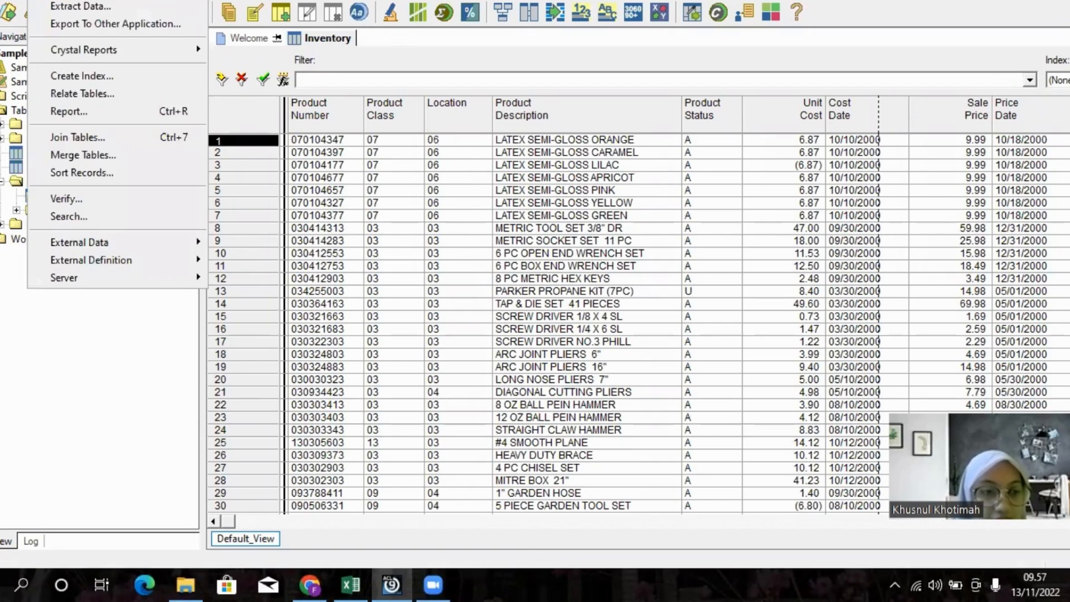
pyautogui.moveTo(67, 0)
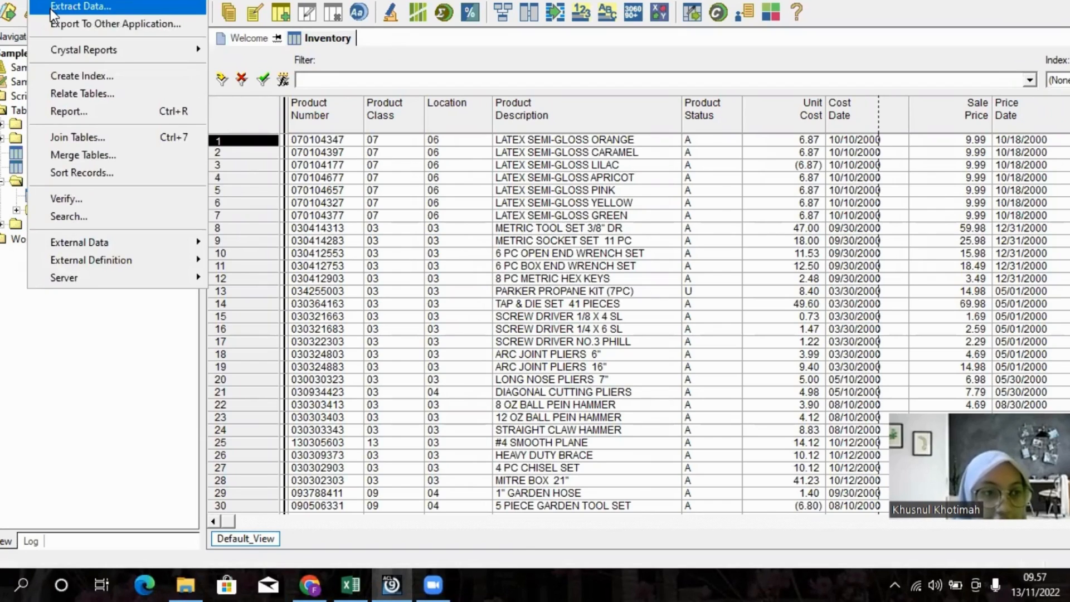
pyautogui.click(50, 7)
pyautogui.click(482, 185)
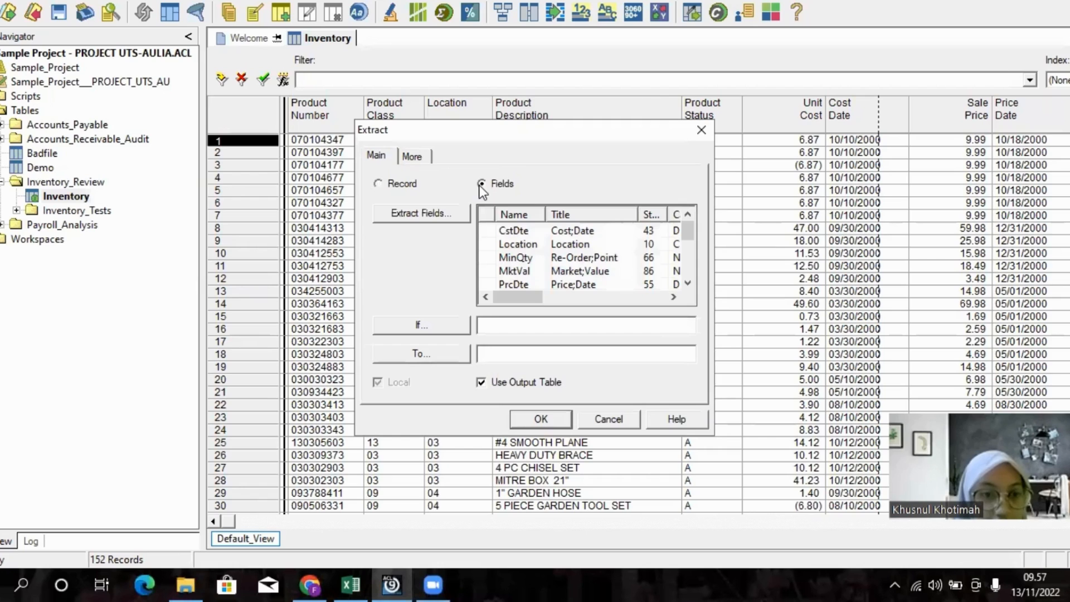
pyautogui.click(443, 213)
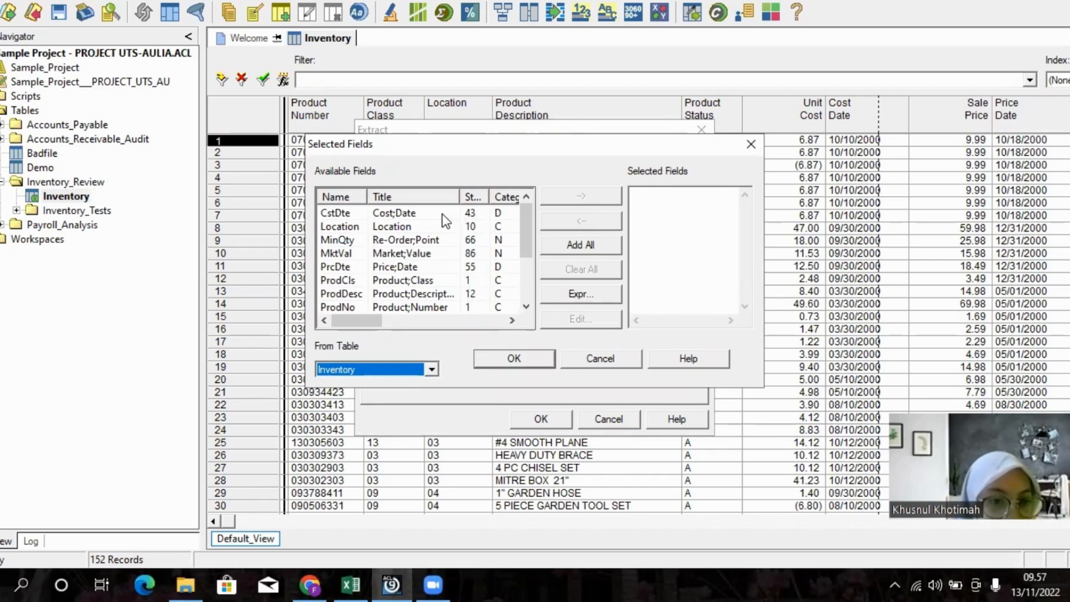
pyautogui.click(440, 306)
pyautogui.doubleClick(441, 304)
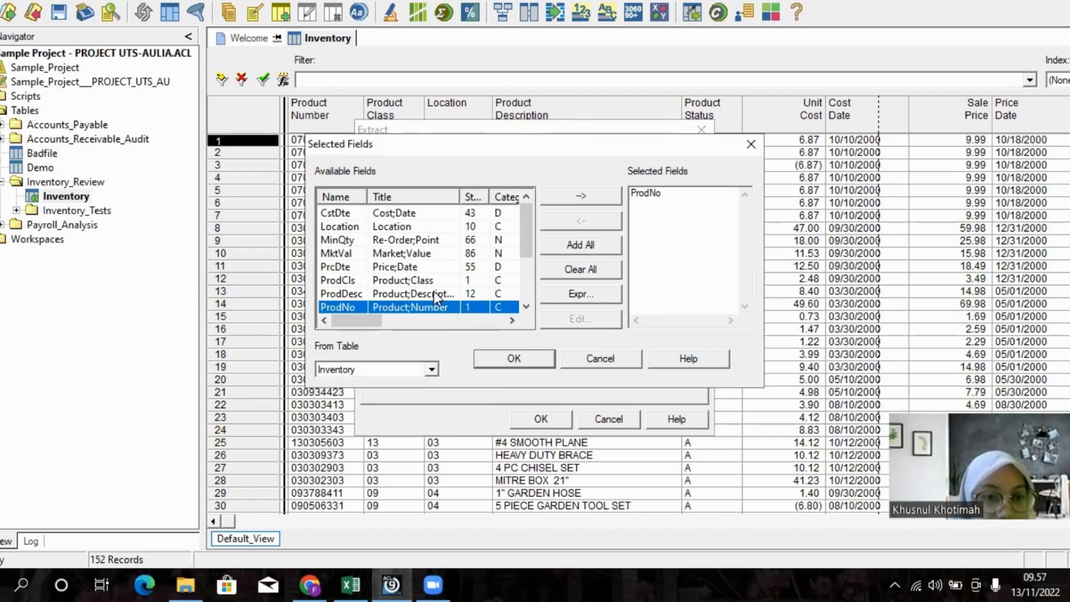
pyautogui.doubleClick(434, 292)
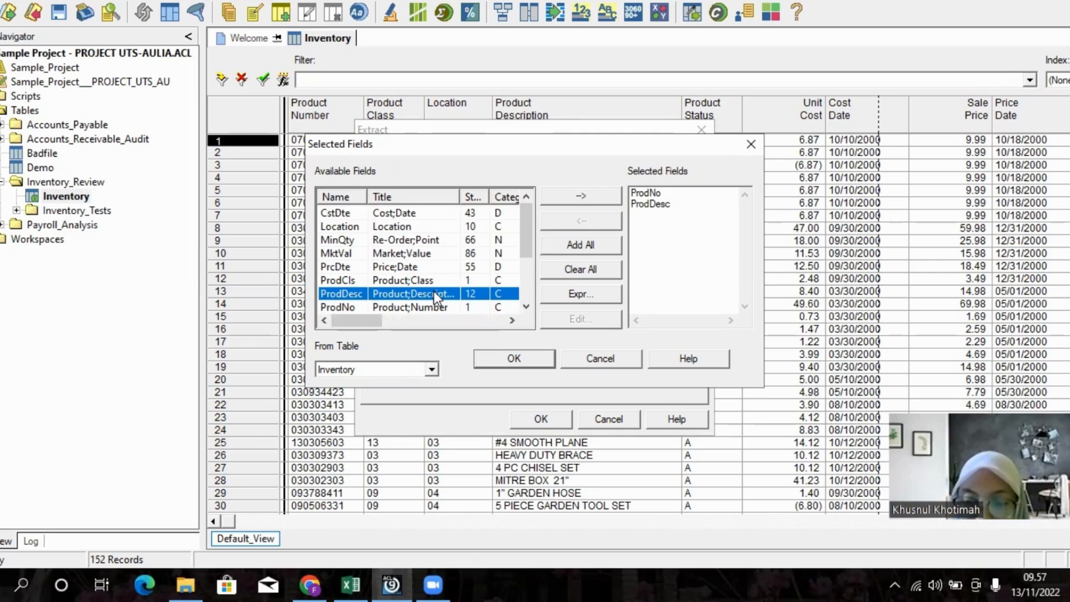
# - Add the Quantity field from the related Ap_Trans table to the extract fields
pyautogui.click(436, 366)
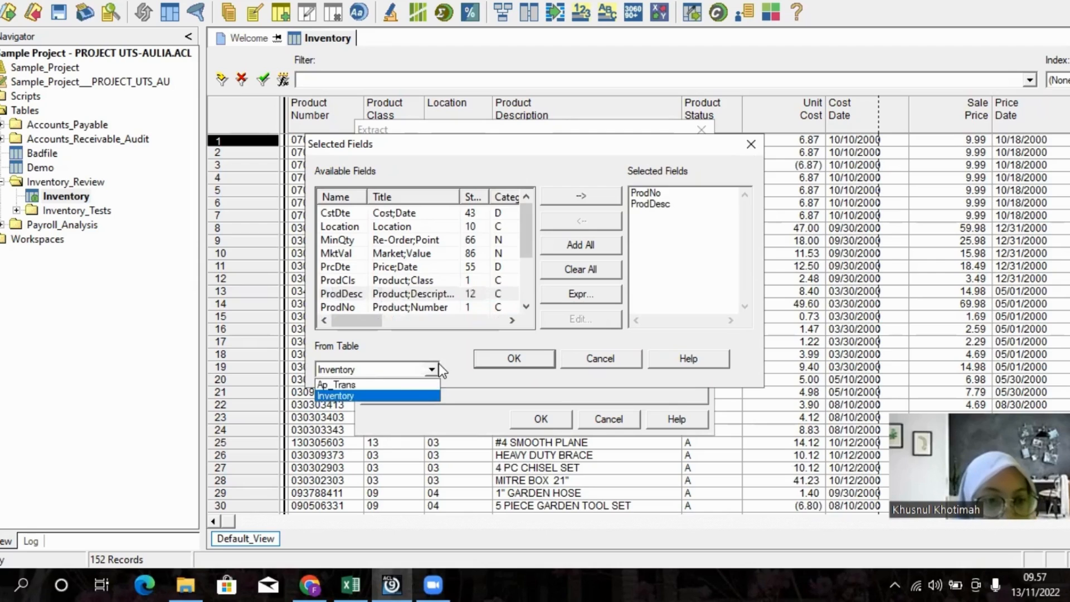
pyautogui.click(416, 380)
pyautogui.doubleClick(429, 266)
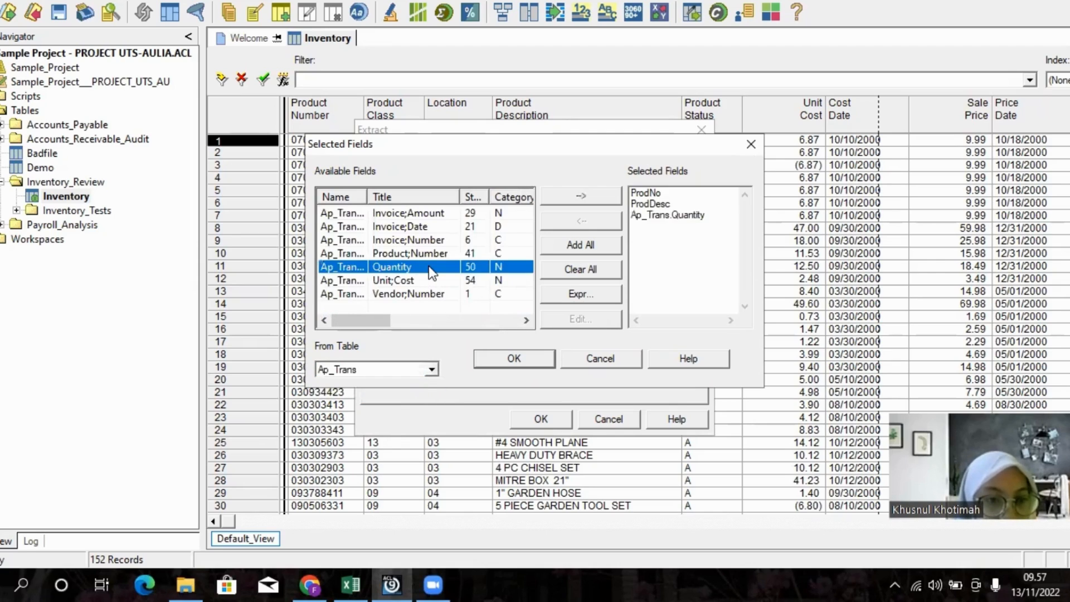
# - Add UnCst and SalePr from the Inventory table to the extract fields and accept the selection
pyautogui.click(432, 366)
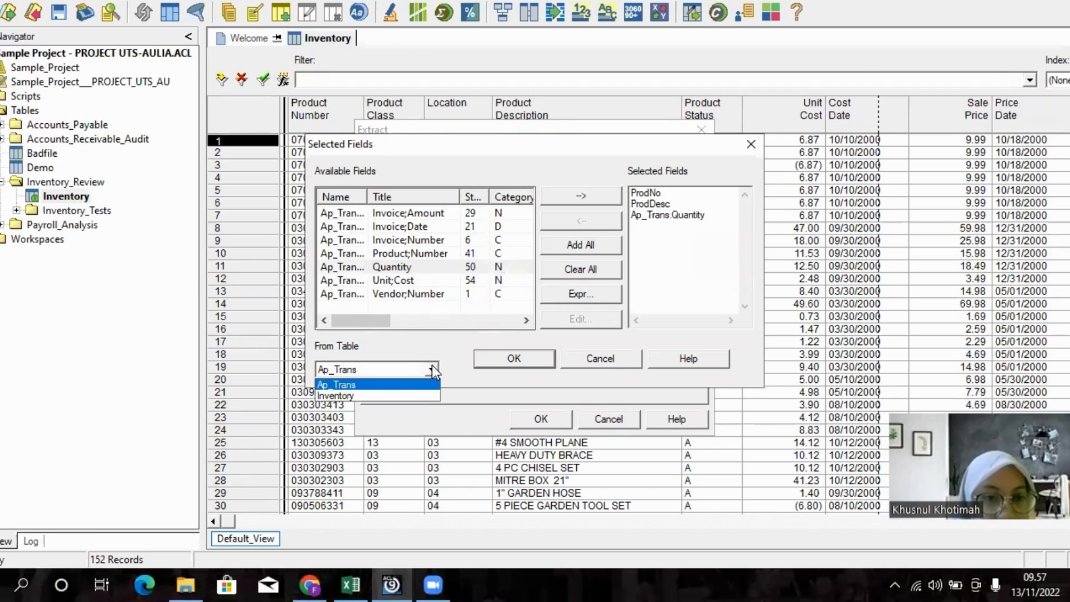
pyautogui.click(416, 393)
pyautogui.click(527, 306)
pyautogui.click(526, 306)
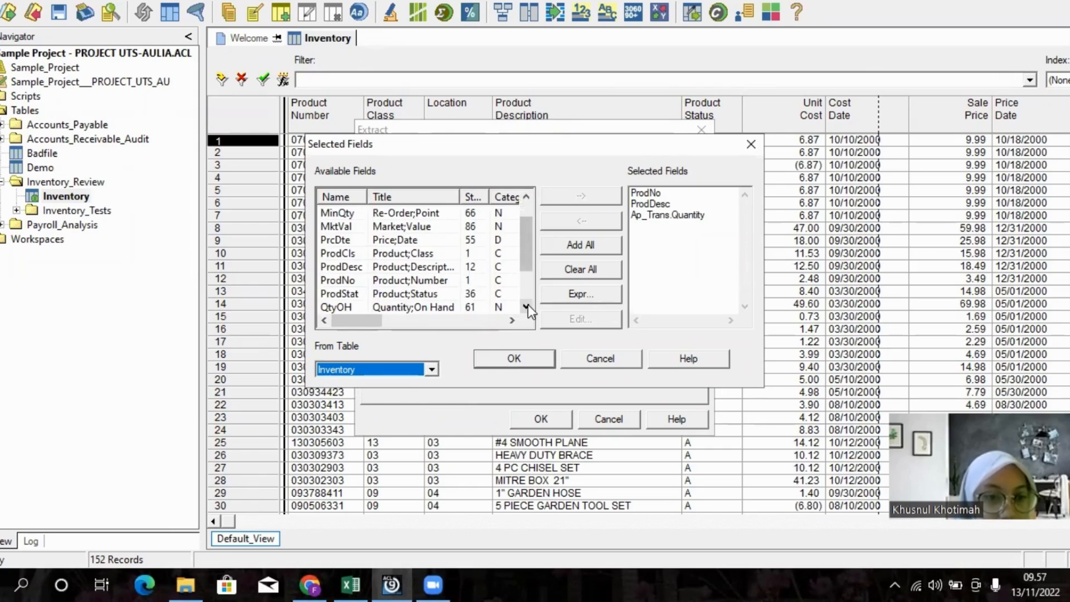
pyautogui.click(526, 304)
pyautogui.click(526, 303)
pyautogui.click(526, 304)
pyautogui.click(526, 304)
pyautogui.doubleClick(440, 293)
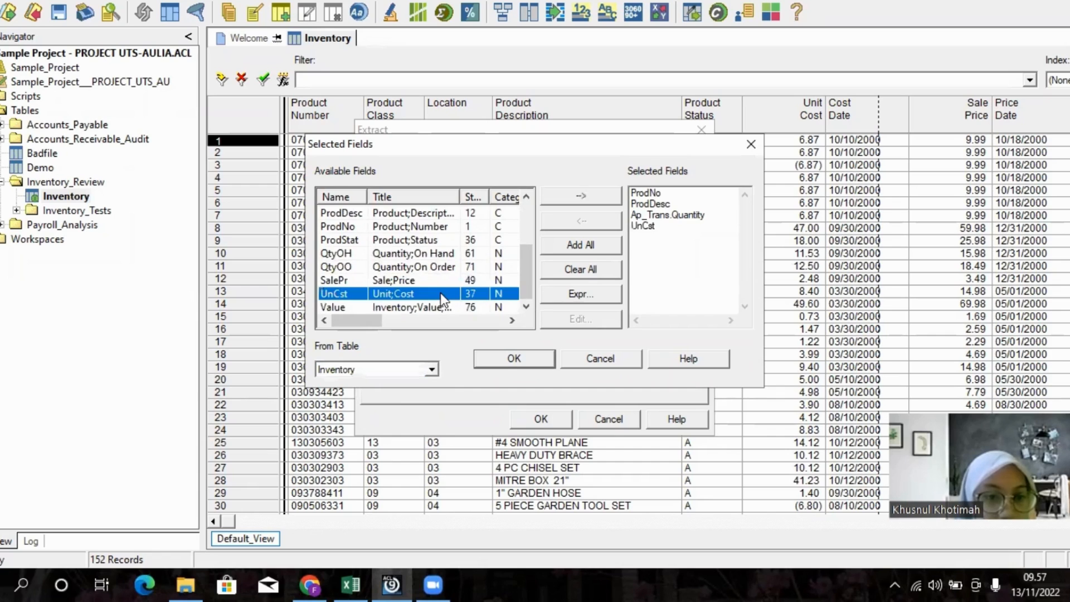
pyautogui.doubleClick(436, 277)
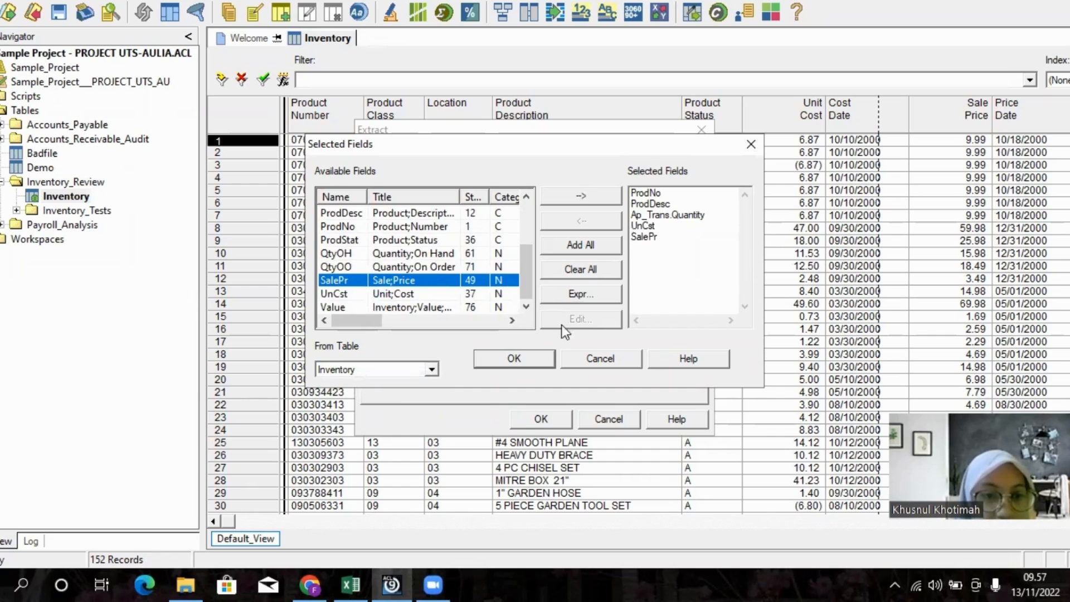
pyautogui.click(543, 360)
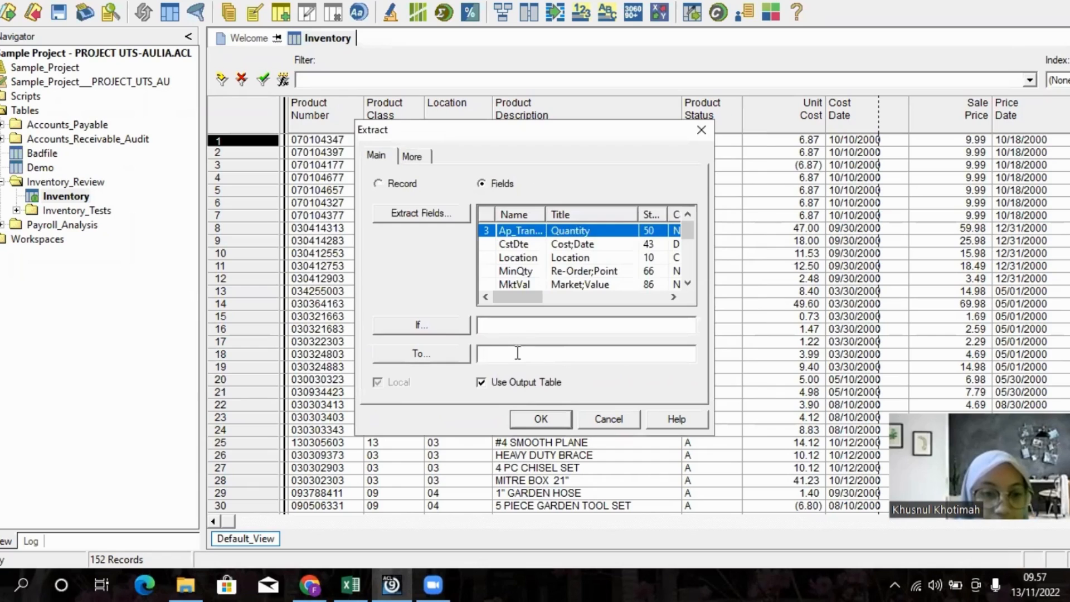
# - Name the extract's output table Daftar Saldo Persediaan and run the extraction
pyautogui.click(518, 353)
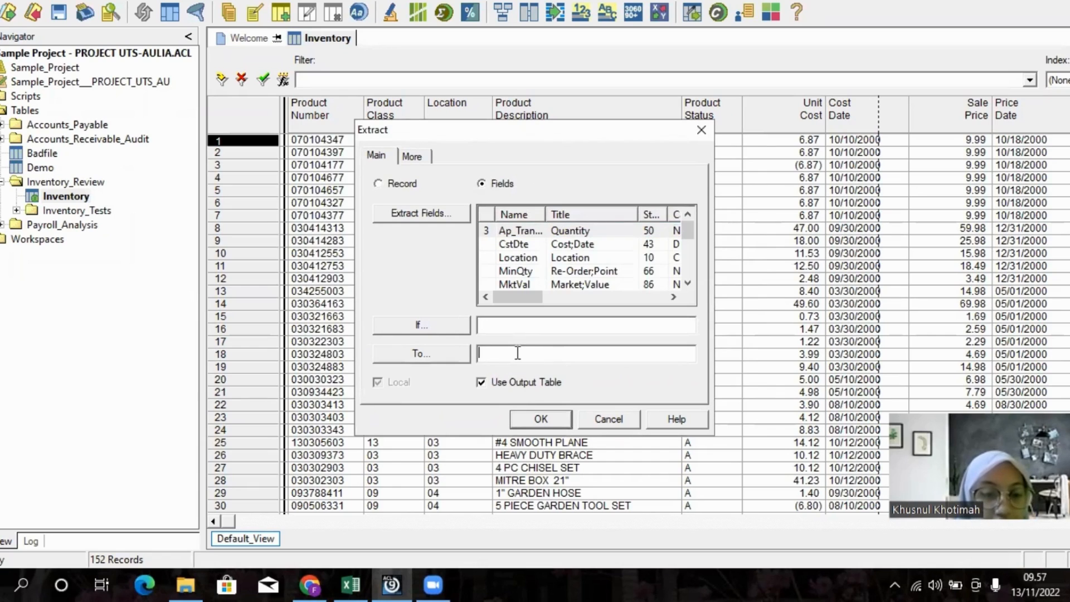
pyautogui.write('Daf')
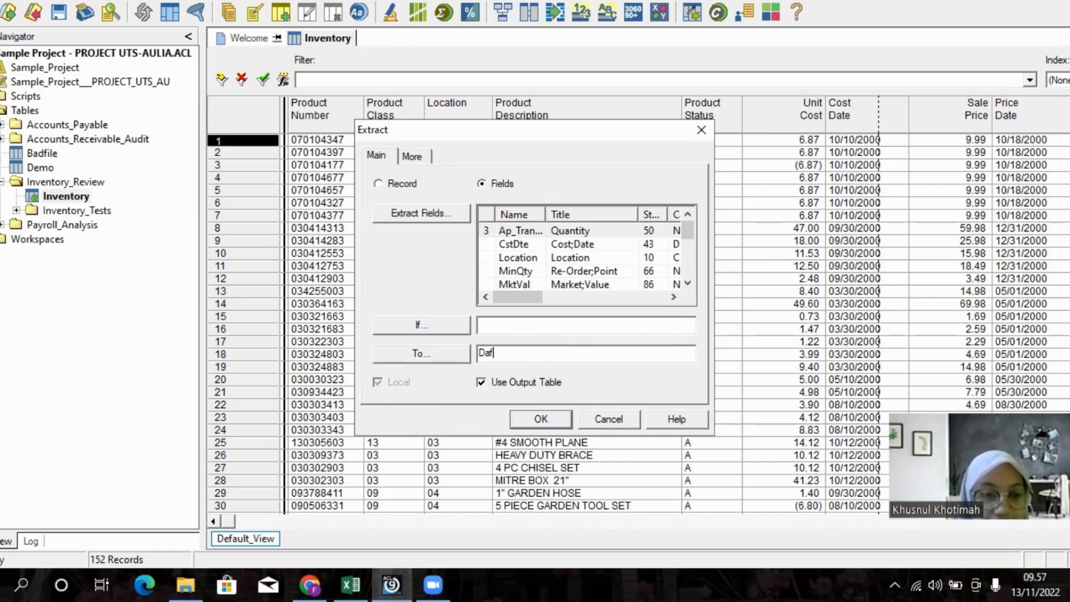
pyautogui.write('tar Sa')
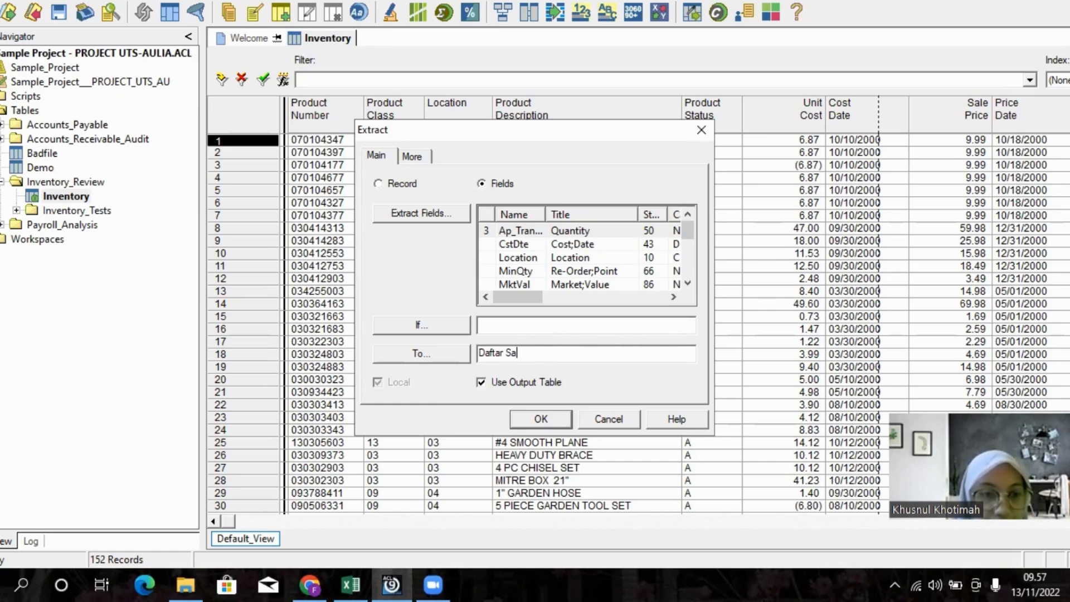
pyautogui.write('ldo Persediaan')
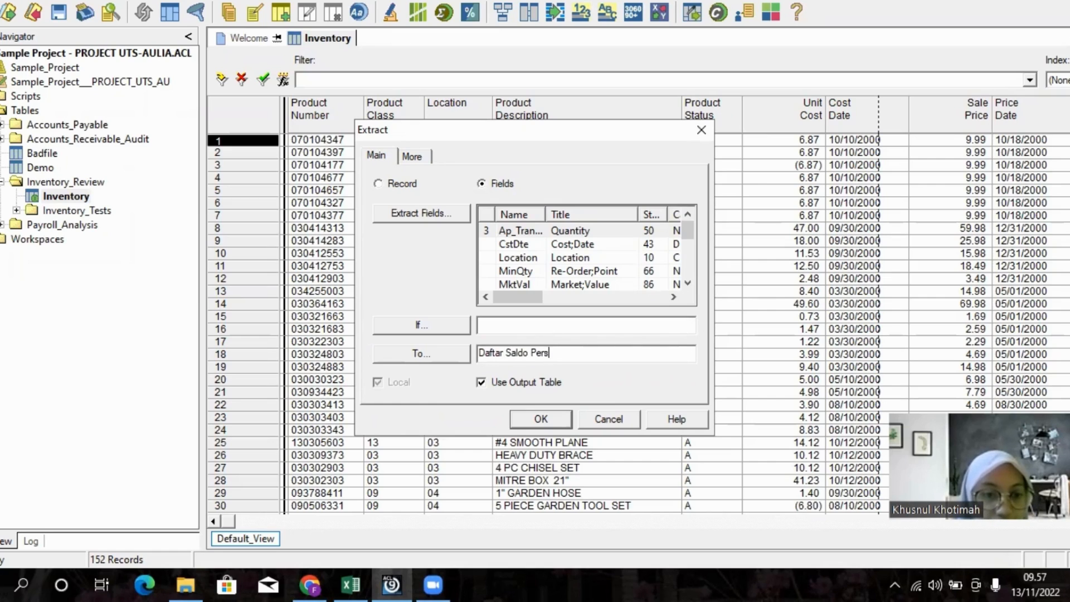
pyautogui.click(547, 412)
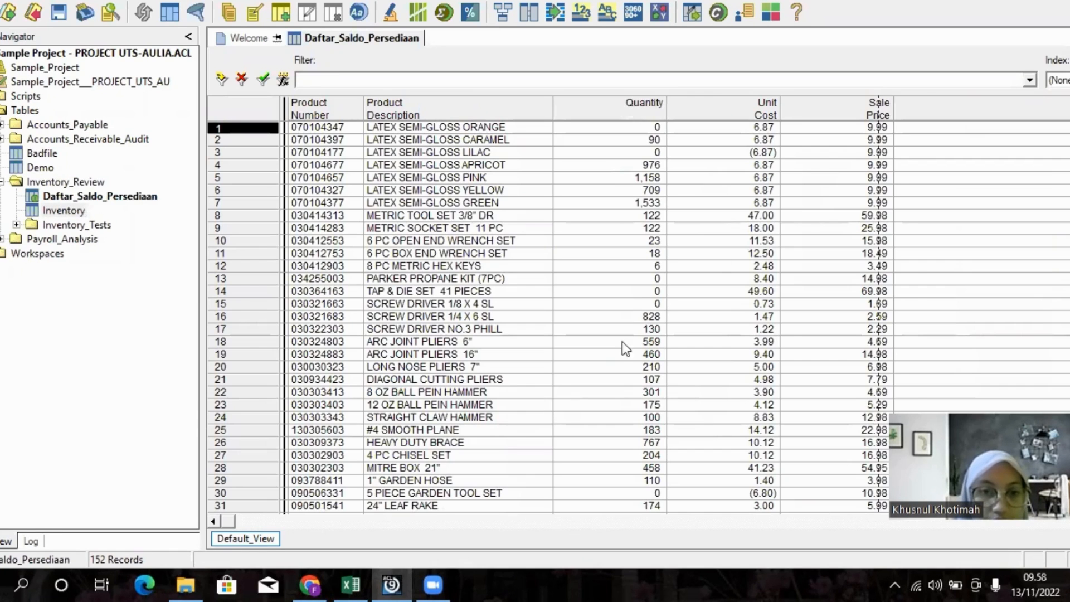
# - Start a new computed column in Daftar_Saldo_Persediaan with the expression Quantity * SalePr
pyautogui.click(824, 100)
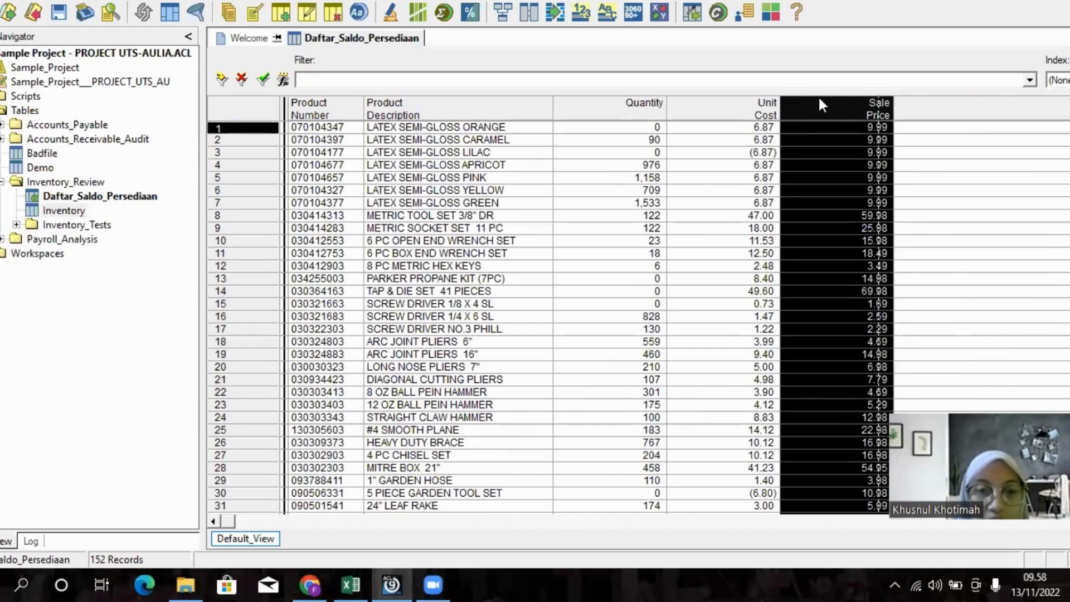
pyautogui.rightClick(820, 103)
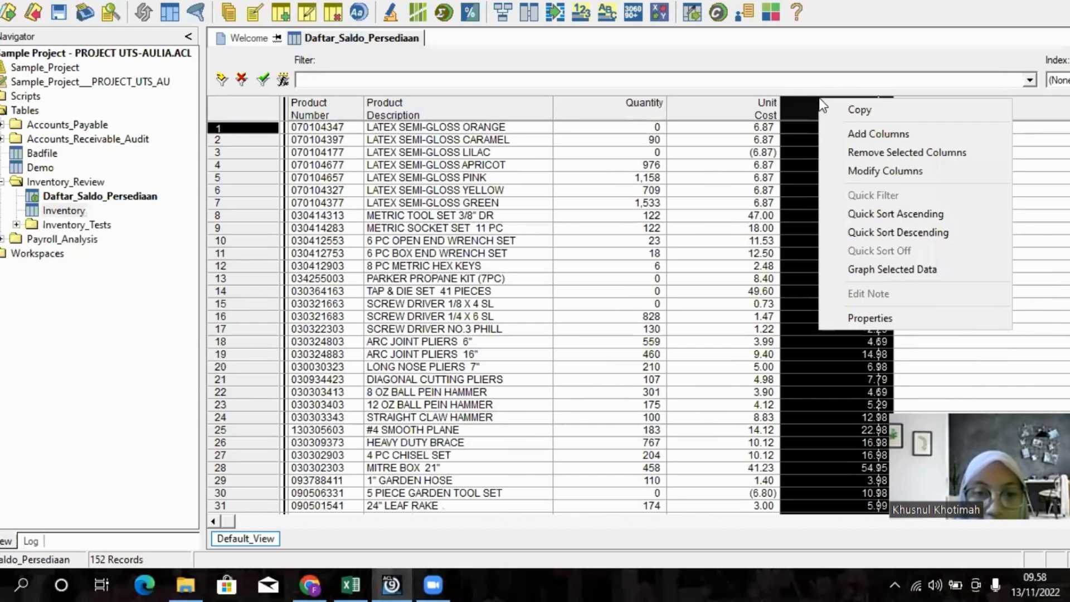
pyautogui.click(859, 133)
pyautogui.click(587, 296)
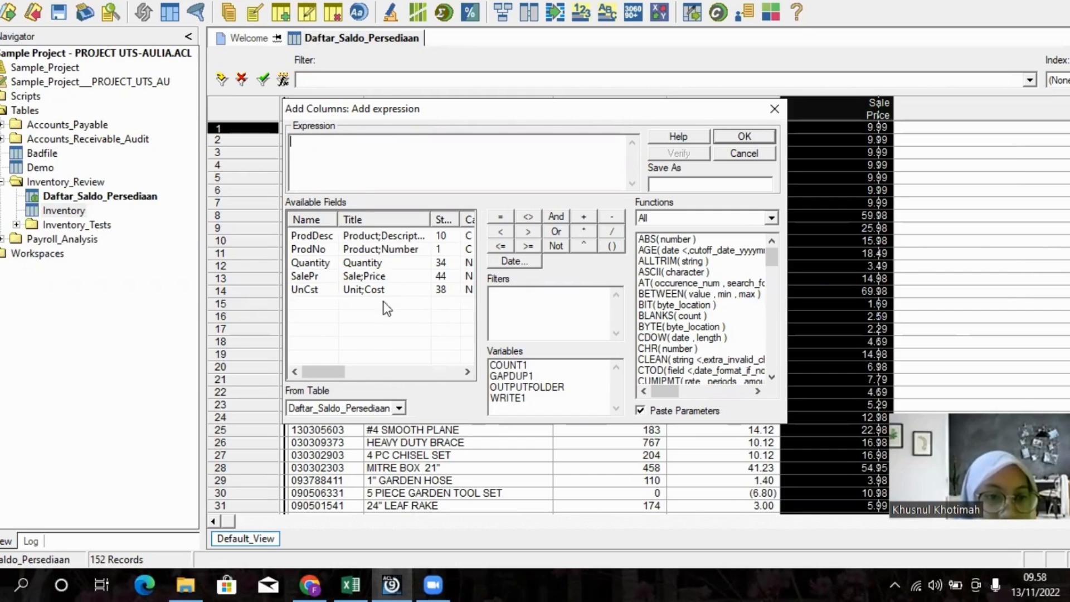
pyautogui.click(398, 409)
pyautogui.click(399, 409)
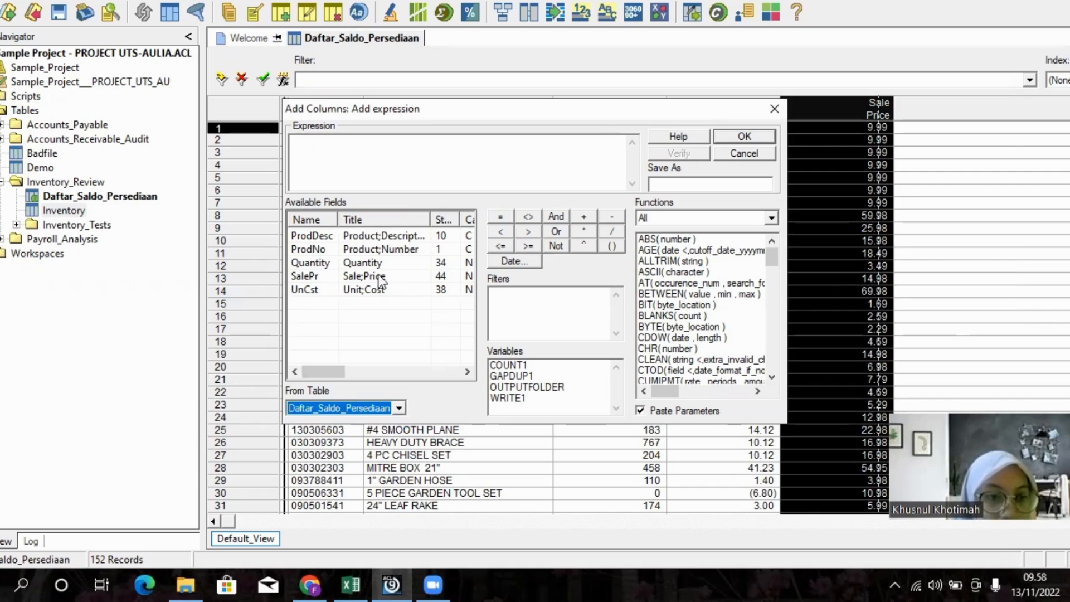
pyautogui.doubleClick(375, 263)
pyautogui.click(588, 230)
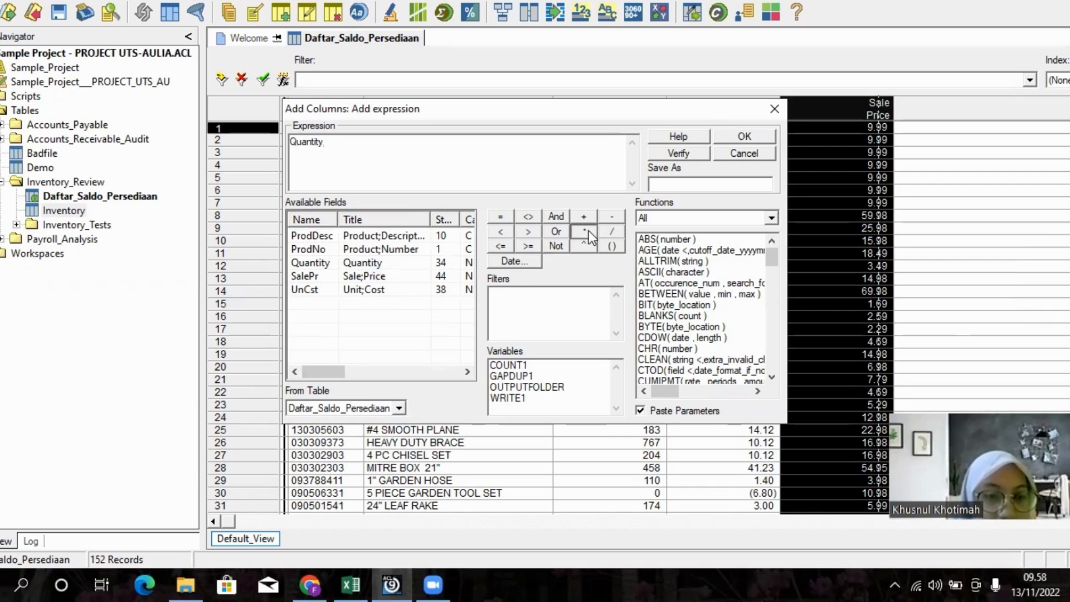
pyautogui.doubleClick(404, 278)
# - Save the verified expression as Harga_Jual, add it to the view, and place the Sale Price column before it
pyautogui.click(672, 183)
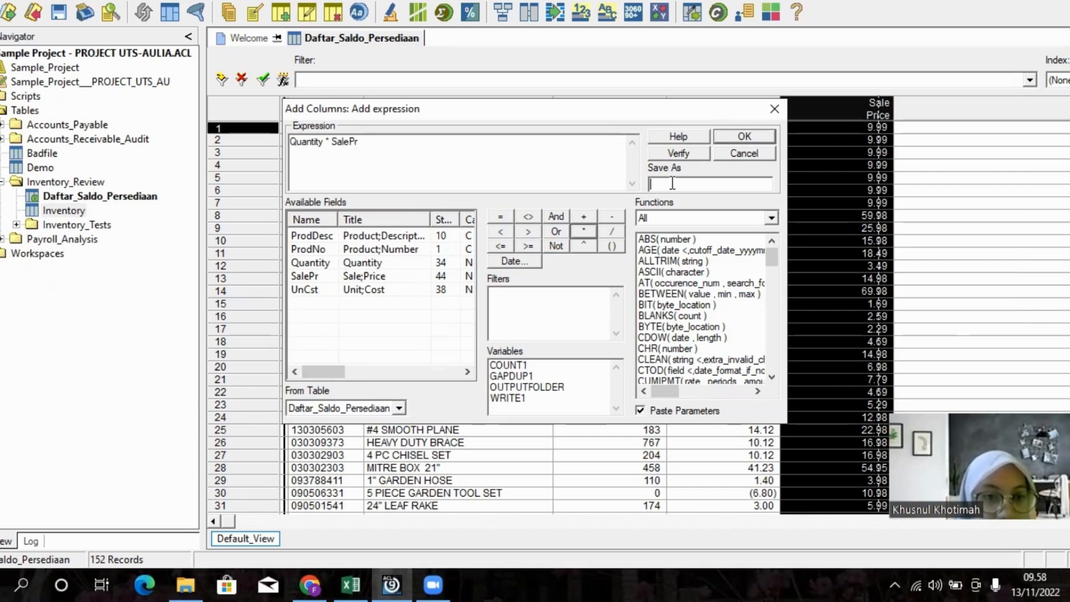
pyautogui.write('Harga_JU')
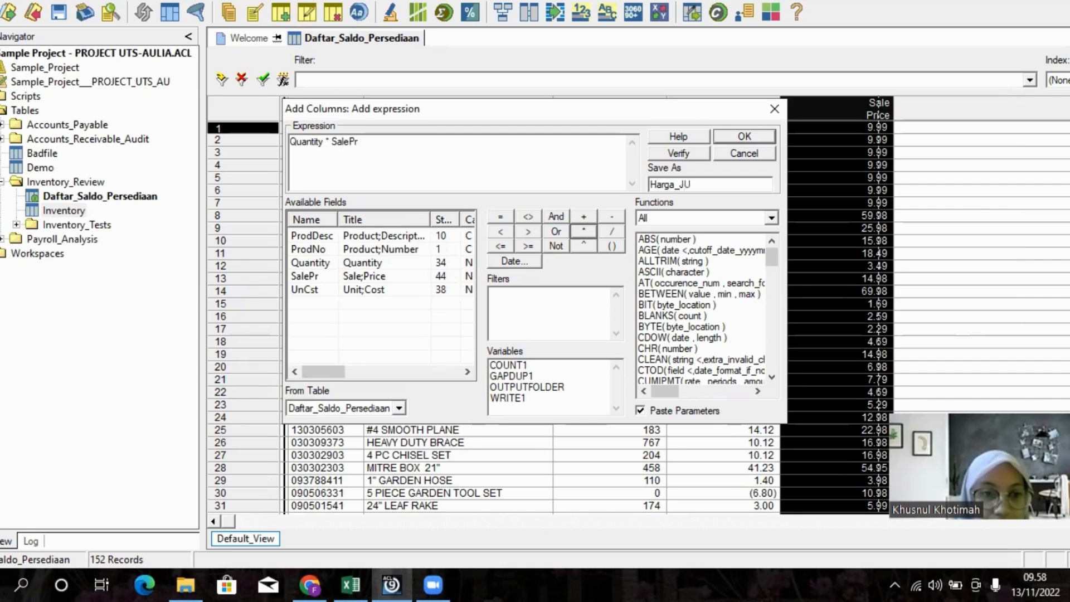
pyautogui.press('BackSpace')
pyautogui.write('ual')
pyautogui.click(698, 149)
pyautogui.click(579, 322)
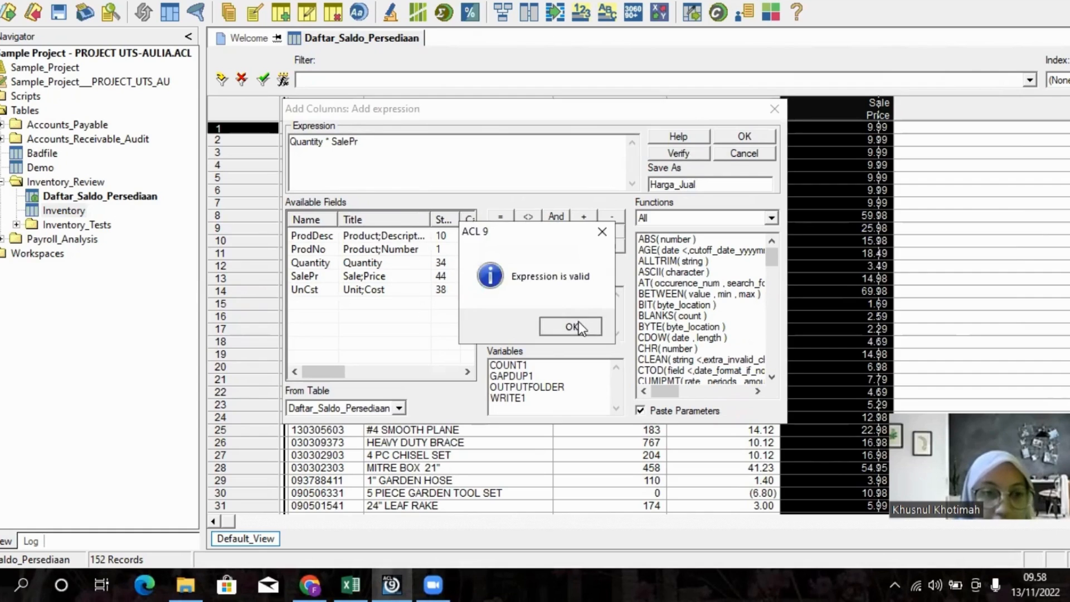
pyautogui.click(724, 138)
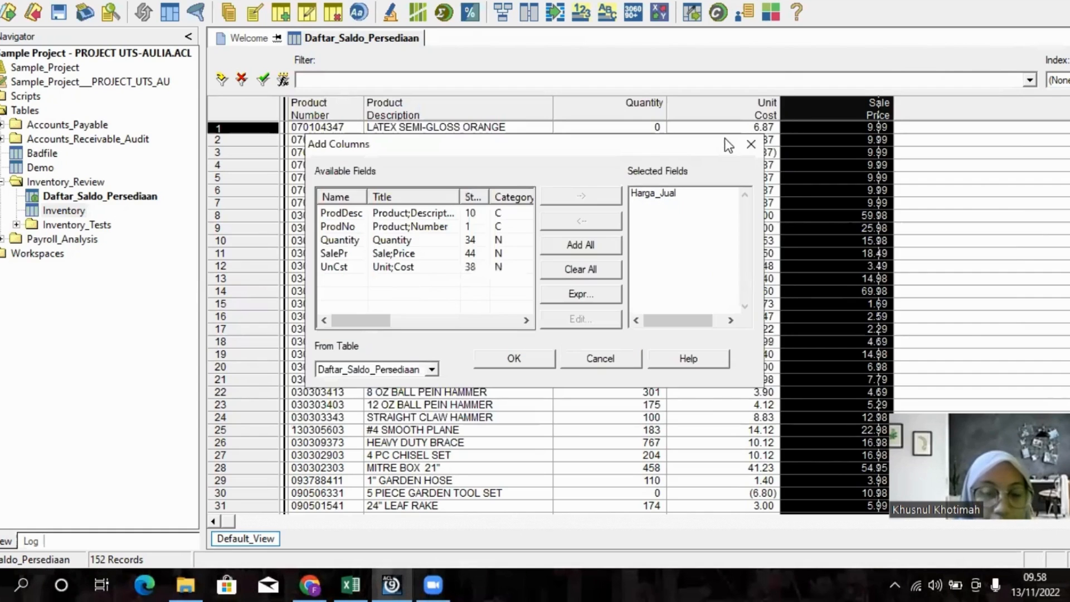
pyautogui.click(540, 357)
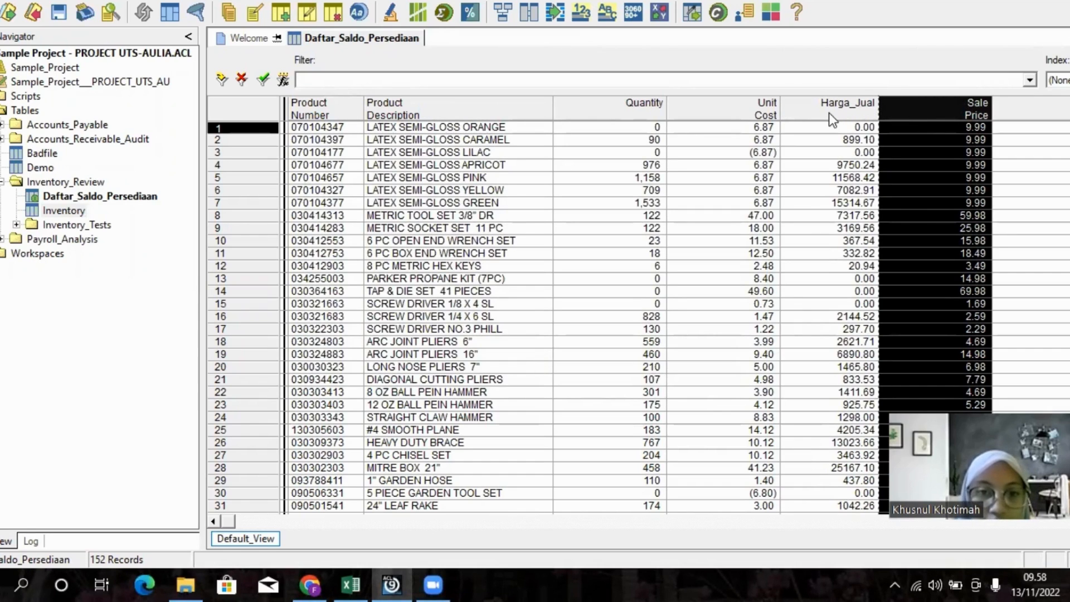
pyautogui.moveTo(902, 107); pyautogui.dragTo(781, 112)
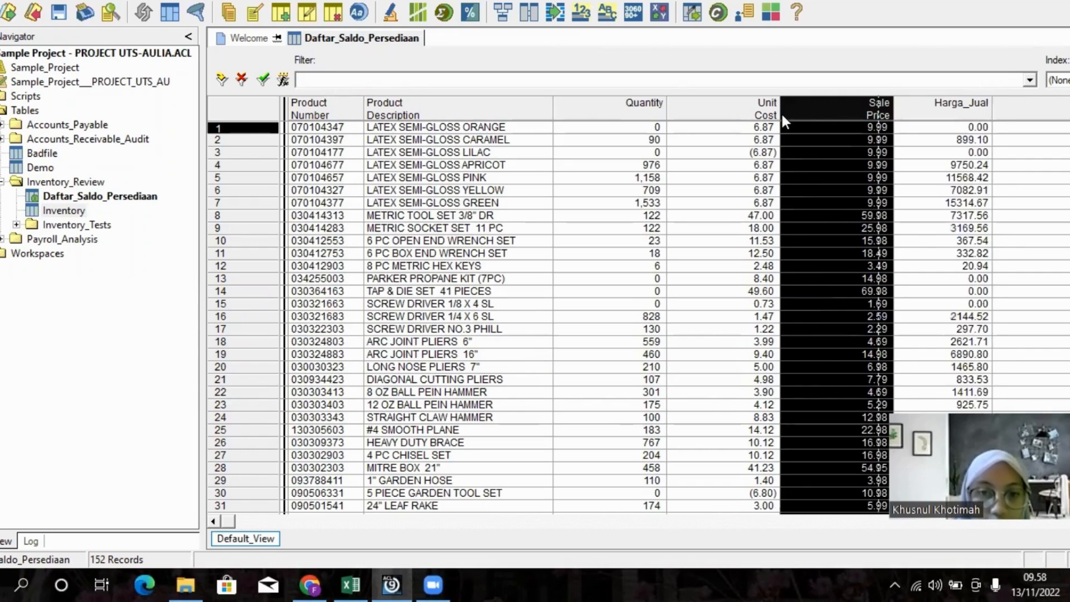
# - Start another computed column in the table with the expression Quantity * UnCst
pyautogui.click(915, 102)
pyautogui.rightClick(911, 100)
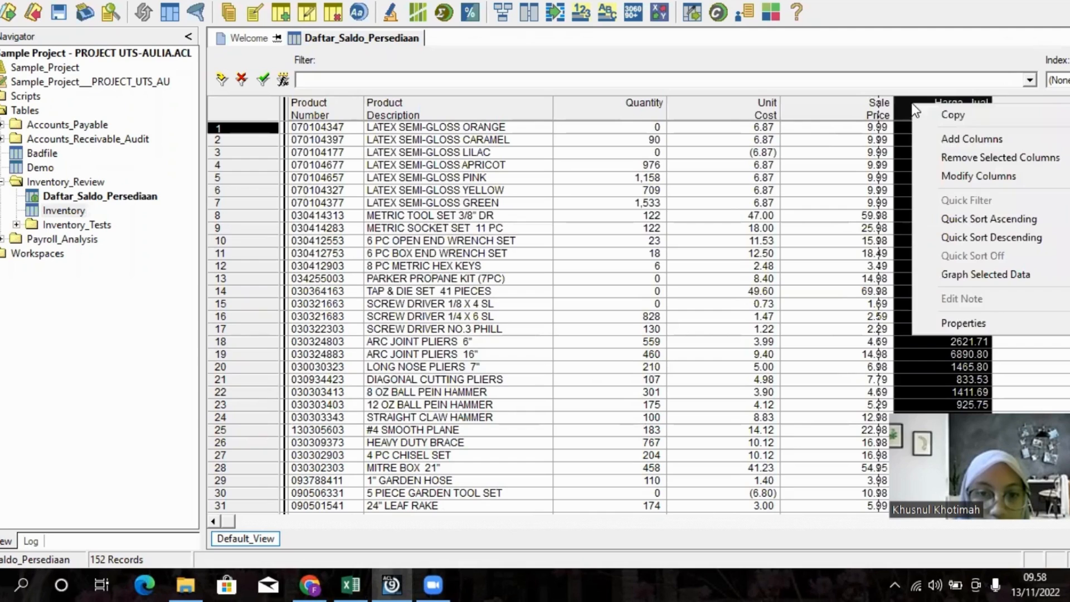
pyautogui.click(946, 140)
pyautogui.click(591, 300)
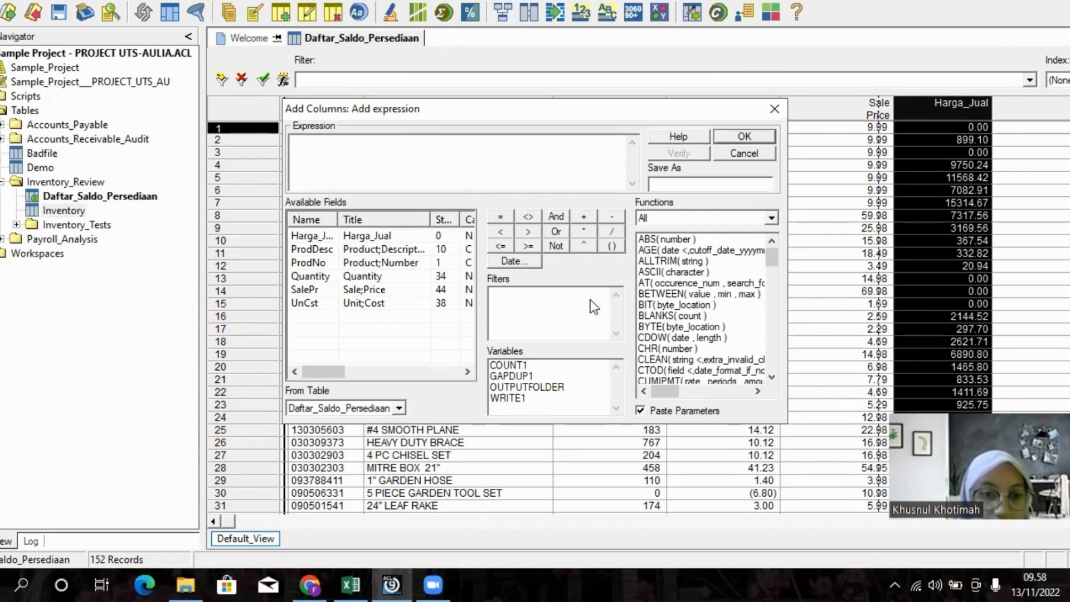
pyautogui.doubleClick(363, 276)
pyautogui.click(580, 234)
pyautogui.doubleClick(393, 304)
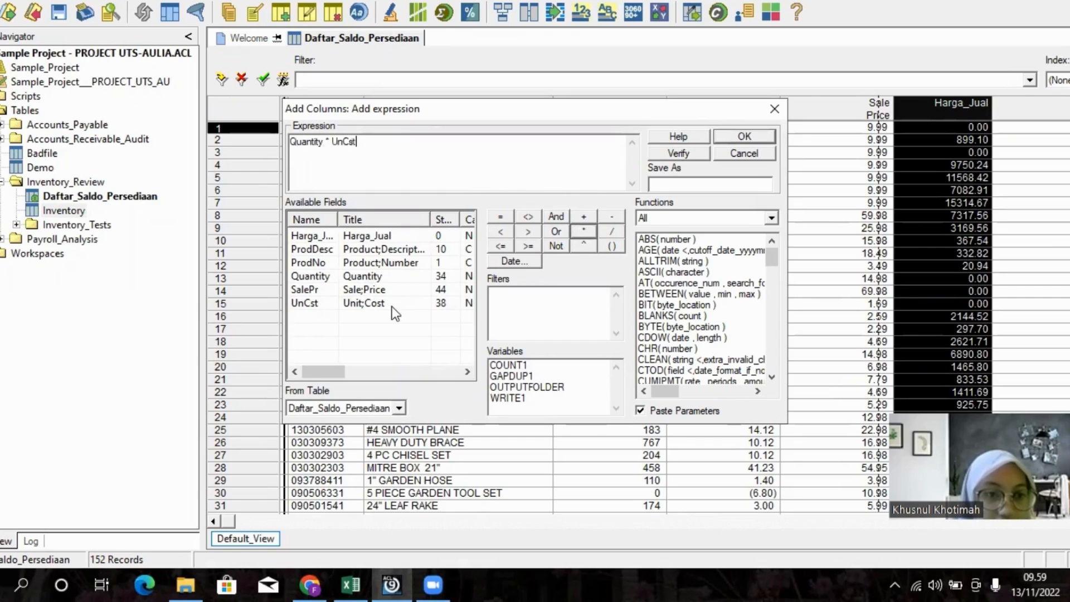
# - Save the verified expression as Harga_Pokok, add it to the view, and place the Harga_Jual column before it
pyautogui.click(691, 186)
pyautogui.write('H')
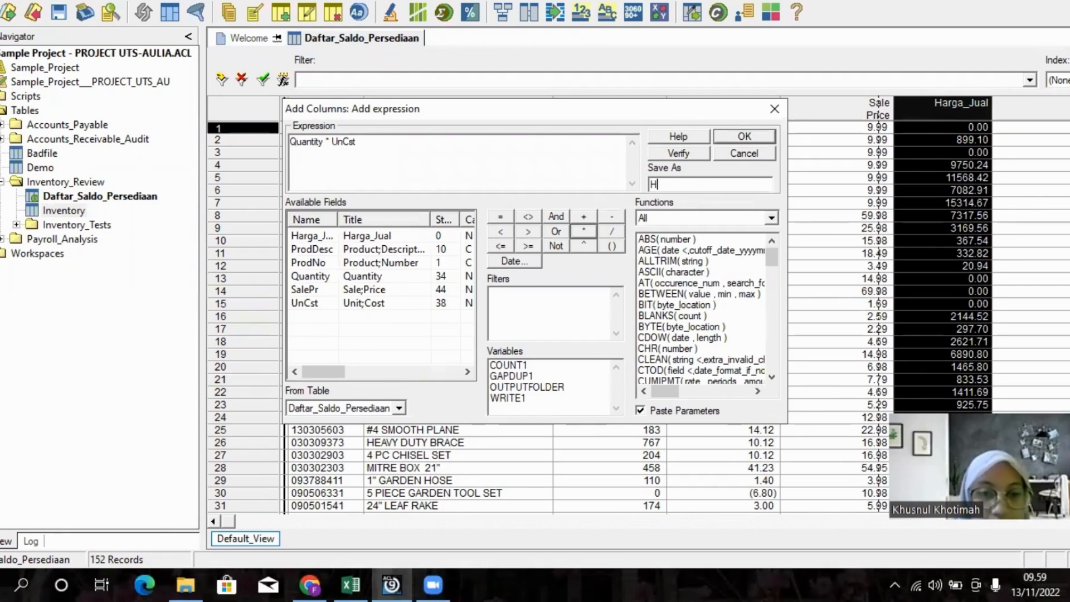
pyautogui.write('arga_Pokok')
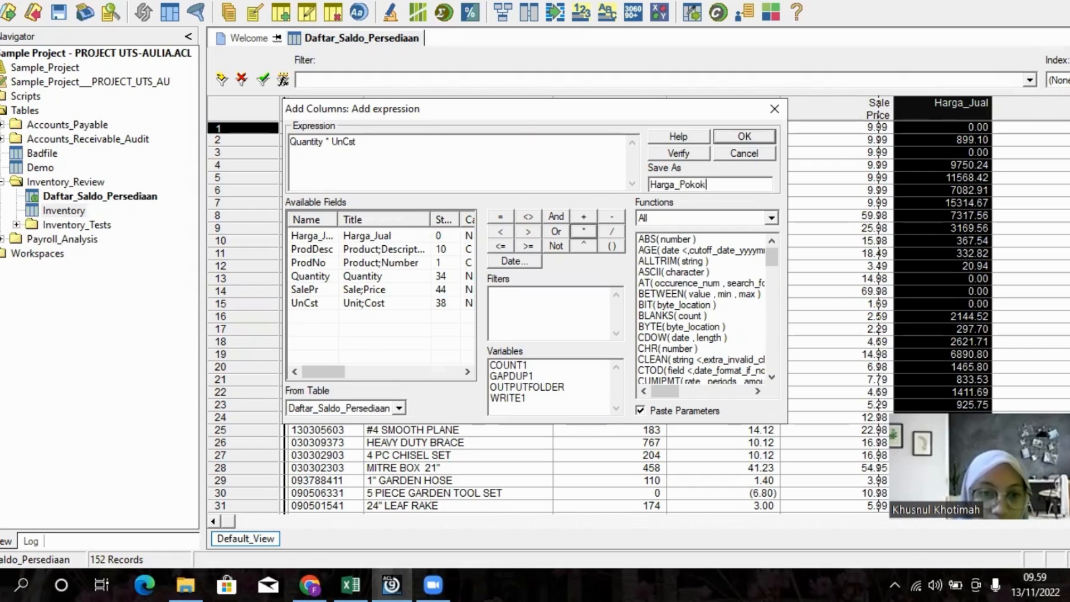
pyautogui.click(698, 146)
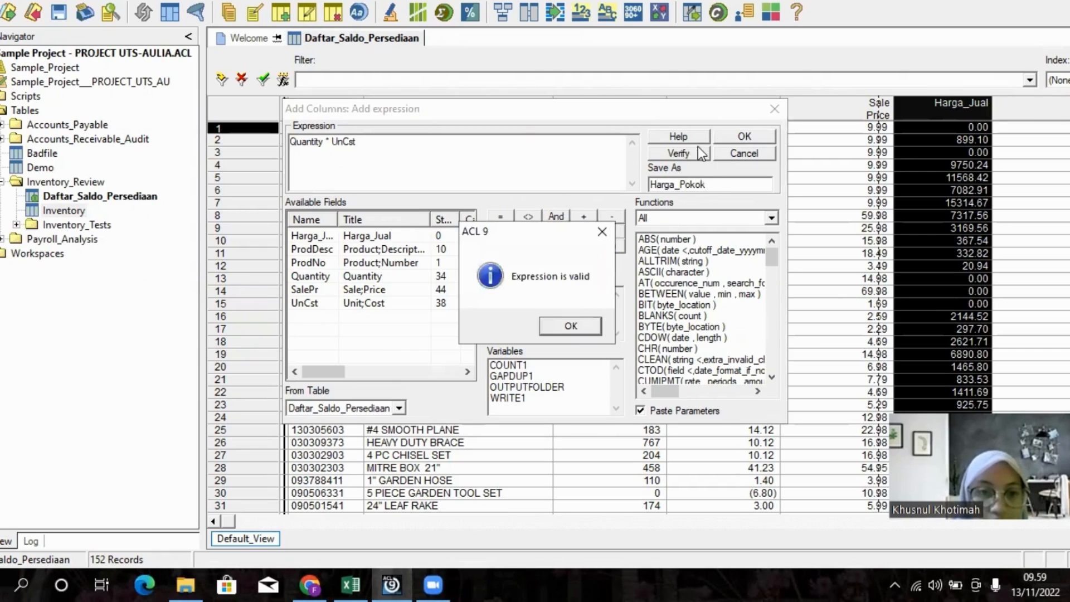
pyautogui.click(575, 329)
pyautogui.click(744, 137)
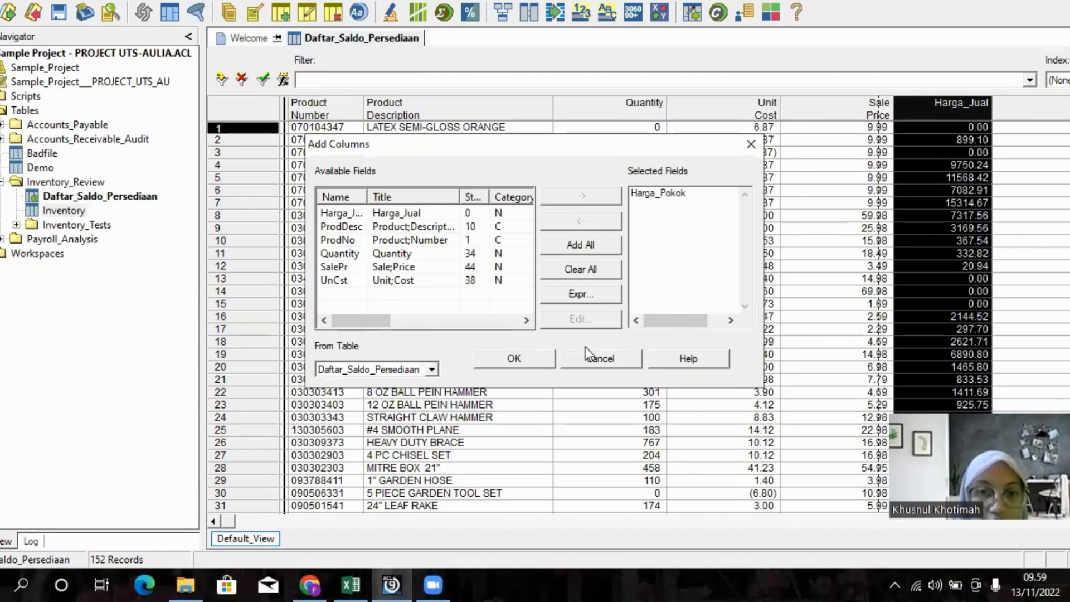
pyautogui.click(536, 360)
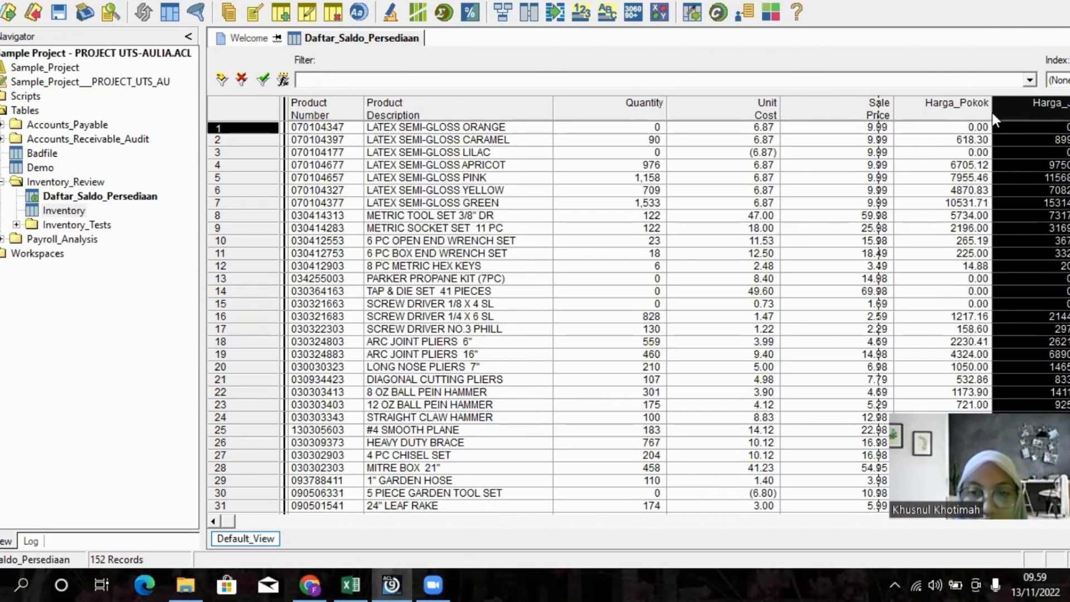
pyautogui.moveTo(1037, 103); pyautogui.dragTo(908, 117)
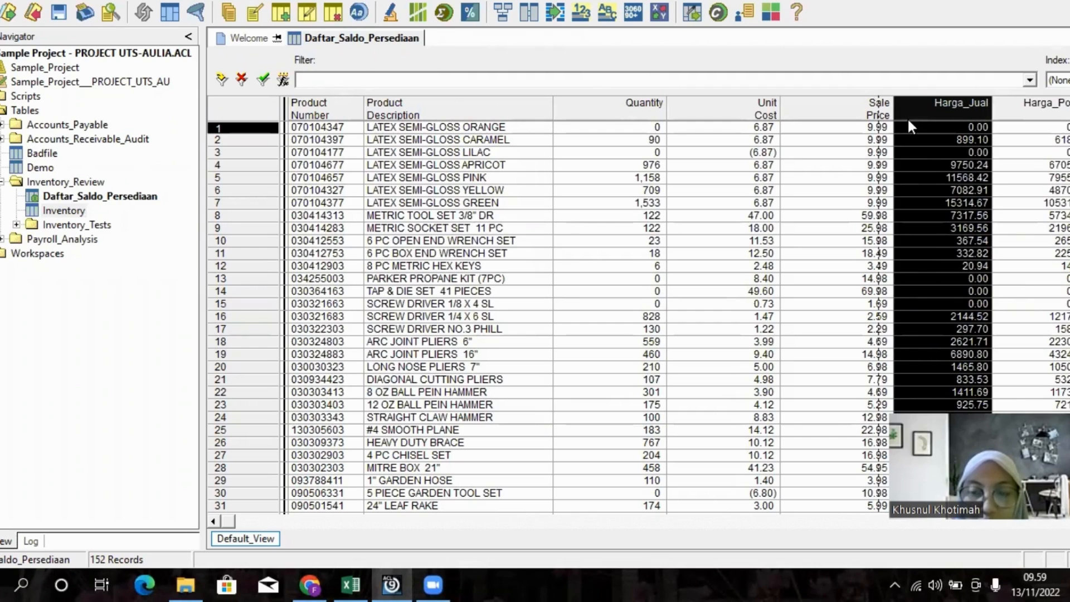
# - Save the changes to Daftar_Saldo_Persediaan while switching to the Inventory table, and reopen Daftar_Saldo_Persediaan
pyautogui.doubleClick(80, 210)
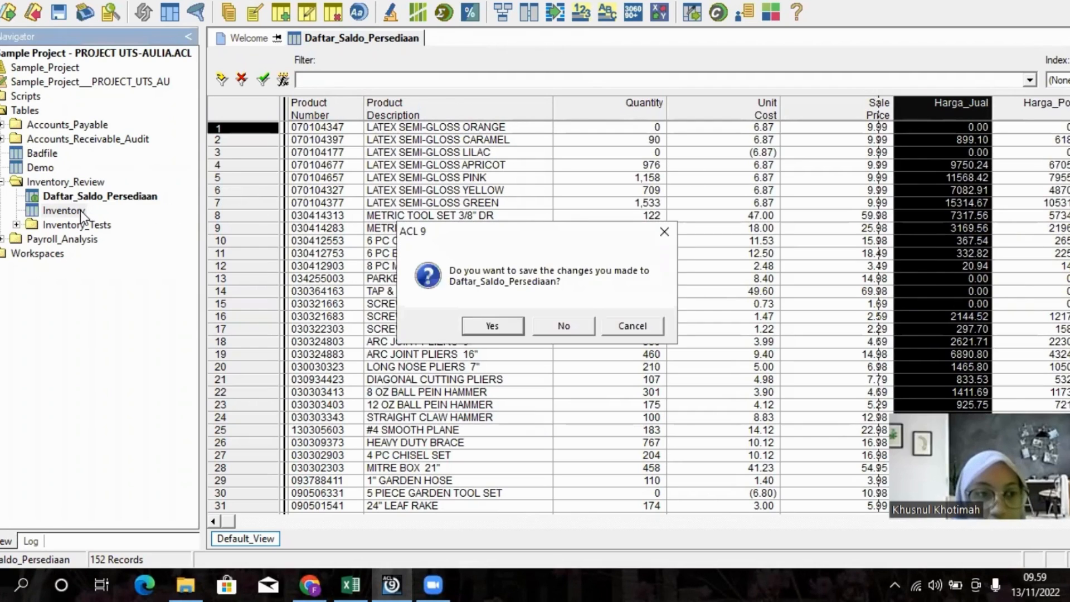
pyautogui.click(506, 329)
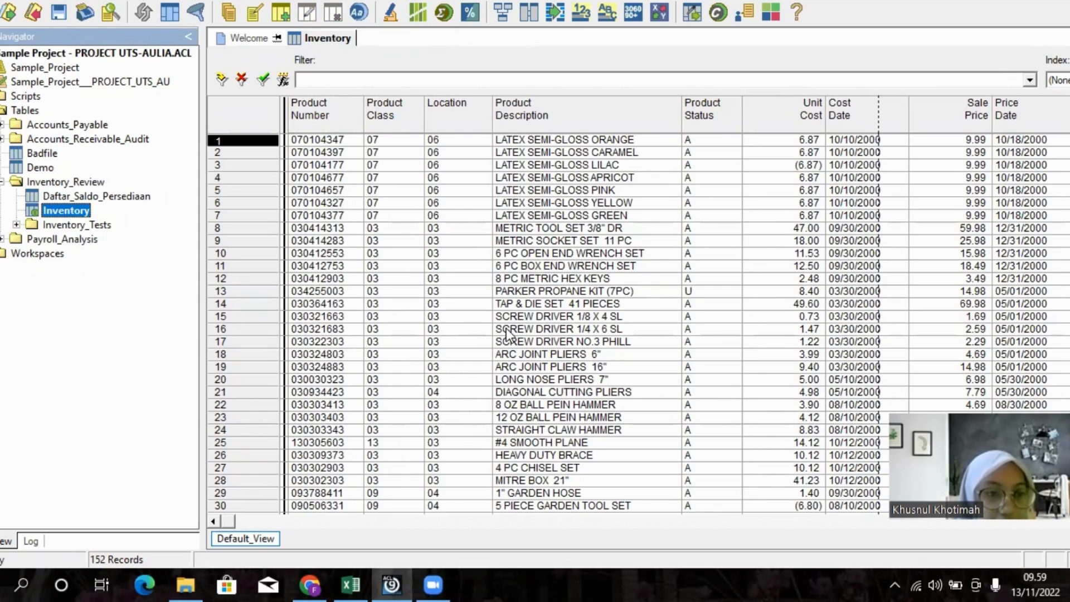
pyautogui.doubleClick(134, 199)
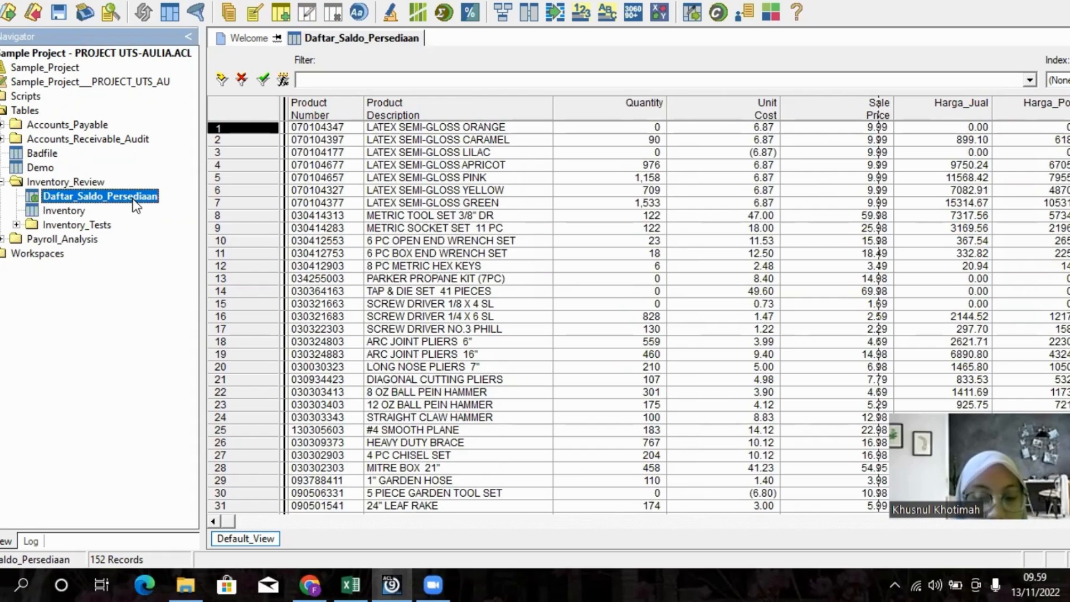
# - Start a Summarize on Daftar_Saldo_Persediaan with ProdDesc and ProdNo as the summarize-on fields
pyautogui.click(96, 2)
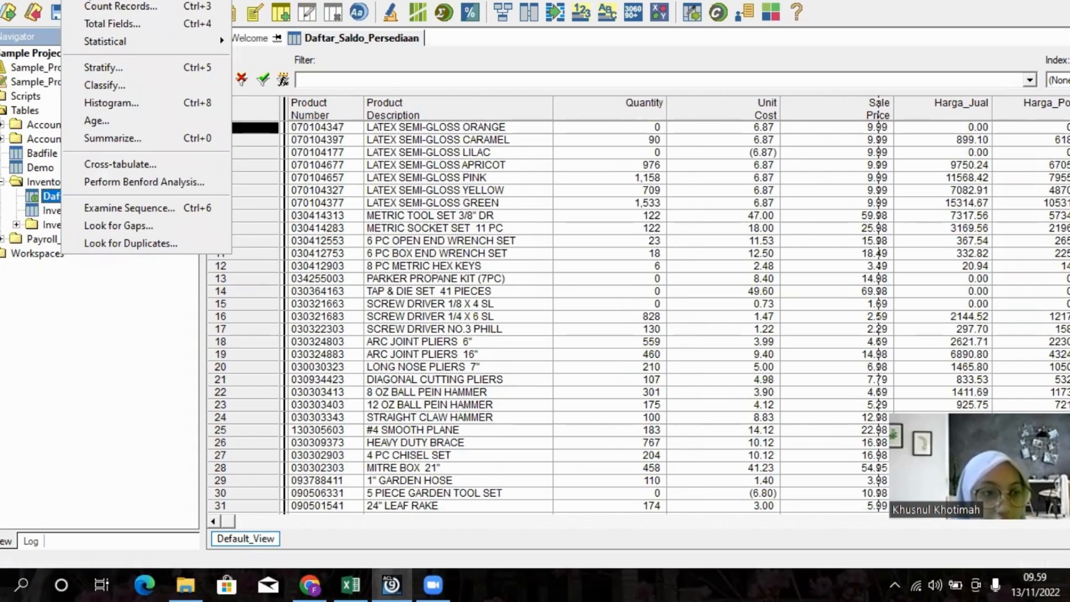
pyautogui.click(140, 146)
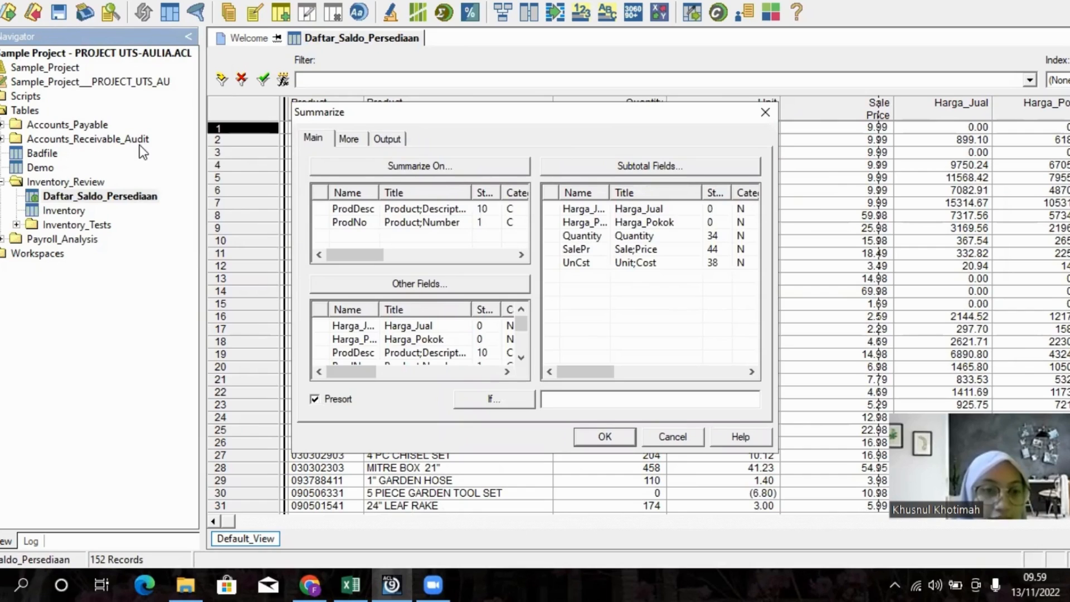
pyautogui.click(375, 163)
pyautogui.click(587, 245)
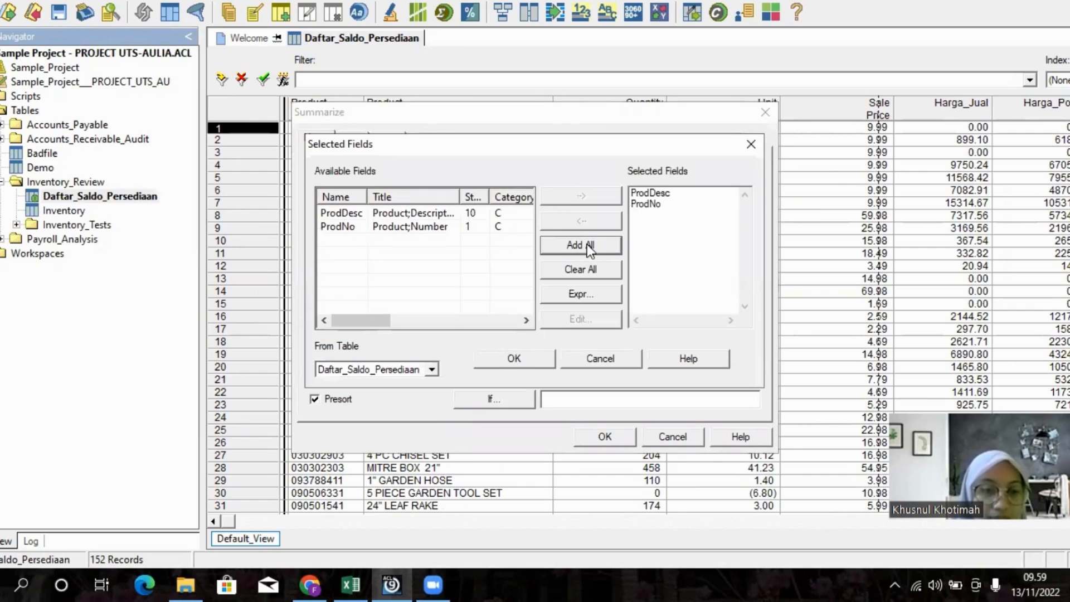
pyautogui.click(524, 359)
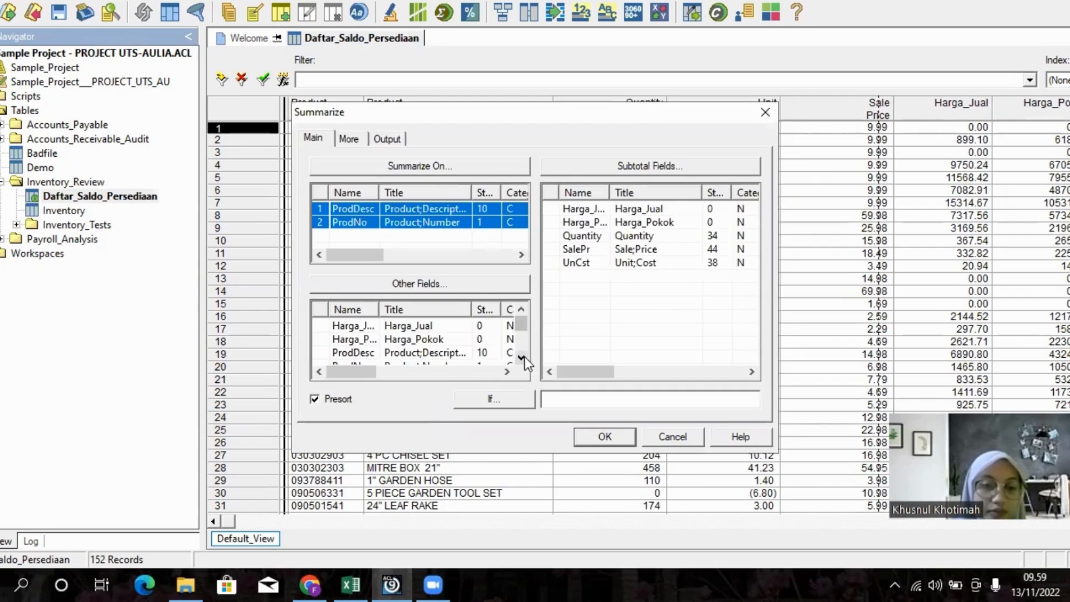
# - Select UnCst and SalePr as the other fields, and SalePr and UnCst as the subtotal fields of the summary
pyautogui.click(477, 284)
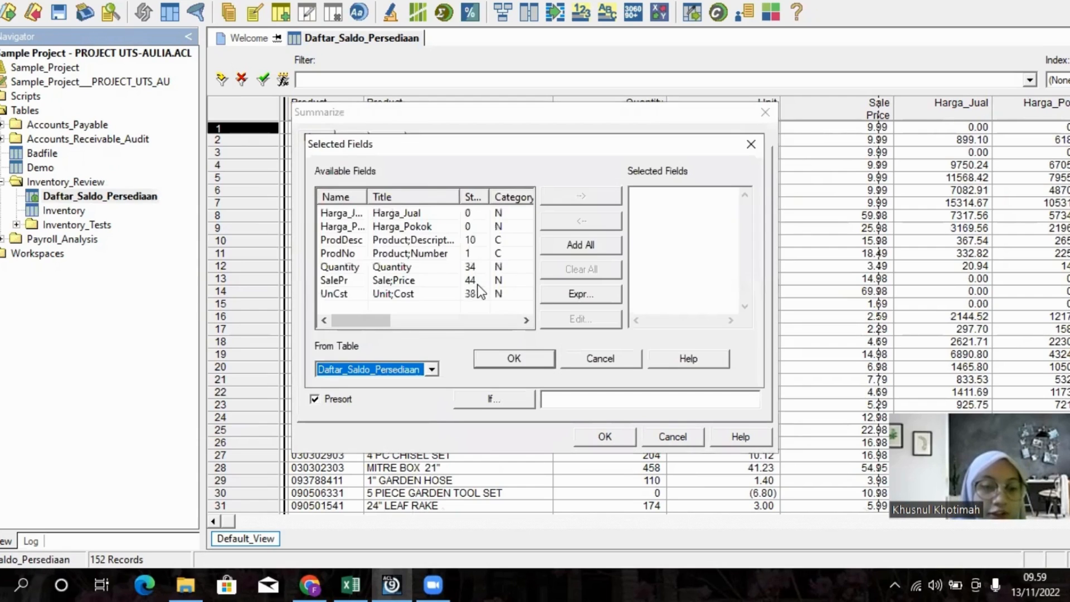
pyautogui.doubleClick(423, 293)
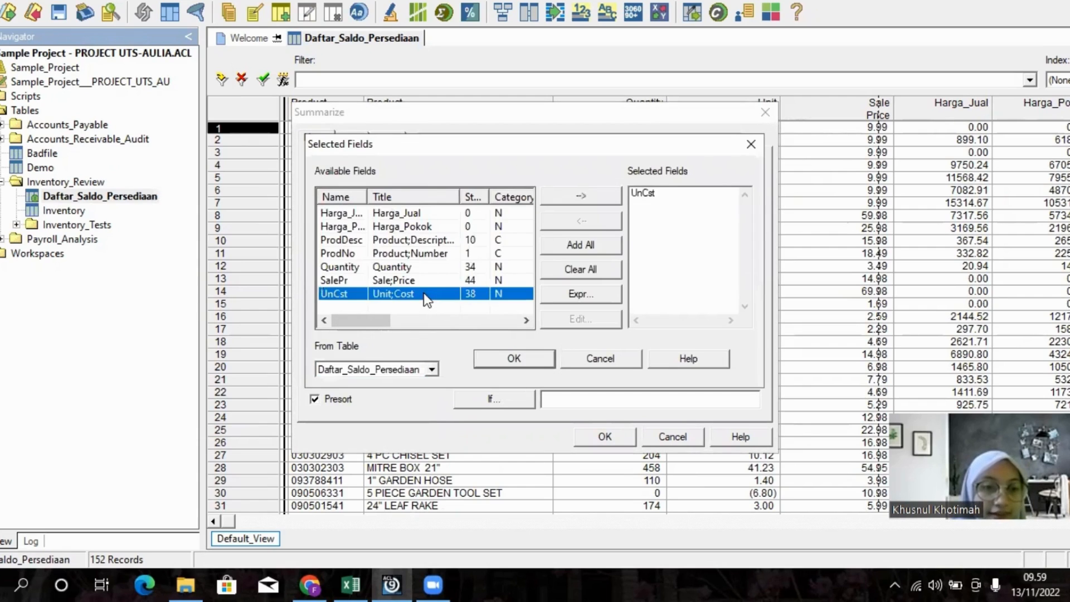
pyautogui.doubleClick(419, 279)
pyautogui.click(501, 363)
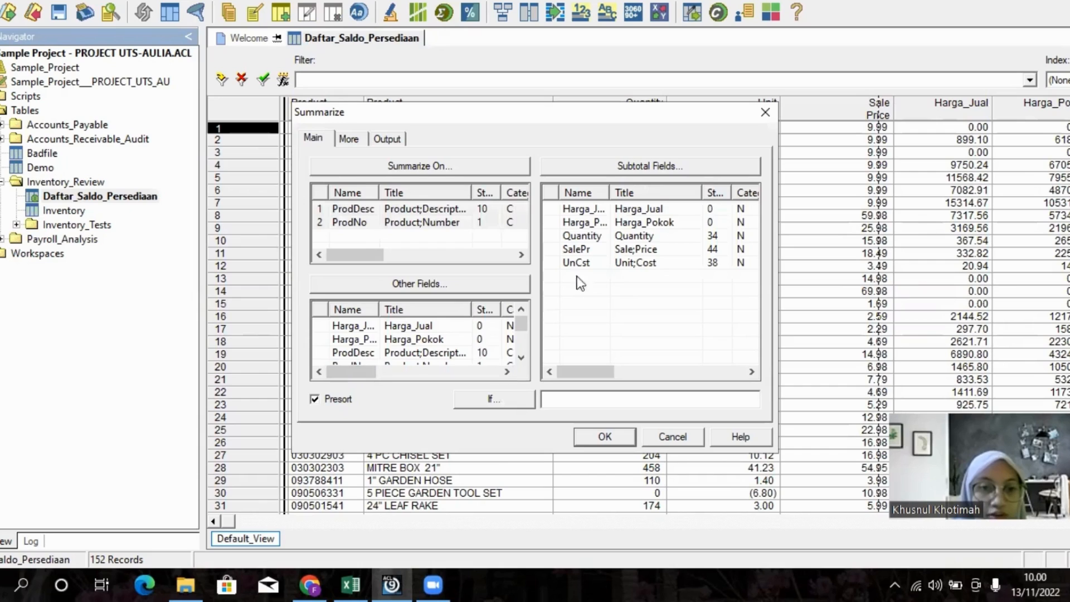
pyautogui.click(623, 251)
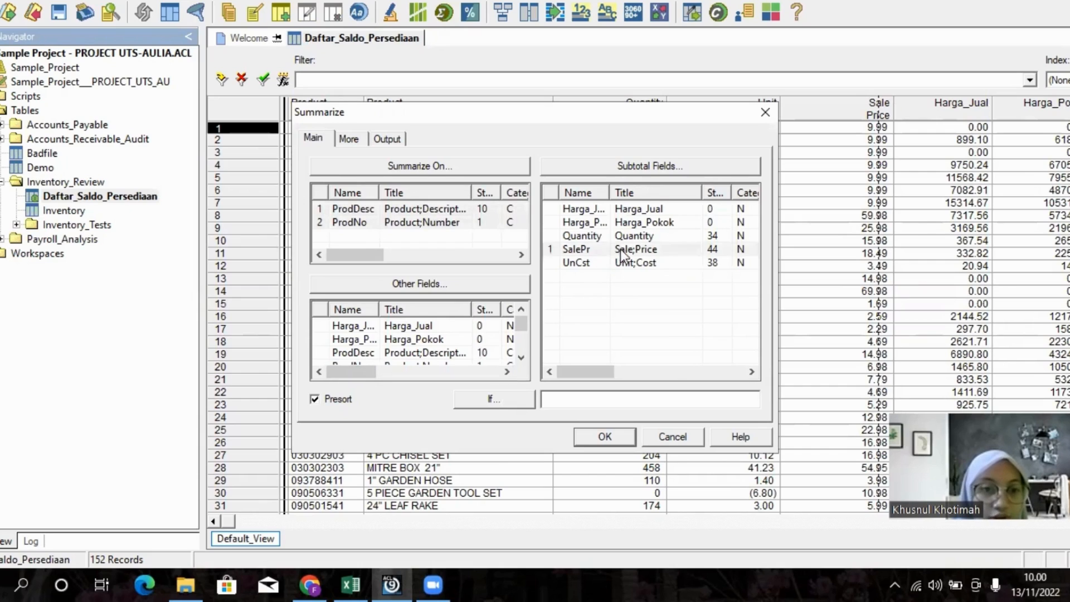
pyautogui.click(558, 264)
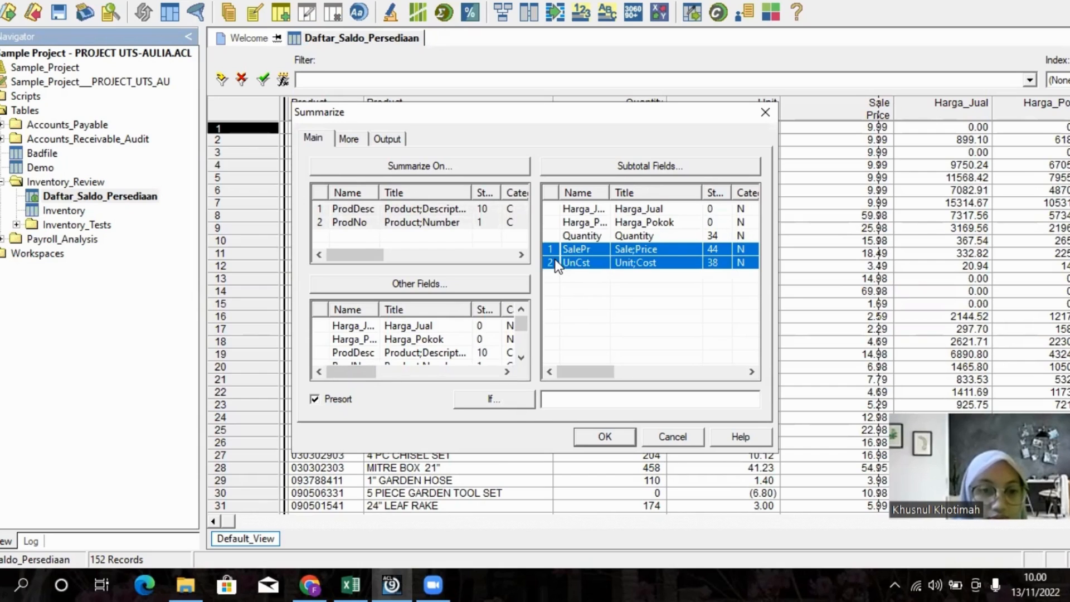
pyautogui.click(494, 399)
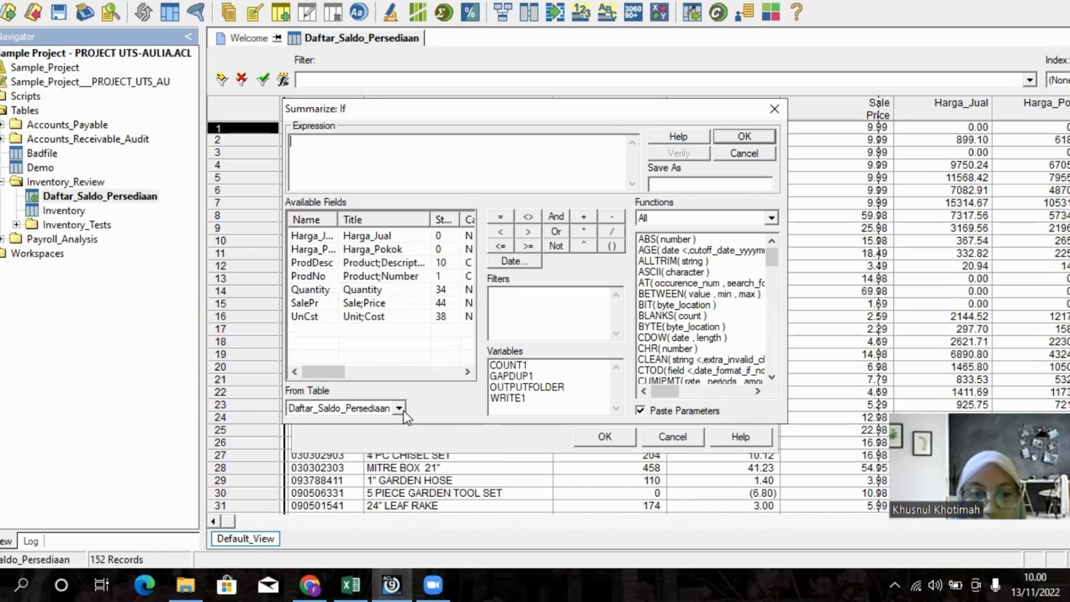
pyautogui.click(400, 409)
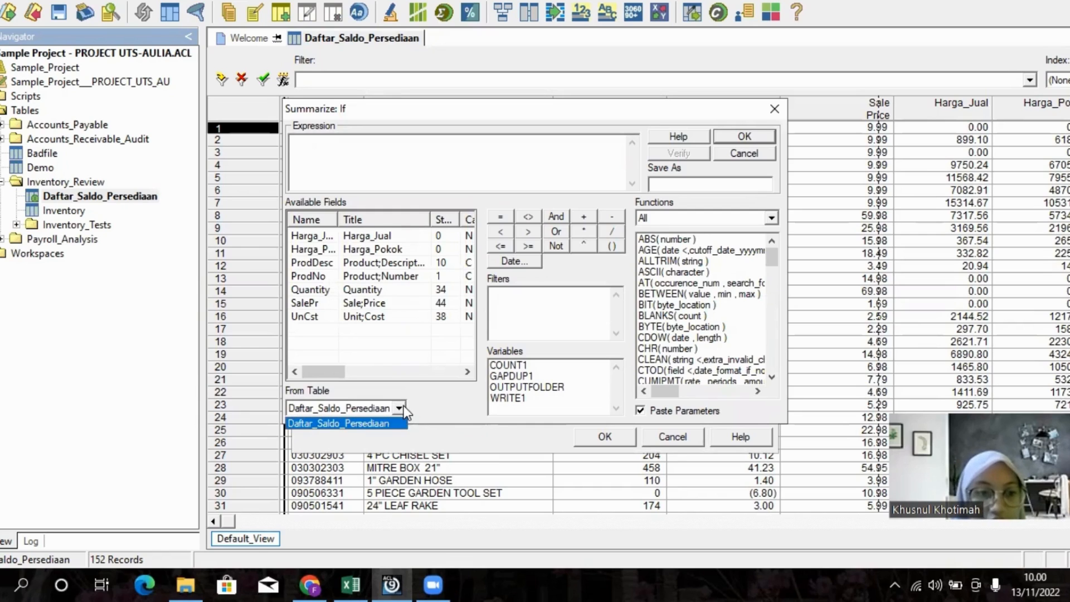
pyautogui.click(400, 408)
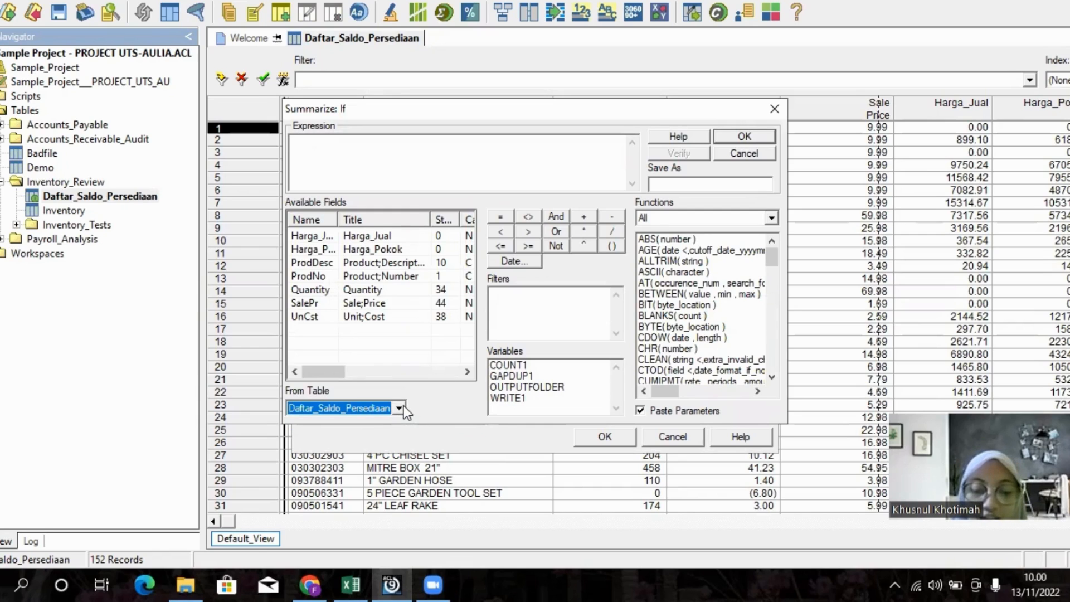
pyautogui.click(745, 148)
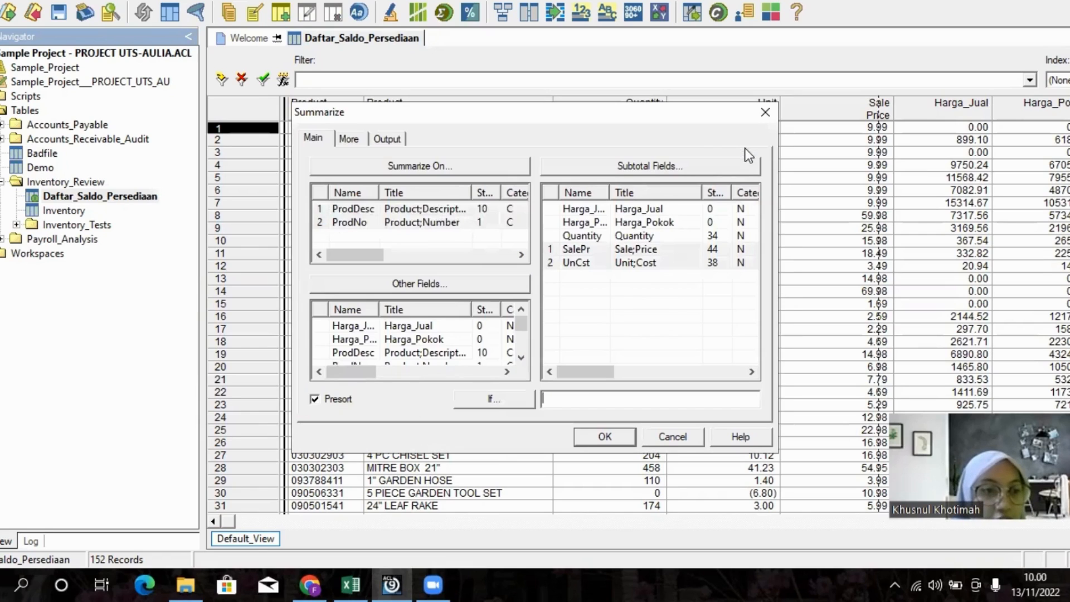
pyautogui.click(663, 432)
# - Start relating tables from Daftar_Saldo_Persediaan and add the Inventory table to the relation
pyautogui.click(528, 13)
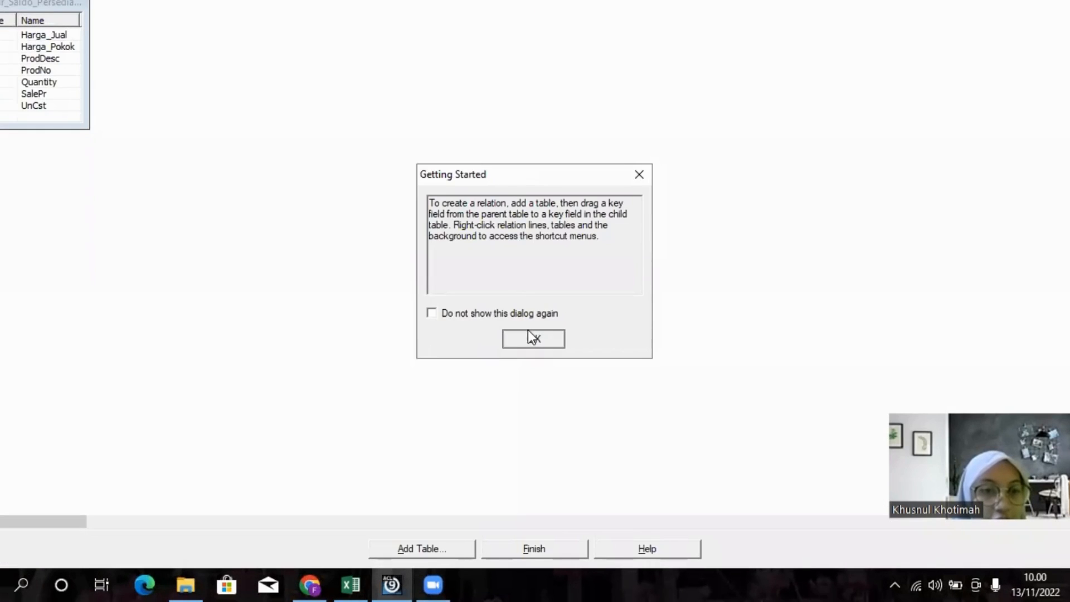
pyautogui.click(530, 338)
pyautogui.click(411, 551)
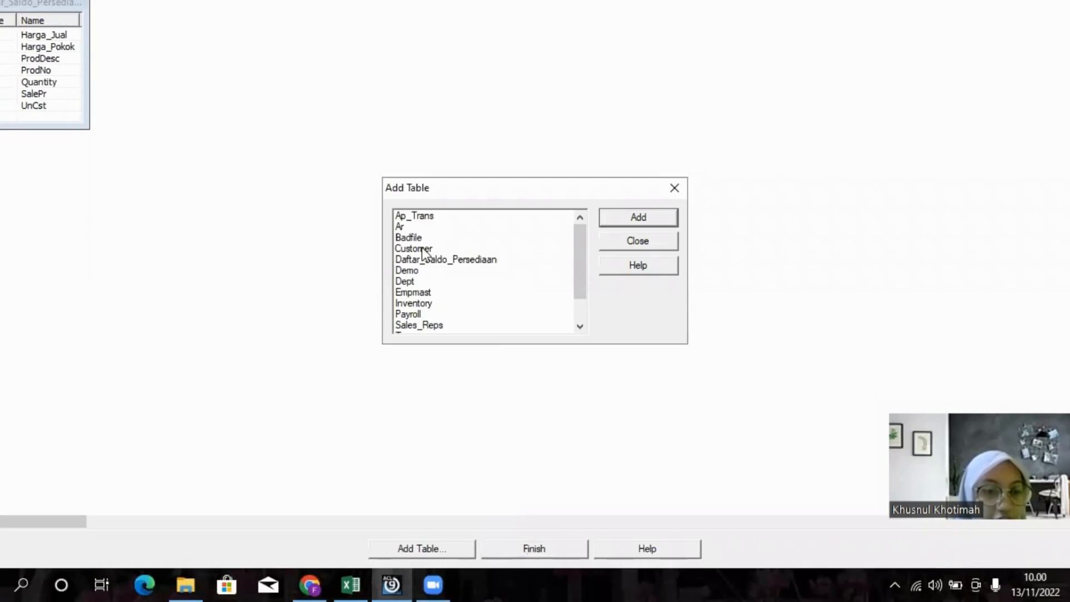
pyautogui.click(424, 303)
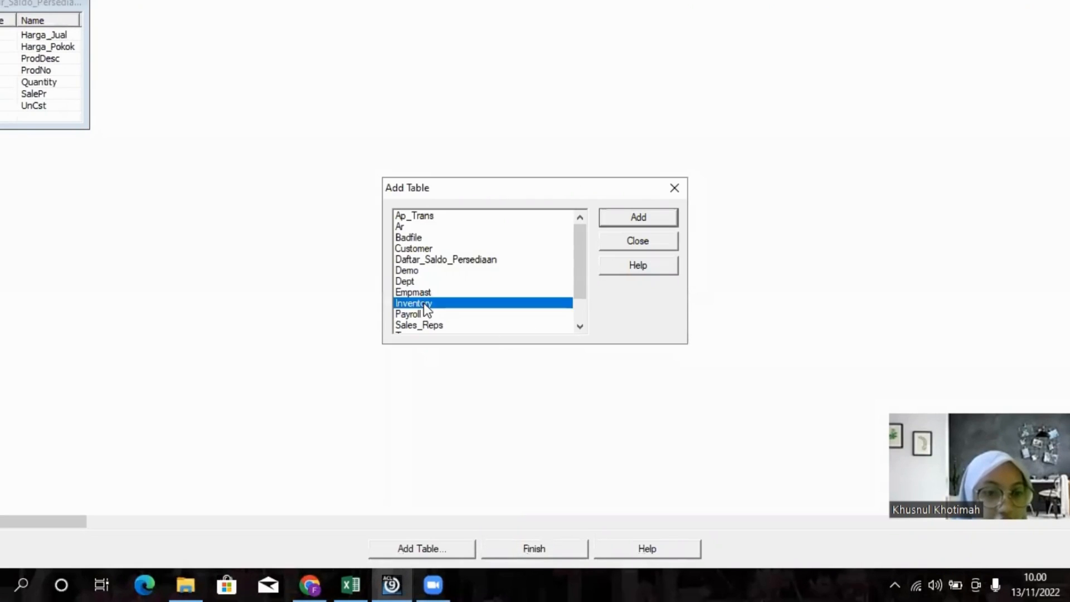
pyautogui.doubleClick(423, 303)
# - Reposition and enlarge the Inventory field list, then relate ProdNo in Daftar_Saldo_Persediaan to ProdNo in Inventory and finish
pyautogui.moveTo(71, 148); pyautogui.dragTo(336, 49)
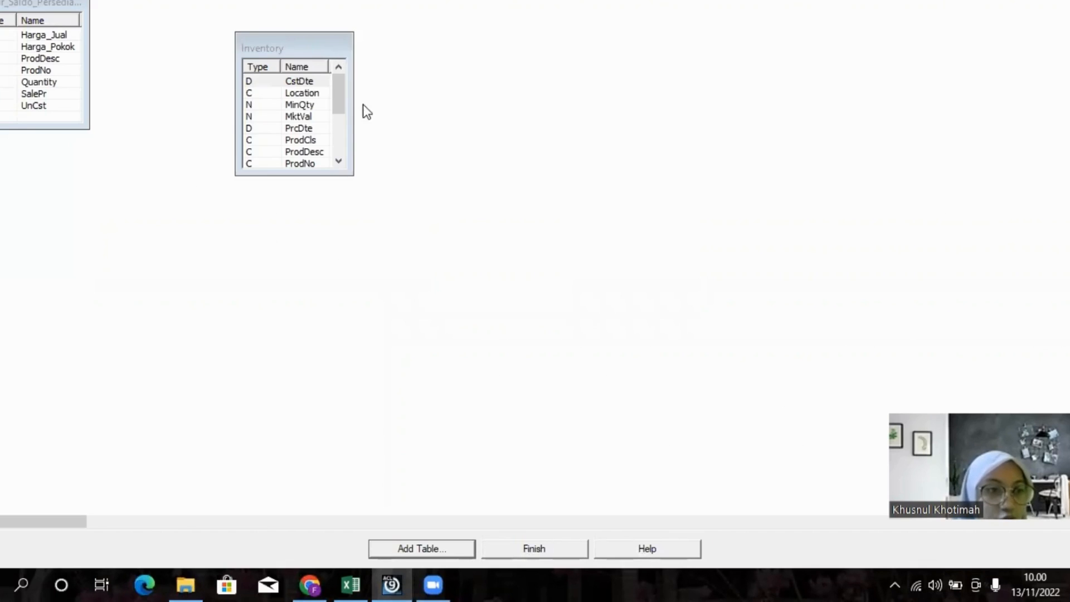
pyautogui.moveTo(351, 112); pyautogui.dragTo(450, 119)
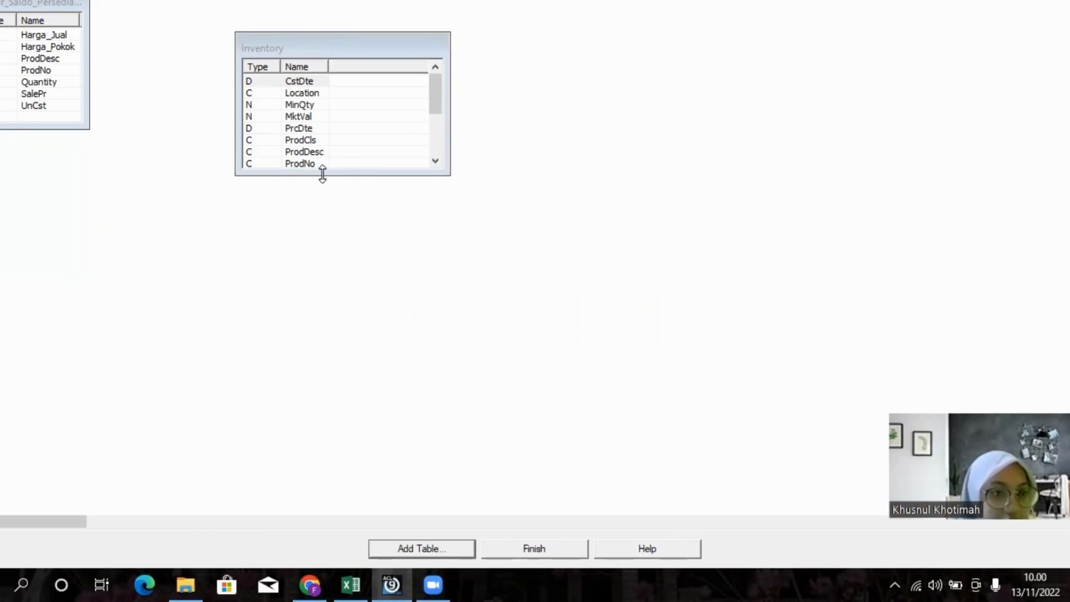
pyautogui.moveTo(322, 175); pyautogui.dragTo(296, 289)
pyautogui.moveTo(47, 71); pyautogui.dragTo(296, 166)
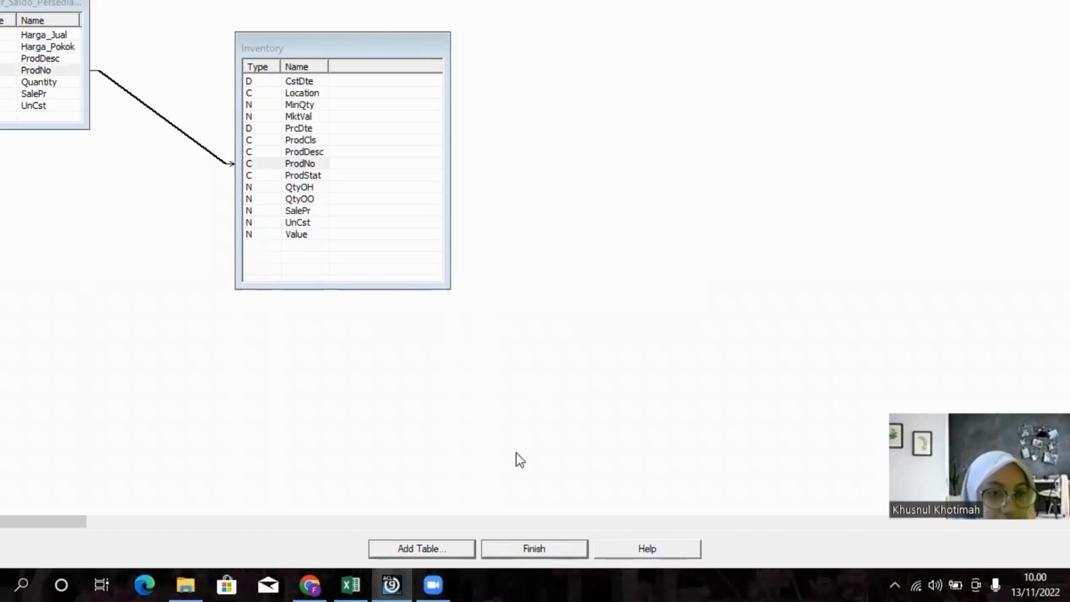
pyautogui.click(518, 542)
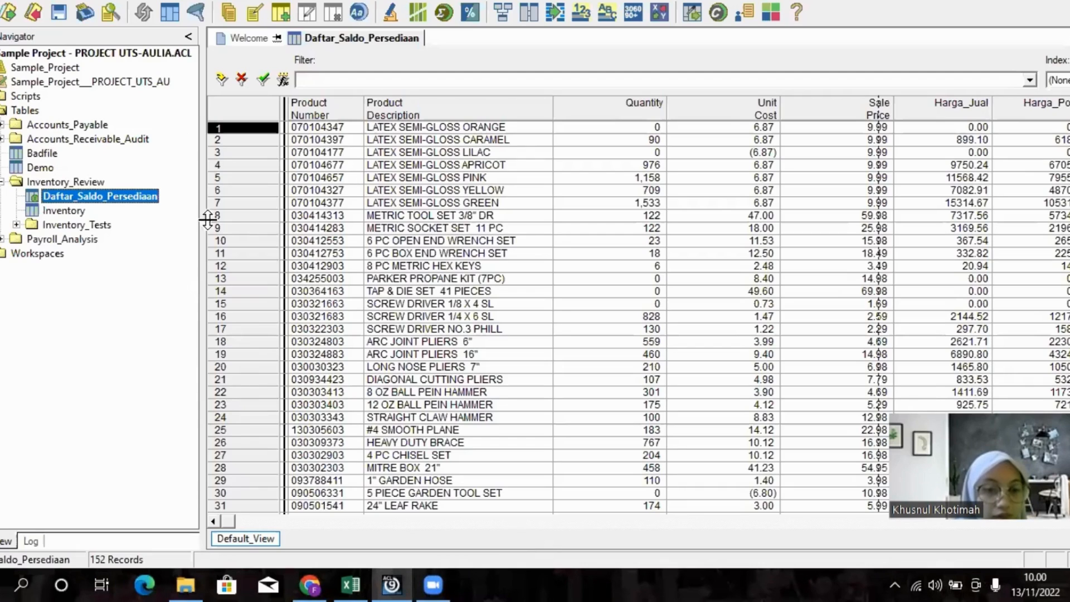
# - Start a Summarize on Daftar_Saldo_Persediaan with all available fields, ProdDesc and ProdNo, as the summarize-on fields
pyautogui.click(81, 3)
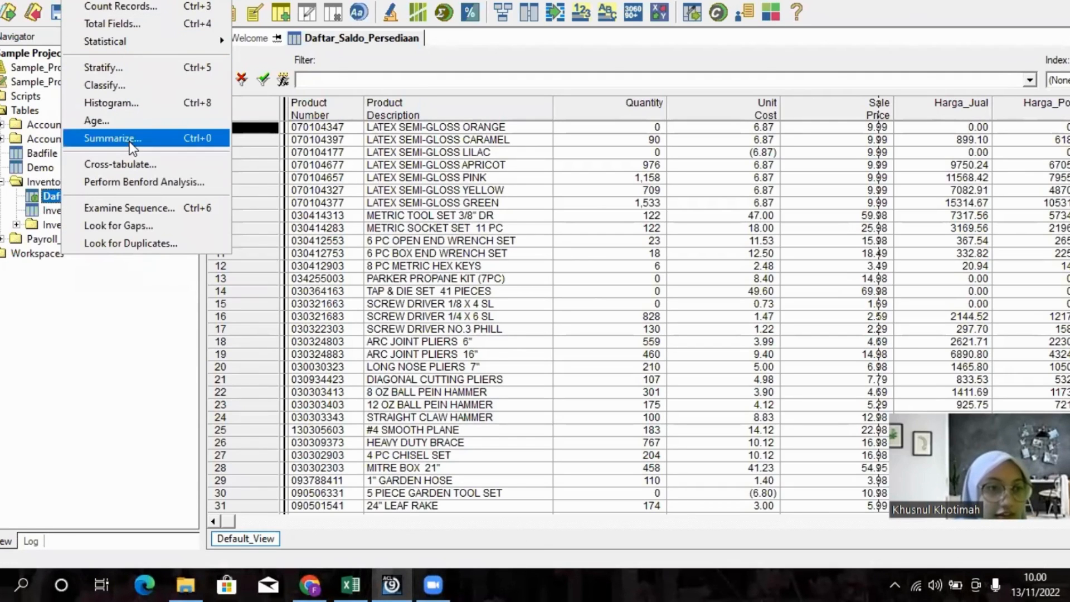
pyautogui.click(145, 138)
pyautogui.click(434, 165)
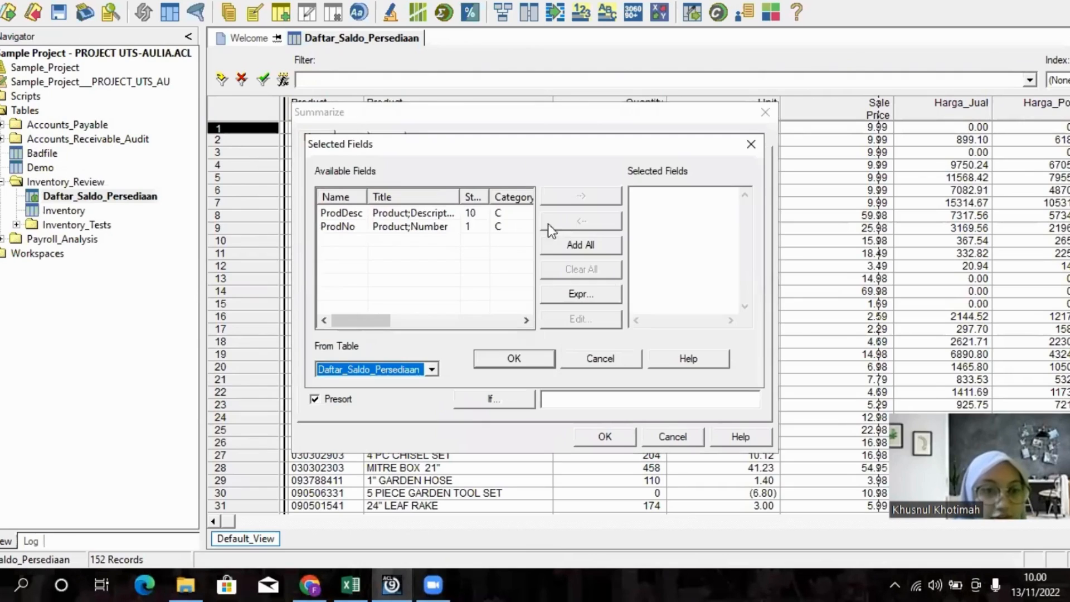
pyautogui.click(595, 246)
pyautogui.click(513, 364)
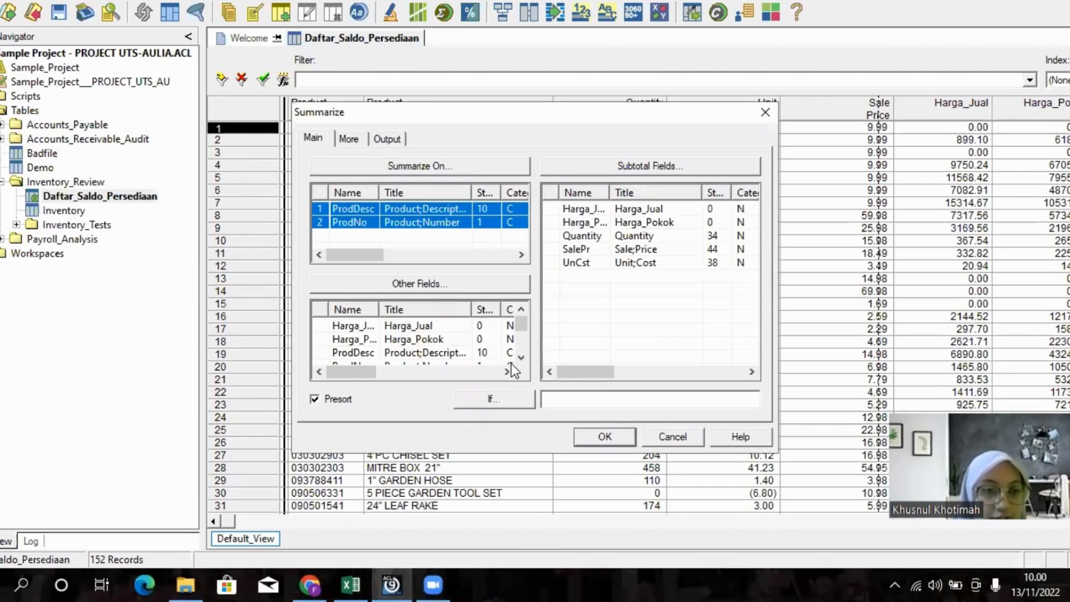
# - Choose SalePr and UnCst as both the other fields and the subtotal fields of the summary
pyautogui.click(463, 285)
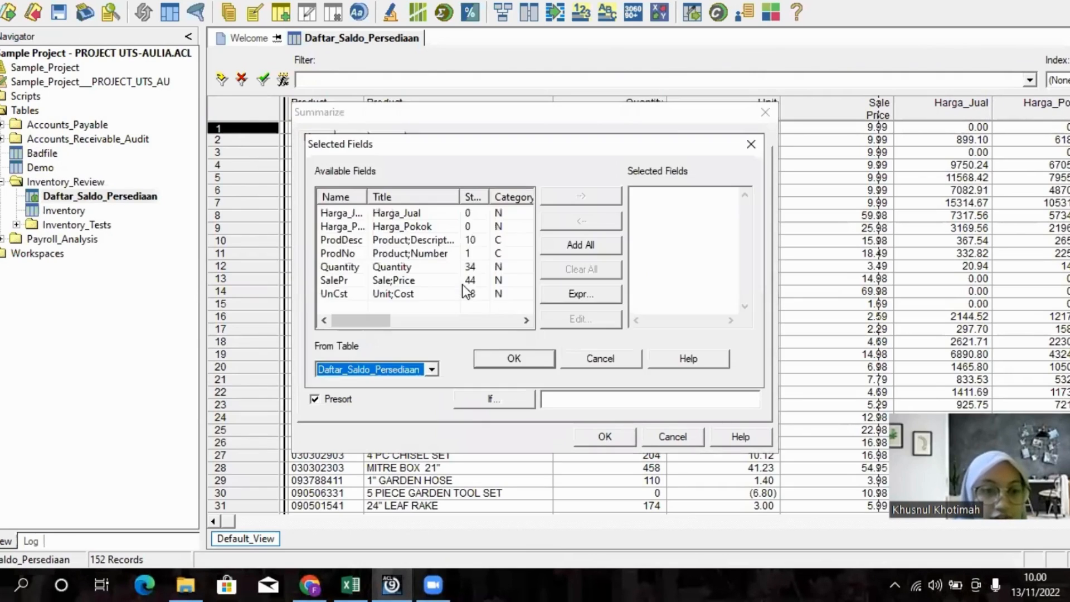
pyautogui.doubleClick(429, 281)
pyautogui.doubleClick(426, 291)
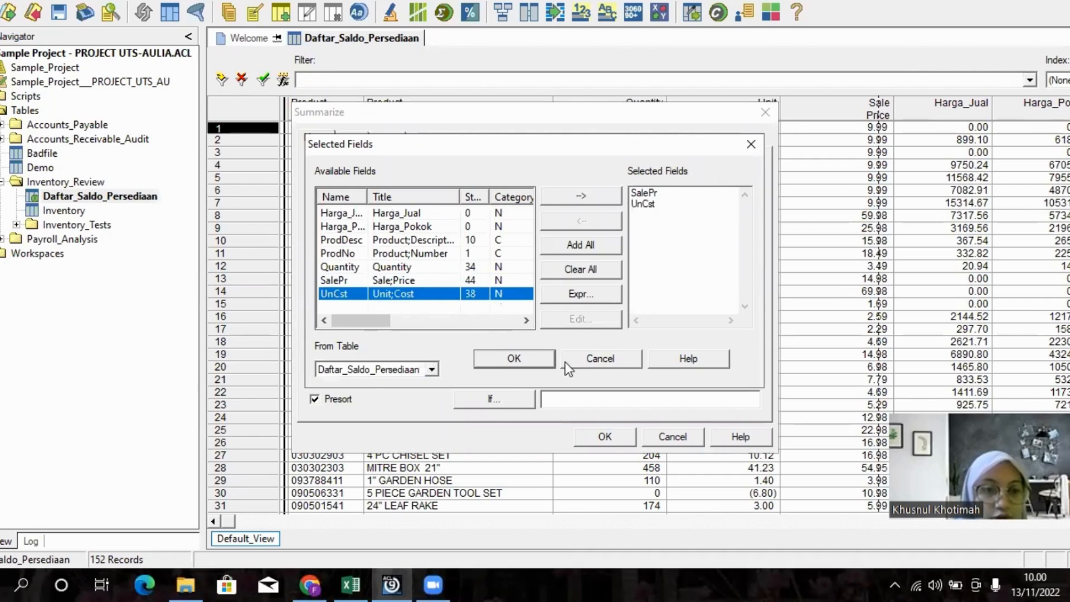
pyautogui.click(530, 353)
pyautogui.click(576, 249)
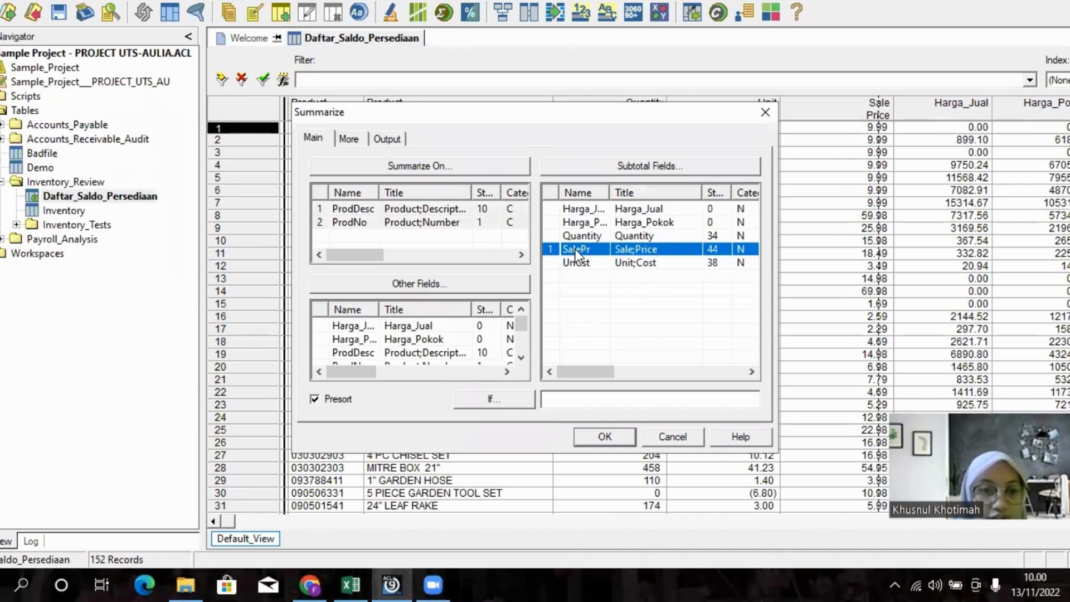
pyautogui.keyDown('ctrl'); pyautogui.click(563, 263); pyautogui.keyUp('ctrl')
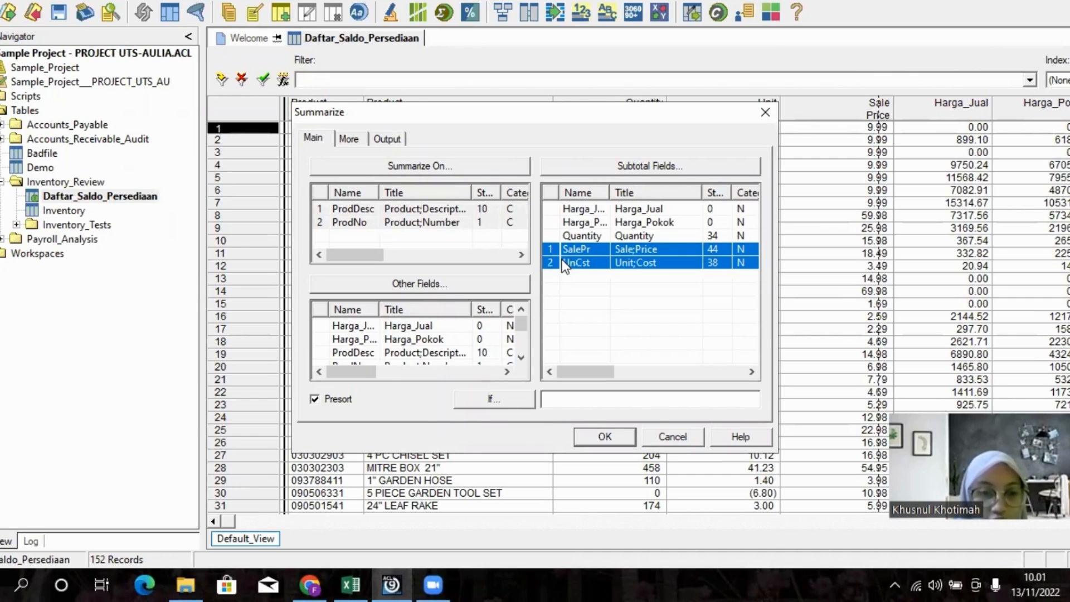
# - Begin the Summarize If condition with the Price Date field from the related Inventory table, followed by the greater-than operator
pyautogui.click(507, 398)
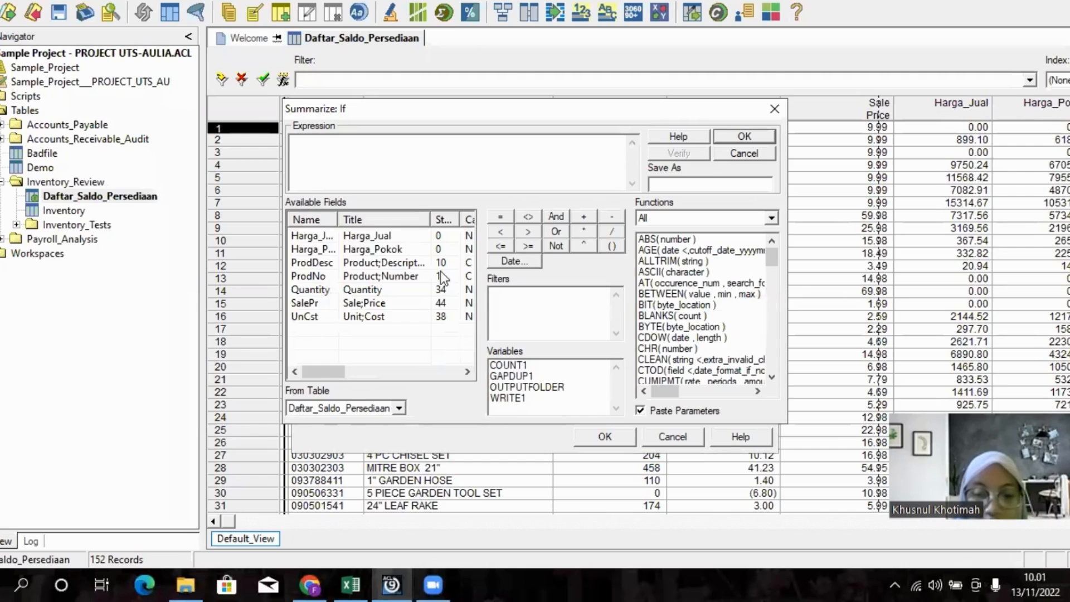
pyautogui.click(399, 408)
pyautogui.click(379, 436)
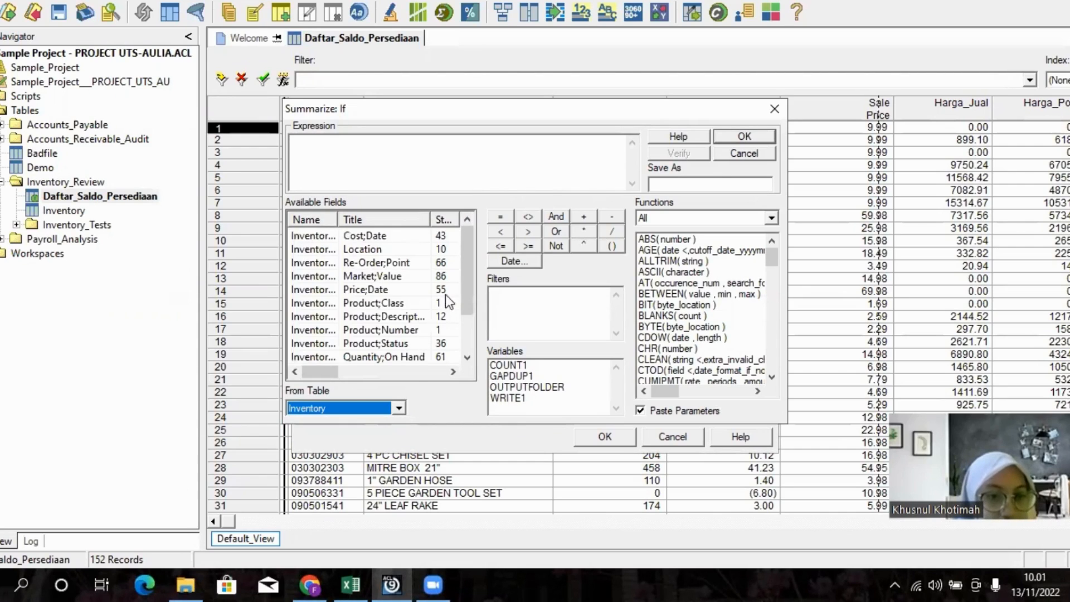
pyautogui.doubleClick(399, 293)
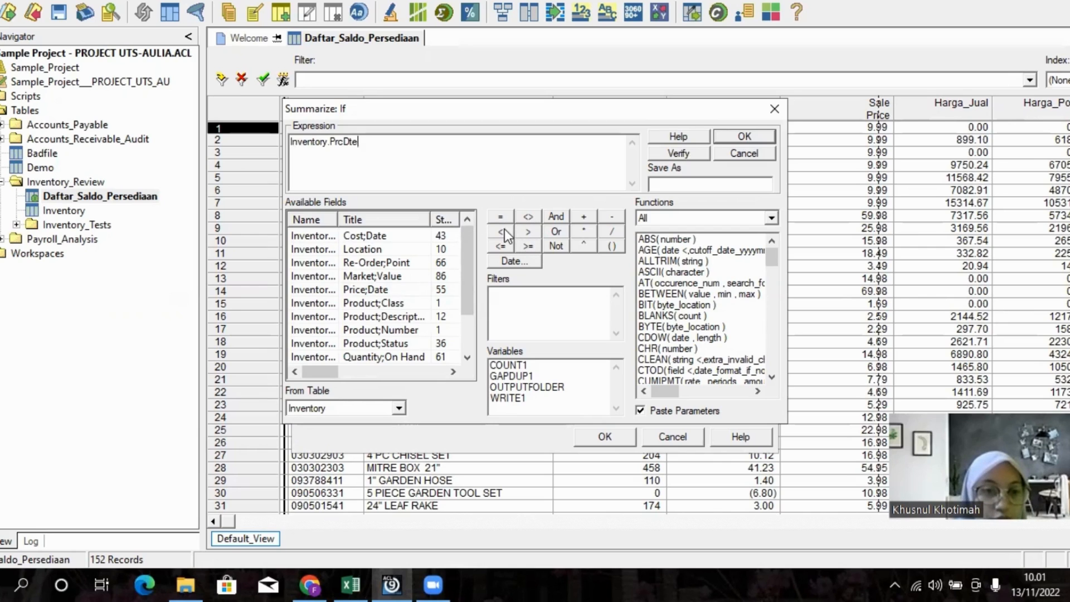
pyautogui.click(524, 229)
# - Insert the date 31 December 2000 into the condition, giving Inventory.PrcDte > `20001231`
pyautogui.click(533, 256)
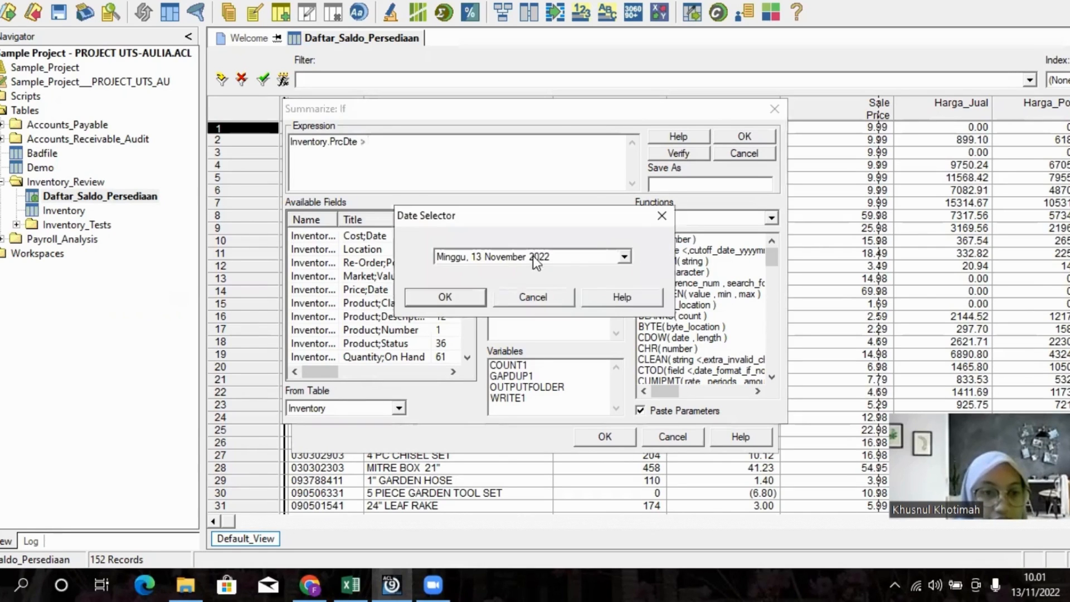
pyautogui.write('2000')
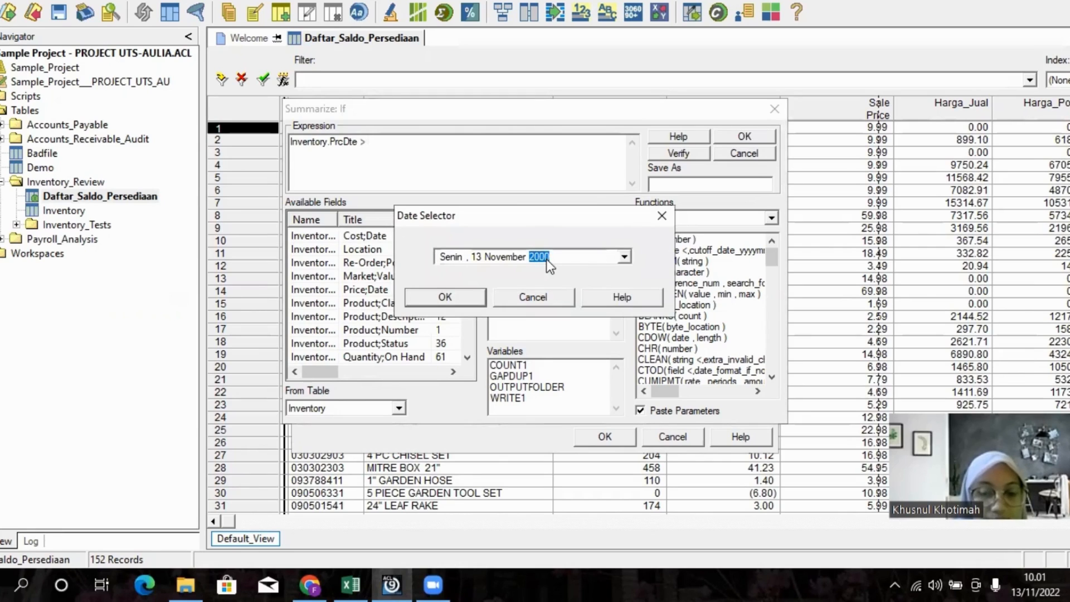
pyautogui.click(508, 256)
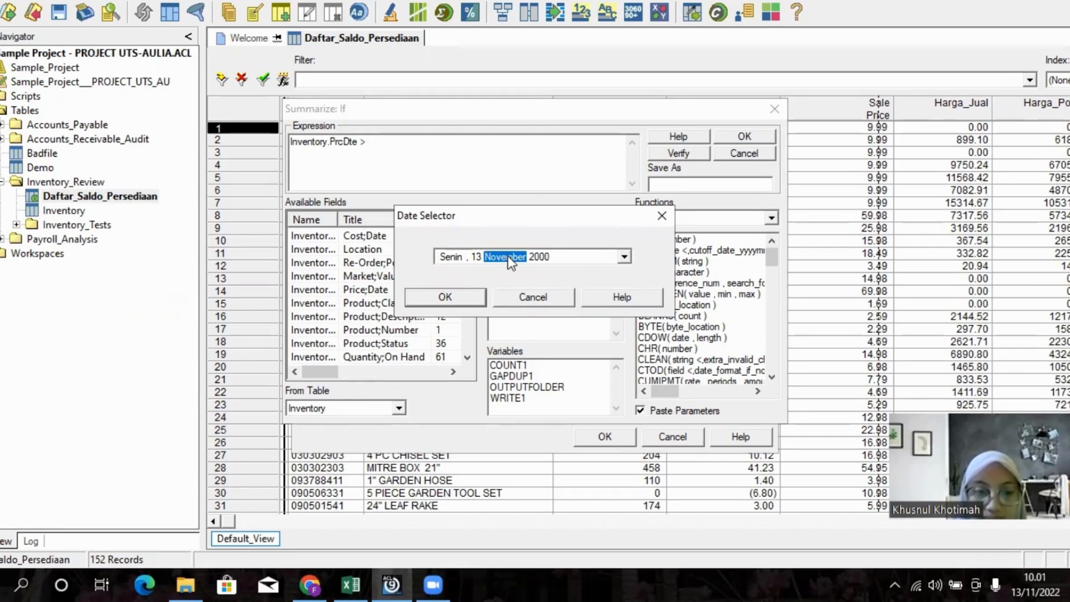
pyautogui.press('Up')
pyautogui.click(476, 257)
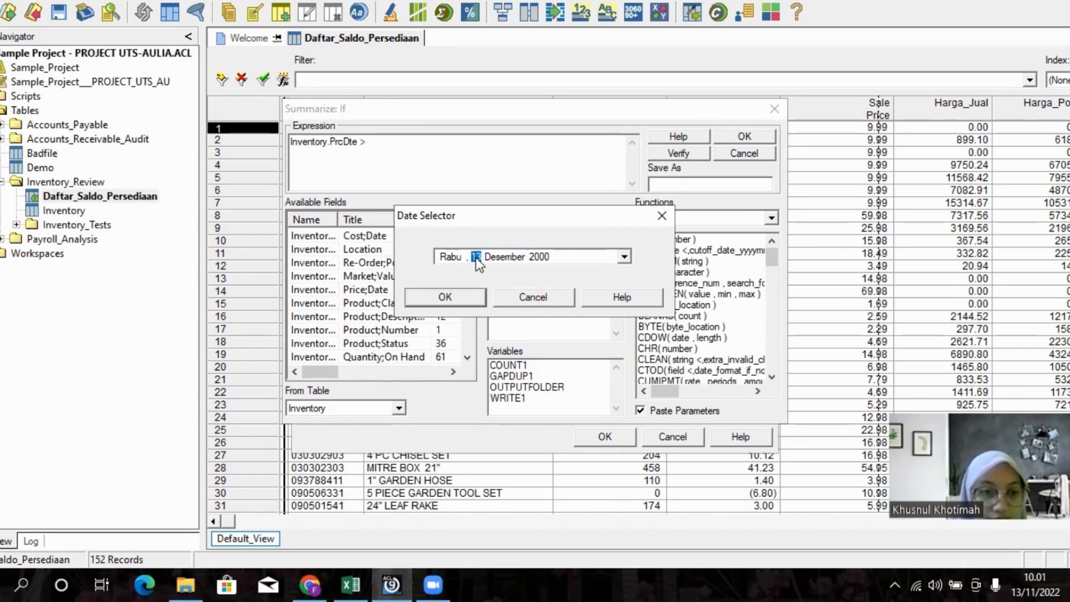
pyautogui.click(518, 254)
pyautogui.click(475, 254)
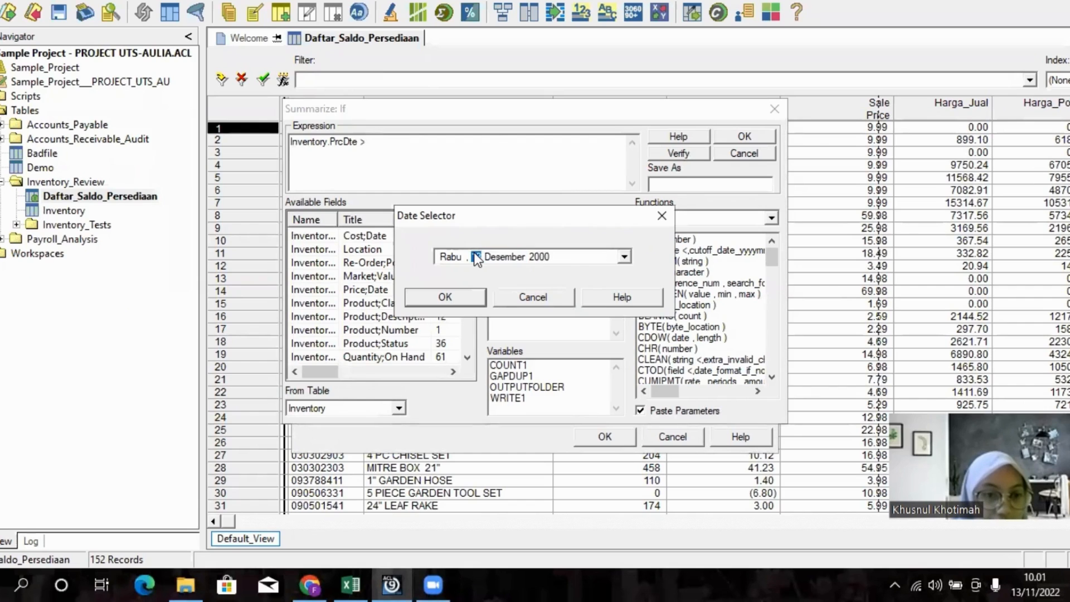
pyautogui.click(470, 298)
# - Verify and accept the If expression, and run the Summarize to screen
pyautogui.click(671, 156)
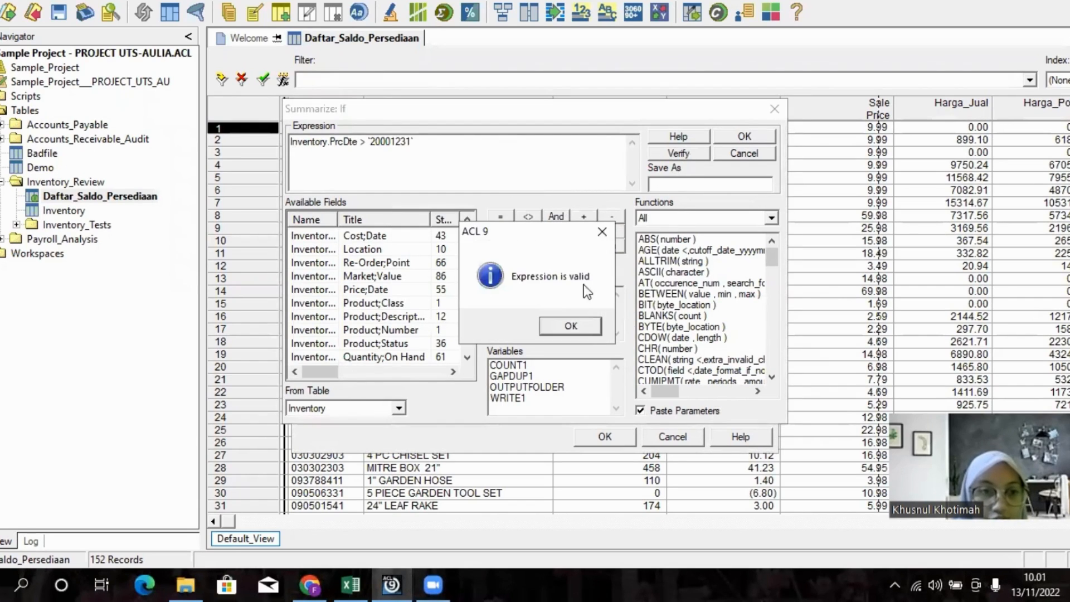
pyautogui.click(570, 325)
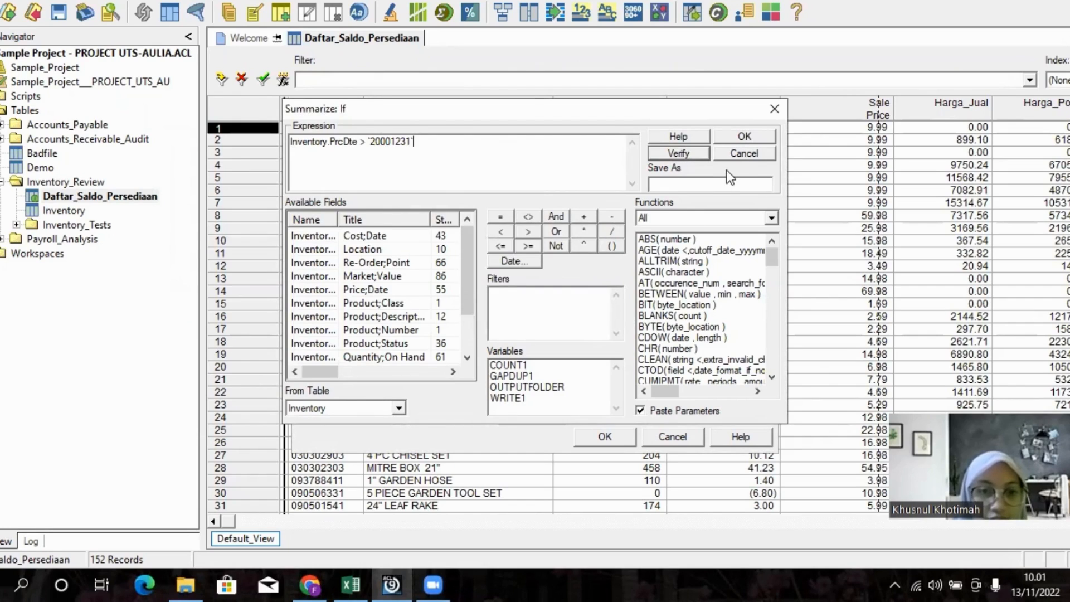
pyautogui.click(731, 136)
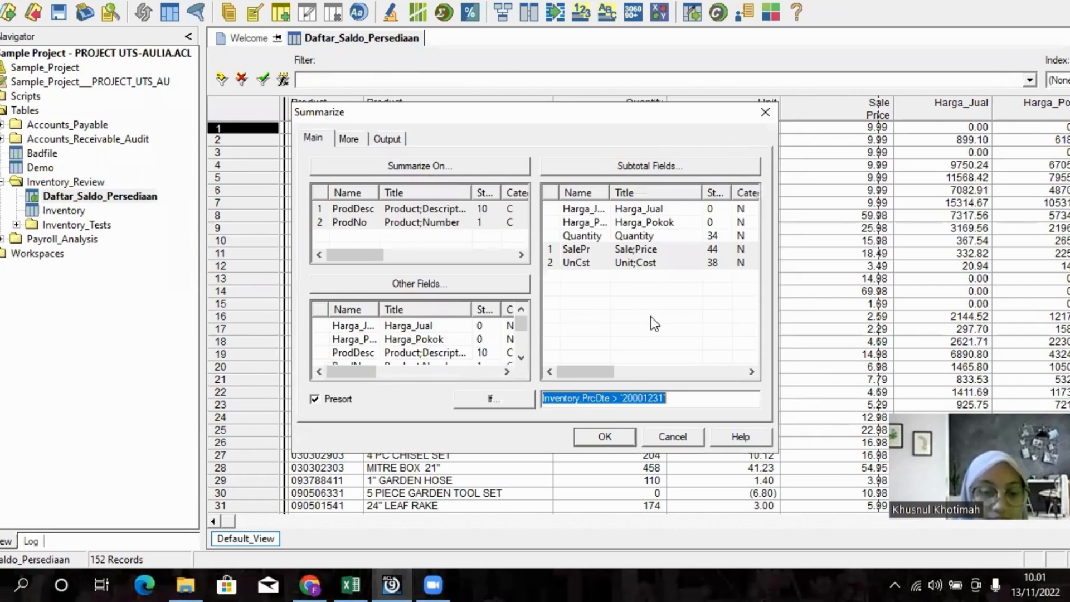
pyautogui.click(598, 439)
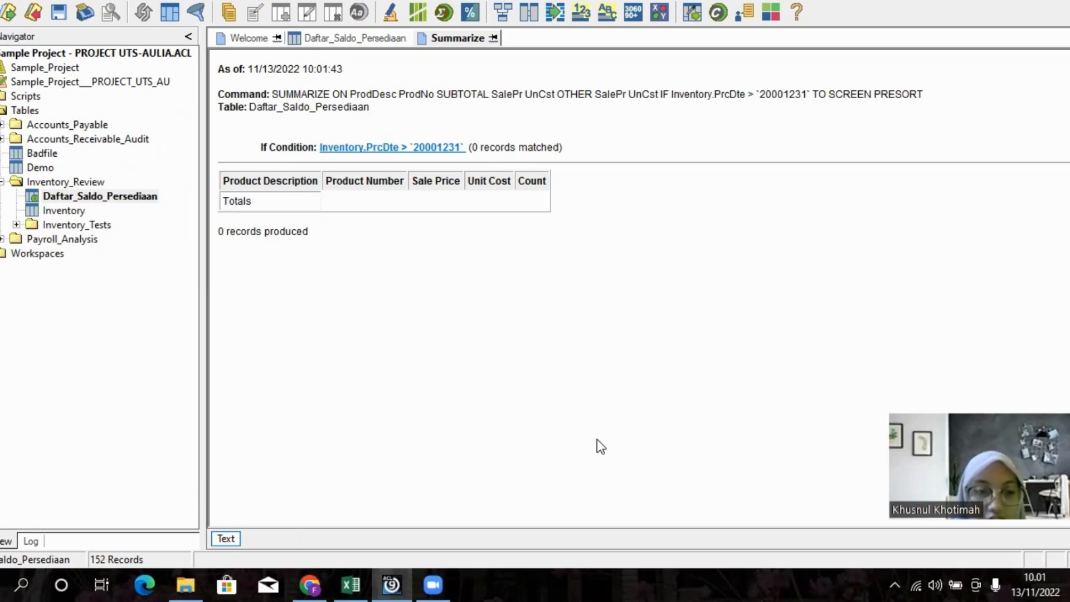
# - Switch to the Excel audit procedure sheet and review the first Kelengkapan dan Pisah Batas procedure, Bukti Audit 3.1
pyautogui.hotkey('alt', 'Tab')
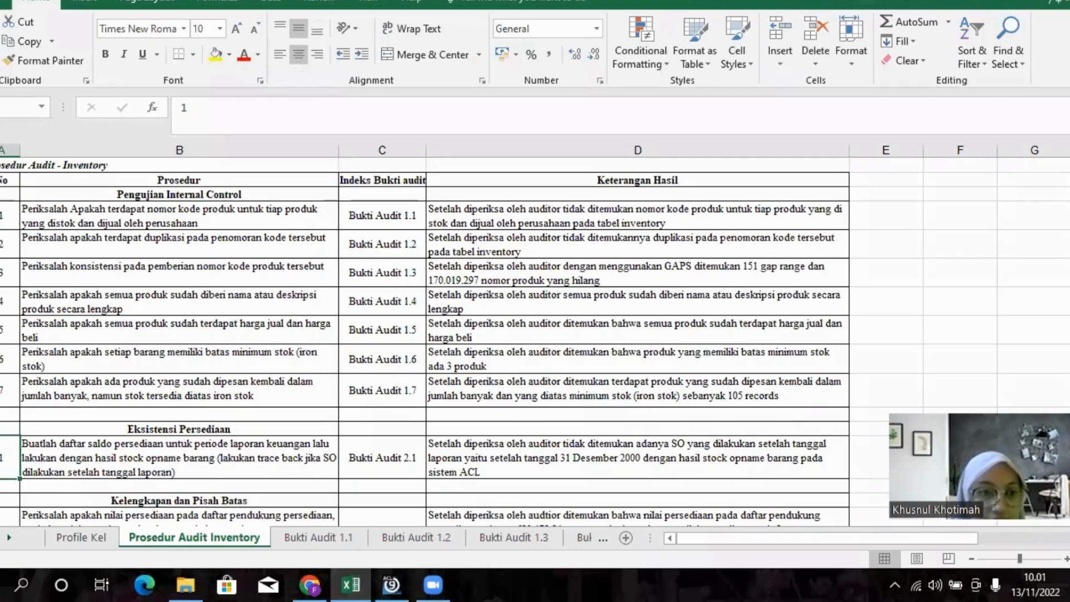
pyautogui.scroll(-4, 535, 335)
pyautogui.scroll(-1, 535, 335)
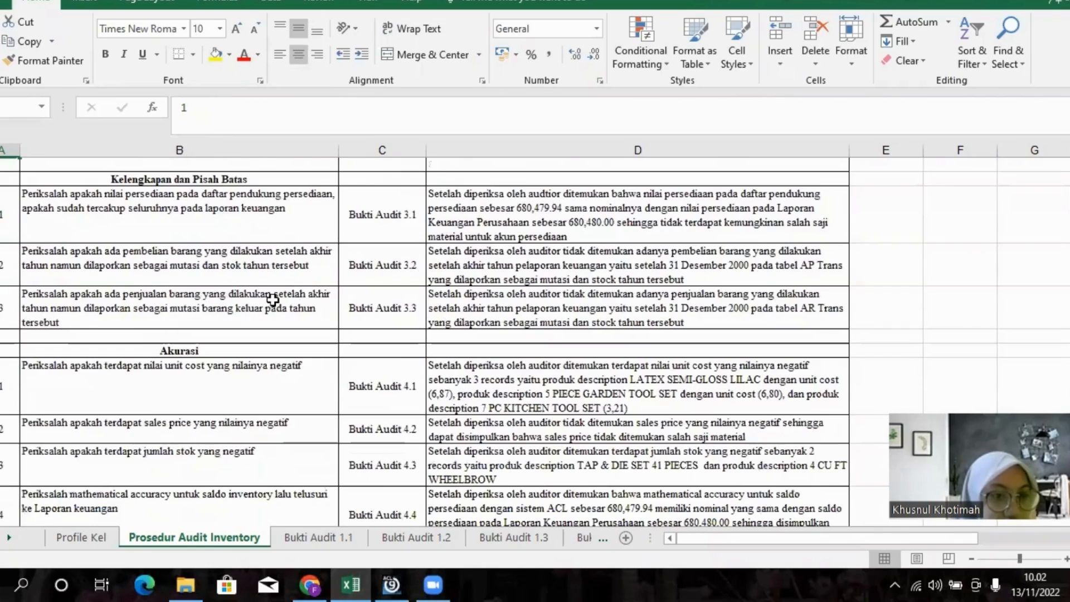
pyautogui.click(7, 227)
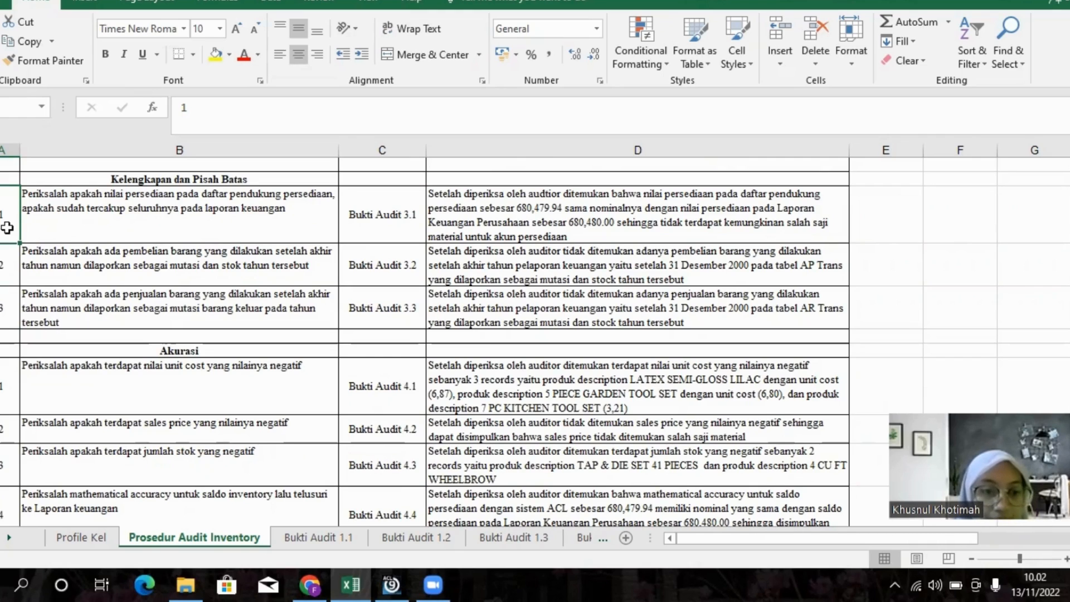
# - Switch back to ACL and close the Summarize result to return to the Daftar_Saldo_Persediaan table
pyautogui.hotkey('alt', 'Tab')
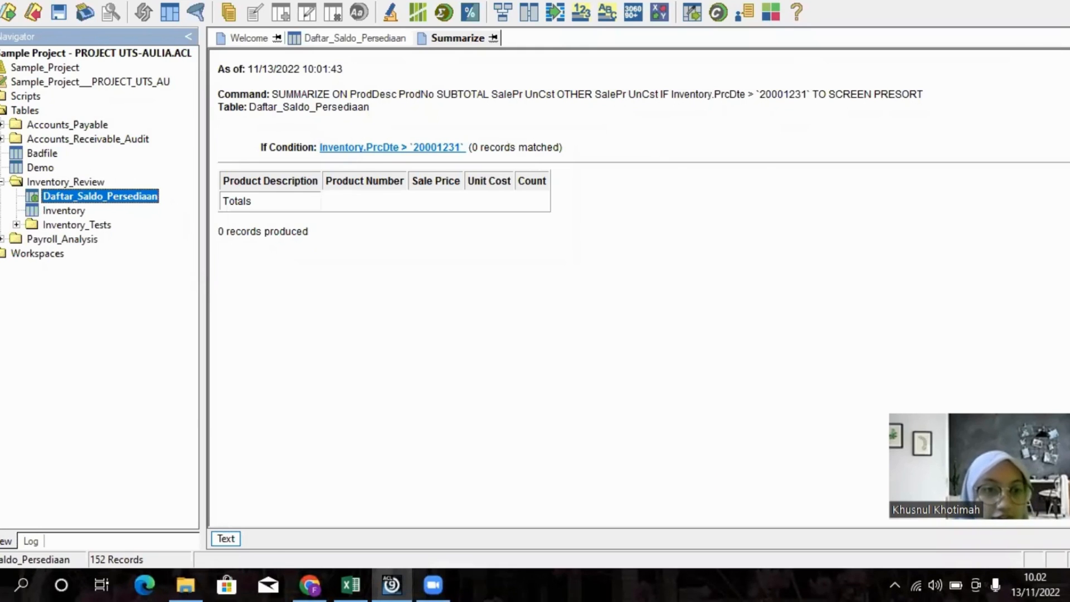
pyautogui.click(1068, 38)
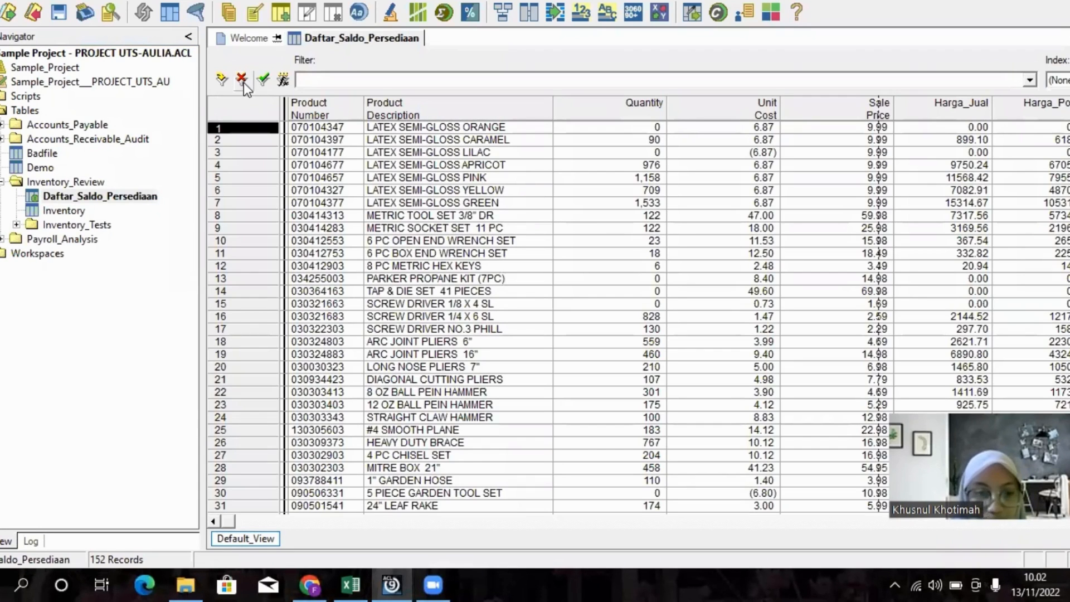
# - Open the Inventory table and total its Inventory Value at Cost field
pyautogui.doubleClick(60, 212)
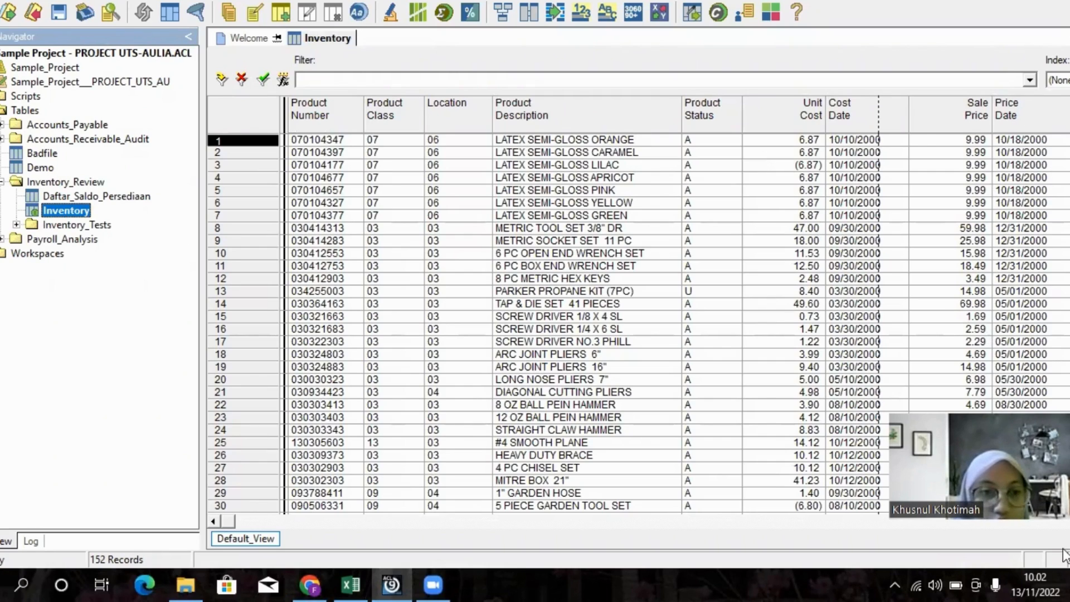
pyautogui.hscroll(6, 1066, 556)
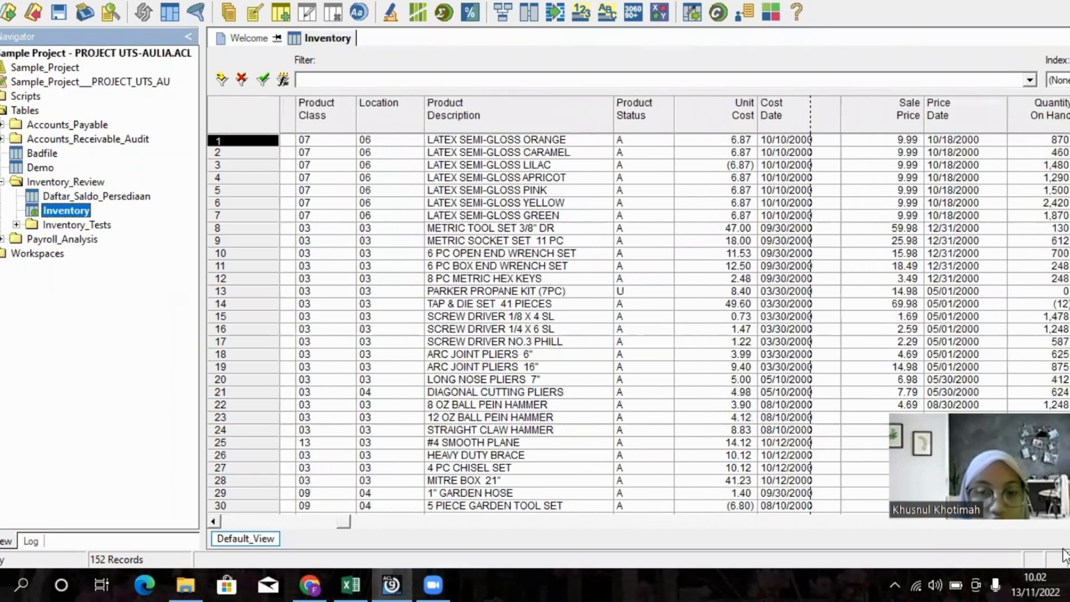
pyautogui.hscroll(5, 1066, 556)
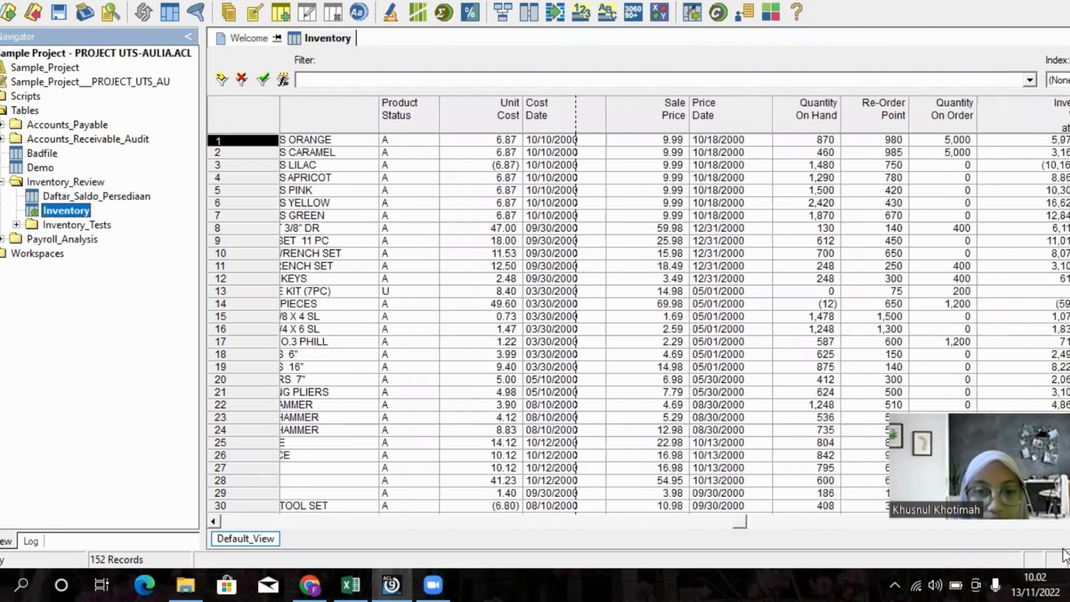
pyautogui.click(1009, 114)
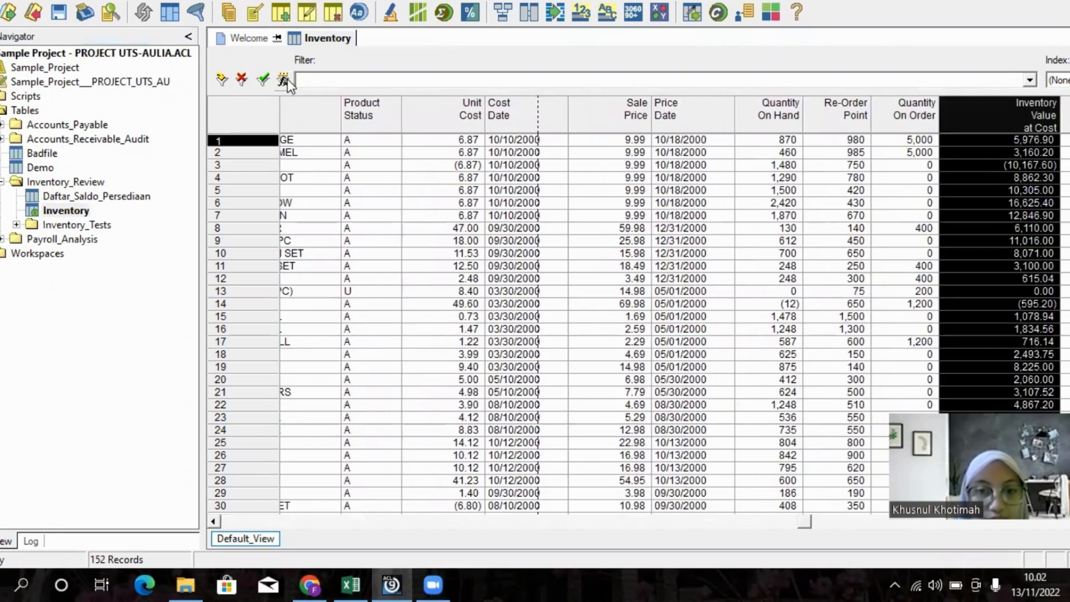
pyautogui.click(79, 0)
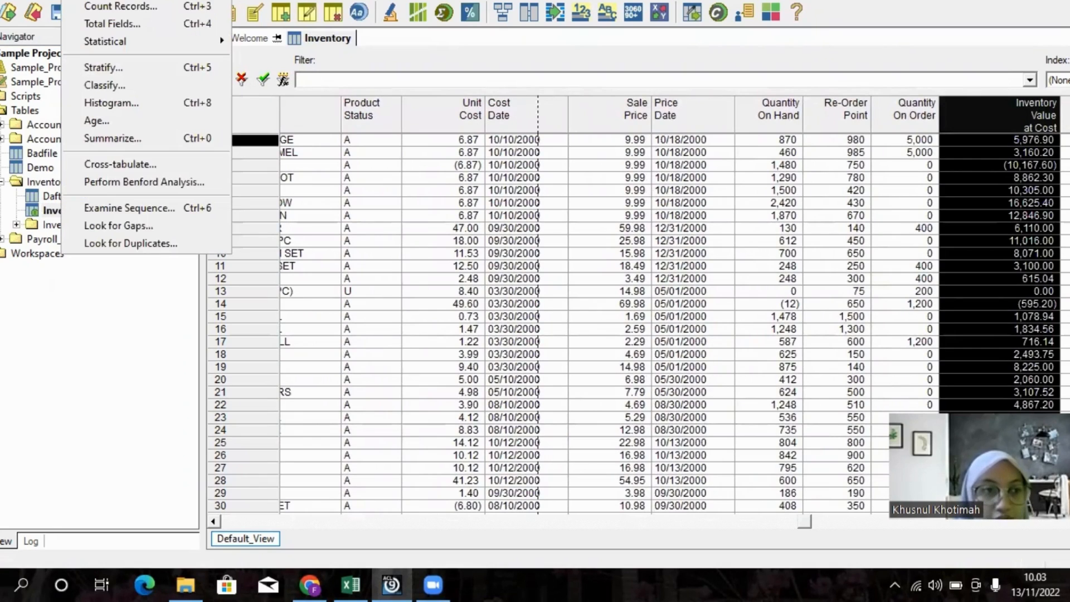
pyautogui.click(98, 21)
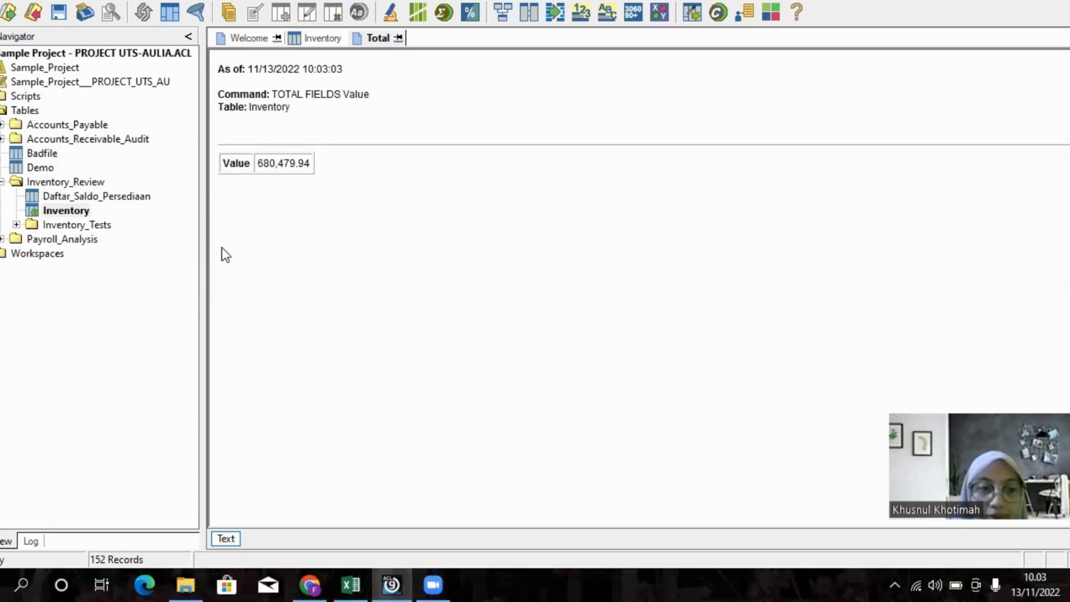
# - Switch to the Excel procedure sheet to review Bukti Audit 3.1 and 3.2, and return to ACL, closing the Total result
pyautogui.hotkey('alt', 'Tab')
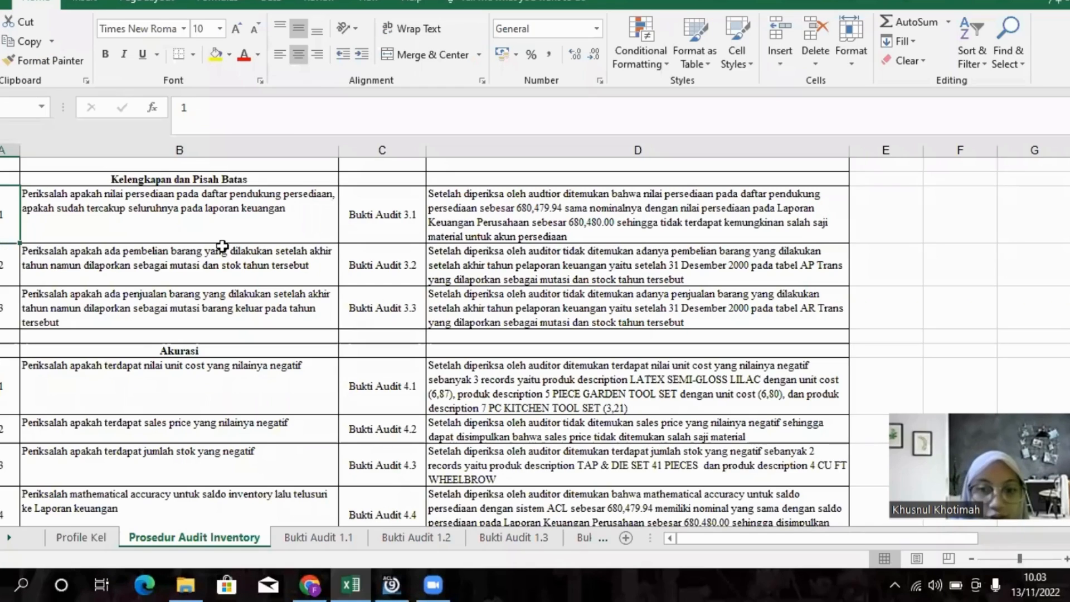
pyautogui.click(17, 271)
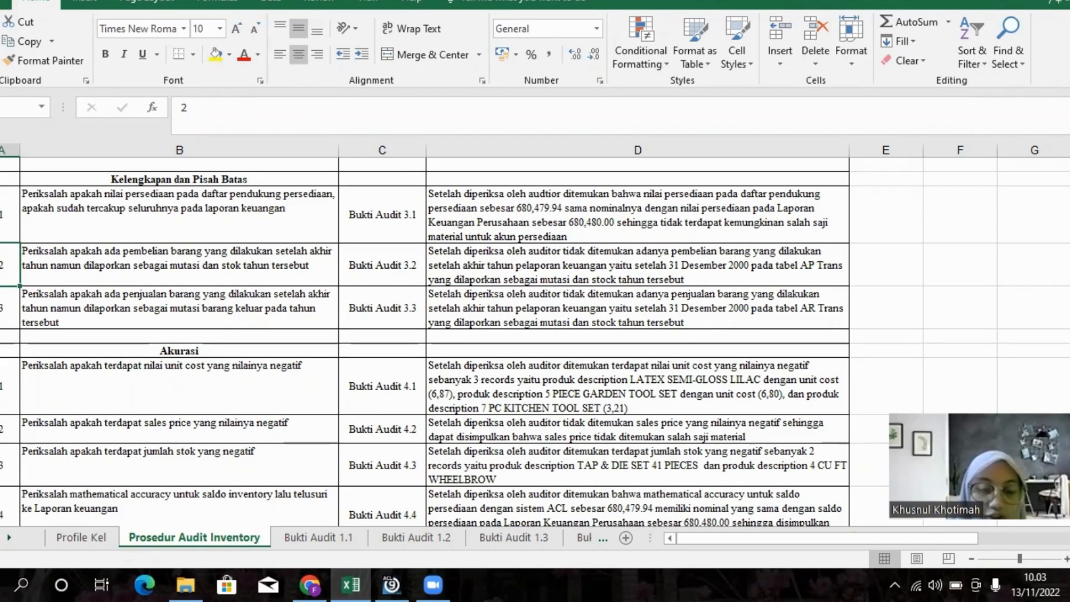
pyautogui.hotkey('alt', 'Tab')
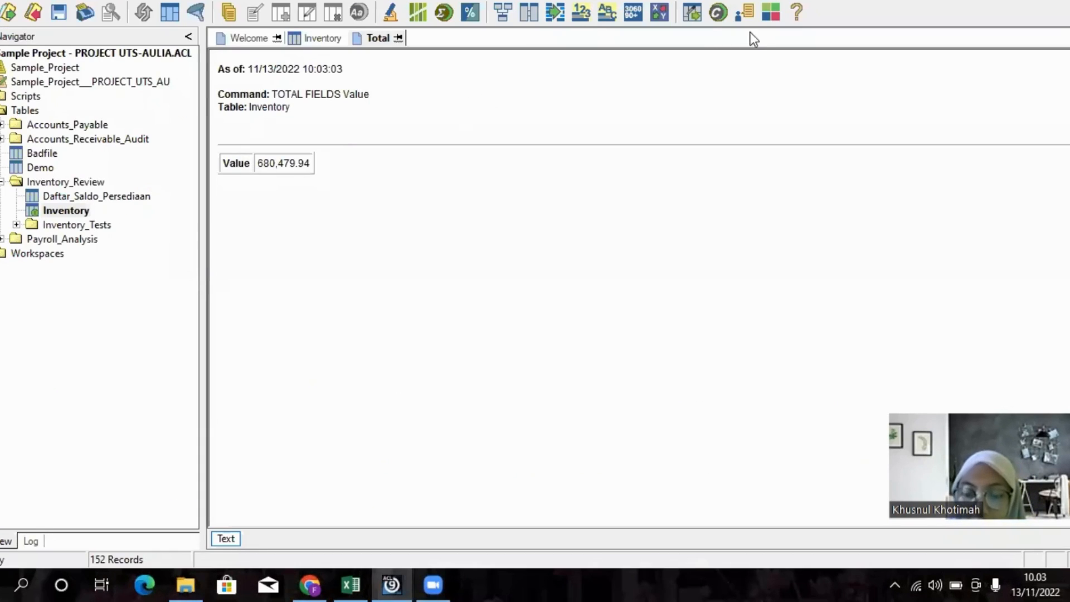
pyautogui.click(1068, 38)
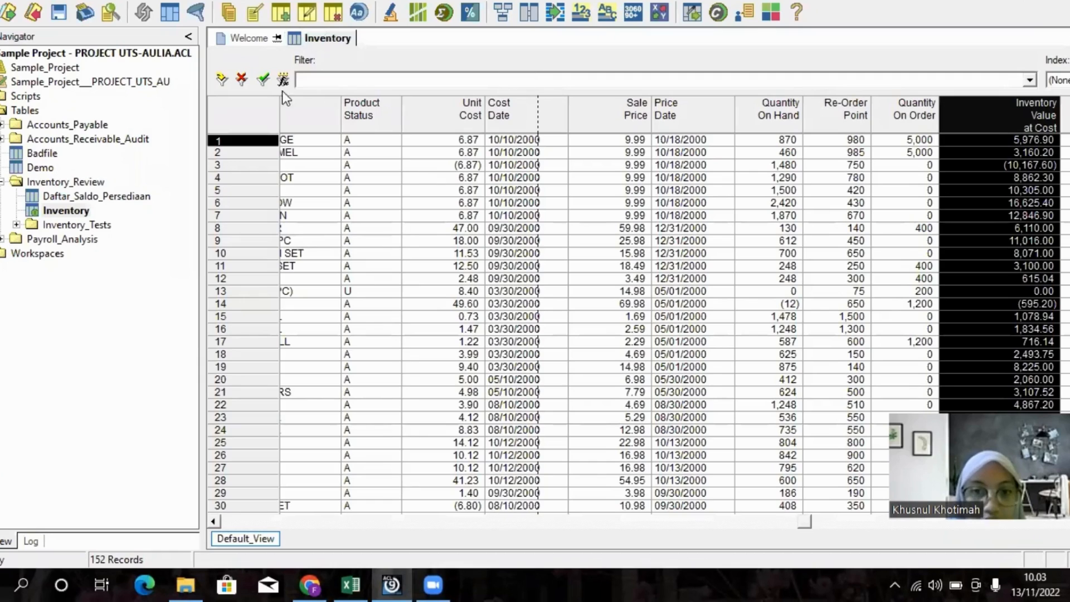
# - Start an Age analysis of the Inventory table on CstDte with the cutoff date 31 December 2000
pyautogui.click(316, 153)
pyautogui.click(213, 521)
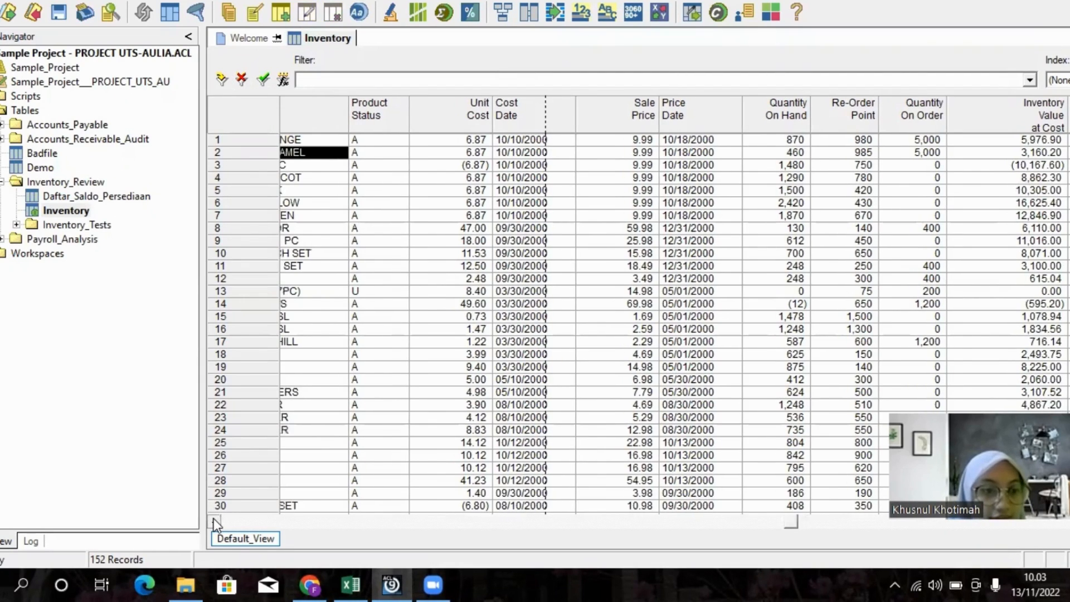
pyautogui.click(213, 519)
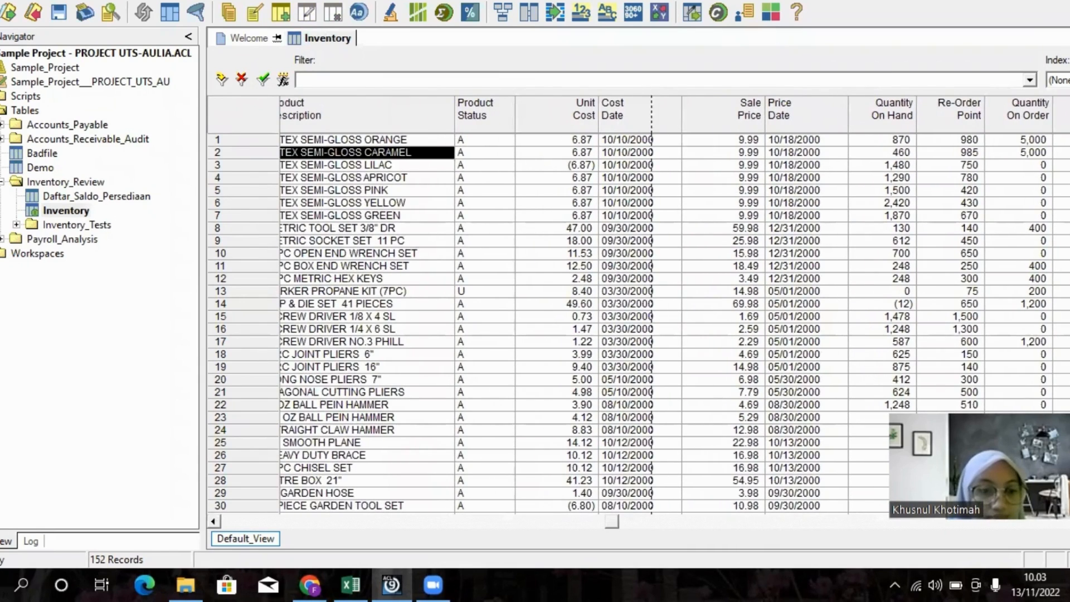
pyautogui.click(80, 1)
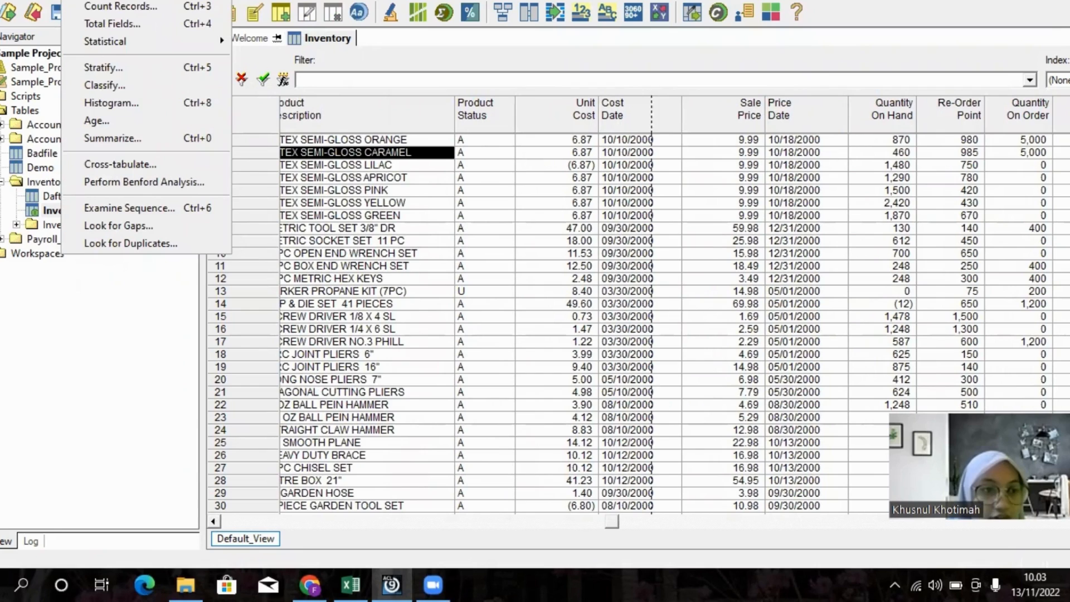
pyautogui.click(98, 123)
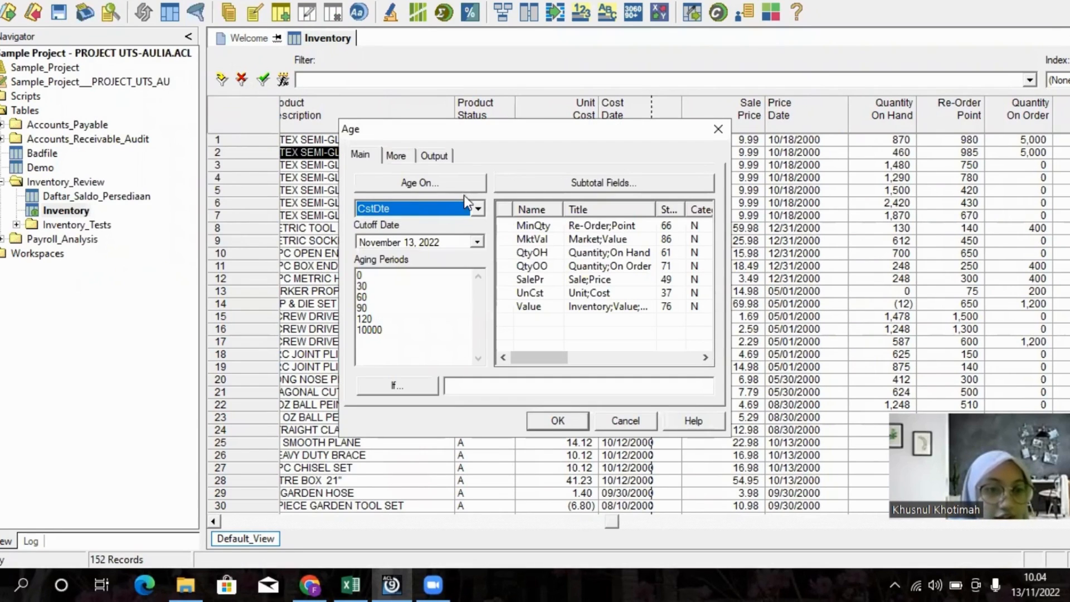
pyautogui.click(438, 242)
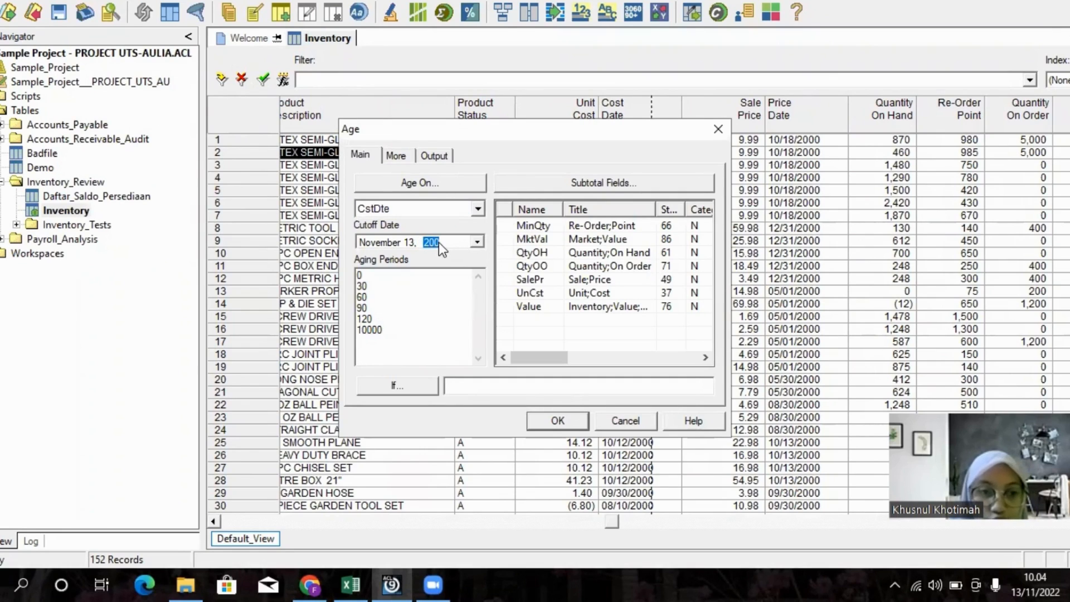
pyautogui.click(389, 242)
pyautogui.press('Up')
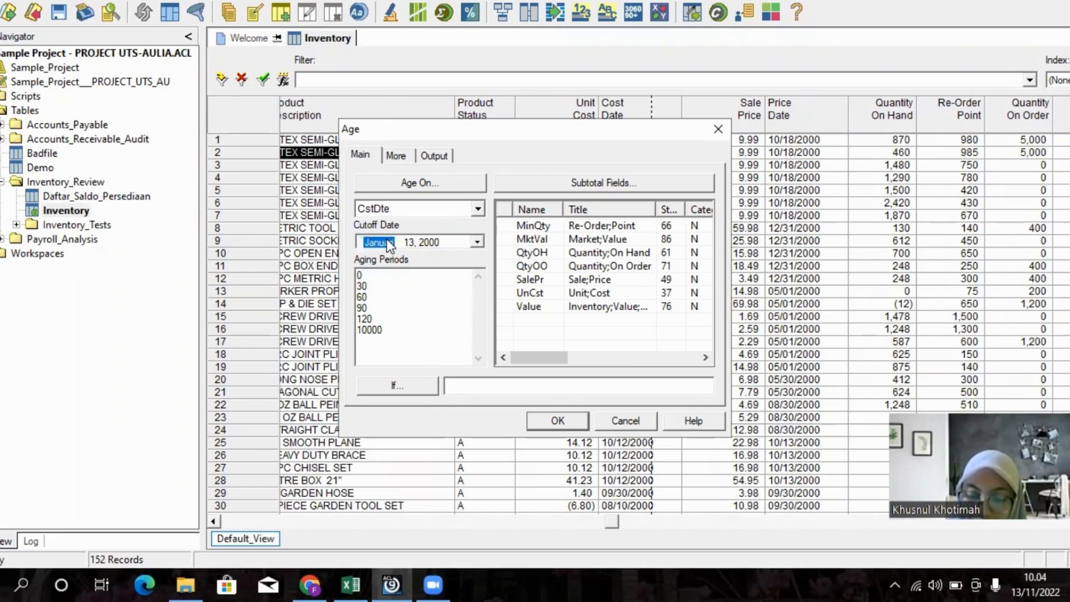
pyautogui.click(416, 243)
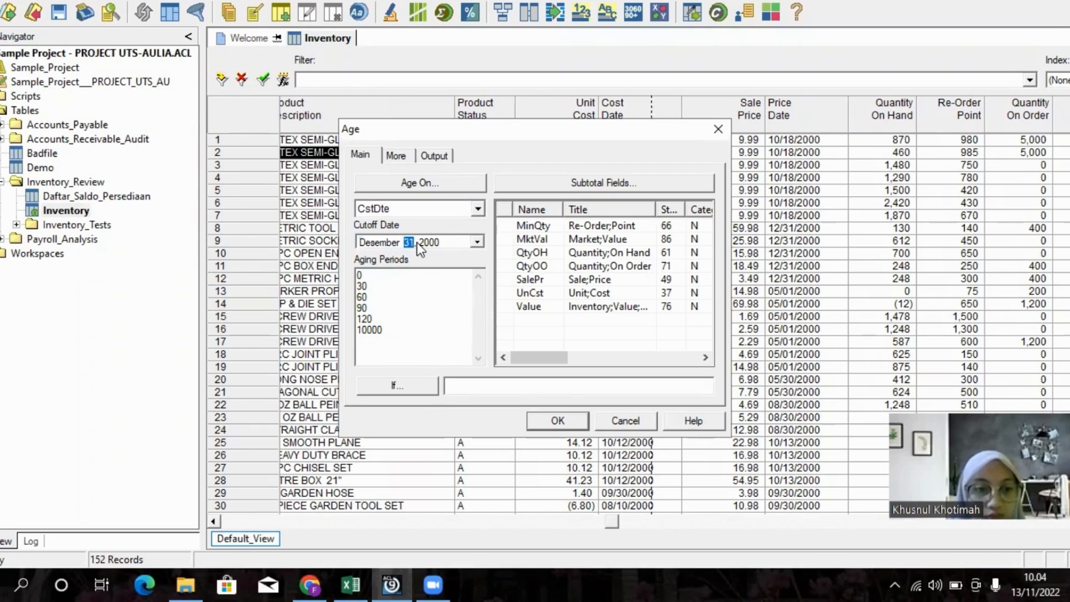
# - Add all available Ap_Trans fields as the Age analysis subtotal fields
pyautogui.click(534, 182)
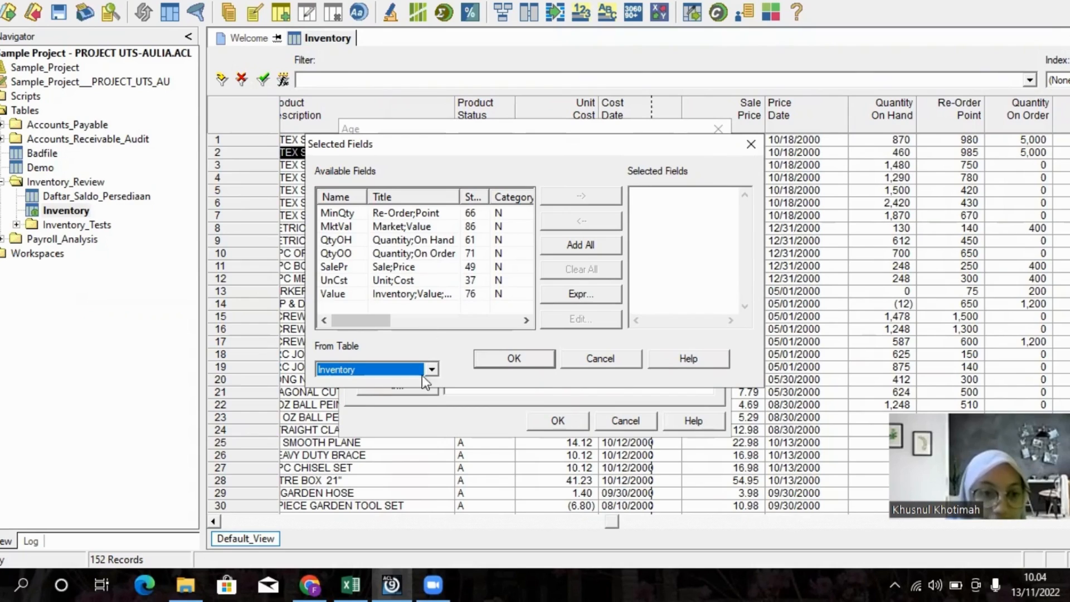
pyautogui.click(435, 368)
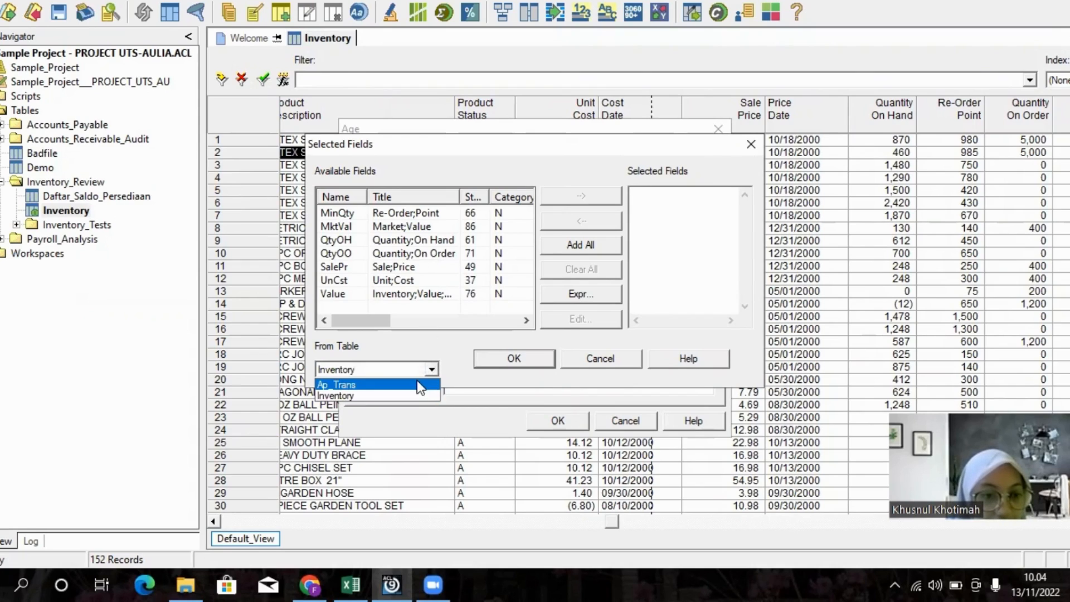
pyautogui.click(417, 380)
pyautogui.click(592, 247)
pyautogui.click(538, 355)
# - Begin the Age analysis If condition with the Ap_Trans invoice date and a greater-than operator
pyautogui.click(396, 385)
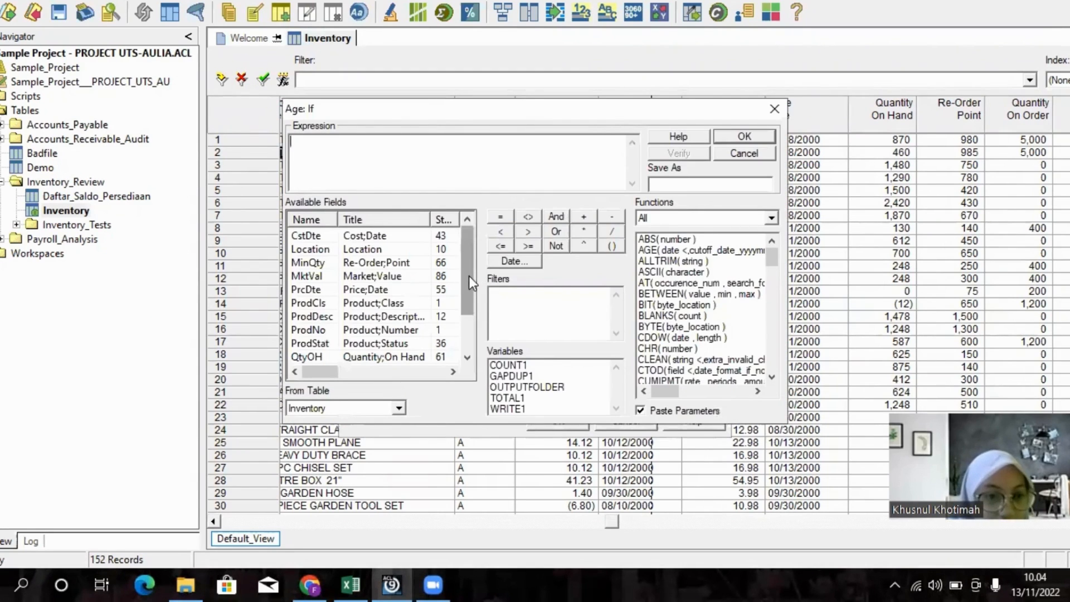
pyautogui.click(400, 408)
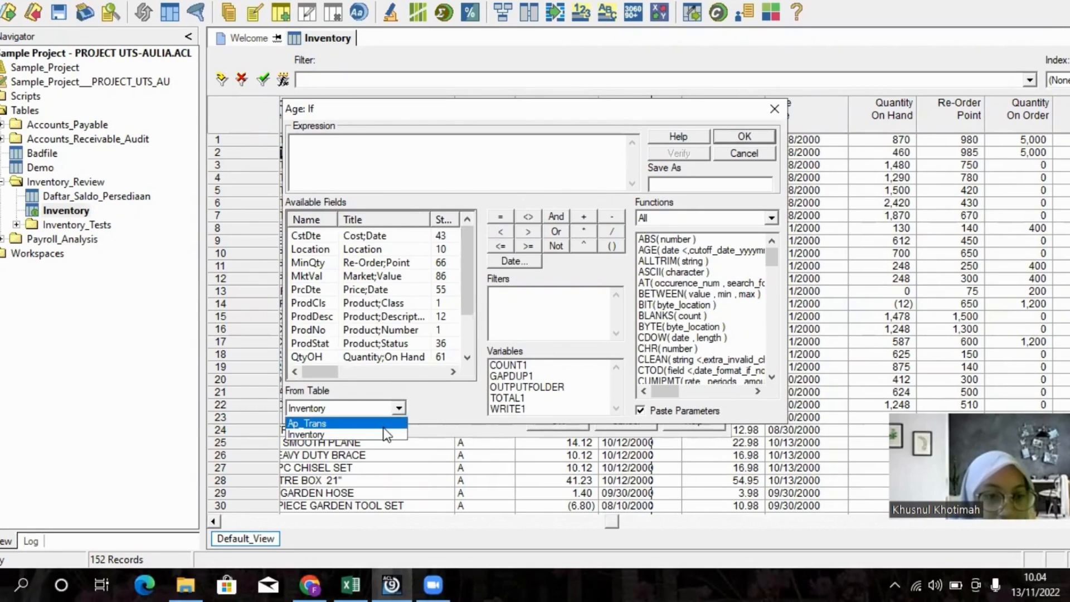
pyautogui.click(334, 421)
pyautogui.doubleClick(396, 249)
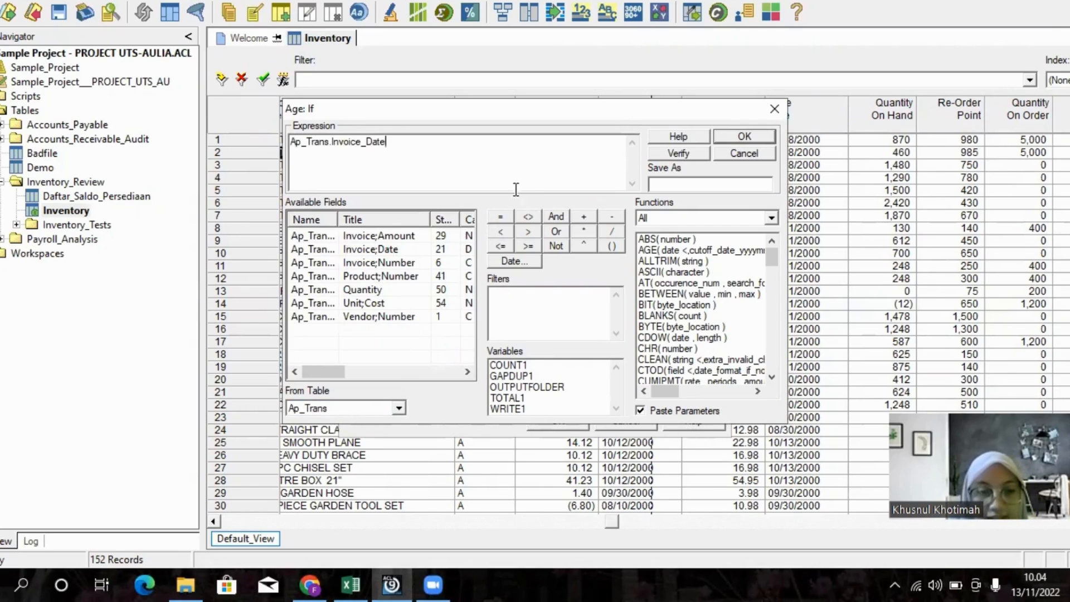
pyautogui.click(524, 233)
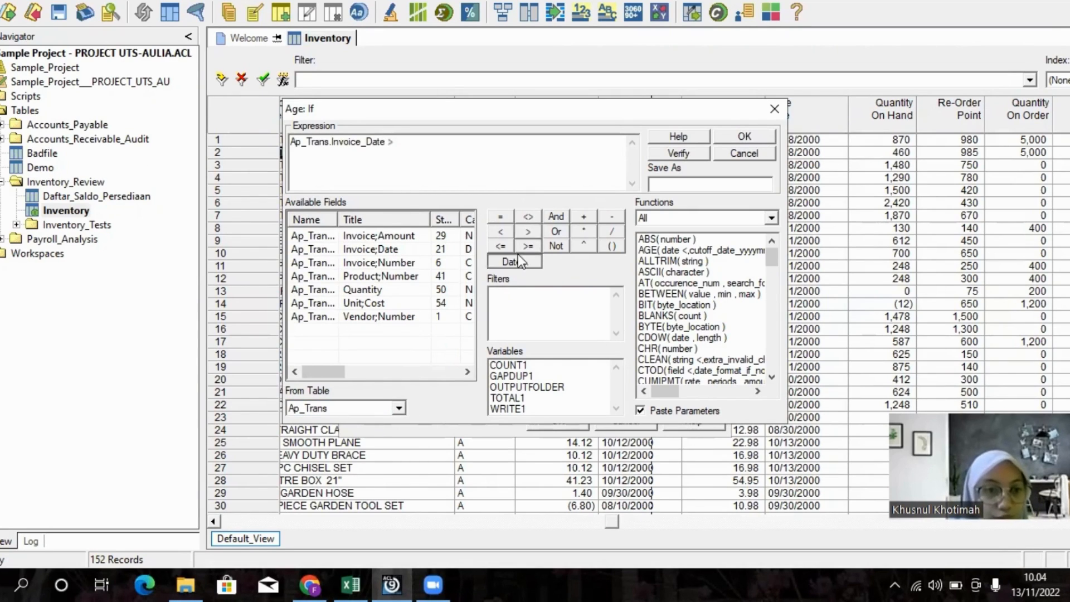
# - Insert the date 31 December 2000 into the condition, giving Ap_Trans.Invoice_Date > `20001231`
pyautogui.click(517, 256)
pyautogui.click(534, 257)
pyautogui.write('2000')
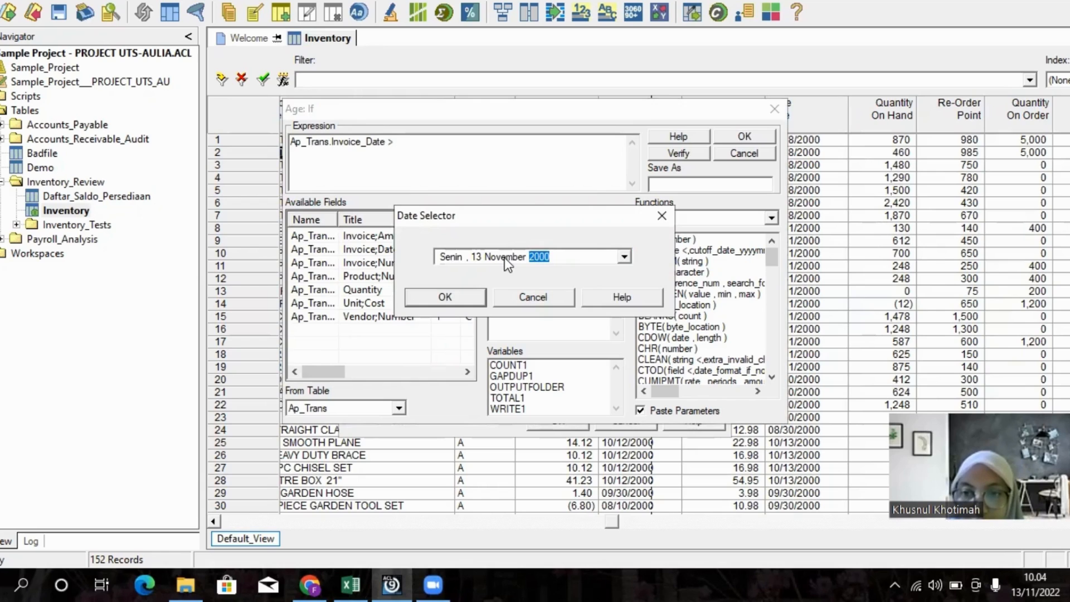
pyautogui.click(504, 258)
pyautogui.press('Up')
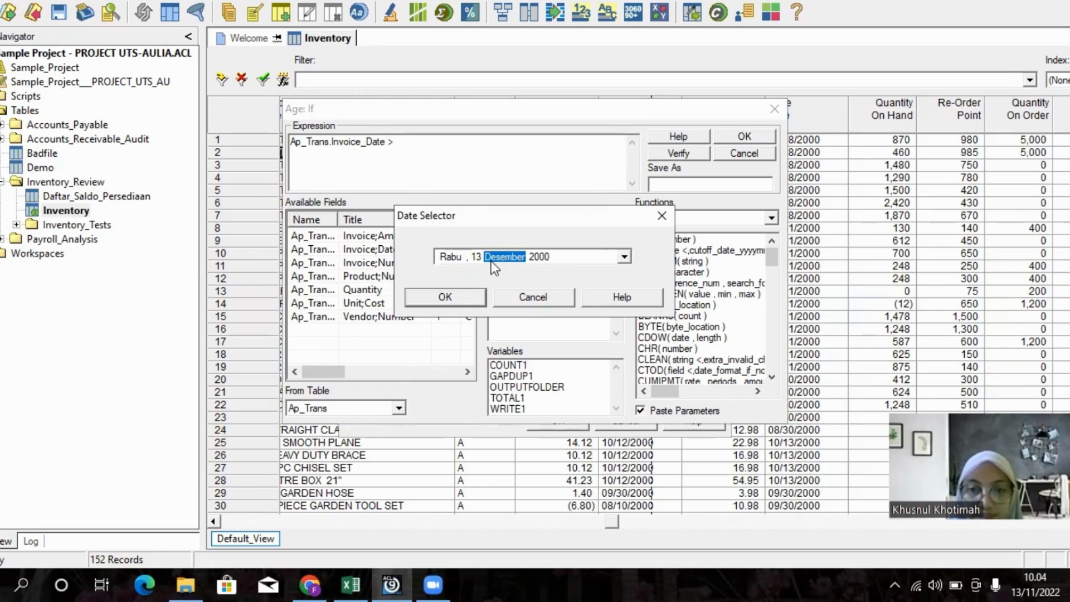
pyautogui.click(477, 256)
pyautogui.write('31')
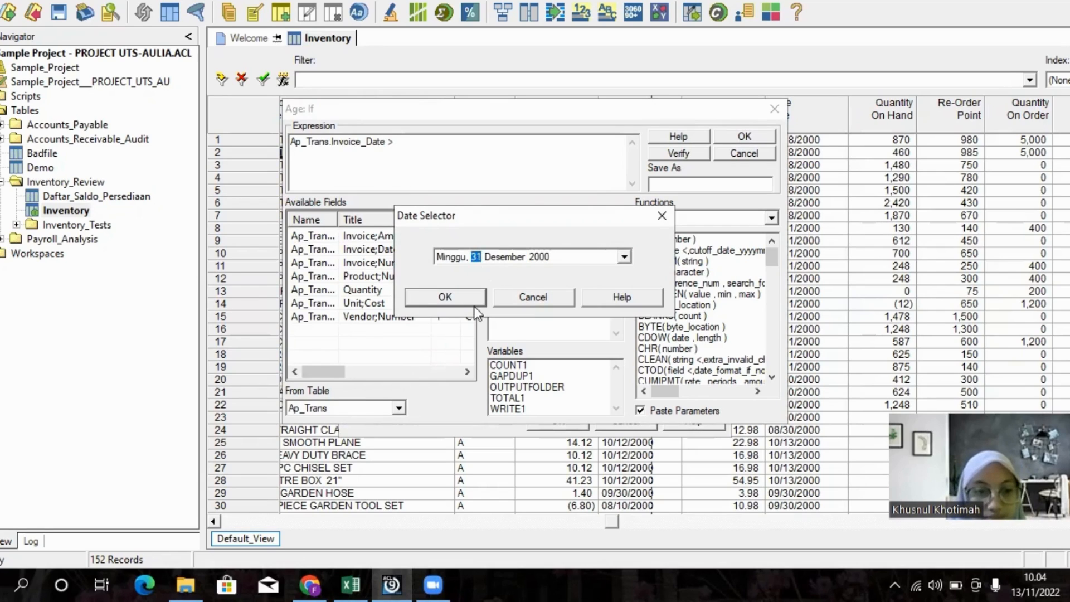
pyautogui.click(457, 300)
# - Verify and accept the invoice date condition, and run the Age analysis to screen
pyautogui.click(677, 159)
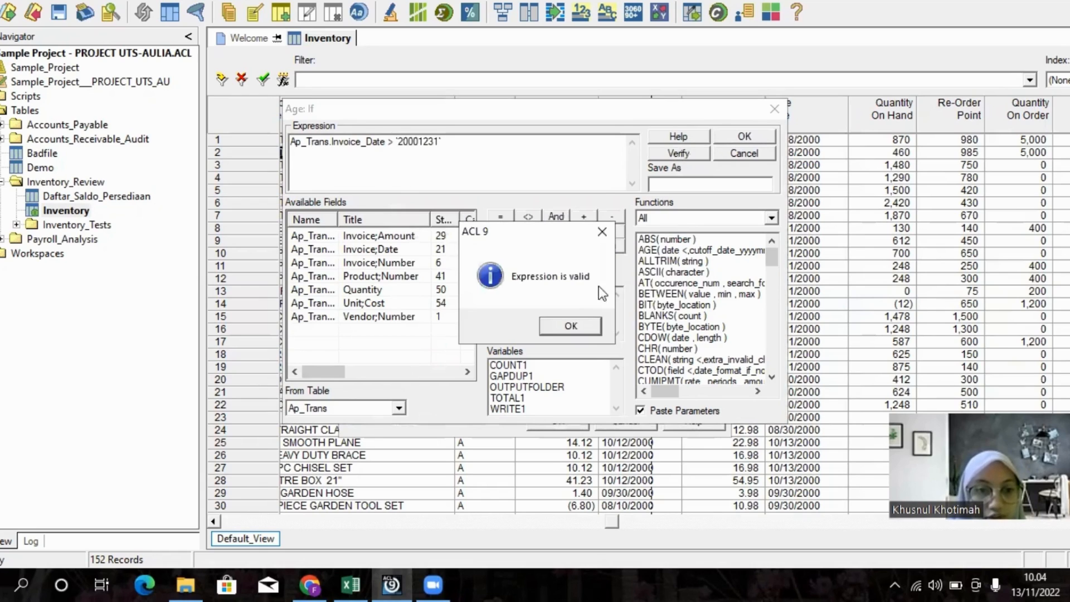
pyautogui.press('Return')
pyautogui.click(746, 137)
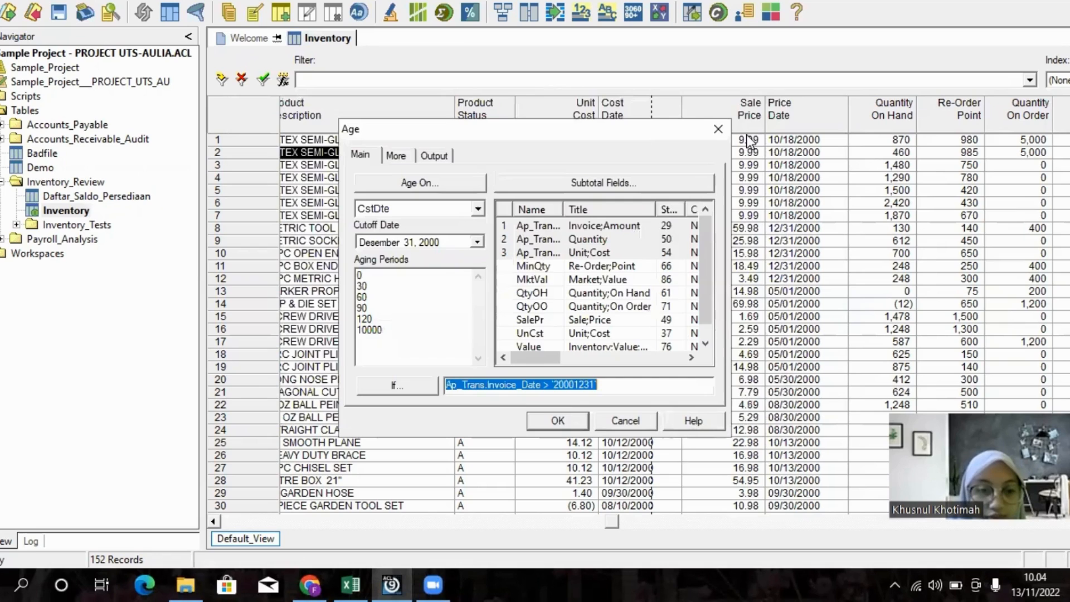
pyautogui.click(568, 425)
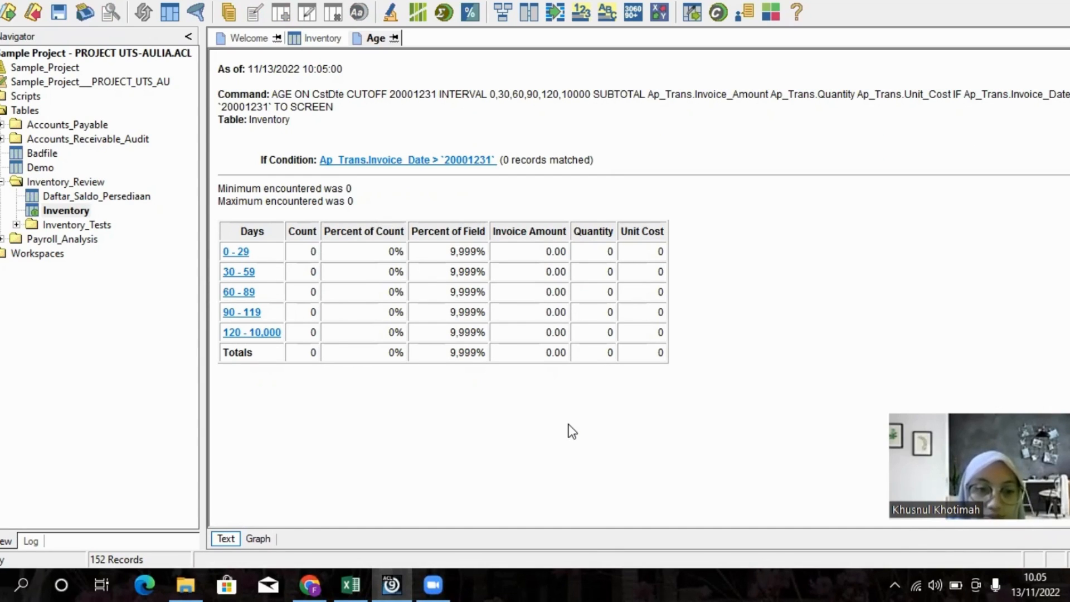
# - Switch to the Excel procedure sheet to review Bukti Audit 3.3, and return to ACL, closing the Age result
pyautogui.hotkey('alt', 'Tab')
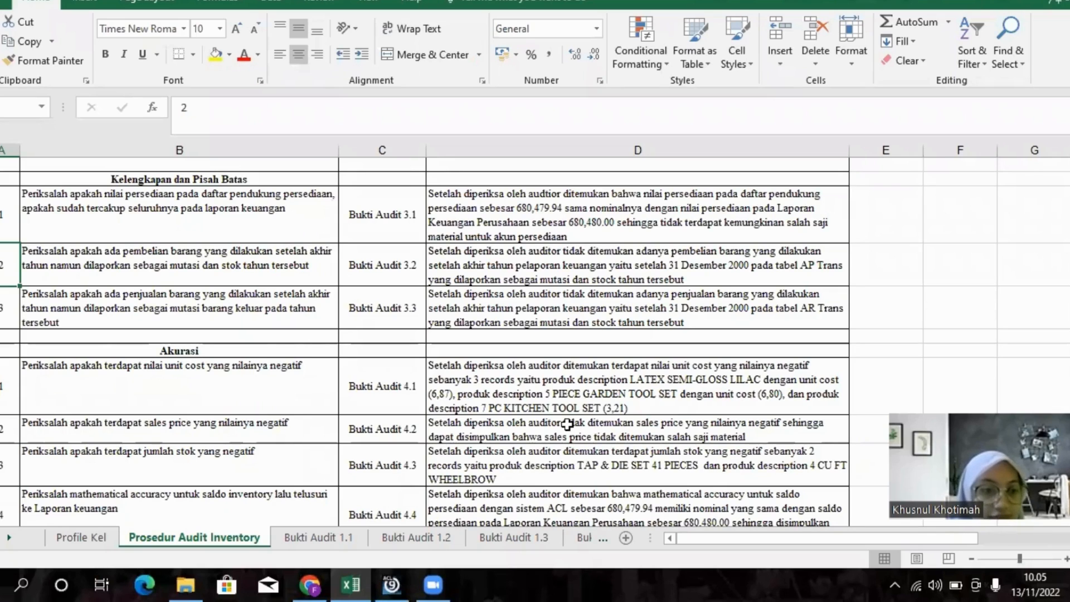
pyautogui.click(15, 315)
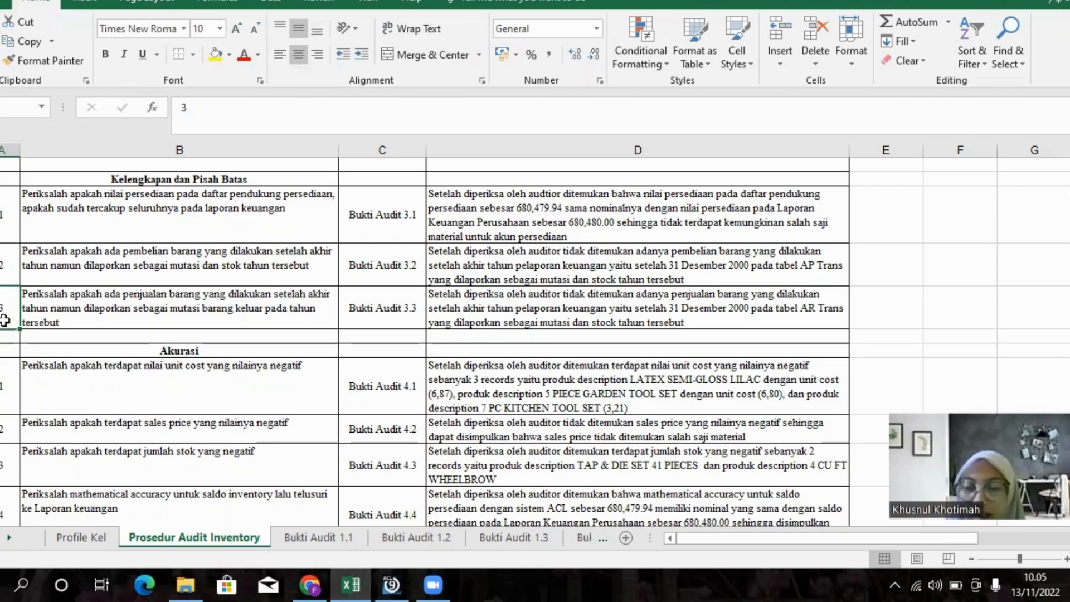
pyautogui.hotkey('alt', 'Tab')
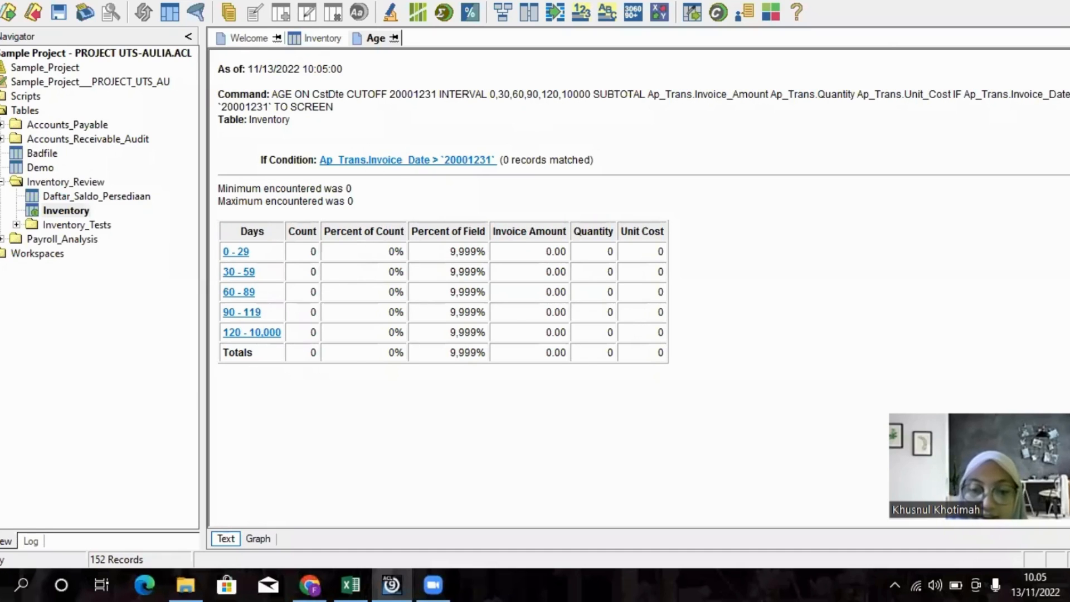
pyautogui.click(394, 38)
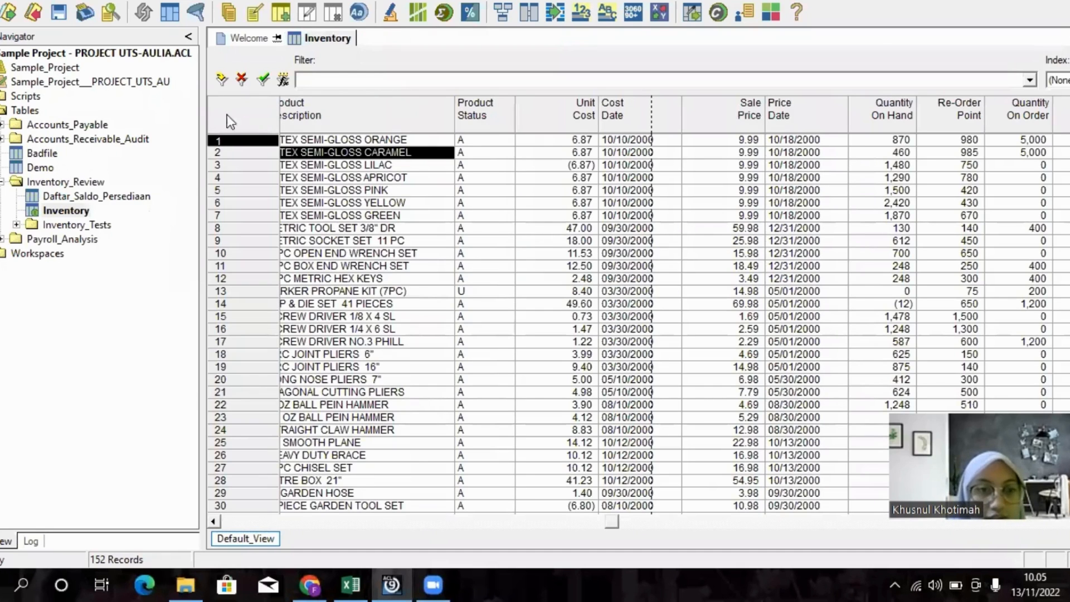
# - Open the table relations of the Inventory table and add the Ar table to them
pyautogui.click(242, 79)
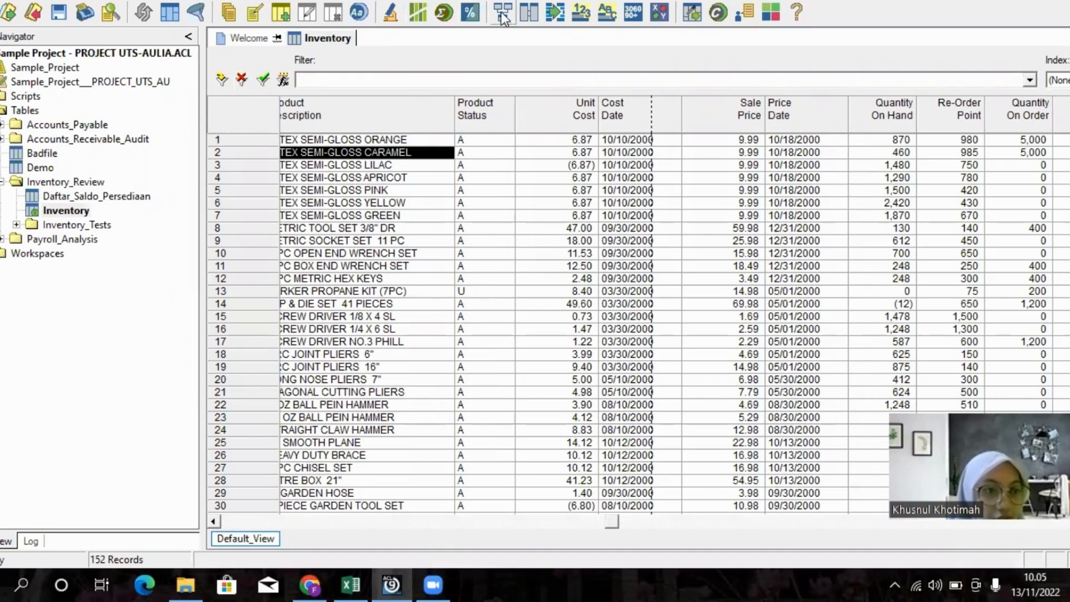
pyautogui.click(520, 15)
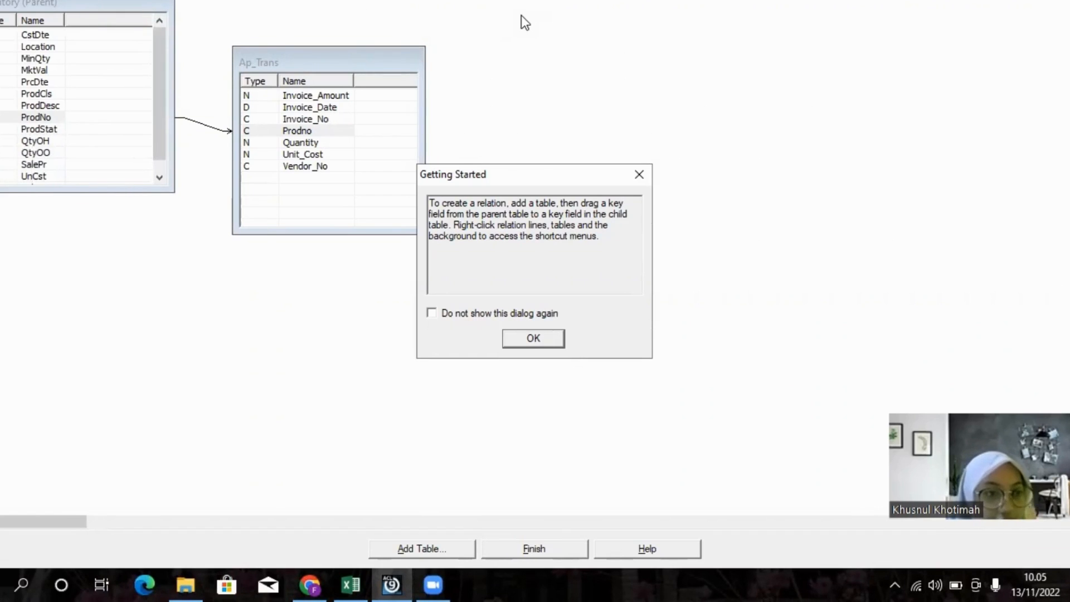
pyautogui.click(637, 175)
pyautogui.click(412, 545)
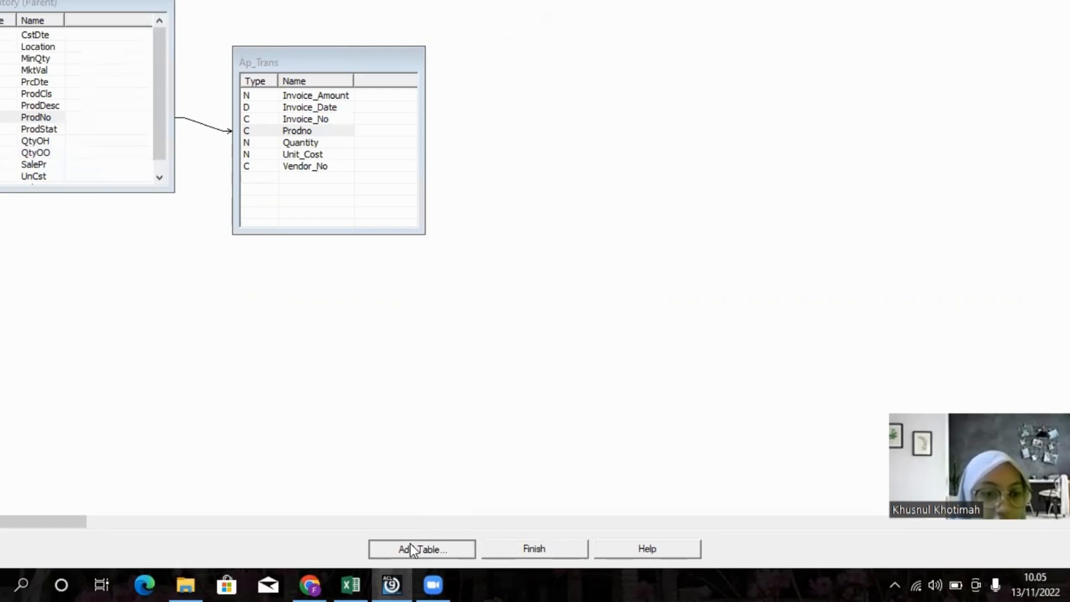
pyautogui.click(420, 225)
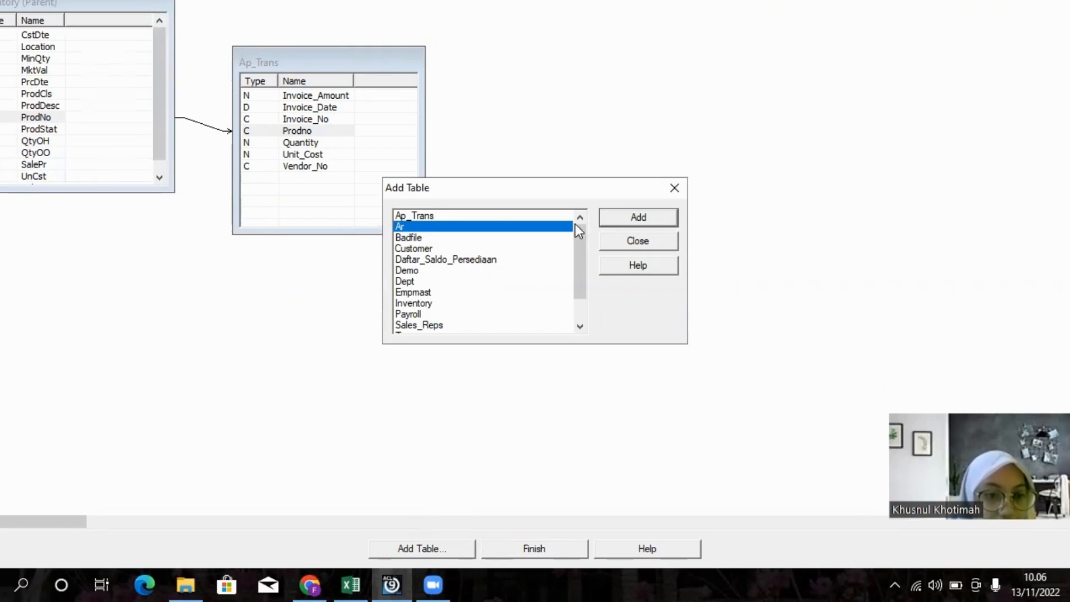
pyautogui.click(620, 215)
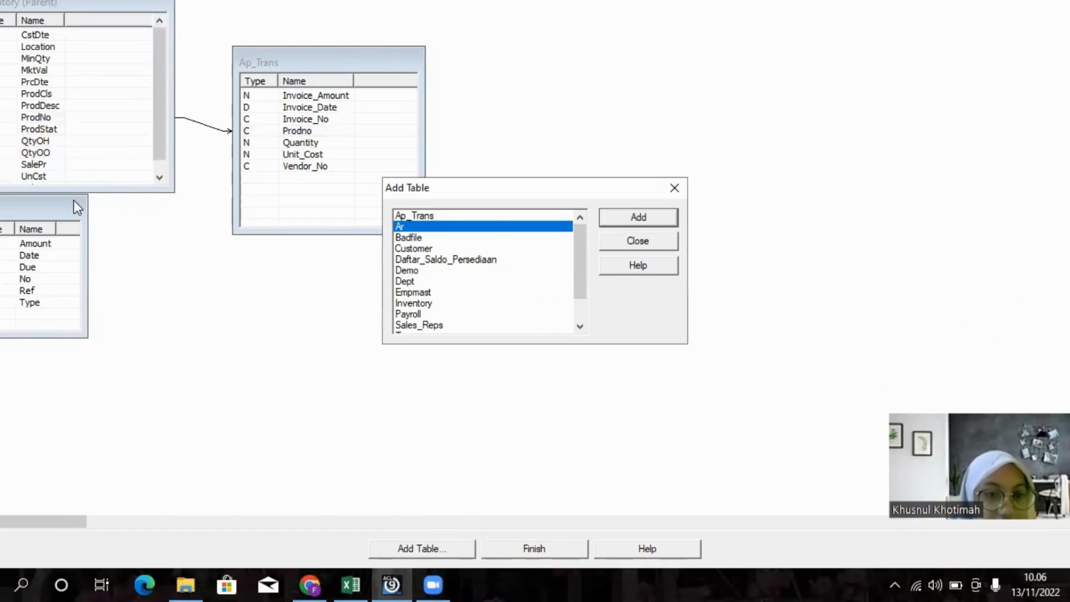
pyautogui.click(664, 241)
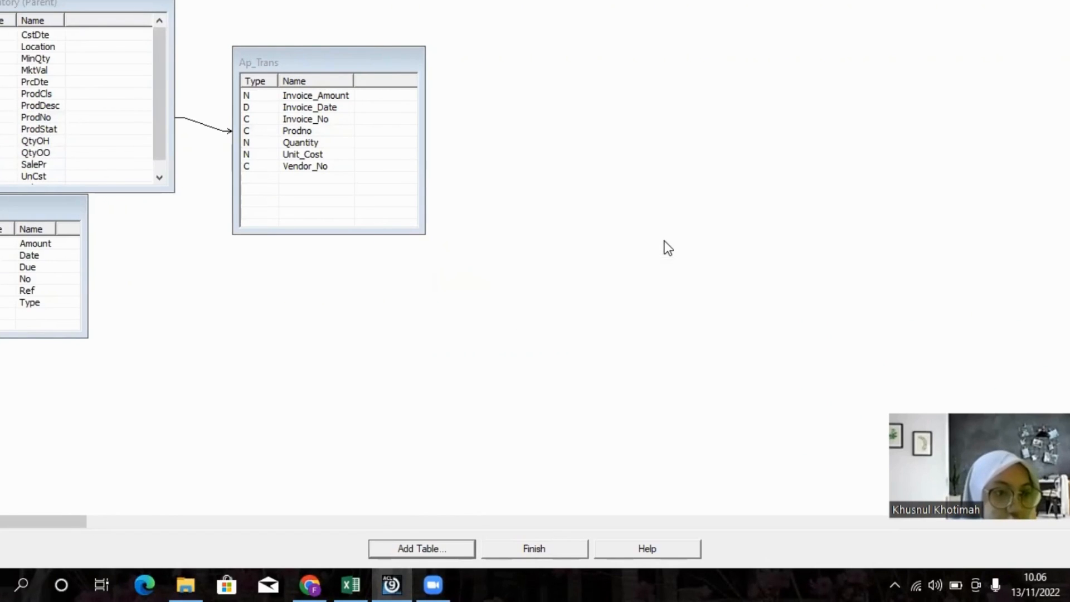
# - Arrange the table boxes, relate Inventory's PrcDte field to the Date field of Ar, and finish the relations
pyautogui.moveTo(36, 207); pyautogui.dragTo(418, 300)
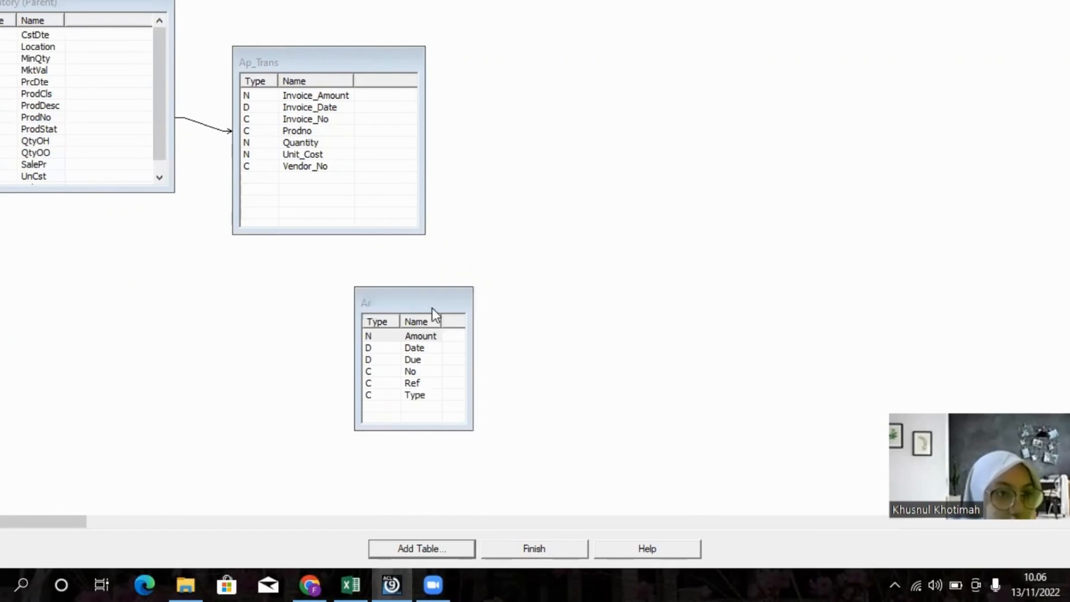
pyautogui.moveTo(474, 350); pyautogui.dragTo(507, 349)
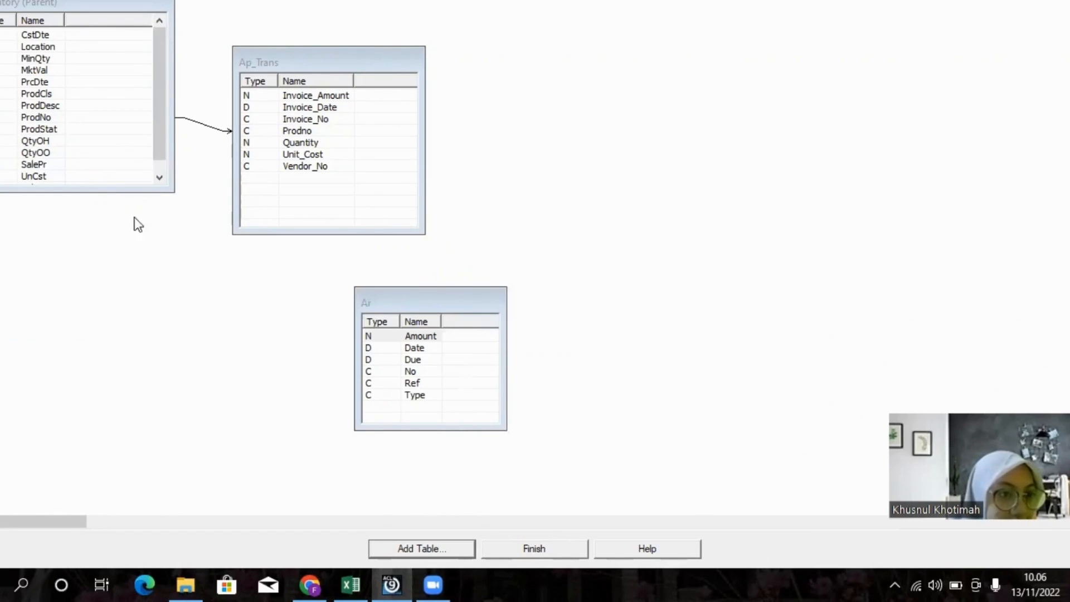
pyautogui.moveTo(106, 192); pyautogui.dragTo(107, 251)
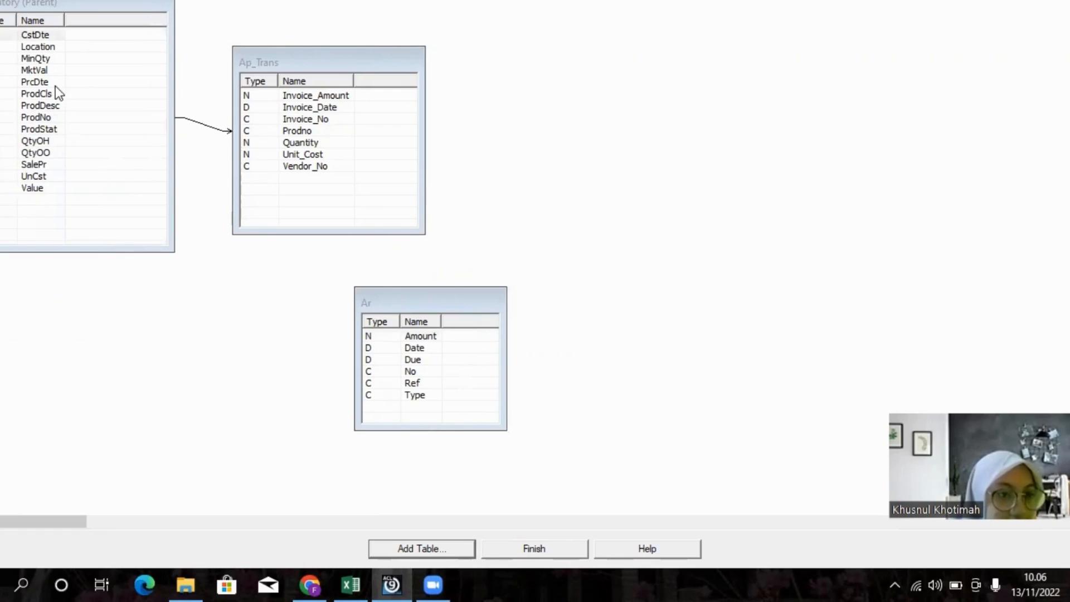
pyautogui.moveTo(48, 80); pyautogui.dragTo(364, 352)
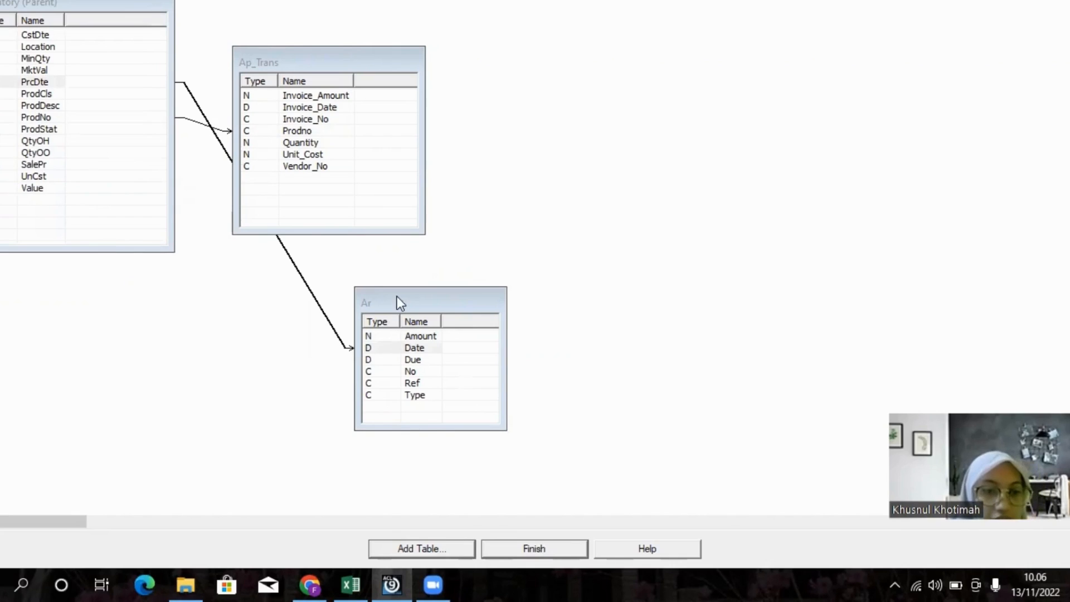
pyautogui.moveTo(380, 306); pyautogui.dragTo(246, 361)
pyautogui.click(514, 548)
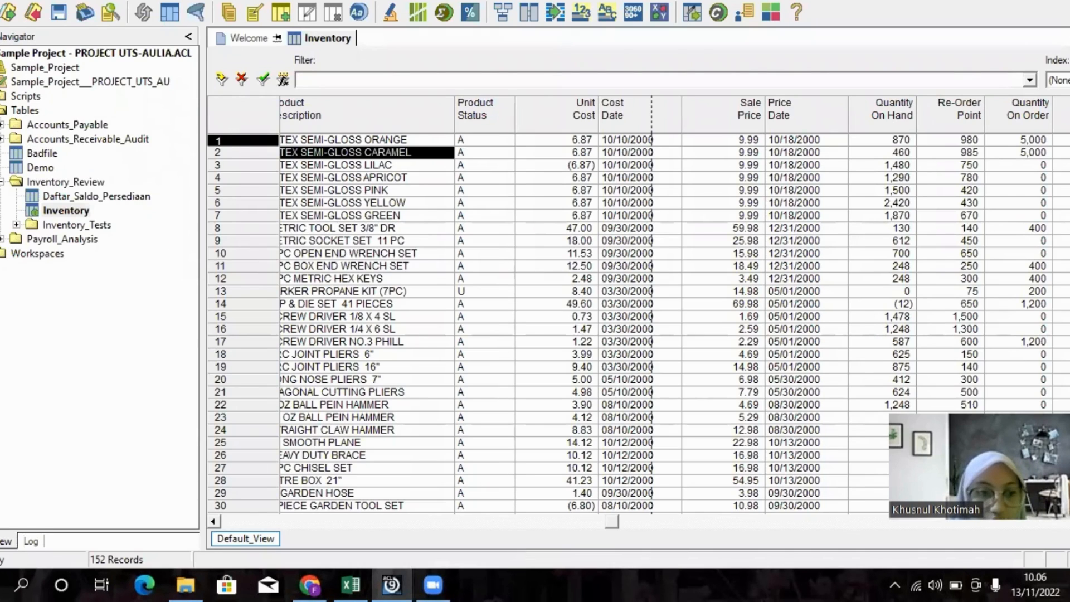
# - Start an Age analysis of the Inventory table on PrcDte with the cutoff date set to 31 December 2000
pyautogui.click(82, 0)
pyautogui.click(109, 120)
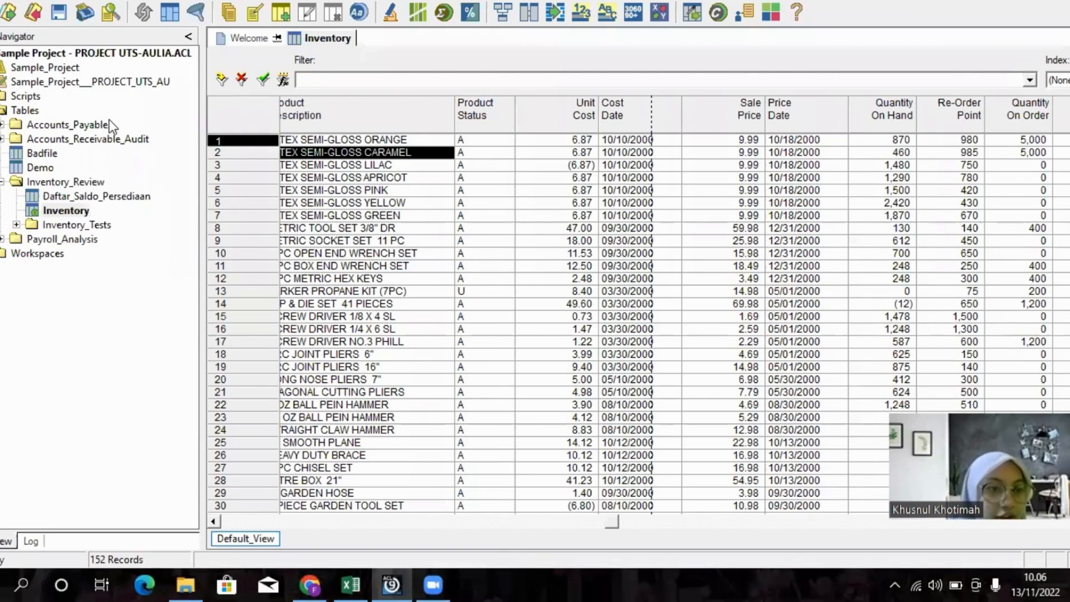
pyautogui.click(478, 208)
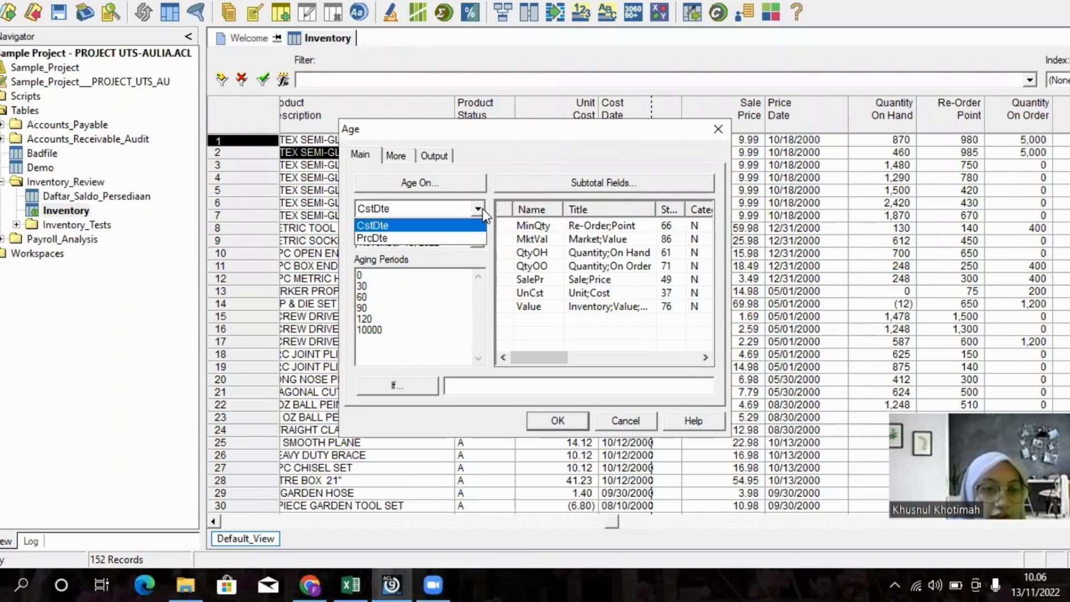
pyautogui.click(472, 240)
pyautogui.click(441, 241)
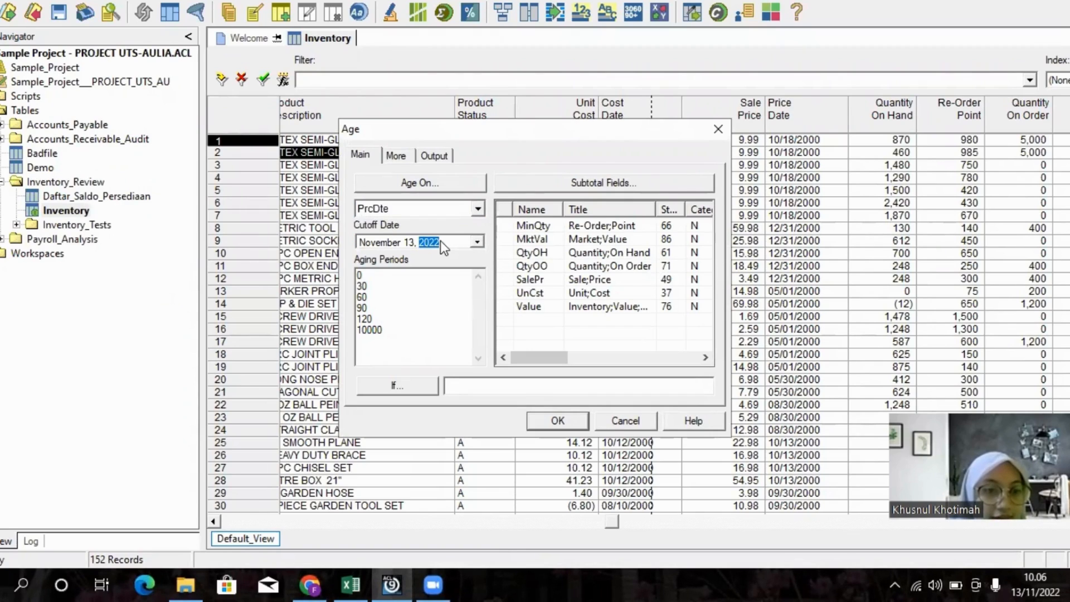
pyautogui.write('2000')
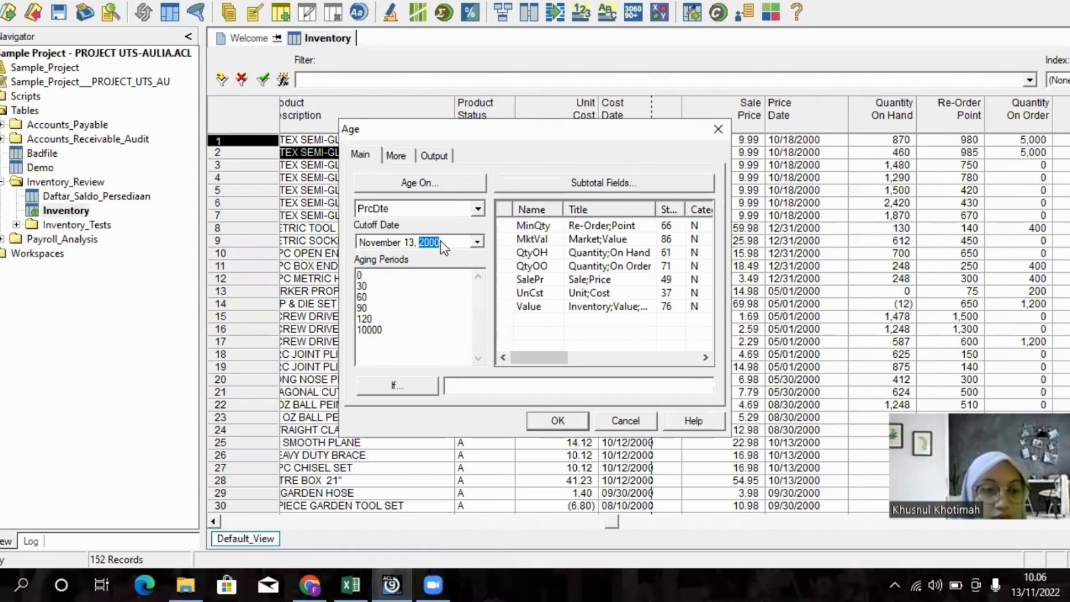
pyautogui.click(399, 243)
pyautogui.press('Up')
pyautogui.click(409, 242)
pyautogui.write('31')
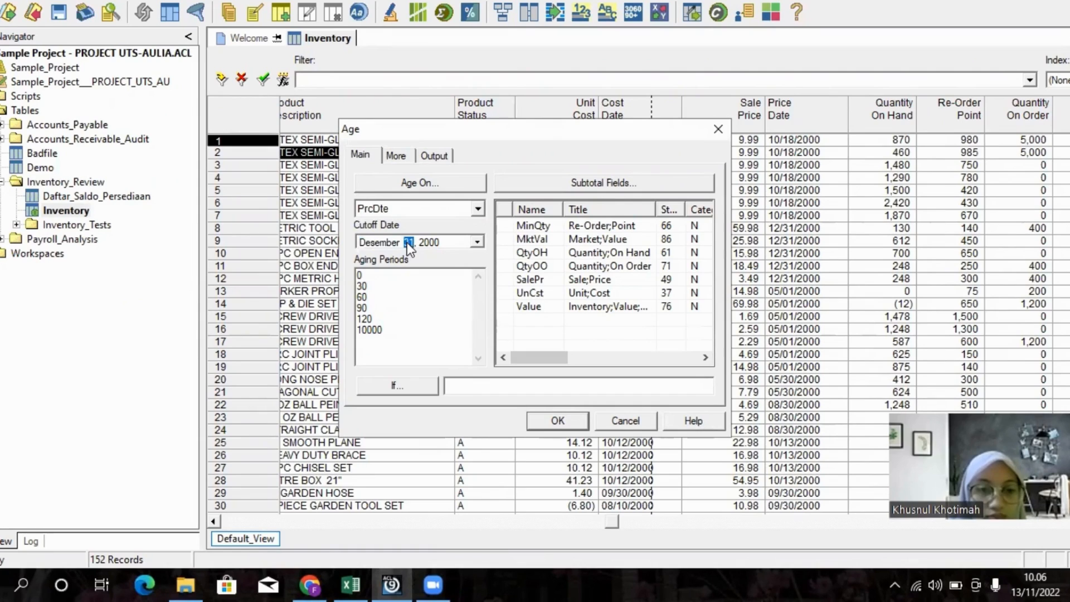
# - Add all available fields of the related Ar table as subtotal fields of the Age analysis
pyautogui.click(594, 181)
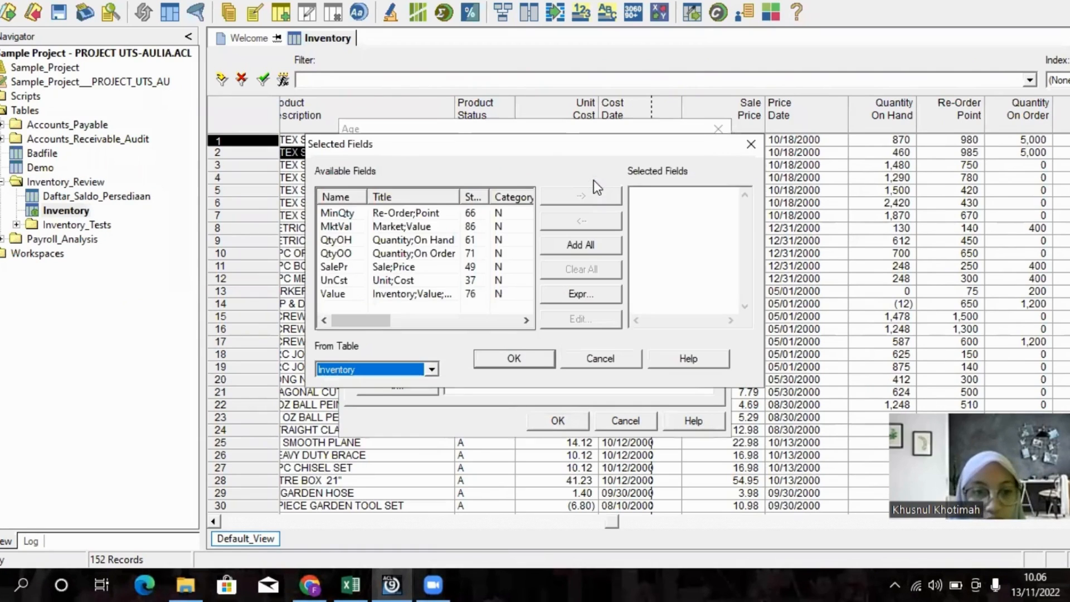
pyautogui.click(437, 371)
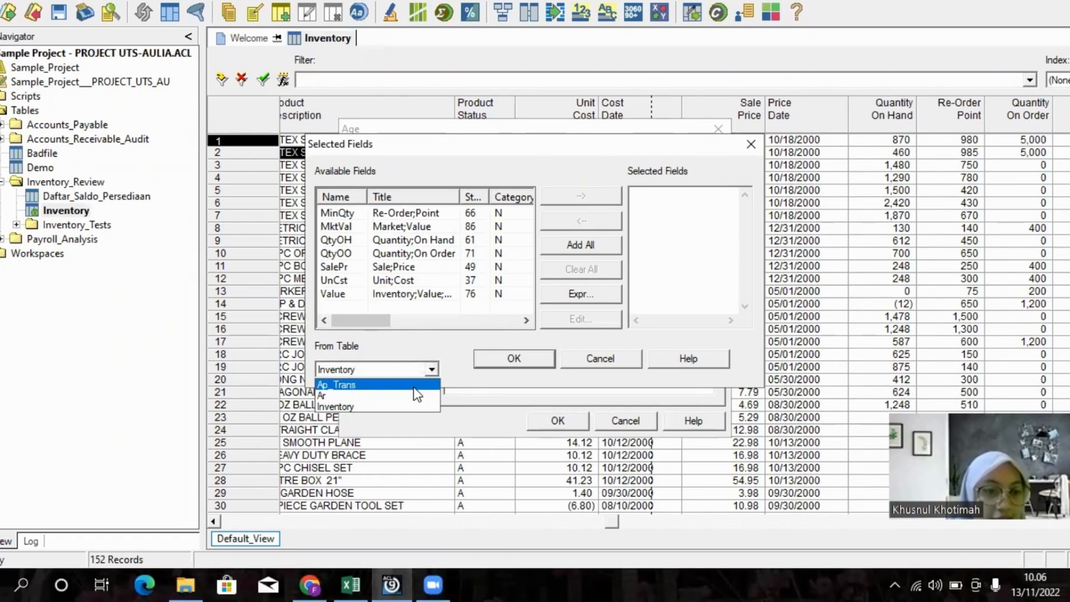
pyautogui.click(409, 396)
pyautogui.click(572, 244)
pyautogui.click(519, 363)
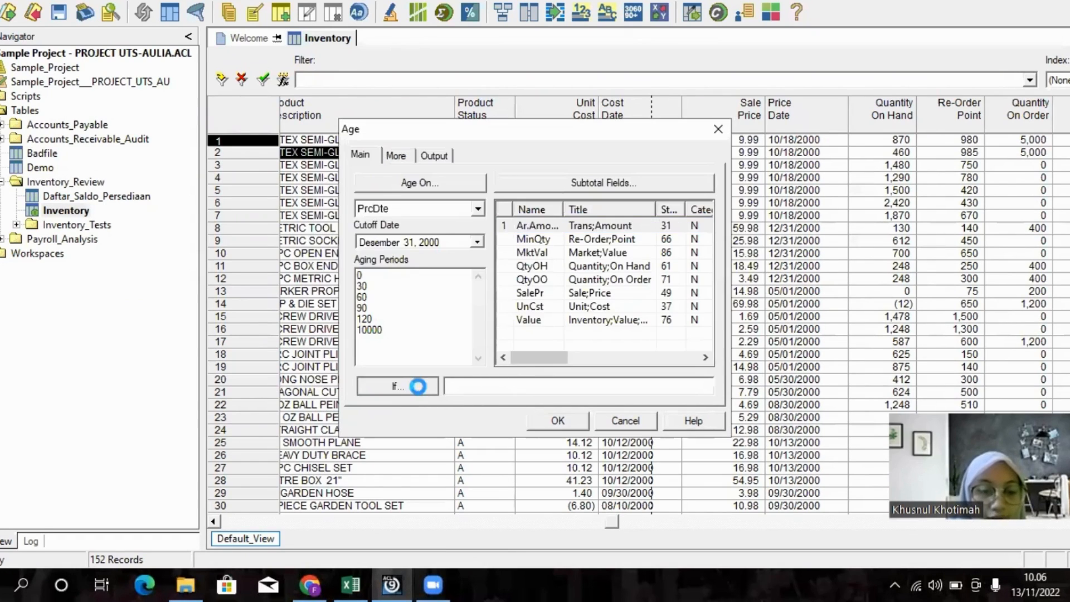
# - Begin the Age analysis If condition with the Ar table's Date field and a greater-than operator
pyautogui.click(419, 387)
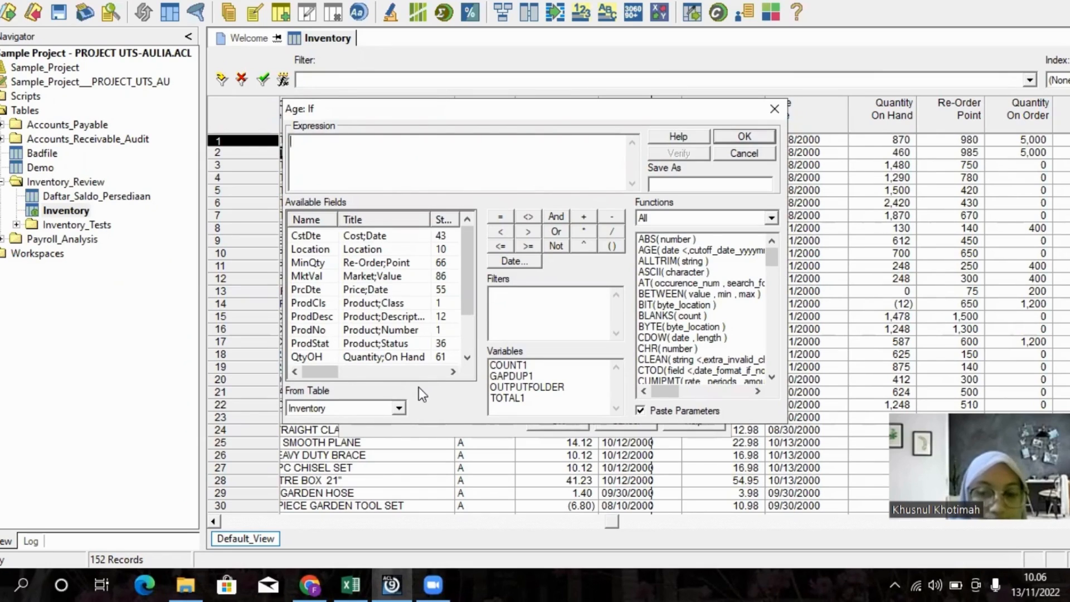
pyautogui.click(399, 408)
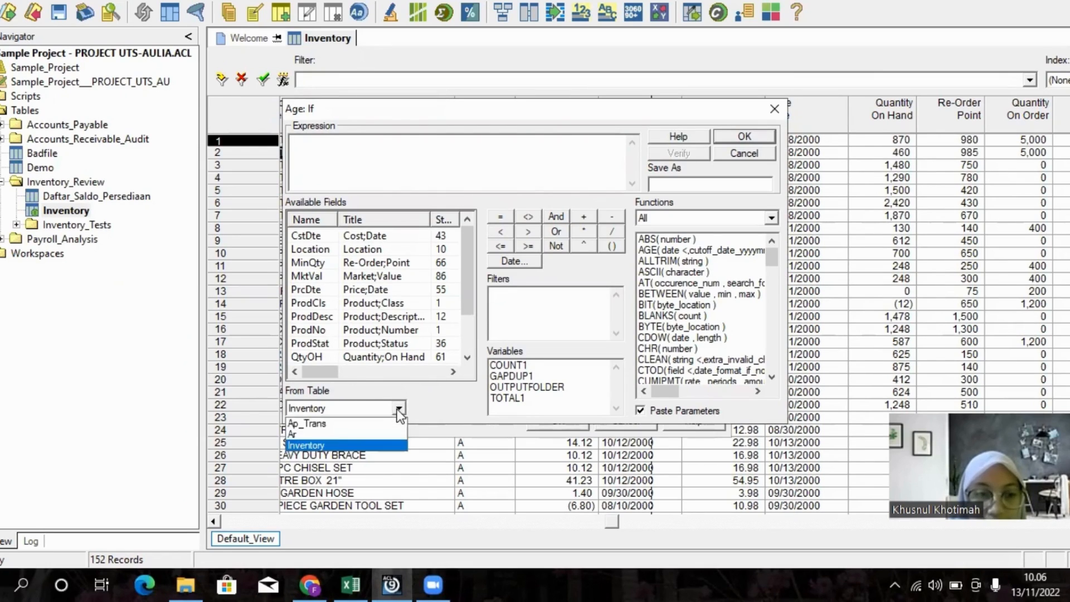
pyautogui.click(363, 434)
pyautogui.doubleClick(331, 249)
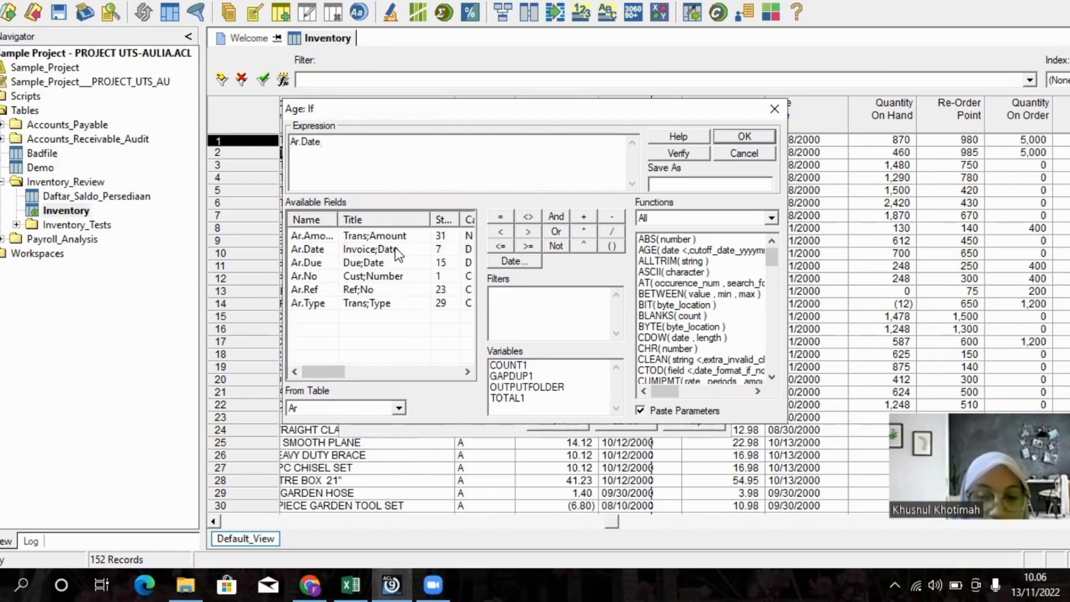
pyautogui.click(530, 229)
# - Insert the date 31 December 2000 into the condition, giving Ar.Date > `20001231`
pyautogui.click(534, 261)
pyautogui.click(537, 259)
pyautogui.write('2000')
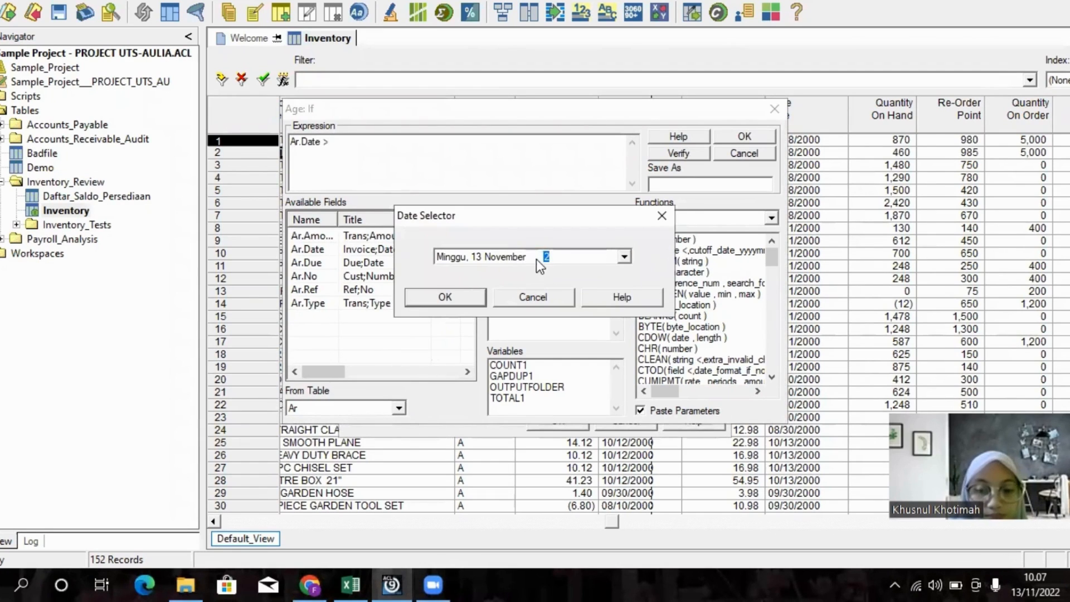
pyautogui.click(514, 256)
pyautogui.press('Up')
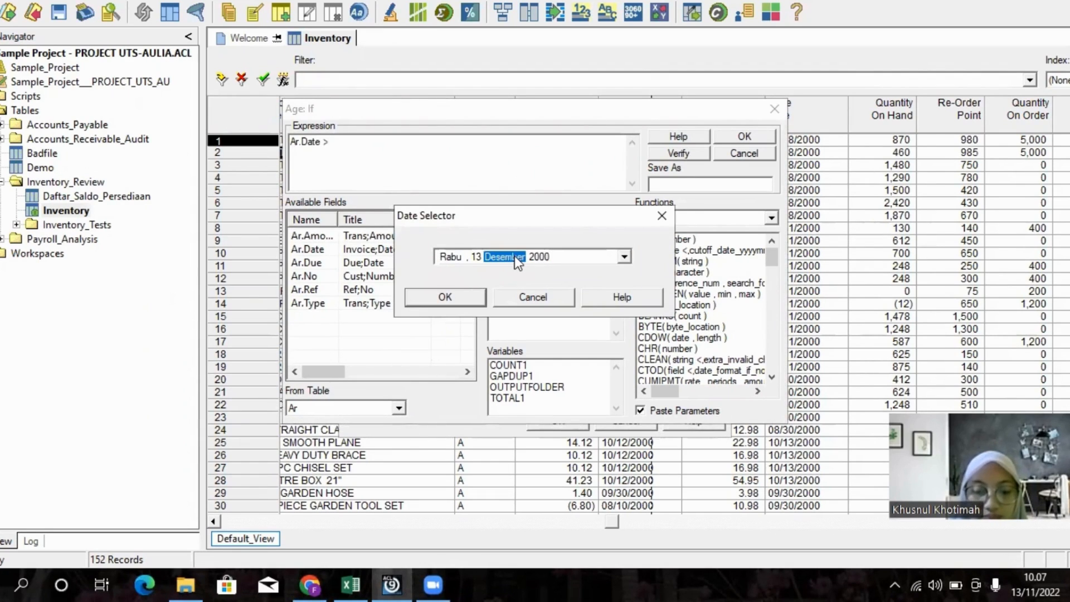
pyautogui.click(475, 257)
pyautogui.write('31')
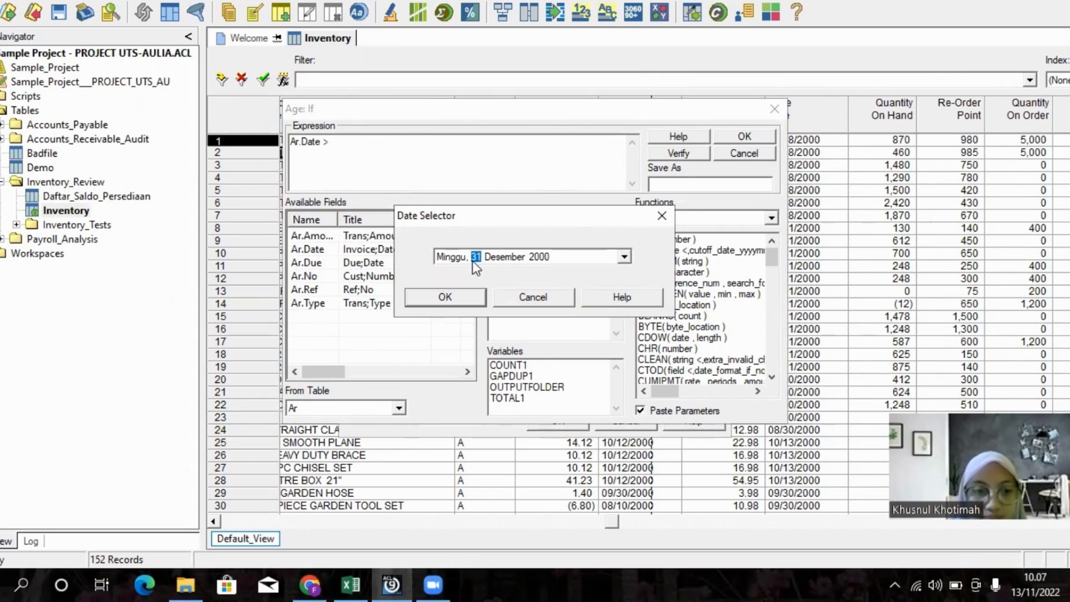
pyautogui.click(471, 295)
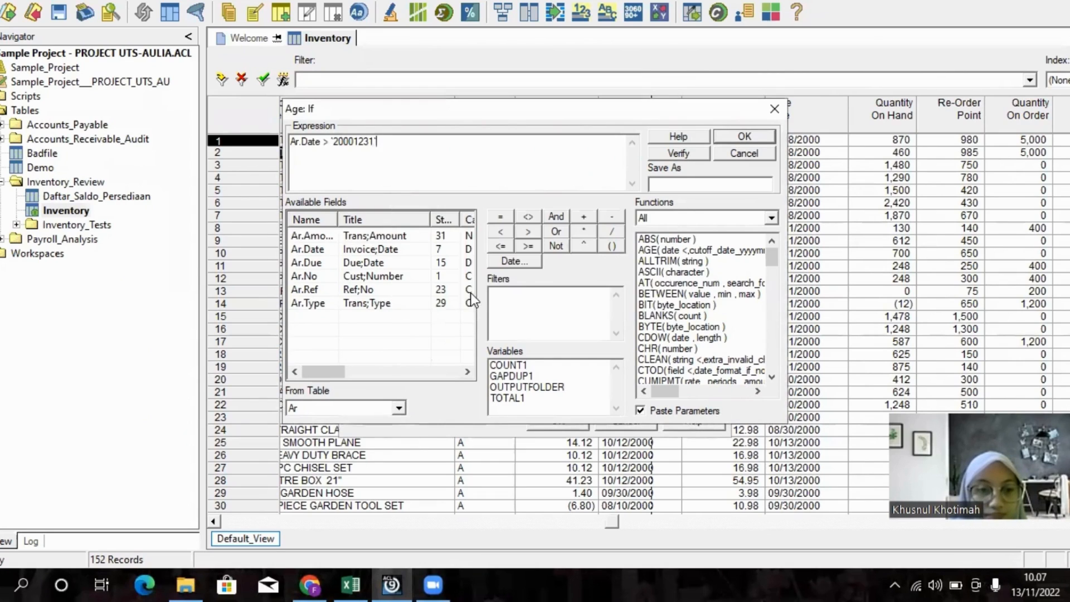
# - Verify and accept the Ar date condition, and run the Age analysis
pyautogui.click(679, 153)
pyautogui.click(571, 325)
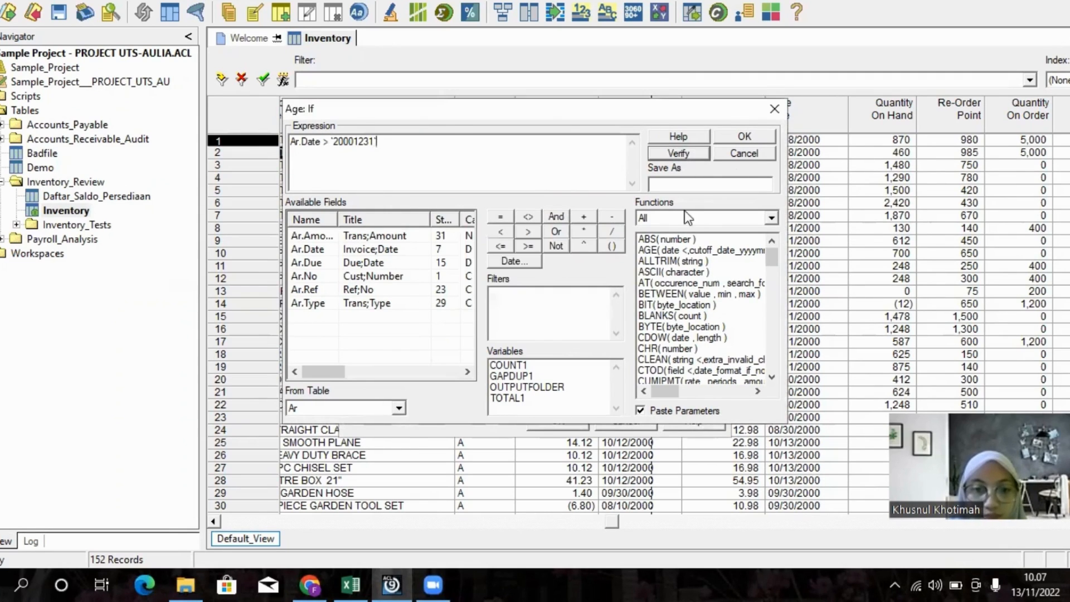
pyautogui.click(757, 136)
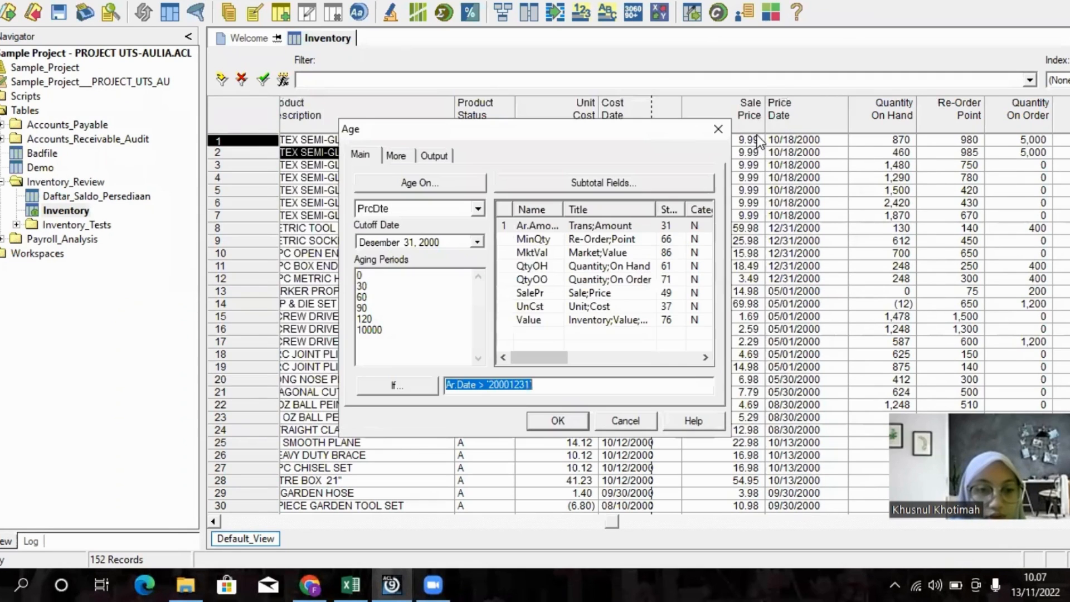
pyautogui.click(558, 420)
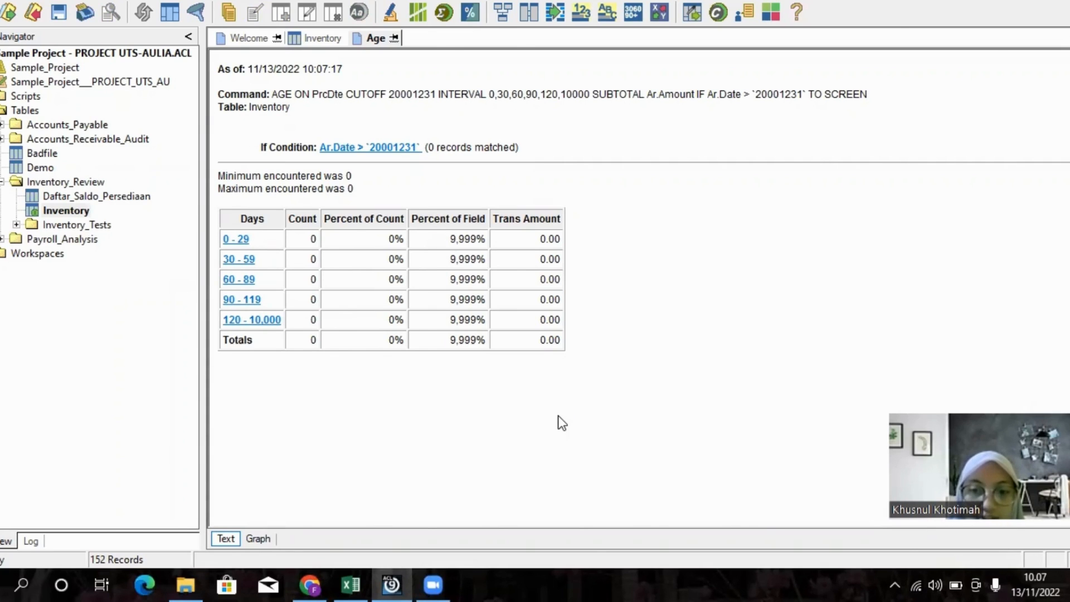
# - Switch to the Excel procedure sheet to review the Akurasi procedures from Bukti Audit 4.1, and return to ACL, closing the Age result
pyautogui.hotkey('alt', 'Tab')
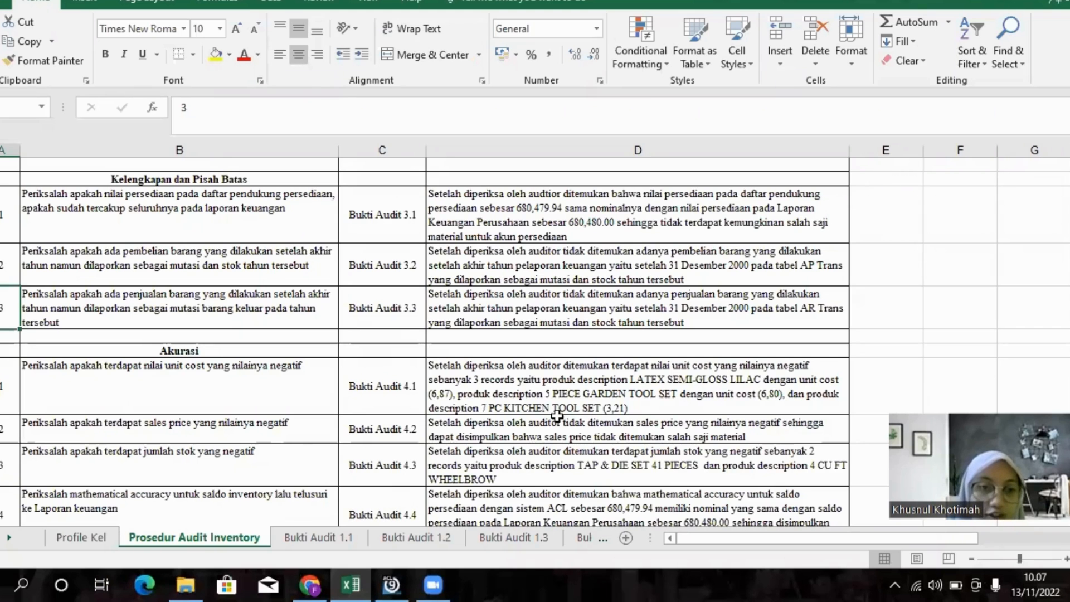
pyautogui.click(14, 404)
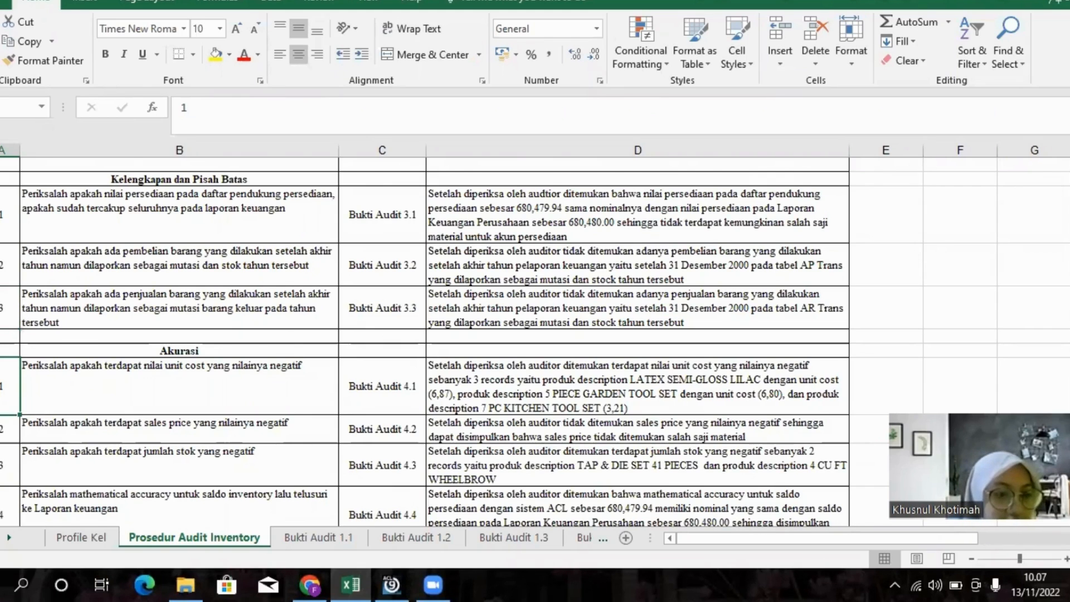
pyautogui.scroll(-2, 535, 335)
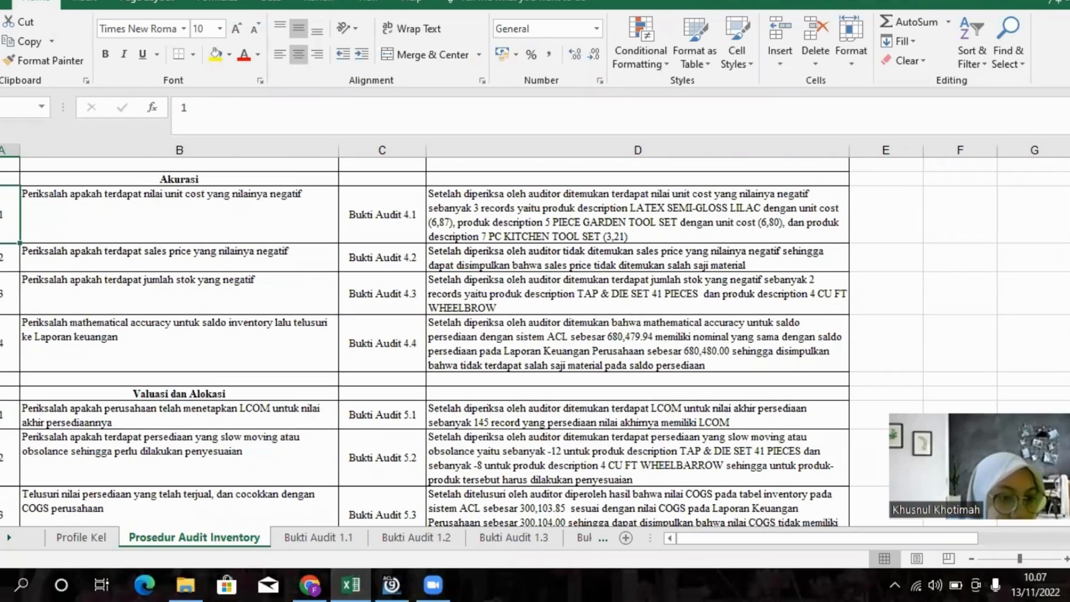
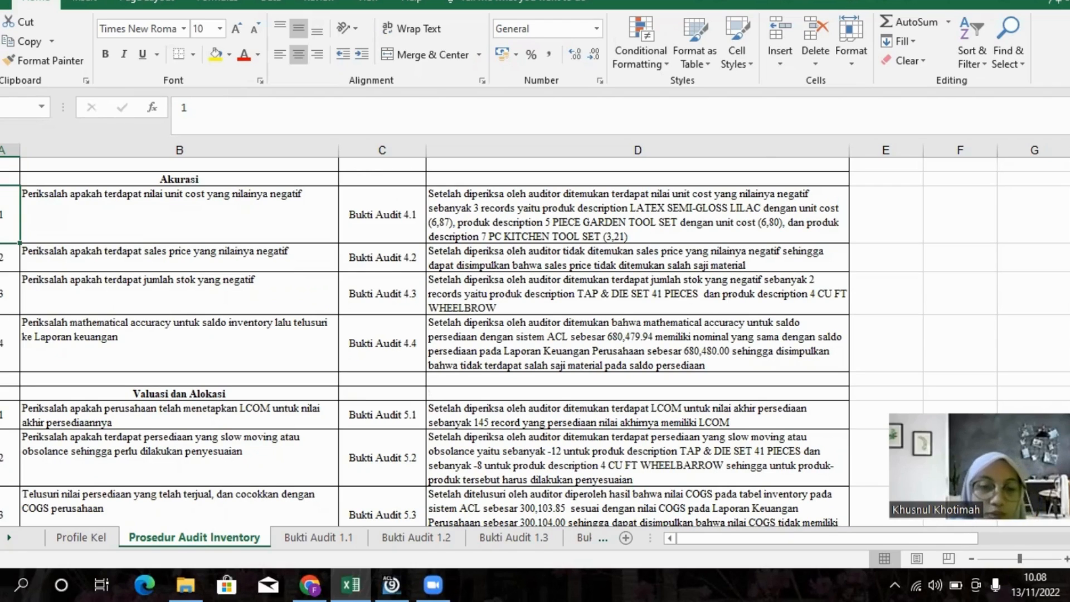
pyautogui.hotkey('alt', 'Tab')
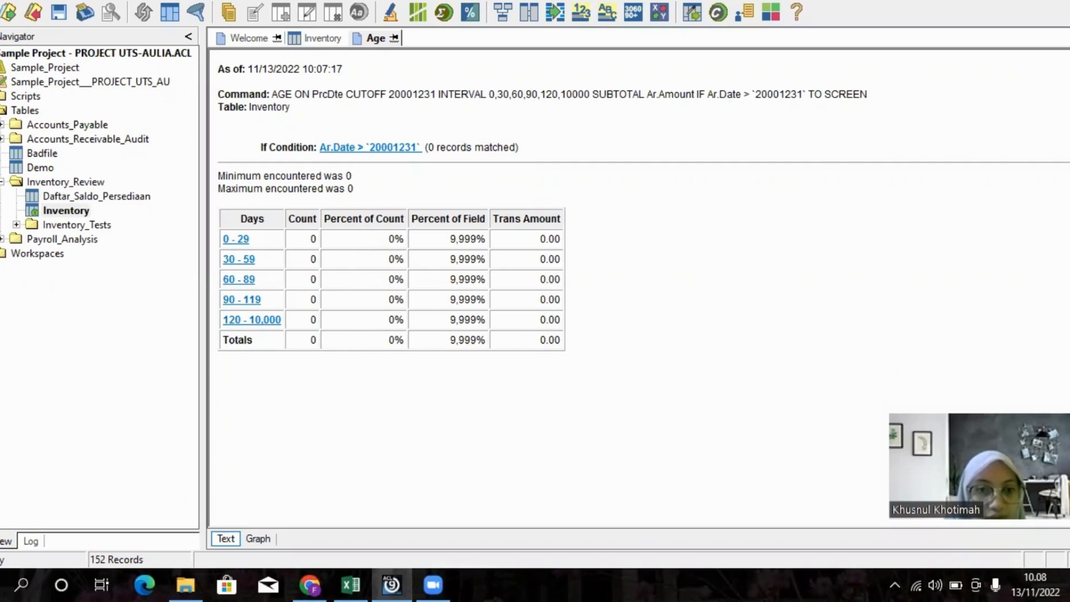
pyautogui.click(1069, 38)
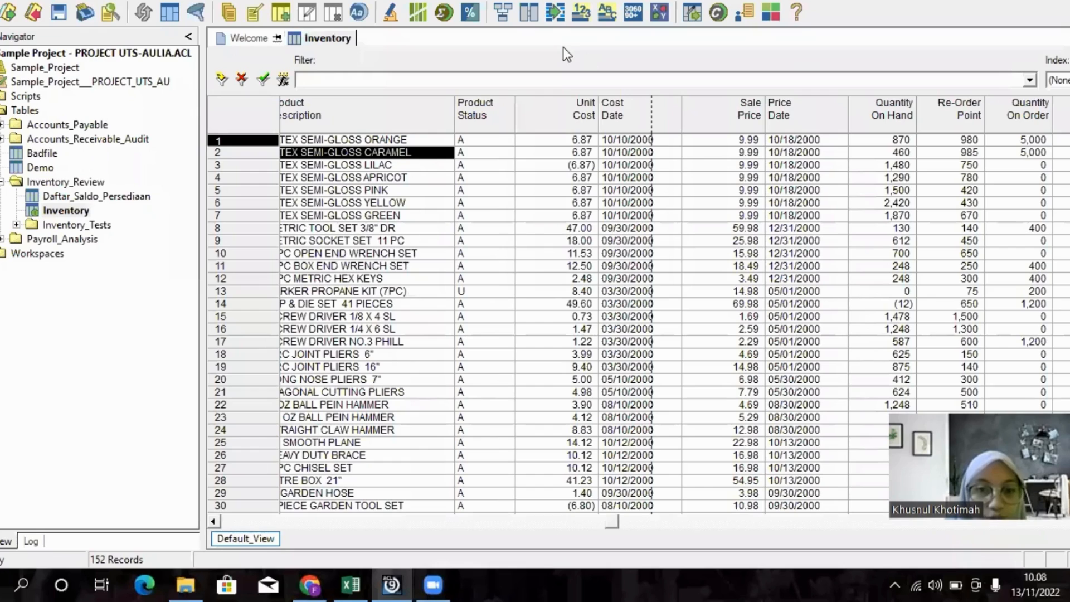
# - Start a Count on the Inventory table with the If condition UnCst < 0 to find negative unit costs
pyautogui.click(241, 89)
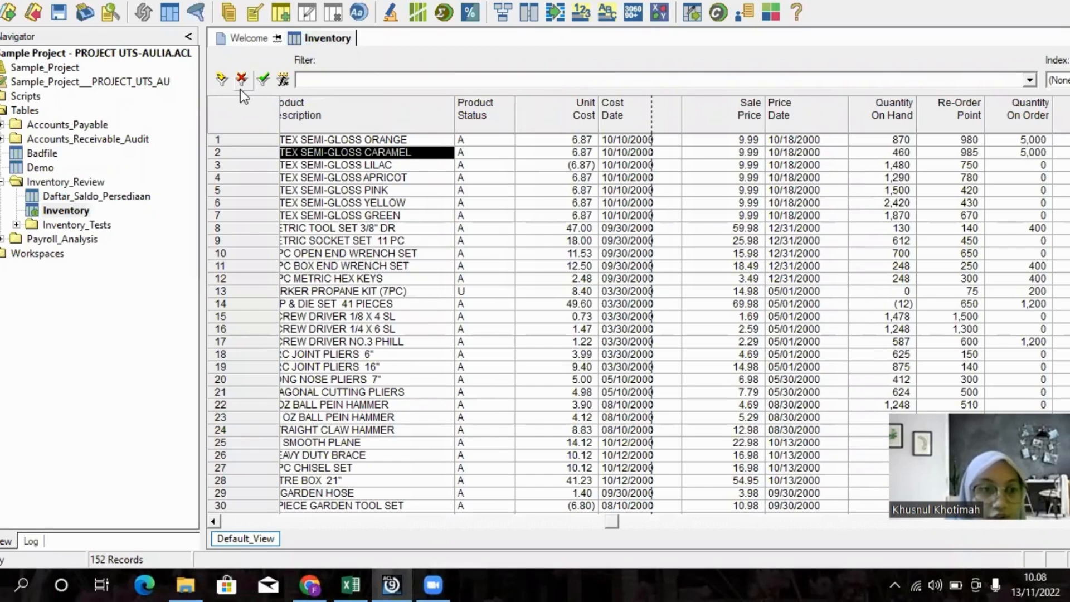
pyautogui.click(98, 0)
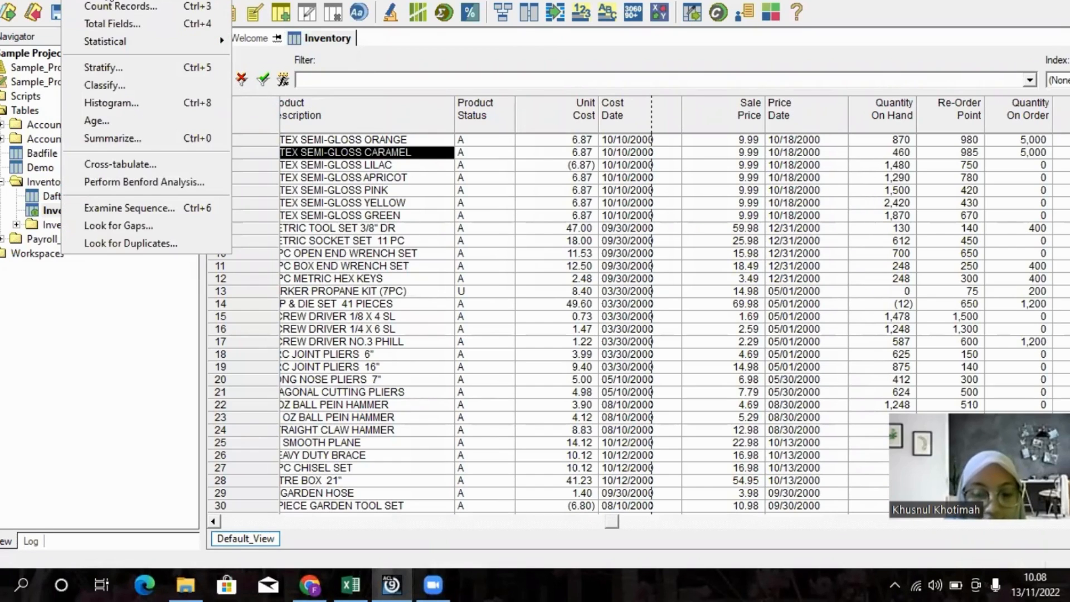
pyautogui.click(95, 7)
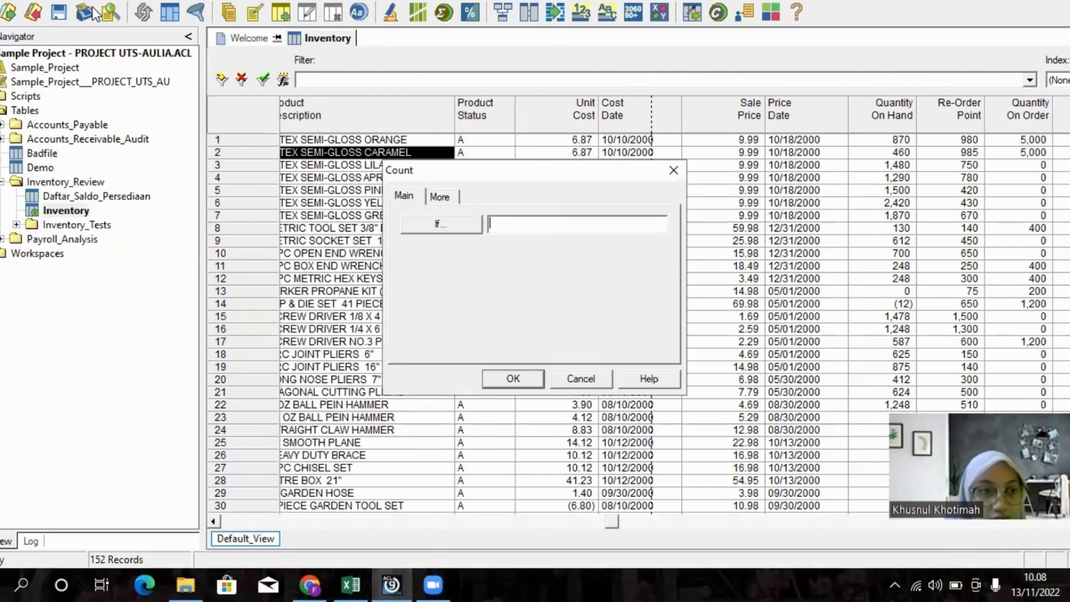
pyautogui.click(422, 222)
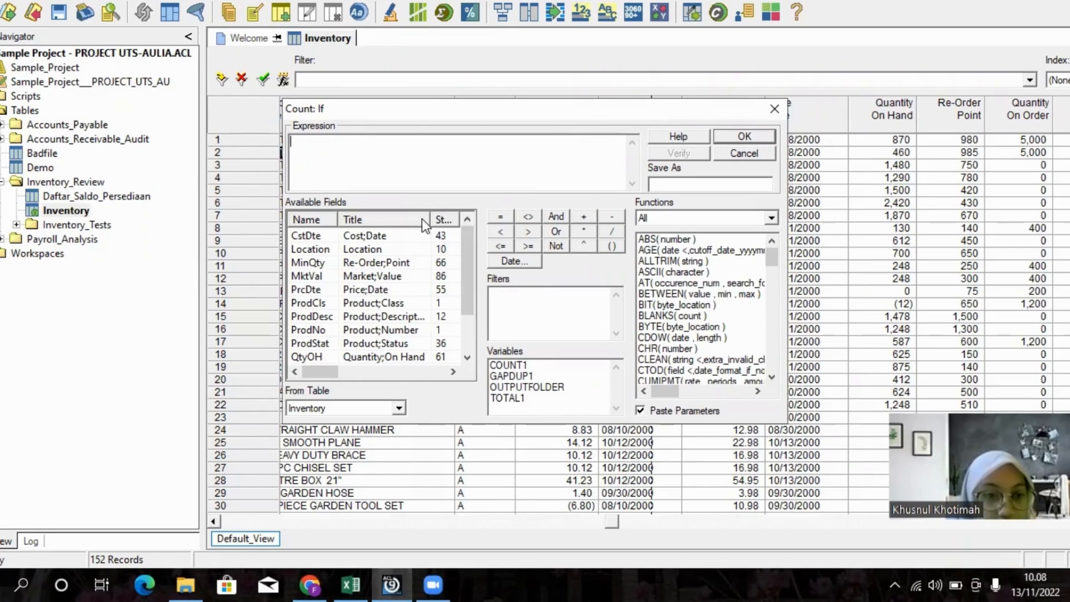
pyautogui.moveTo(470, 270); pyautogui.dragTo(466, 310)
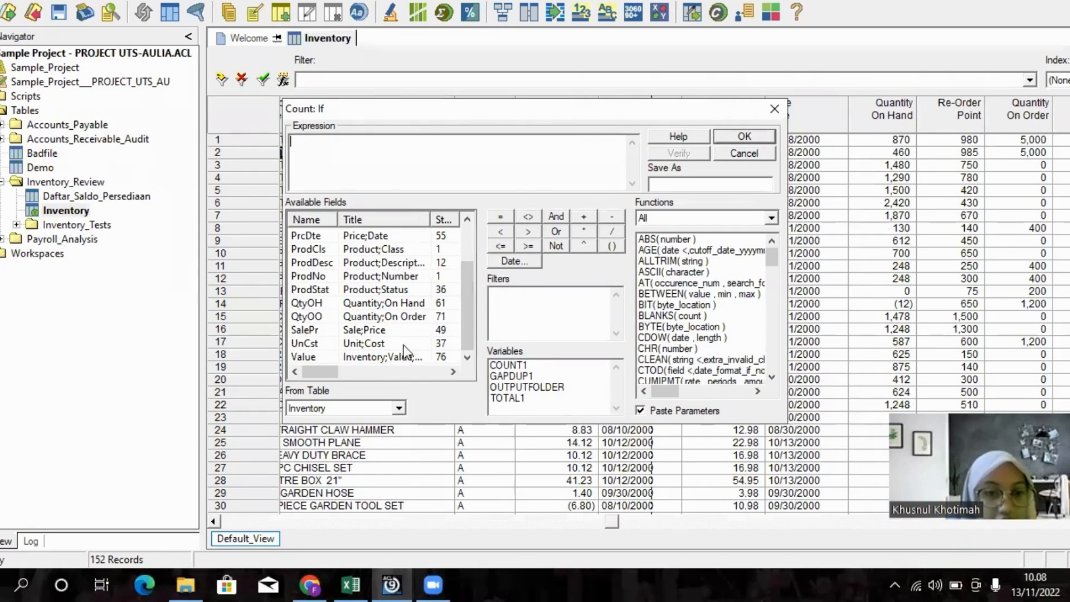
pyautogui.doubleClick(390, 342)
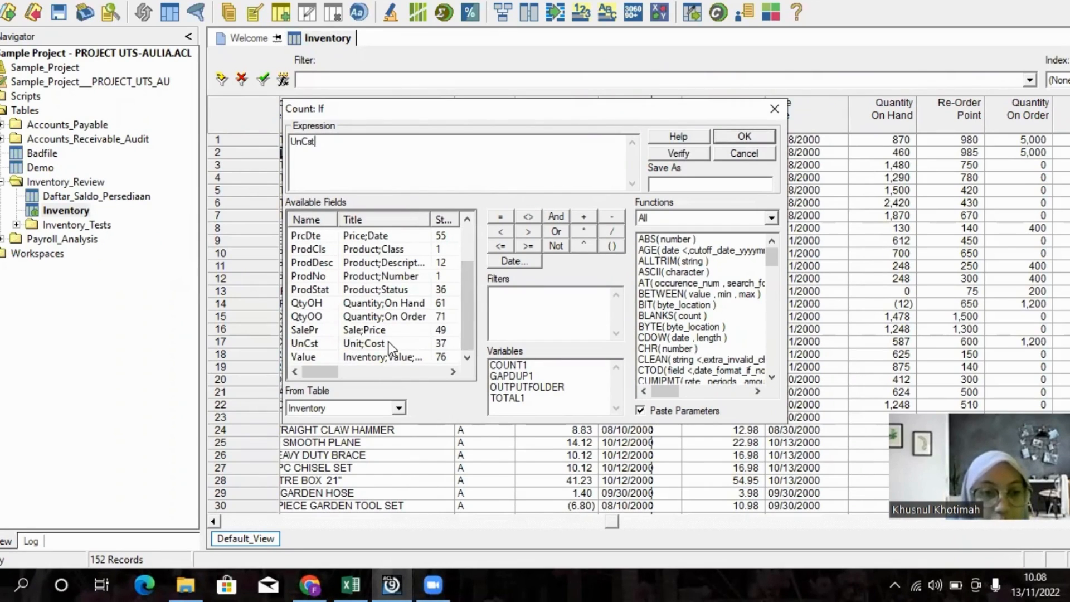
pyautogui.click(506, 229)
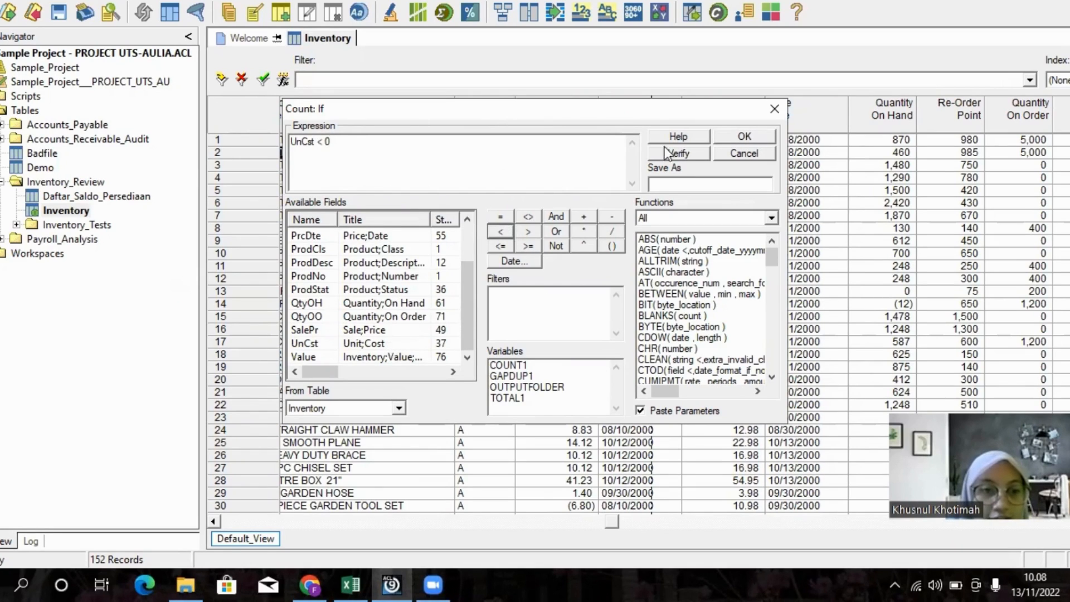
# - Verify and accept the unit cost condition, run the Count, and open the matching Inventory records
pyautogui.click(690, 150)
pyautogui.click(568, 328)
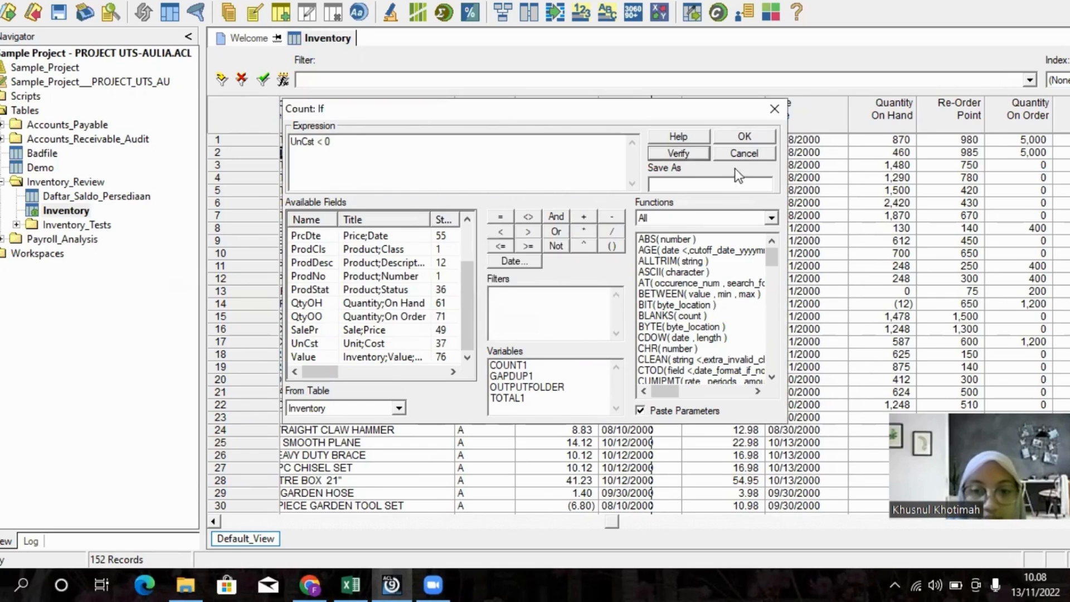
pyautogui.click(742, 135)
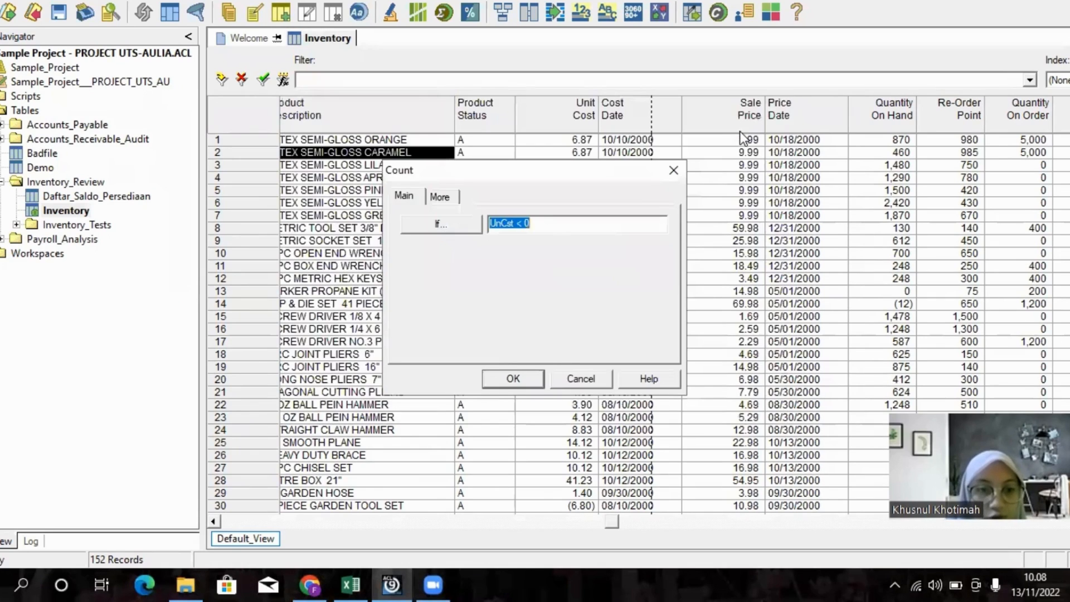
pyautogui.click(526, 382)
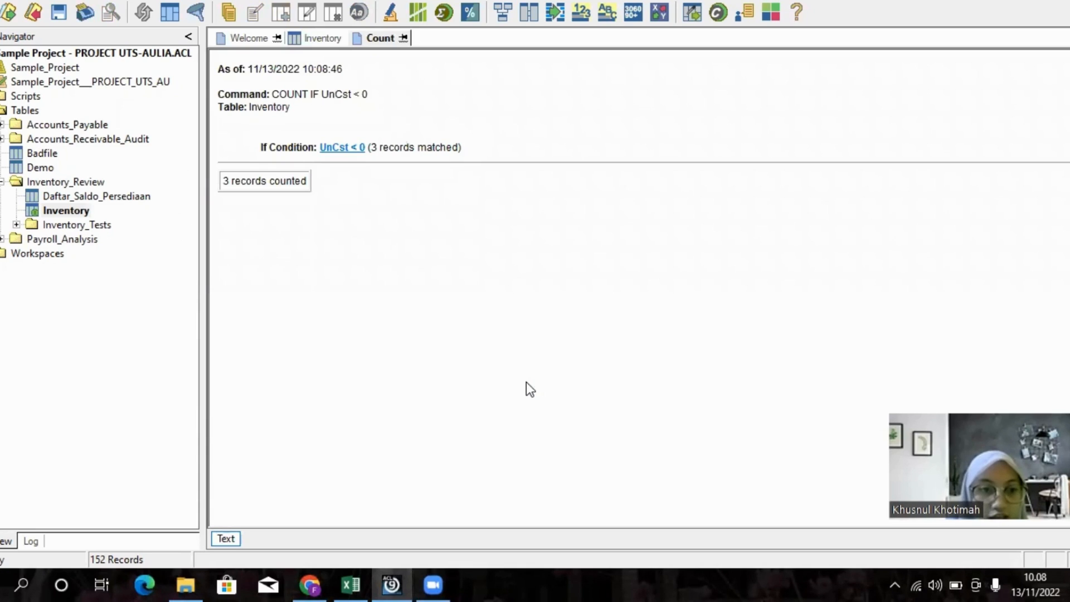
pyautogui.click(357, 148)
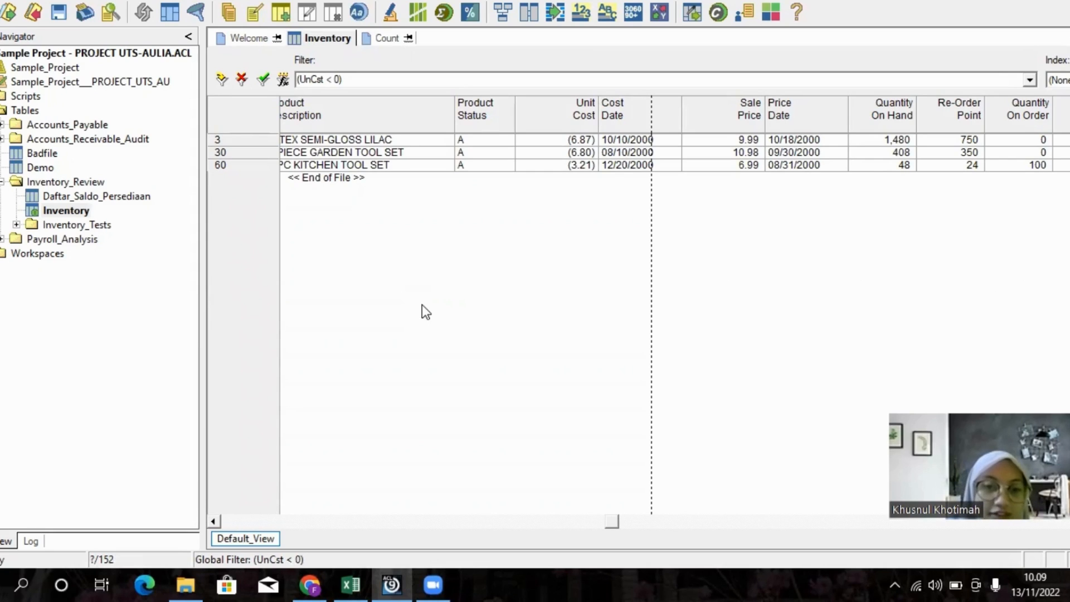
# - Review Akurasi procedure 2 on negative sales prices in the Excel procedure sheet, and return to ACL
pyautogui.click(348, 584)
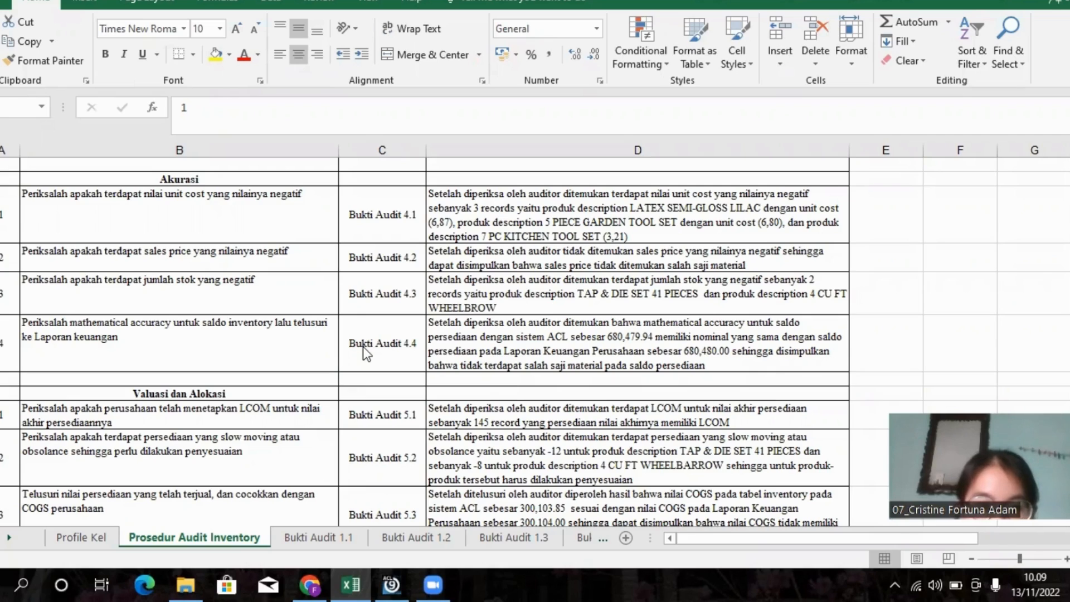
pyautogui.click(4, 260)
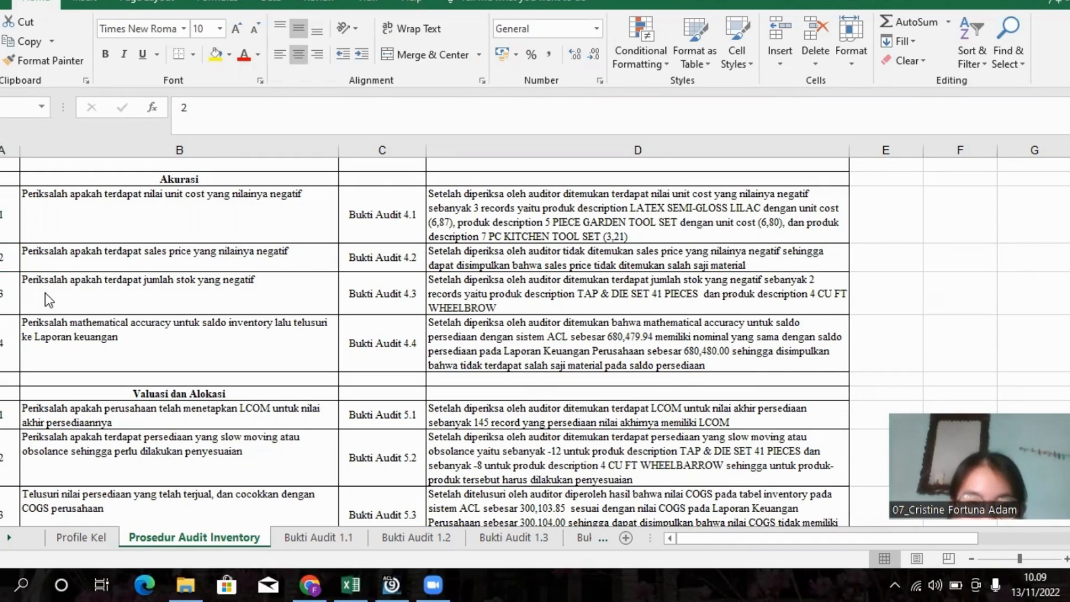
pyautogui.click(392, 585)
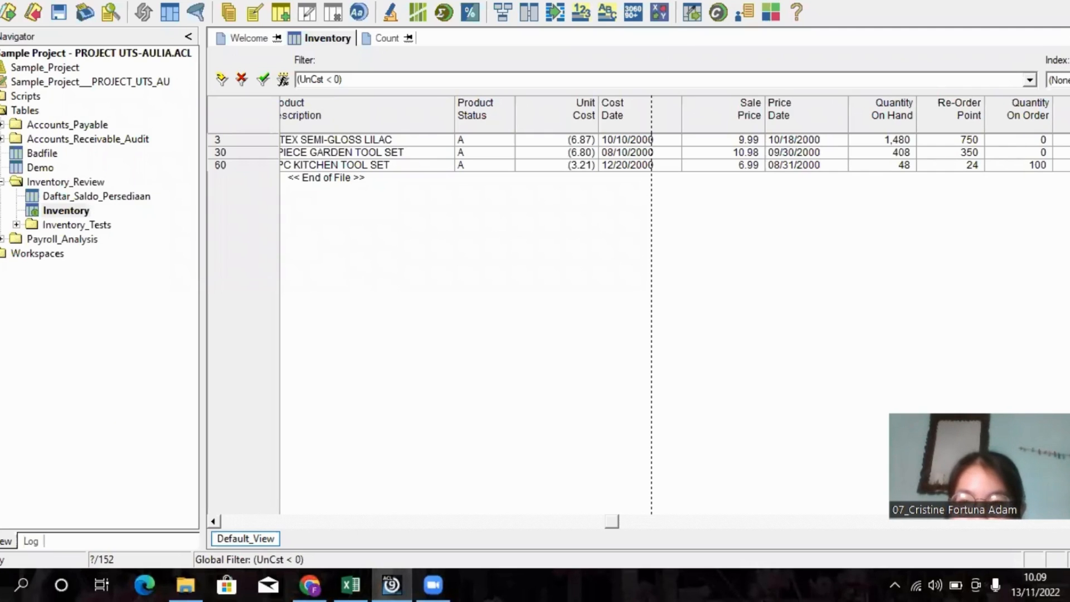
# - Close the unit cost Count result, reopen the Inventory table, and remove its UnCst < 0 filter
pyautogui.click(1069, 38)
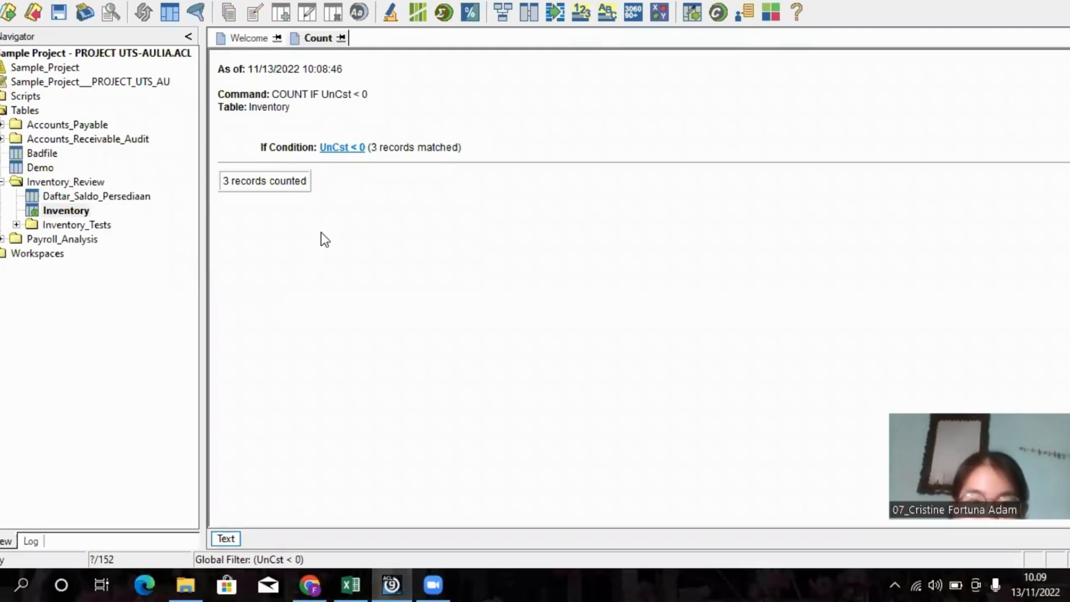
pyautogui.doubleClick(55, 208)
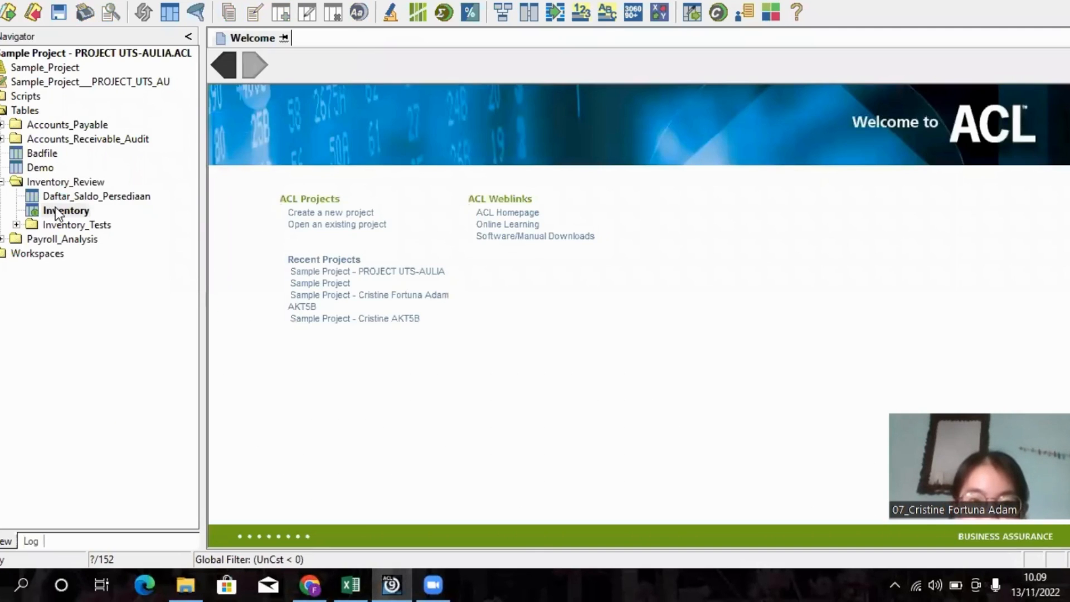
pyautogui.doubleClick(56, 207)
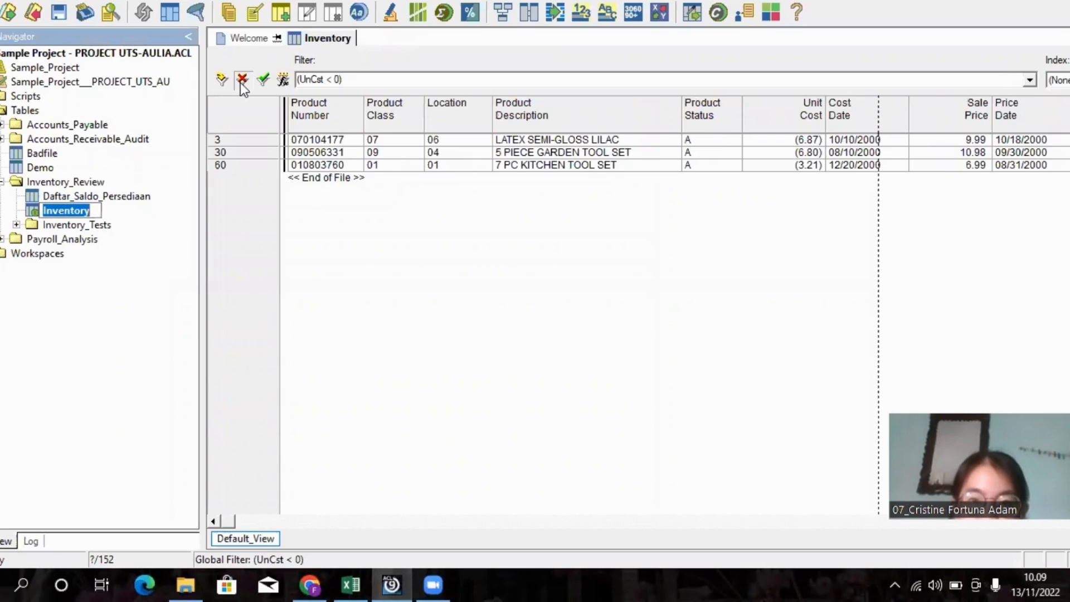
pyautogui.click(242, 83)
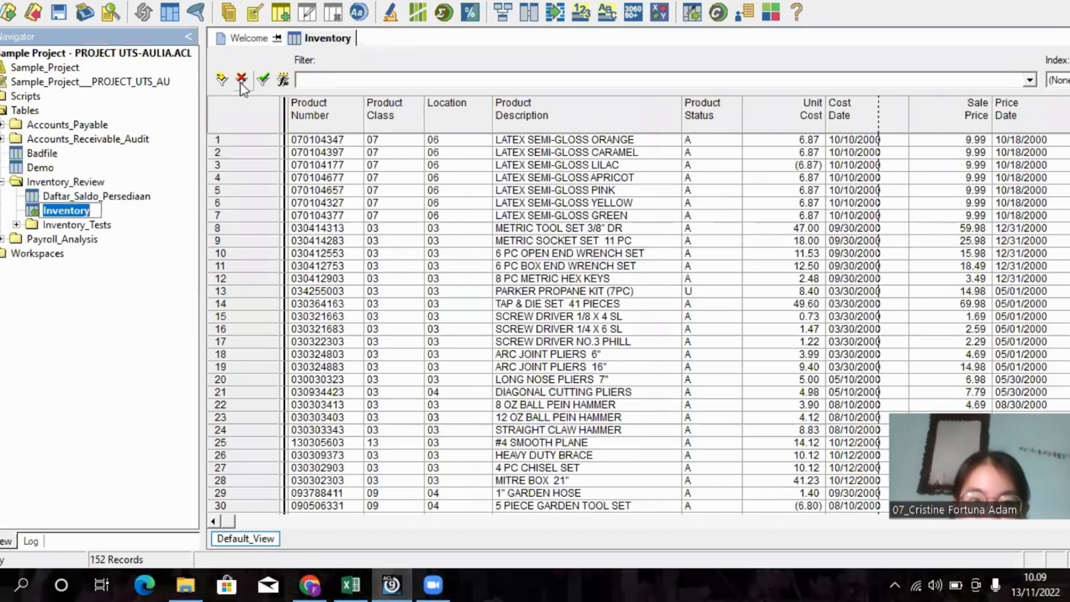
# - Start a Count on the Inventory table with the If condition SalePr < 0 to find negative sales prices
pyautogui.click(83, 0)
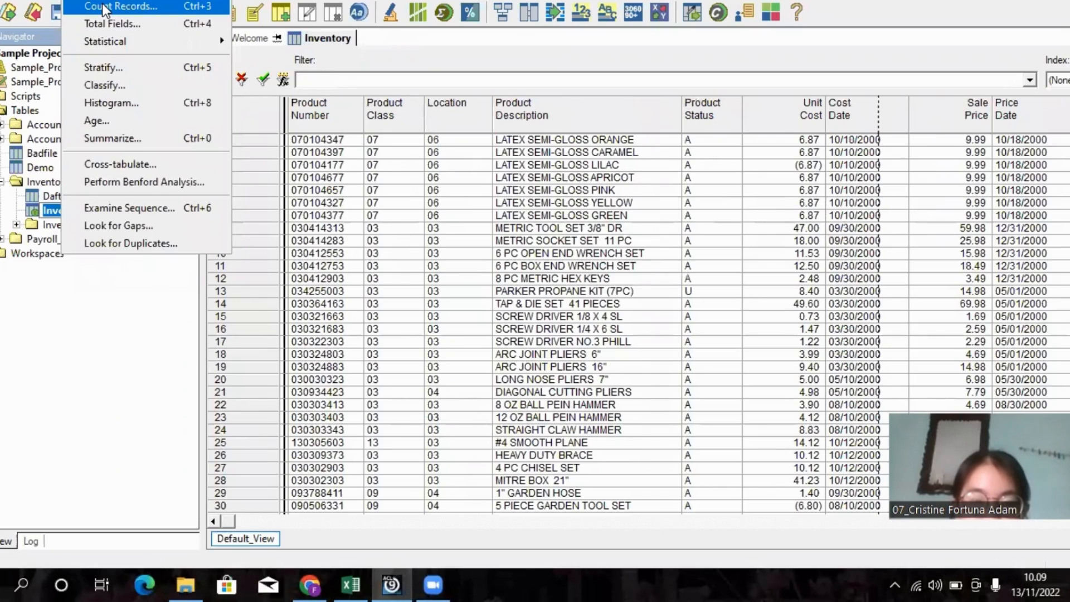
pyautogui.click(103, 7)
pyautogui.click(466, 220)
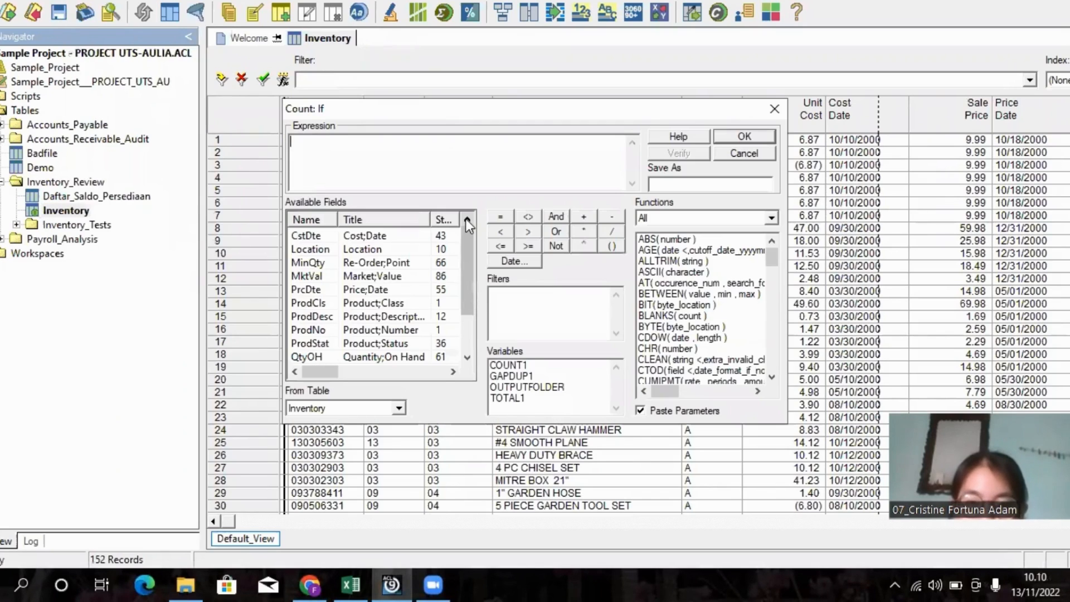
pyautogui.moveTo(463, 281); pyautogui.dragTo(424, 323)
pyautogui.doubleClick(409, 344)
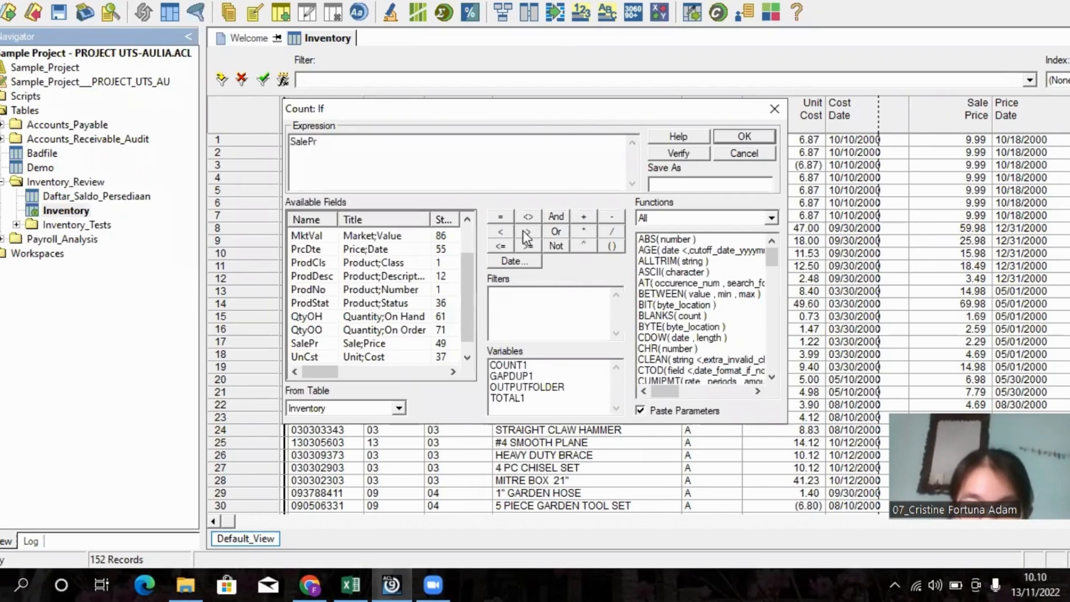
pyautogui.click(501, 232)
pyautogui.write('0')
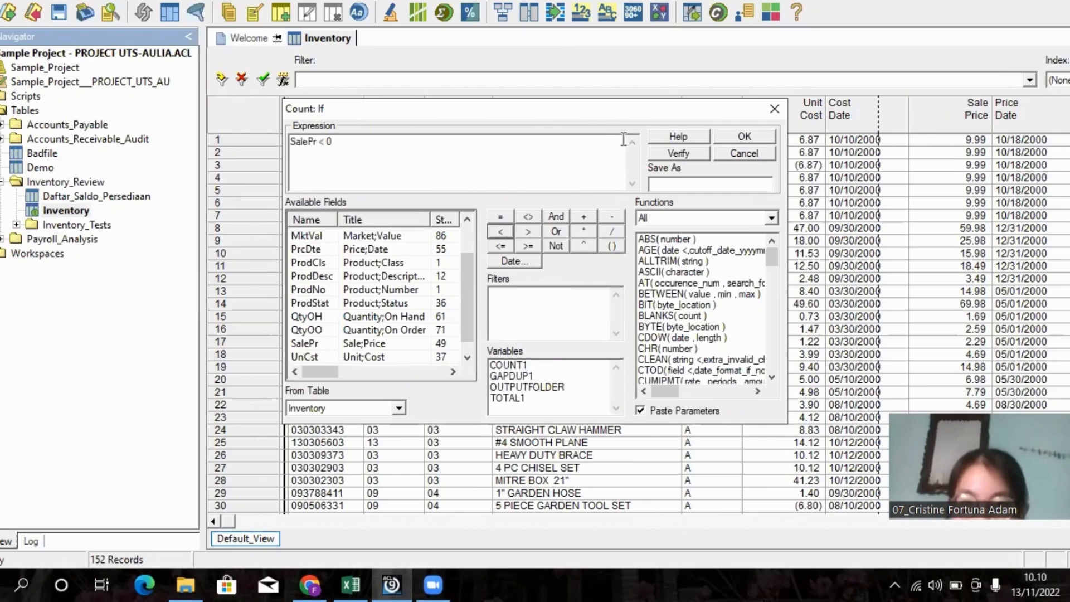
# - Verify and accept the sale price condition, run the Count, and open the filtered Inventory view from its result
pyautogui.click(674, 152)
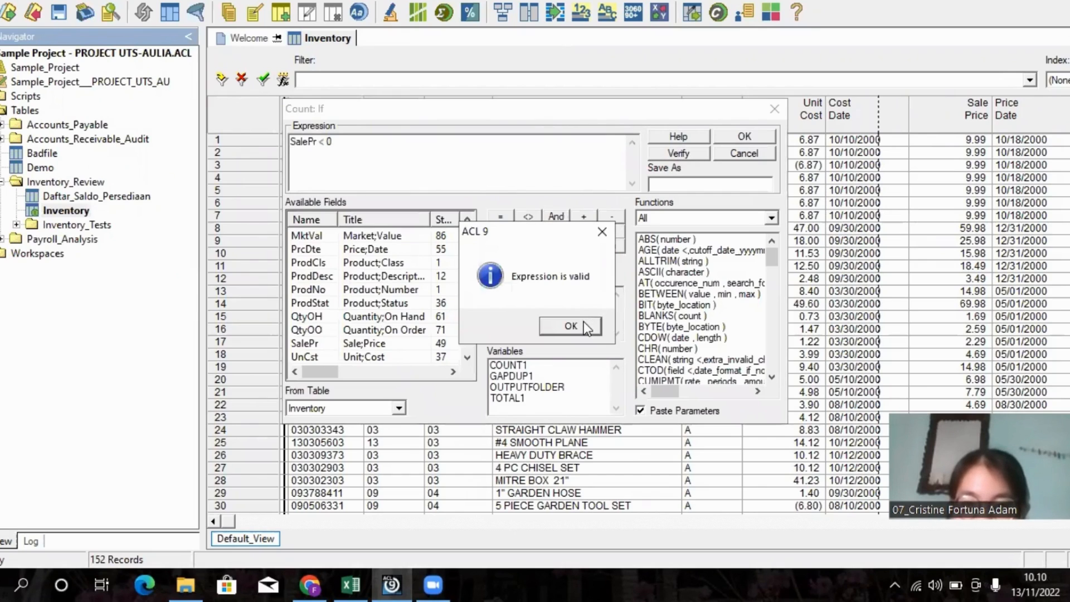
pyautogui.click(582, 324)
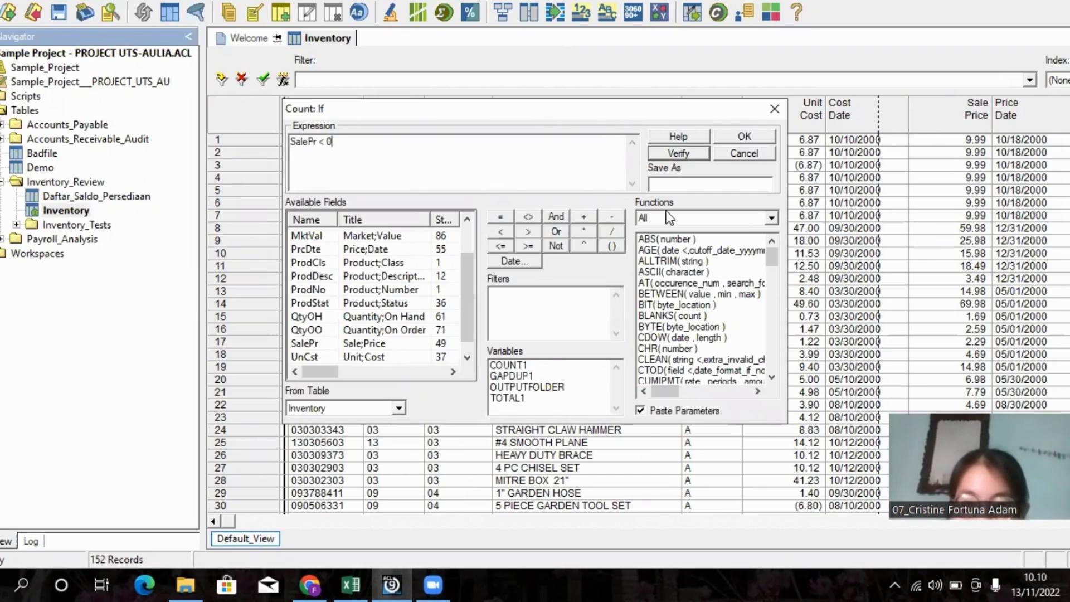
pyautogui.click(745, 139)
pyautogui.click(507, 380)
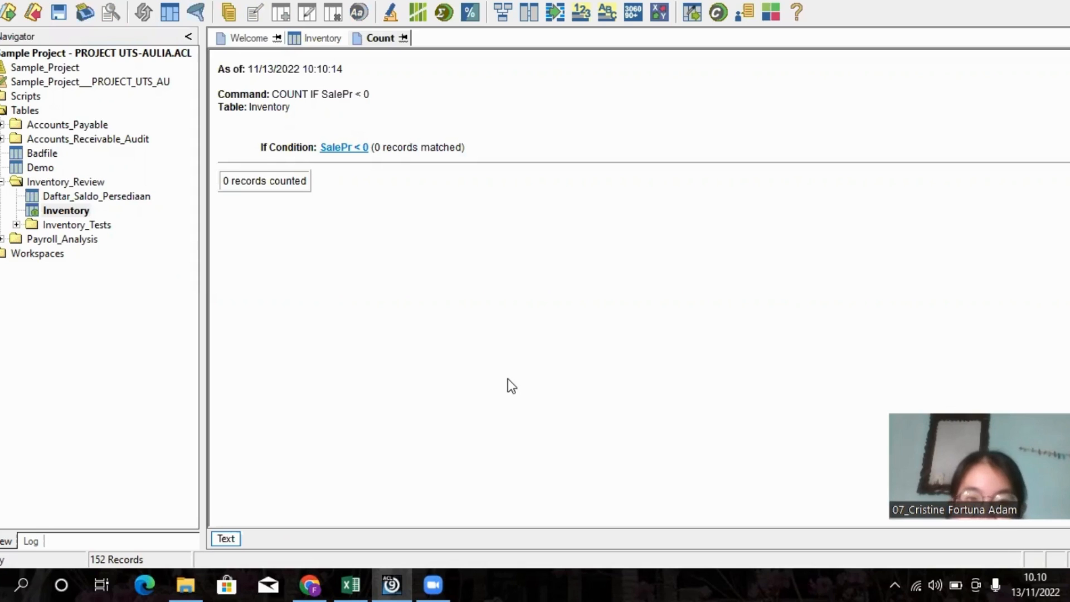
pyautogui.click(337, 148)
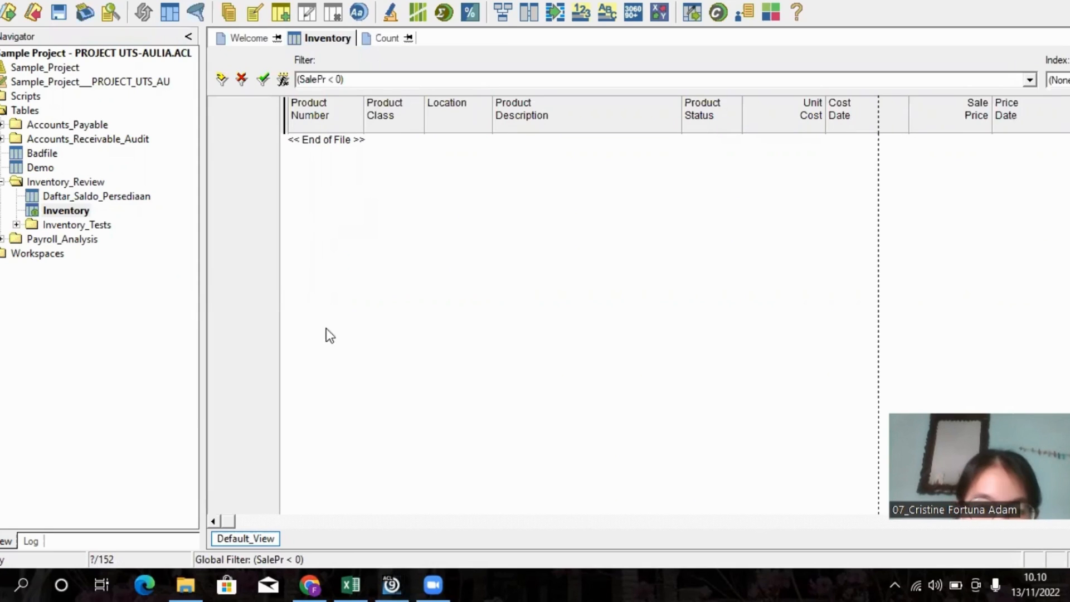
# - Review Akurasi procedure 3 on negative stock quantities in the Excel procedure sheet, and return to ACL
pyautogui.click(351, 585)
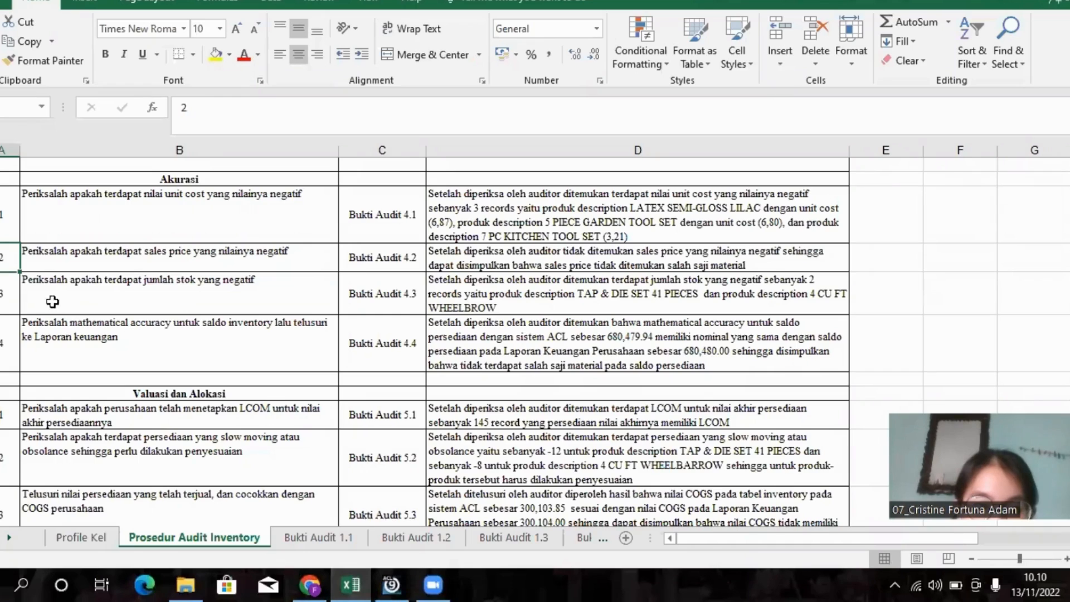
pyautogui.click(5, 302)
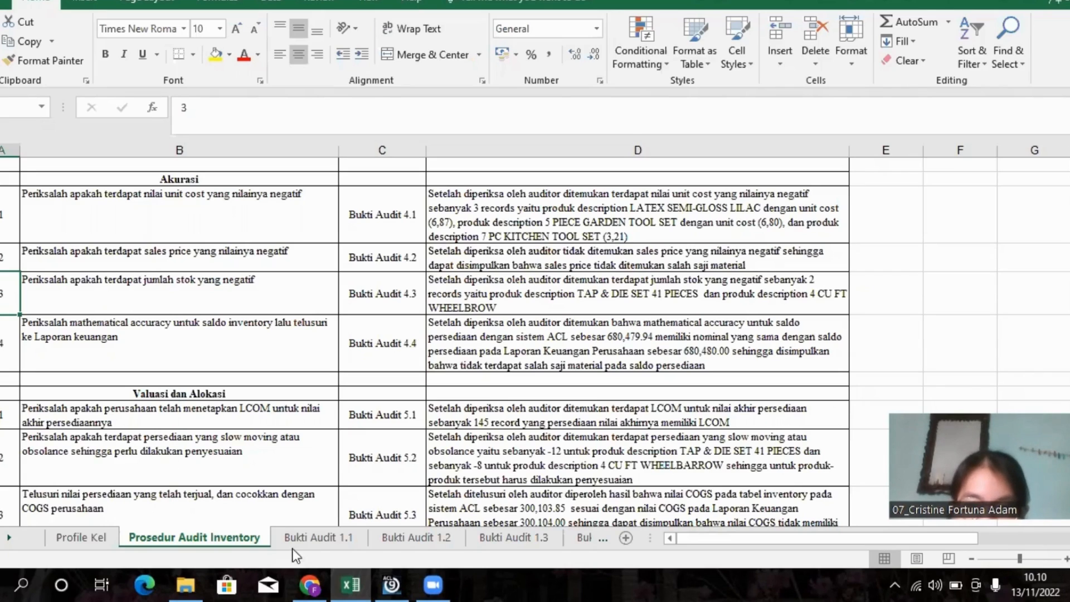
pyautogui.click(391, 584)
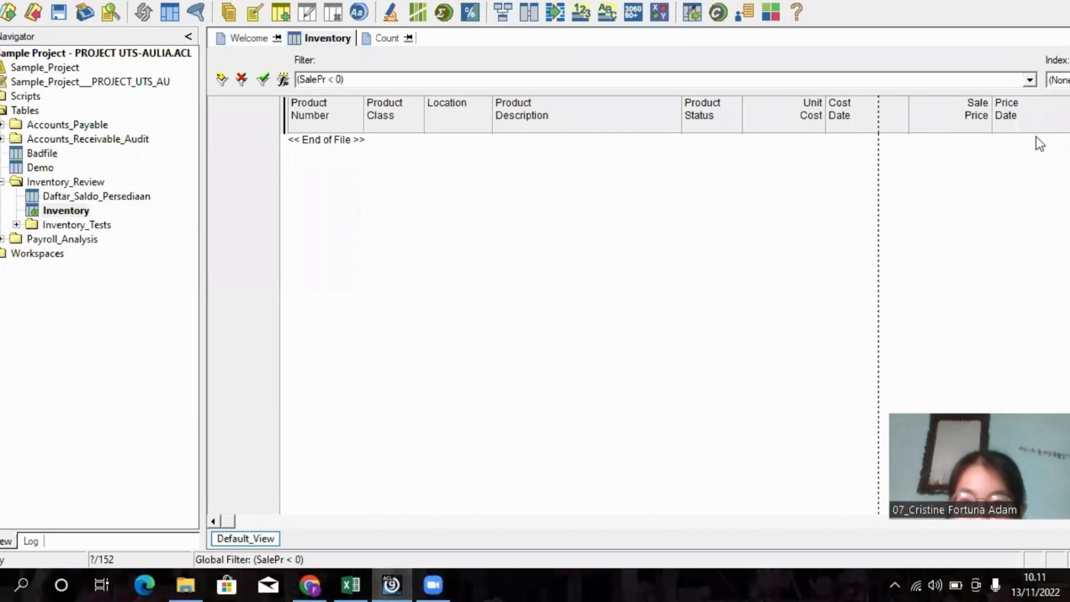
# - Remove the SalePr < 0 filter from the Inventory table and close the sale price Count result
pyautogui.click(241, 79)
pyautogui.click(382, 39)
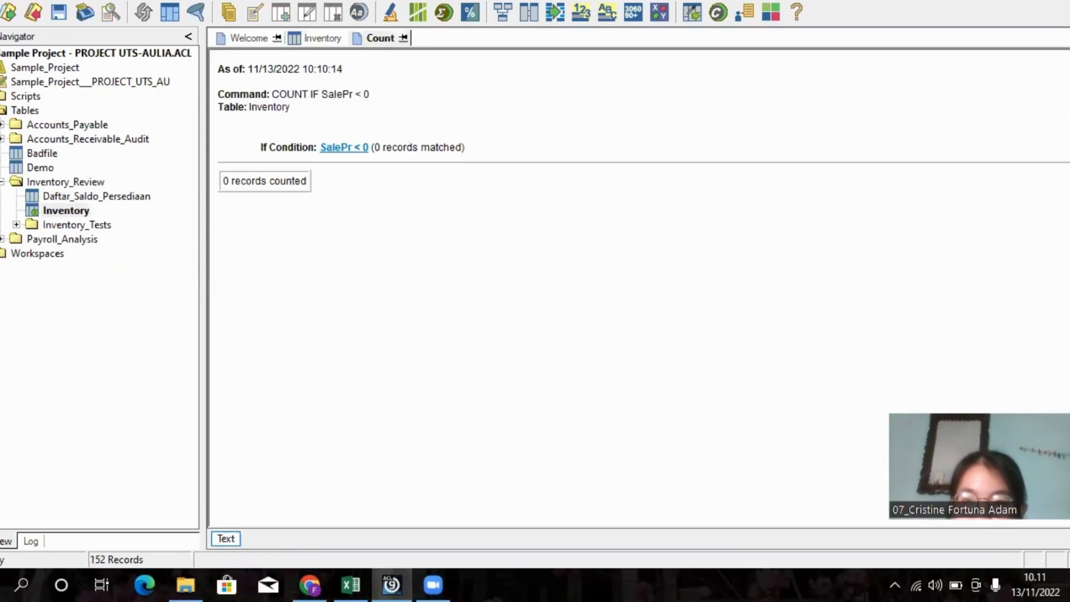
pyautogui.hotkey('ctrl', 'F4')
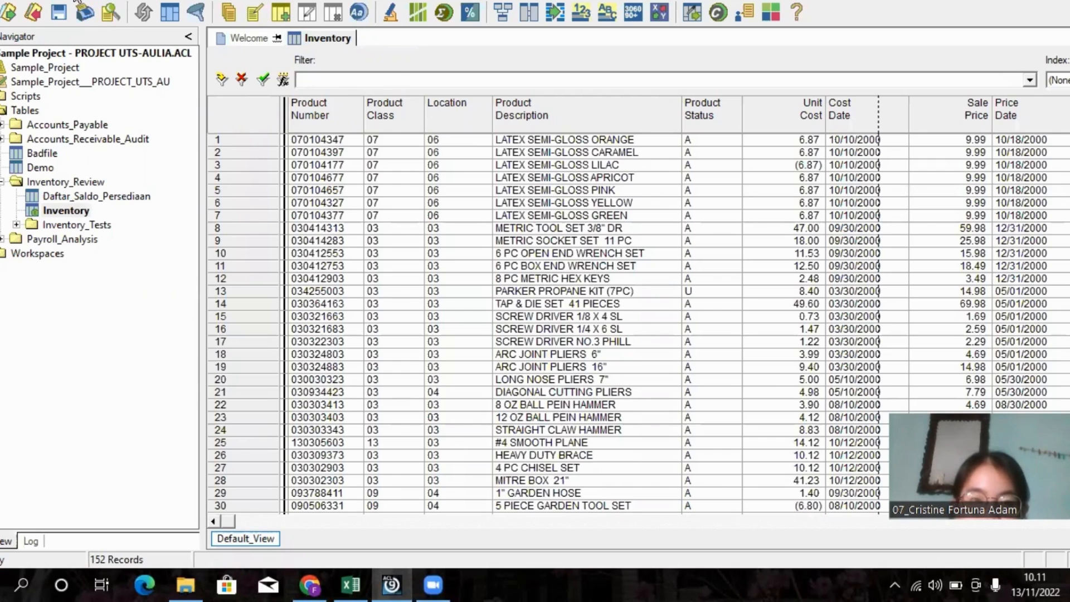
# - Start a Count on the Inventory table with the If condition QtyOH < 0 to find negative stock quantities
pyautogui.click(78, 1)
pyautogui.click(112, 6)
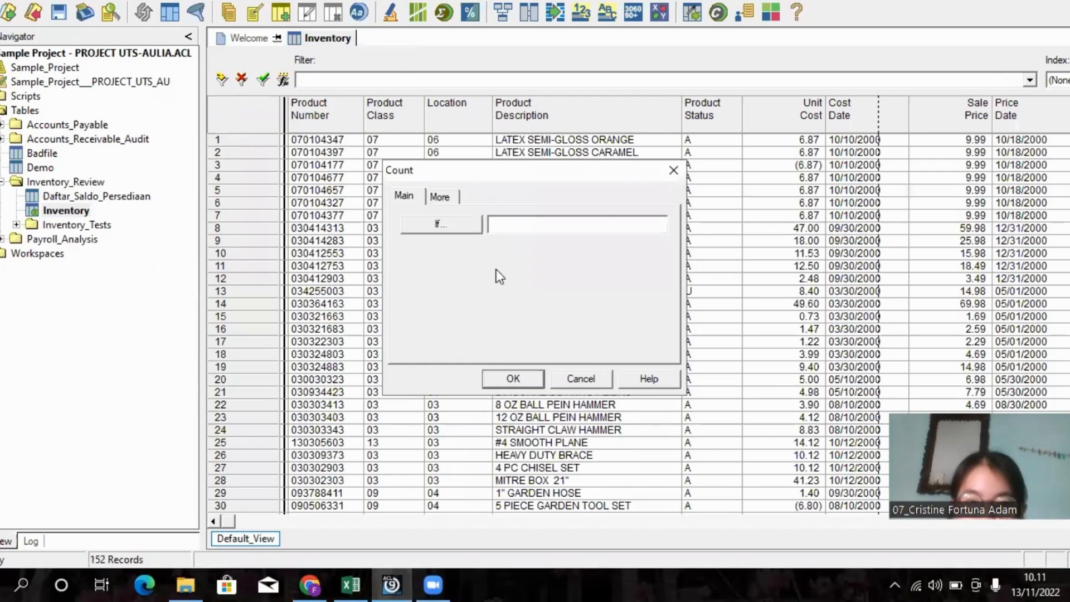
pyautogui.click(468, 228)
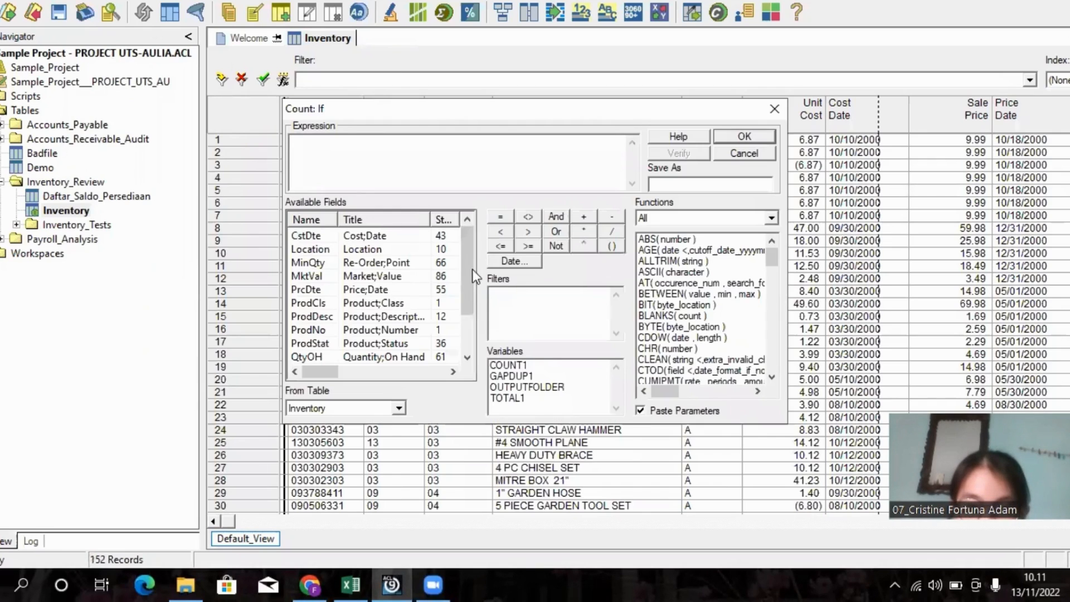
pyautogui.scroll(-1, 470, 276)
pyautogui.doubleClick(411, 317)
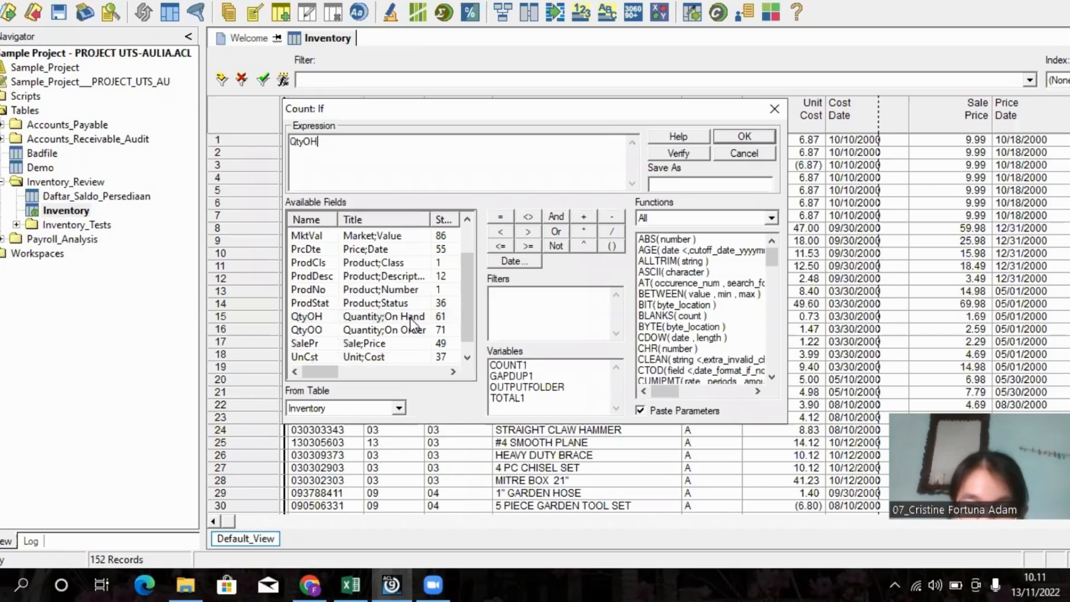
pyautogui.click(504, 230)
pyautogui.write('0')
# - Verify and accept the stock quantity condition, run the Count, and open the filtered Inventory view from its result
pyautogui.click(668, 156)
pyautogui.click(580, 322)
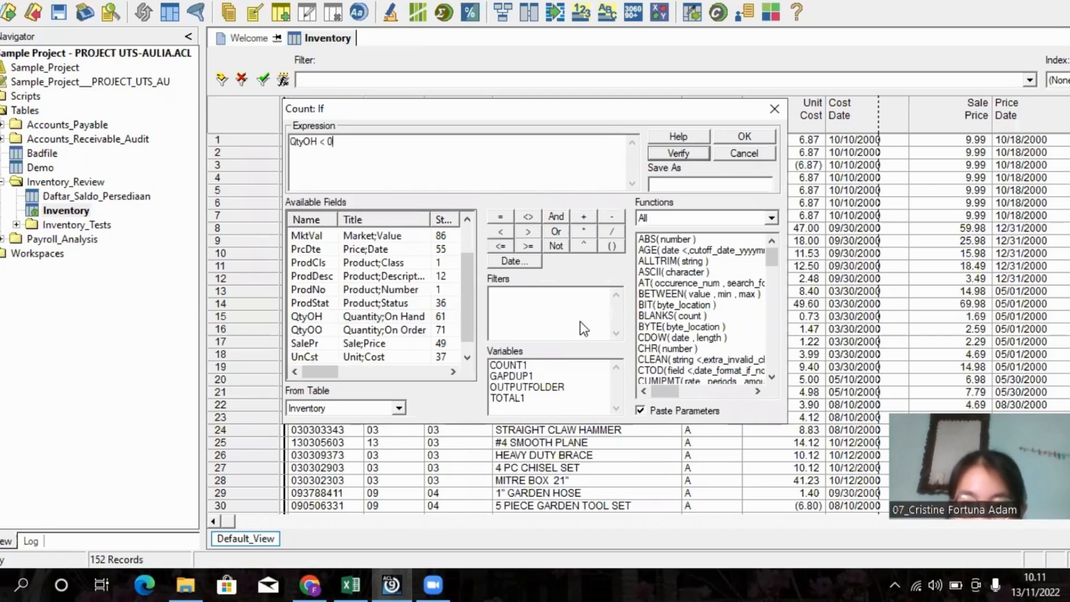
pyautogui.click(748, 138)
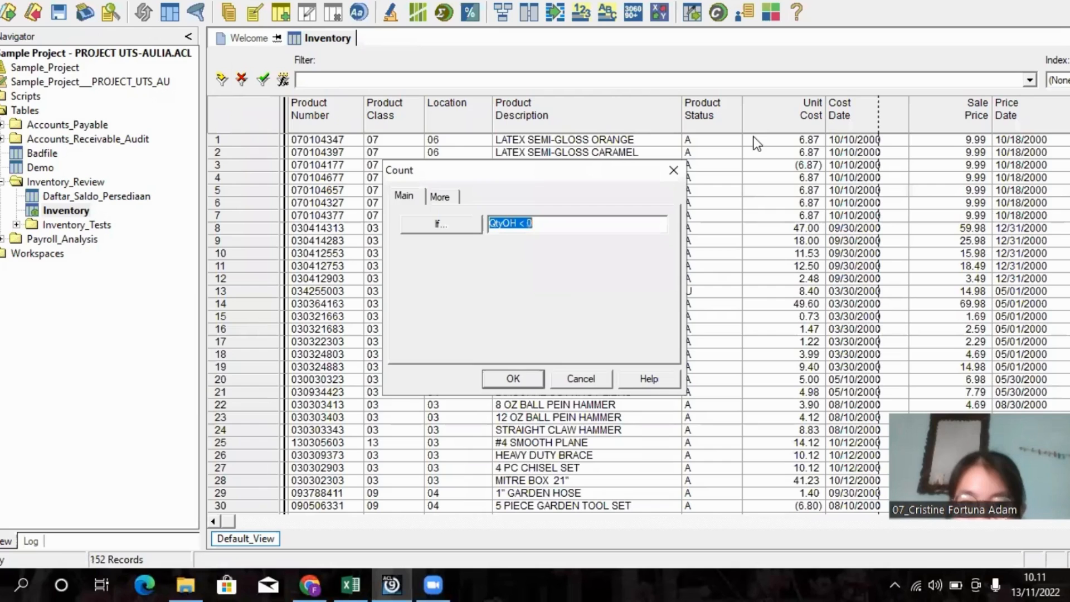
pyautogui.click(528, 379)
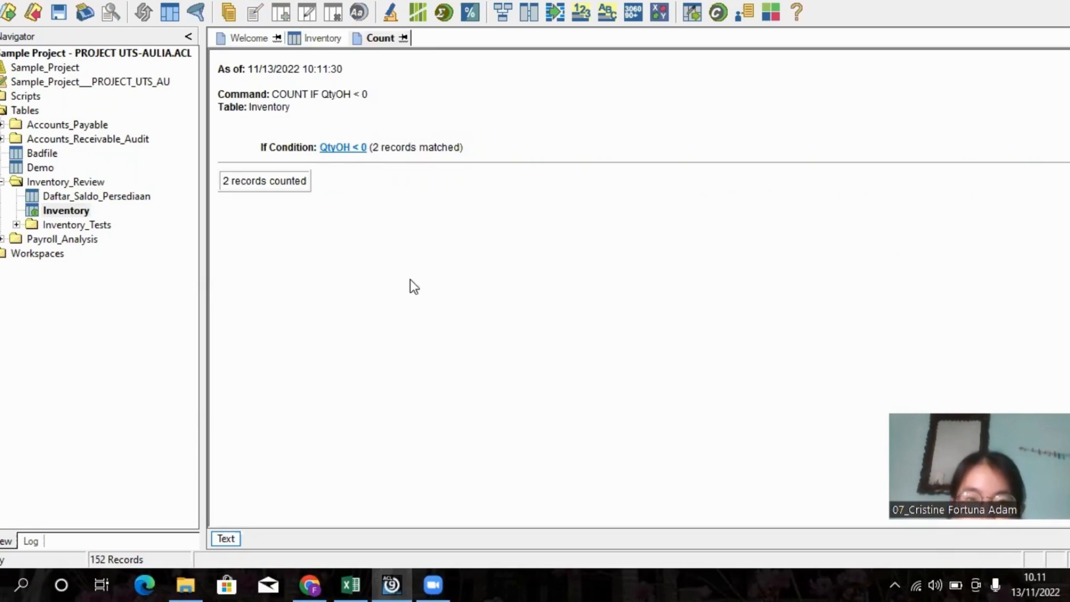
pyautogui.click(338, 148)
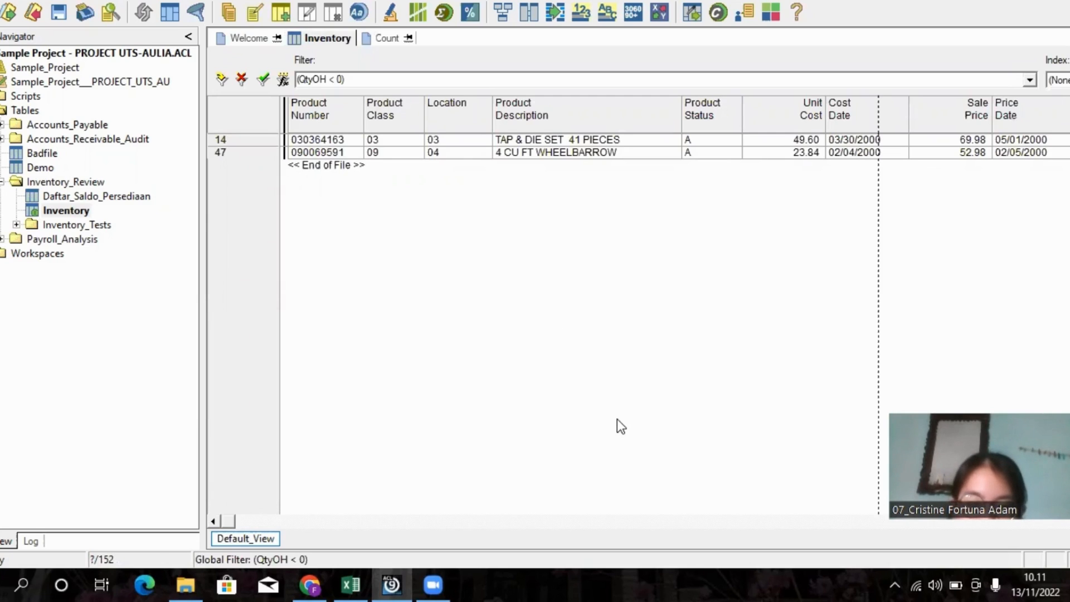
# - Review Akurasi procedure 4 on the mathematical accuracy of the inventory balance in the Excel procedure sheet, and return to ACL
pyautogui.click(350, 584)
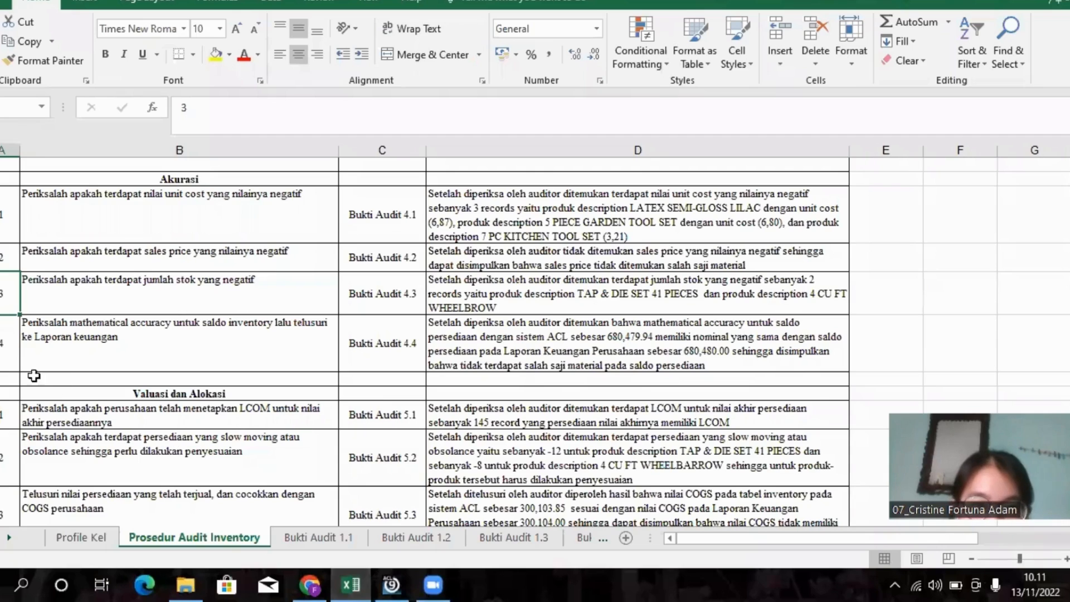
pyautogui.click(2, 361)
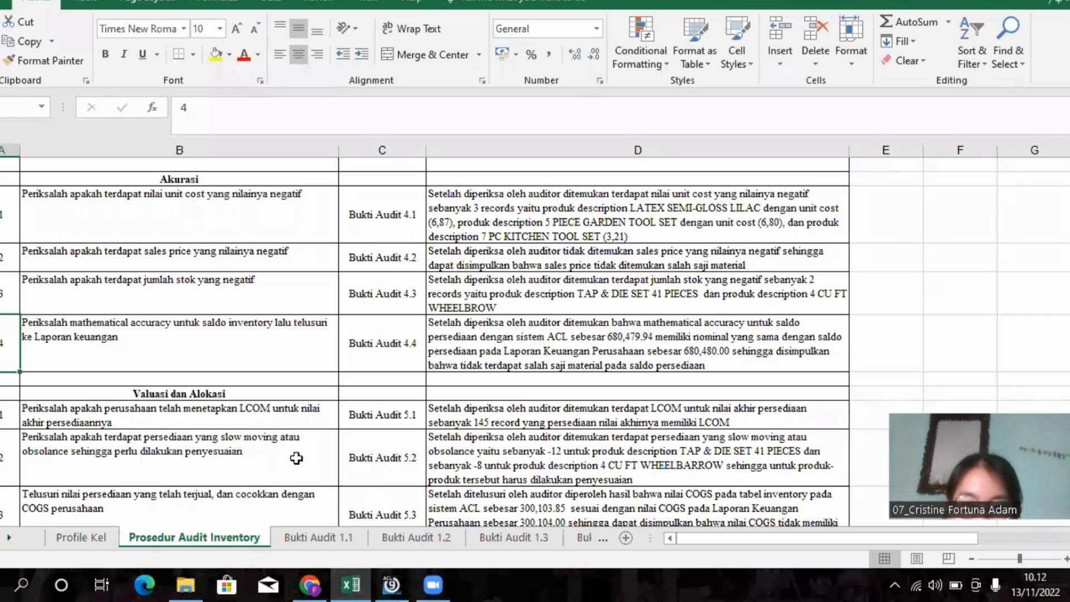
pyautogui.click(392, 584)
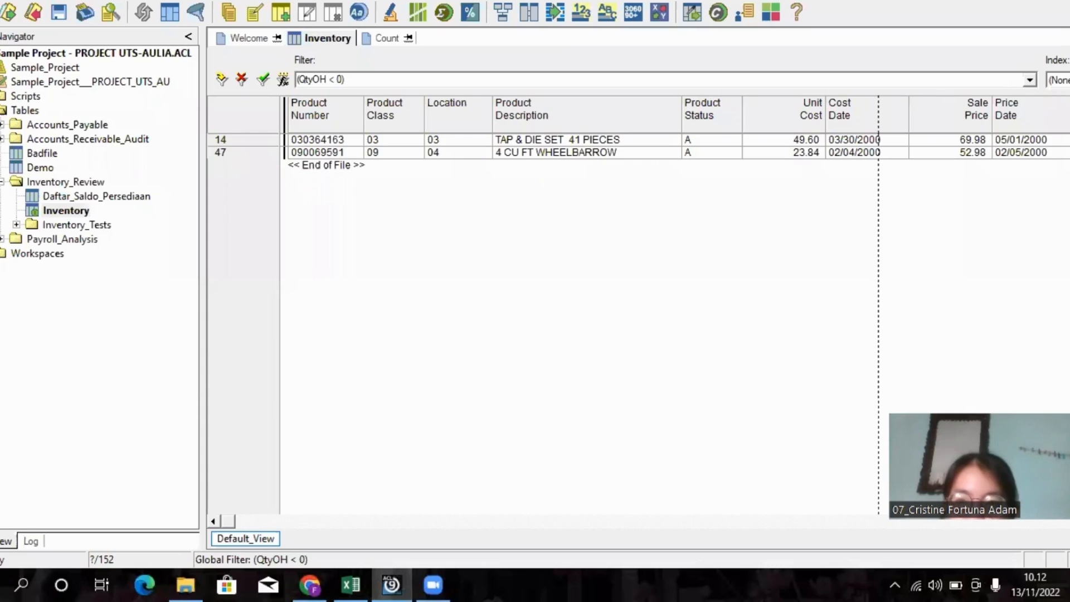
# - Remove the QtyOH < 0 filter from the Inventory table and close the stock quantity Count result
pyautogui.click(240, 82)
pyautogui.click(391, 37)
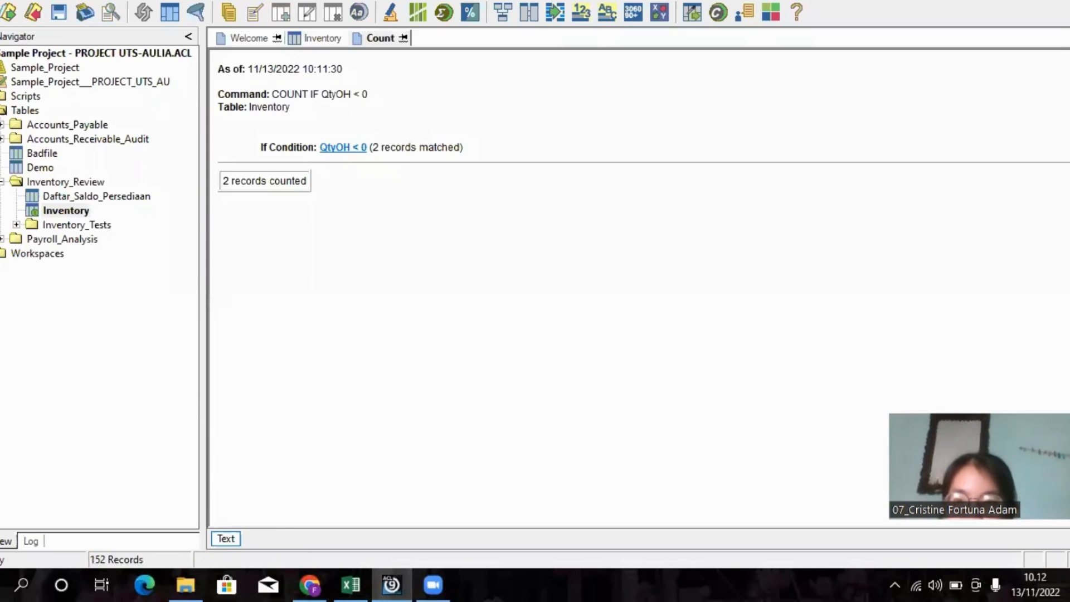
pyautogui.click(1067, 37)
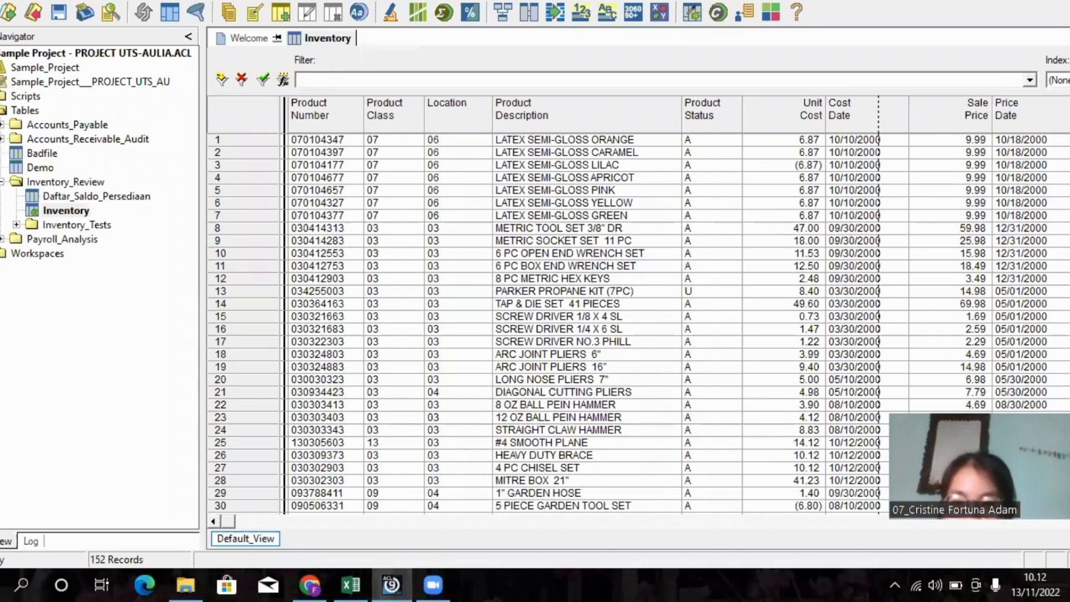
# - Total the Inventory Value at Cost field of the Inventory table
pyautogui.hscroll(1, 639, 312)
pyautogui.hscroll(5, 638, 312)
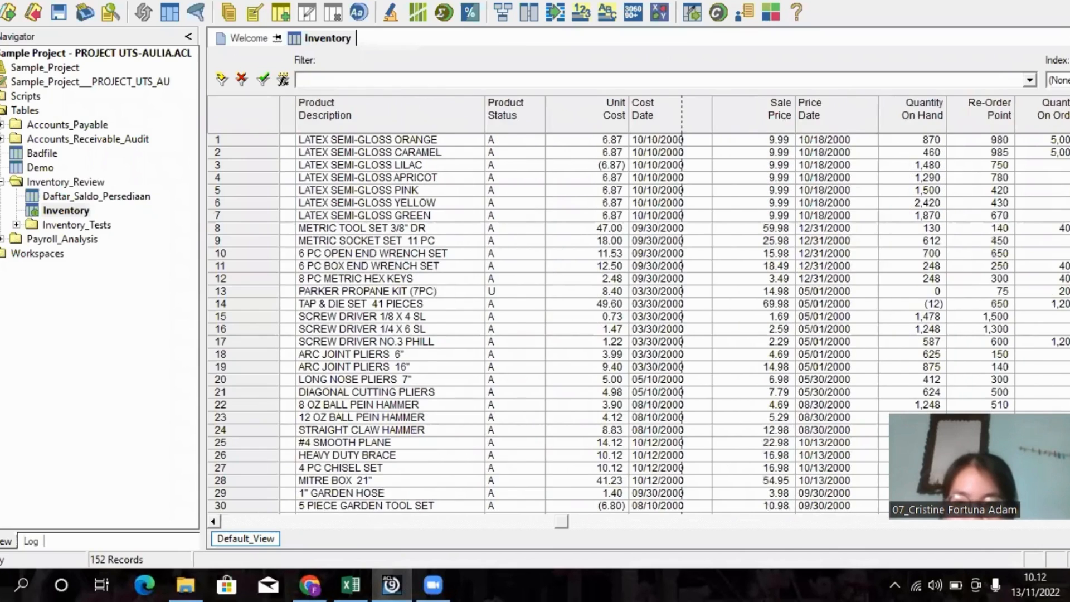
pyautogui.hscroll(2, 639, 312)
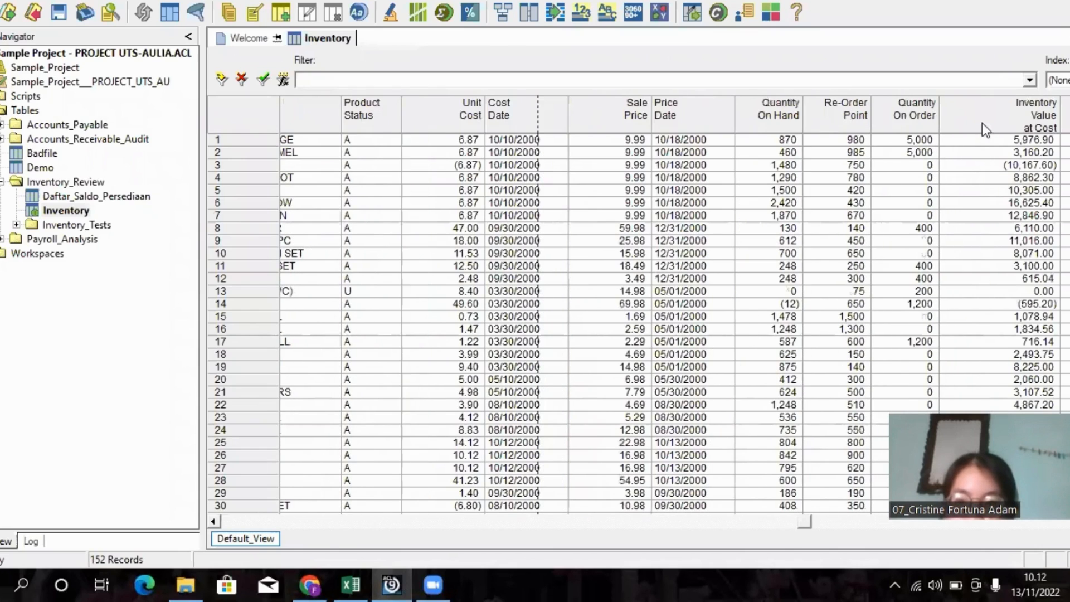
pyautogui.click(990, 116)
pyautogui.click(96, 1)
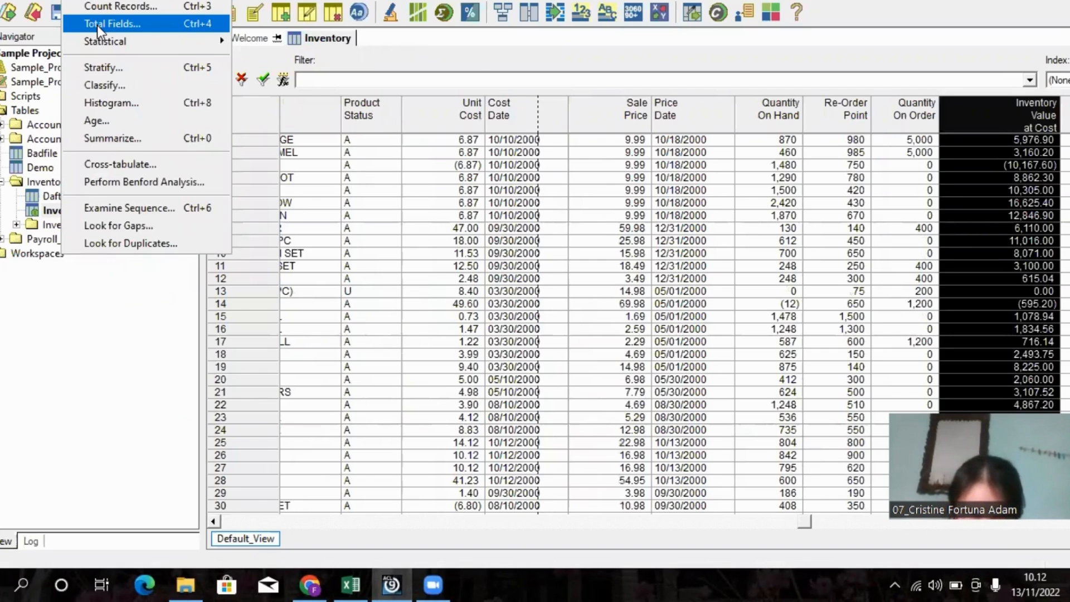
pyautogui.click(97, 25)
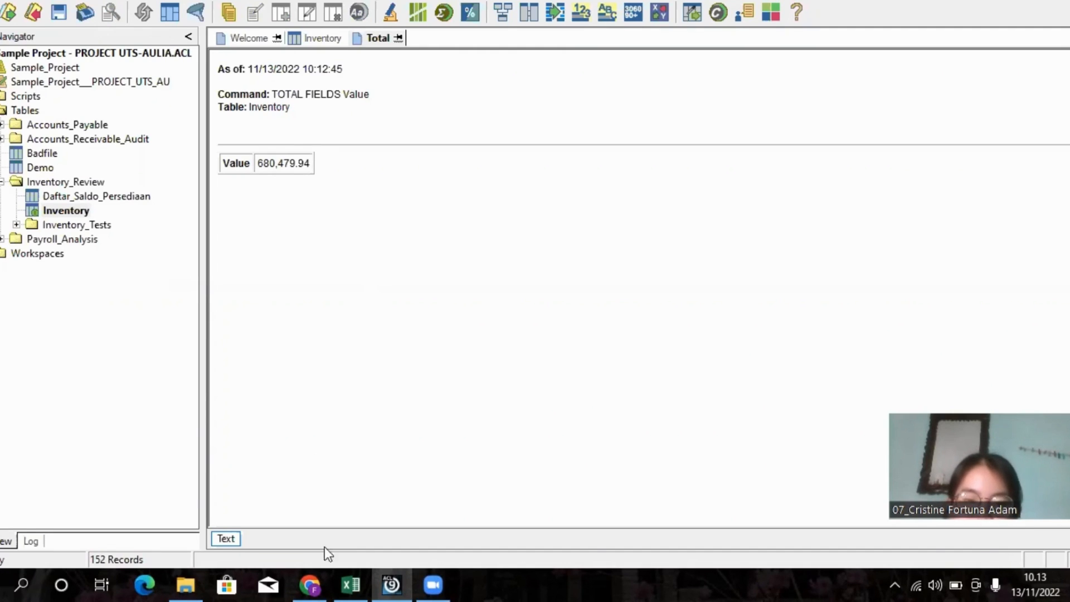
# - Review Valuasi dan Alokasi procedure 1 on LCOM for ending inventory in the Excel procedure sheet, and return to ACL
pyautogui.click(351, 584)
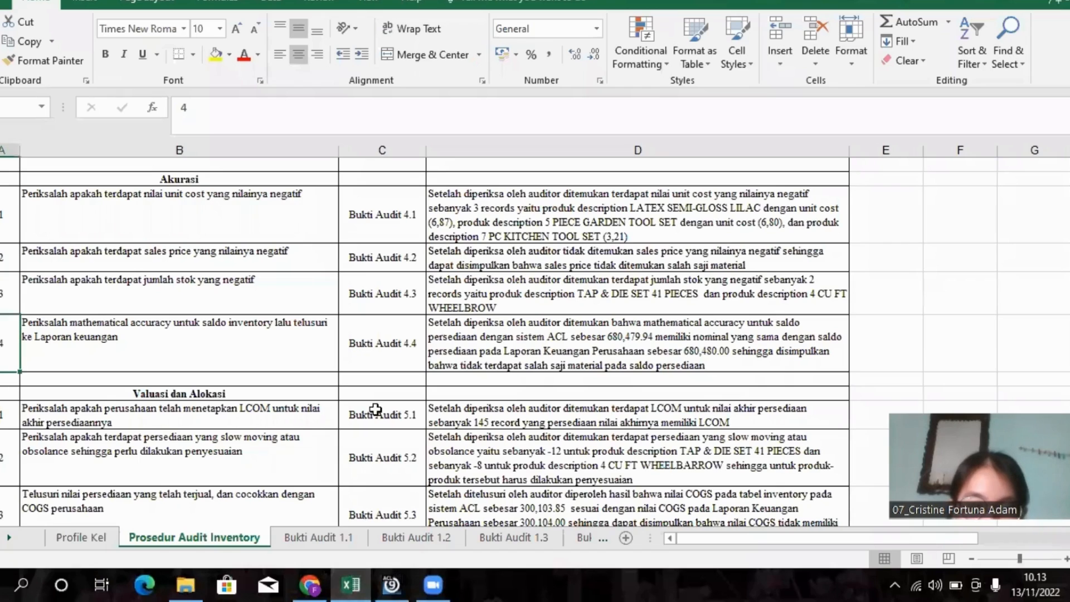
pyautogui.click(7, 425)
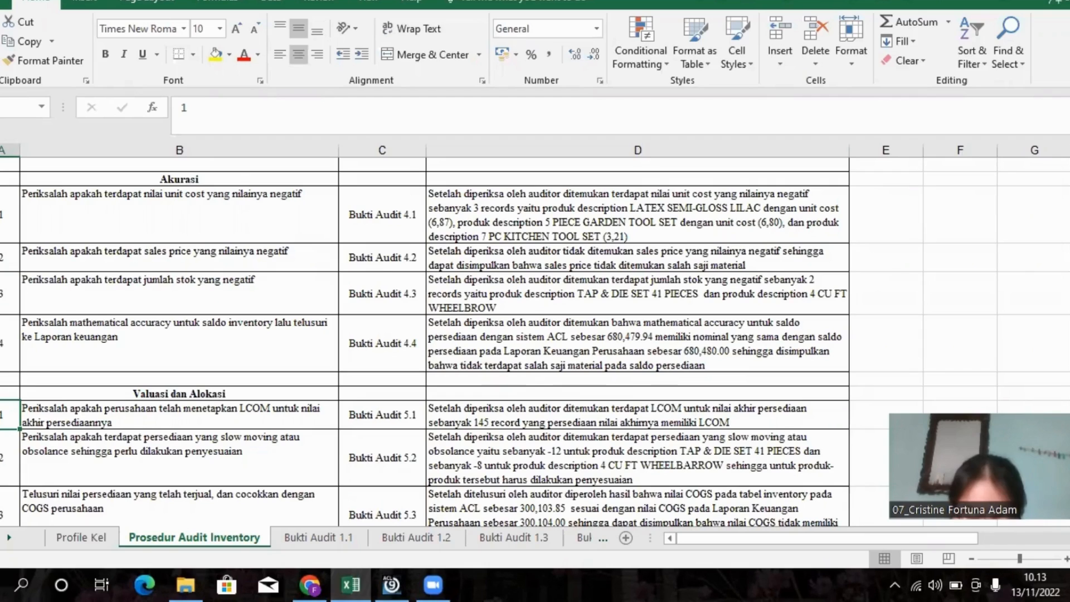
pyautogui.click(391, 585)
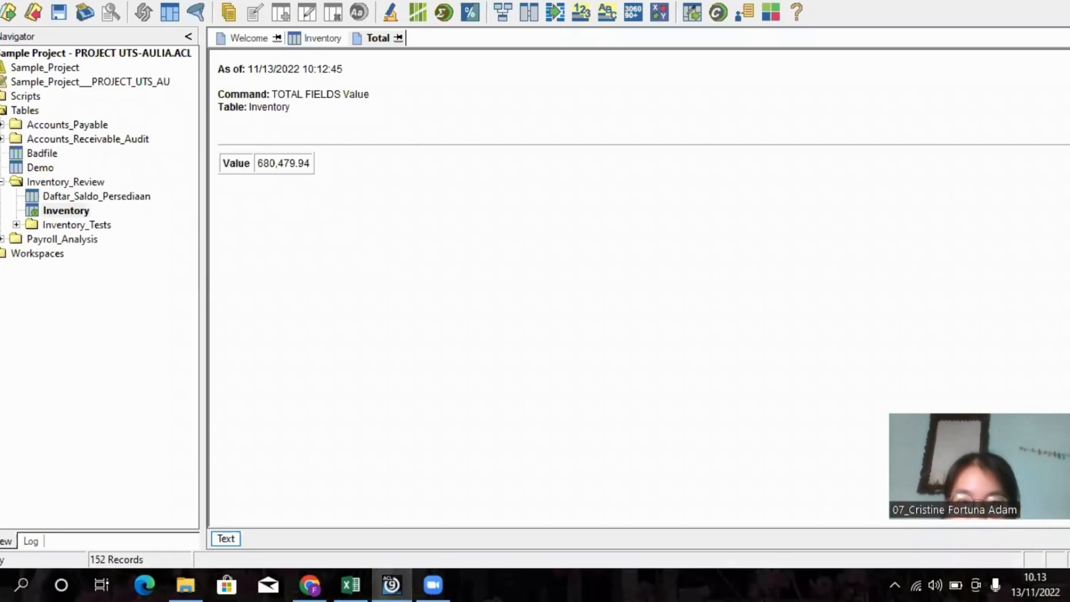
# - Close the Total result and start a Summarize of the Inventory table on the product description field ProdDesc
pyautogui.click(1069, 38)
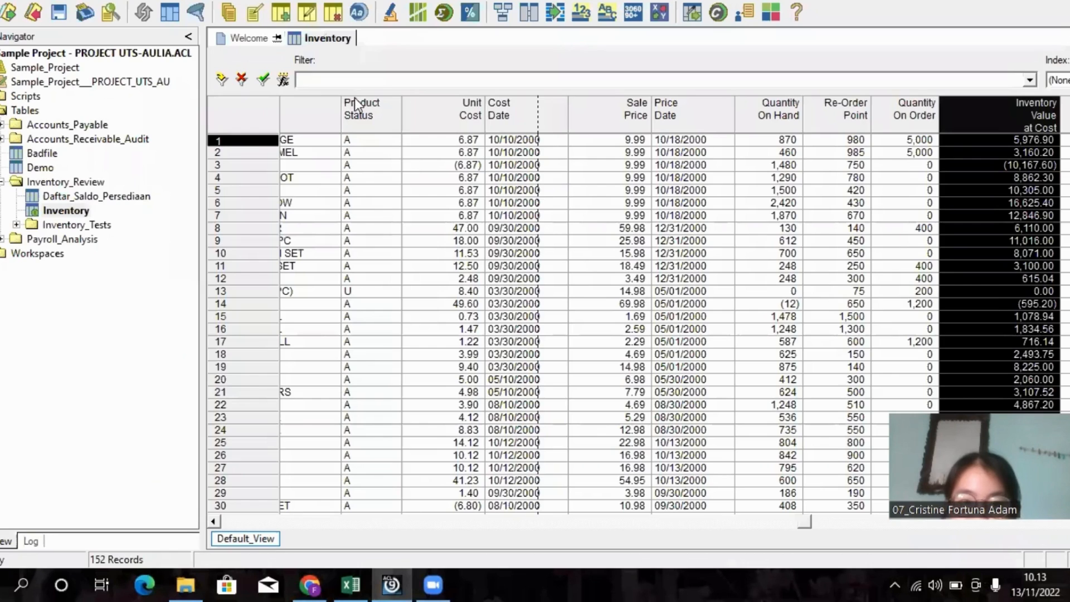
pyautogui.click(241, 81)
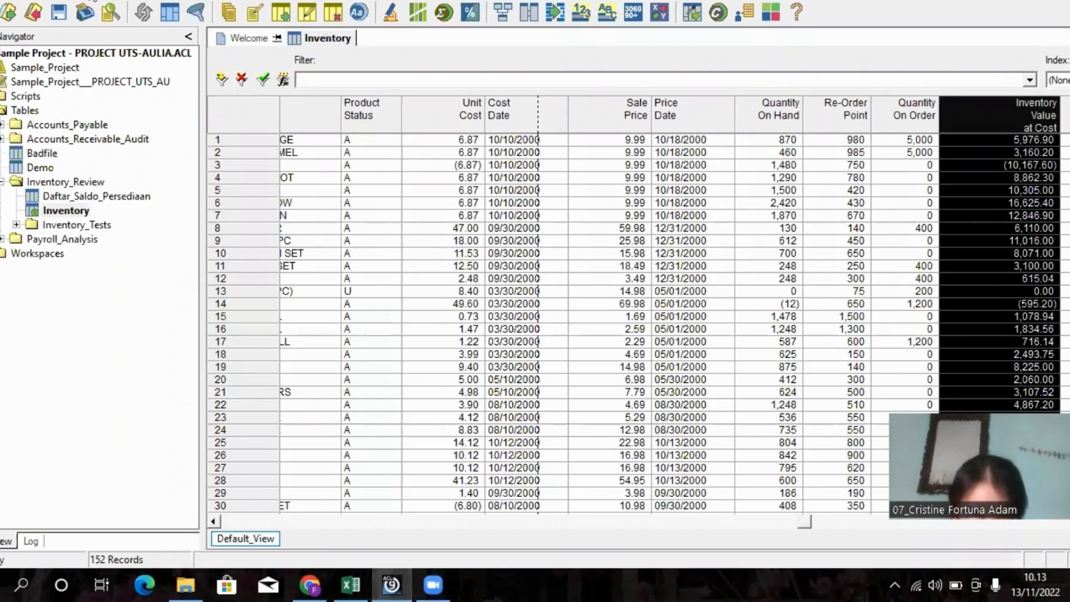
pyautogui.click(89, 0)
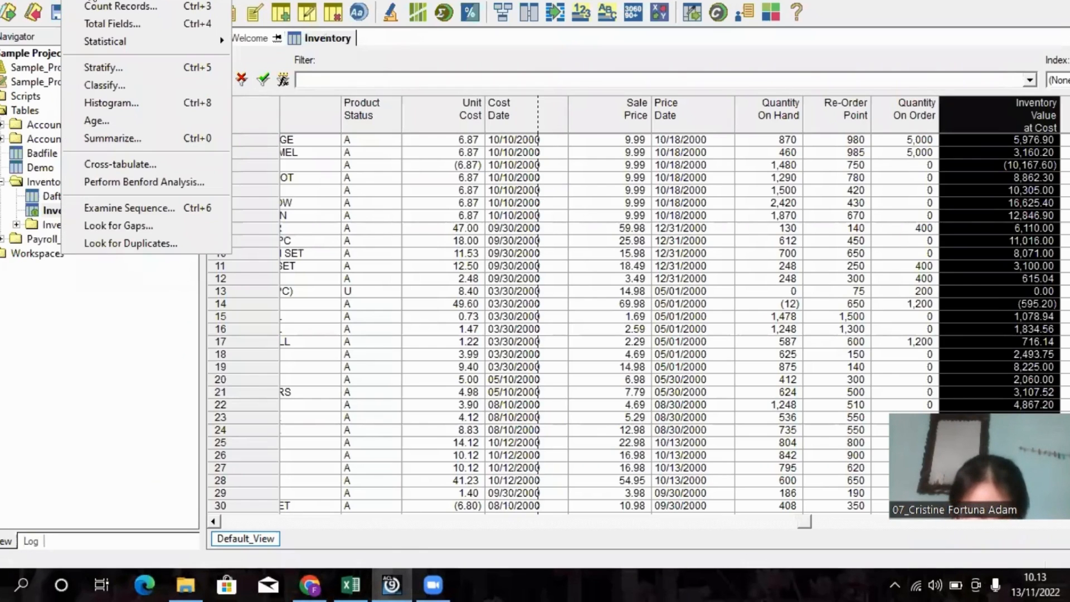
pyautogui.click(117, 138)
pyautogui.click(331, 168)
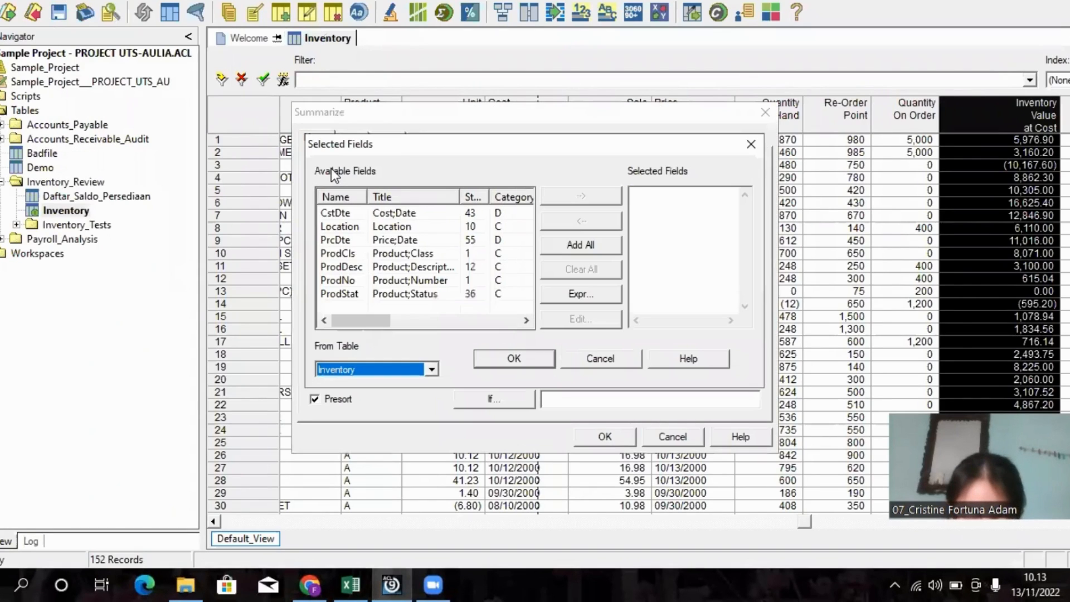
pyautogui.doubleClick(429, 266)
pyautogui.click(524, 358)
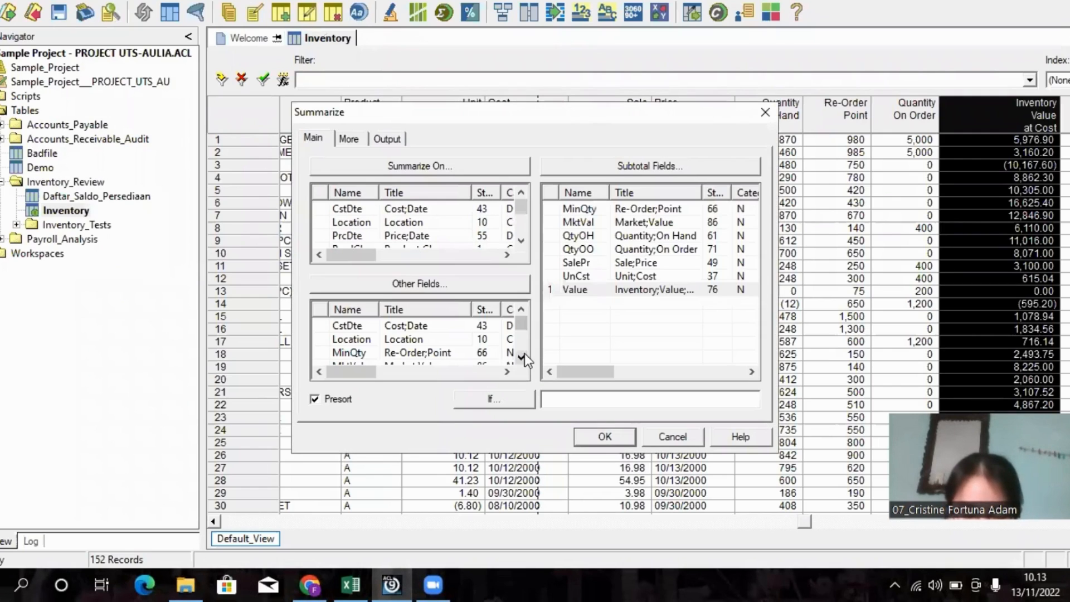
# - Add the market value field MktVal to the Summarize subtotal fields alongside Value
pyautogui.click(614, 167)
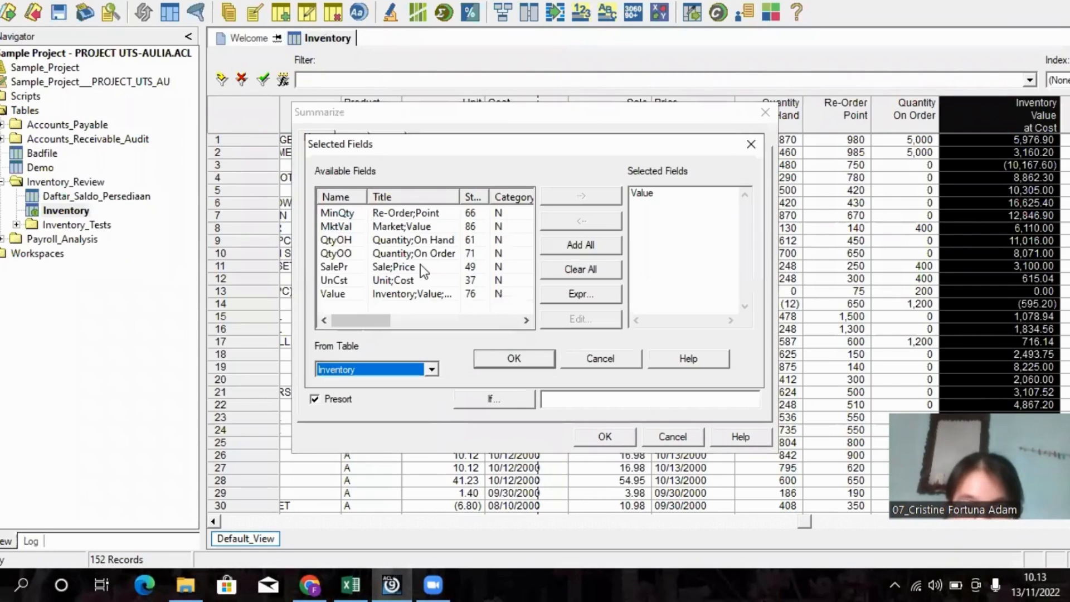
pyautogui.click(414, 296)
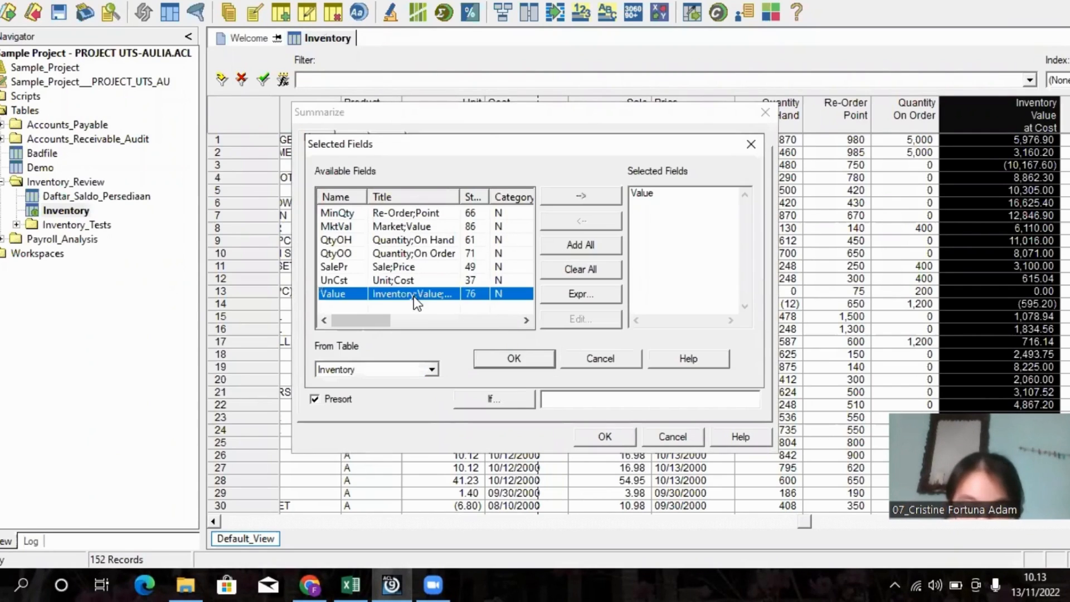
pyautogui.doubleClick(420, 222)
pyautogui.click(527, 359)
# - Build, verify and accept the Summarize If condition Value < MktVal
pyautogui.click(511, 400)
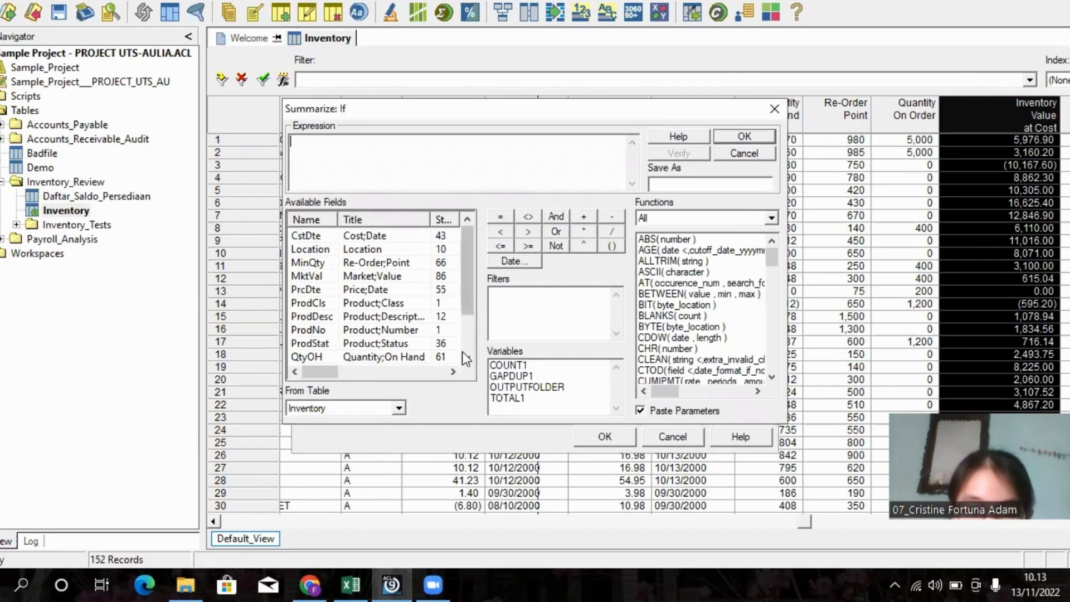
pyautogui.scroll(-2, 469, 363)
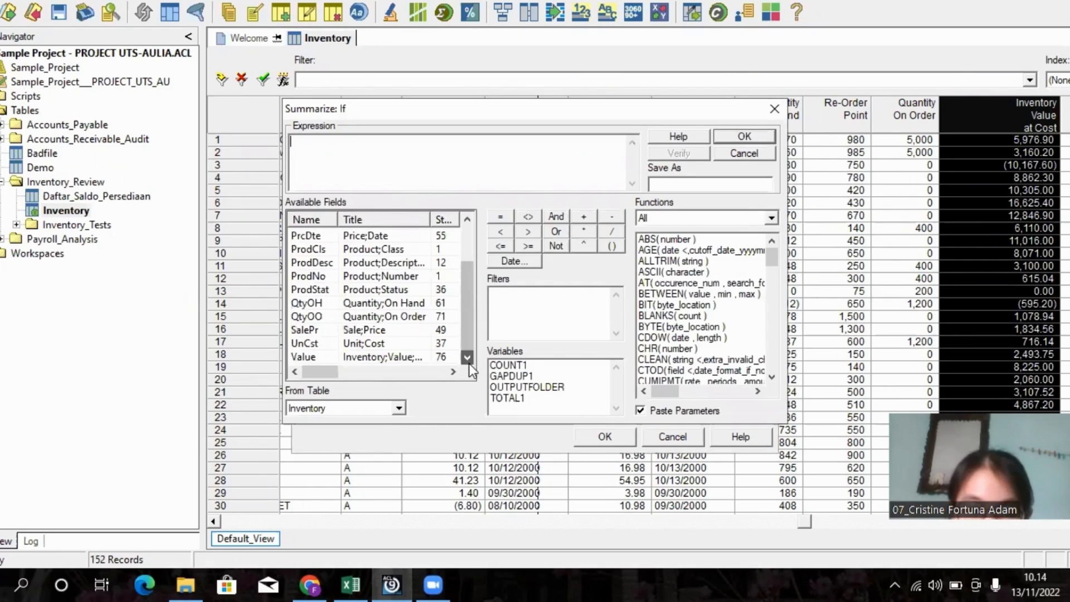
pyautogui.doubleClick(412, 359)
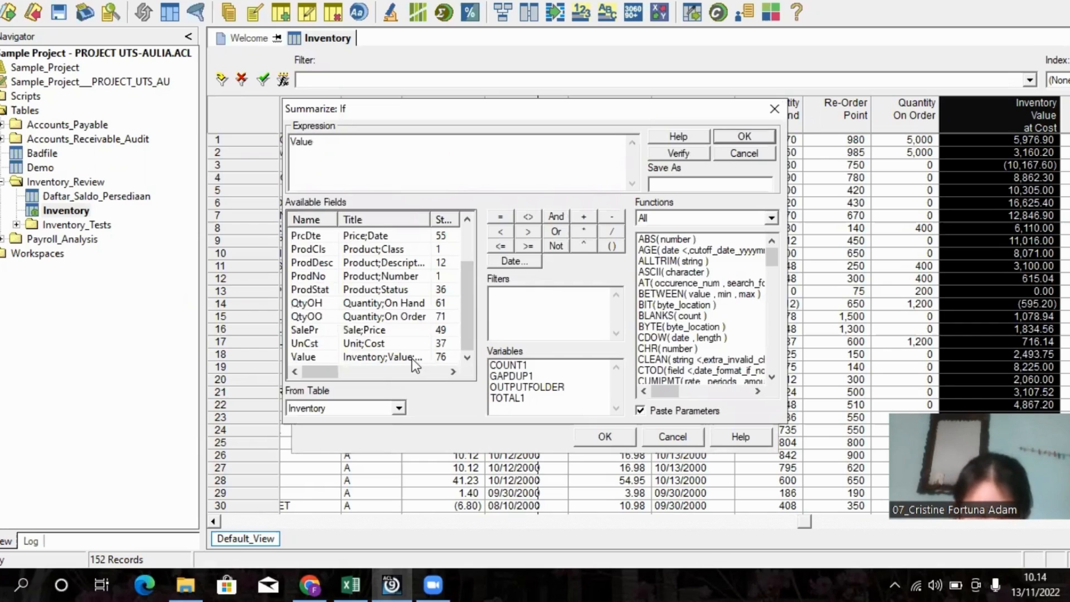
pyautogui.click(502, 231)
pyautogui.scroll(4, 467, 220)
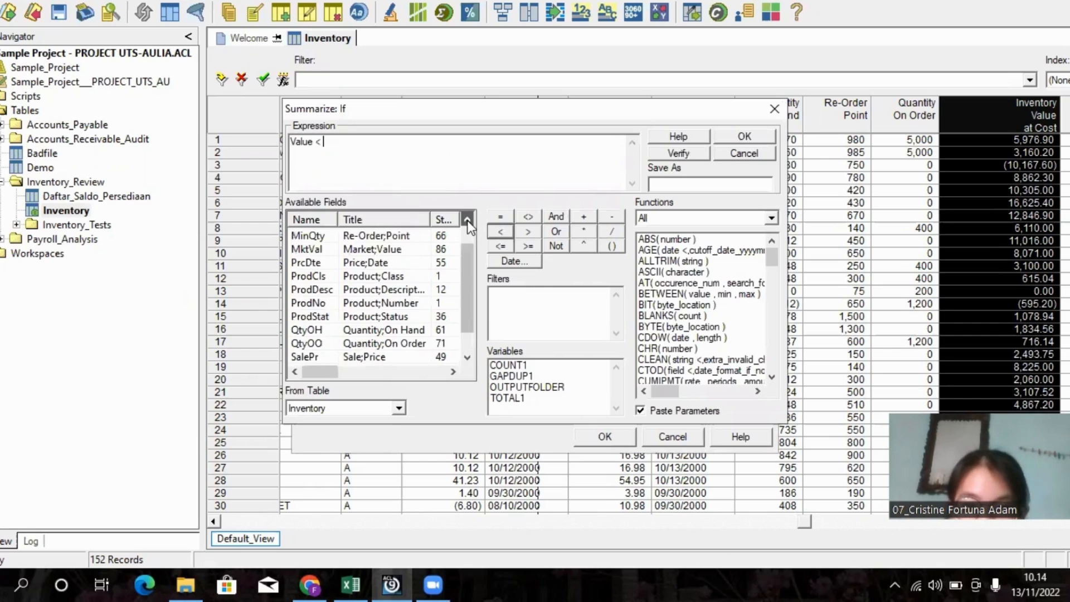
pyautogui.doubleClick(397, 277)
pyautogui.click(702, 156)
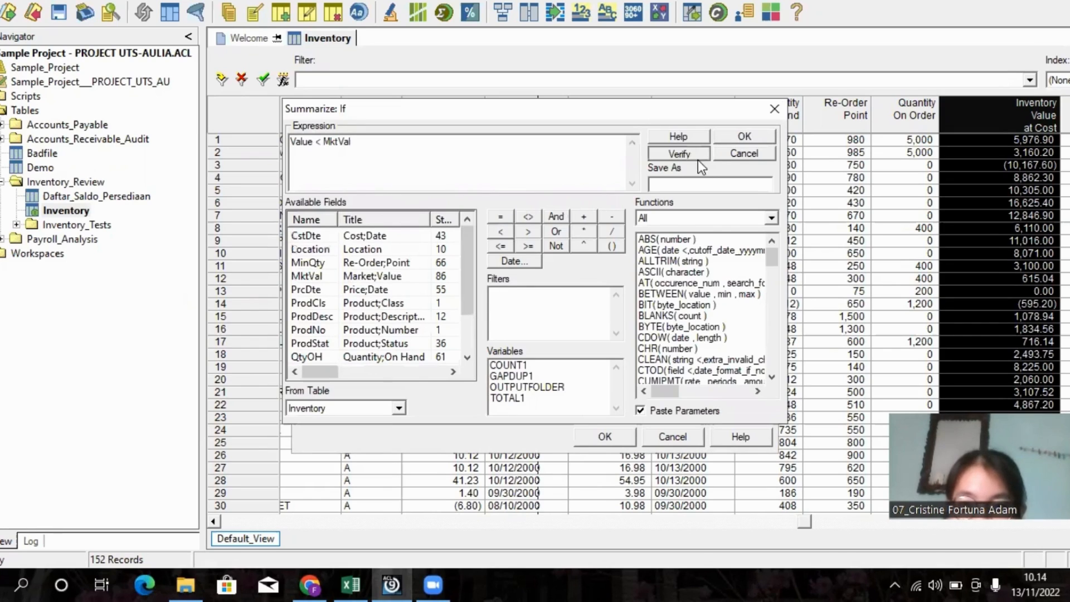
pyautogui.press('Return')
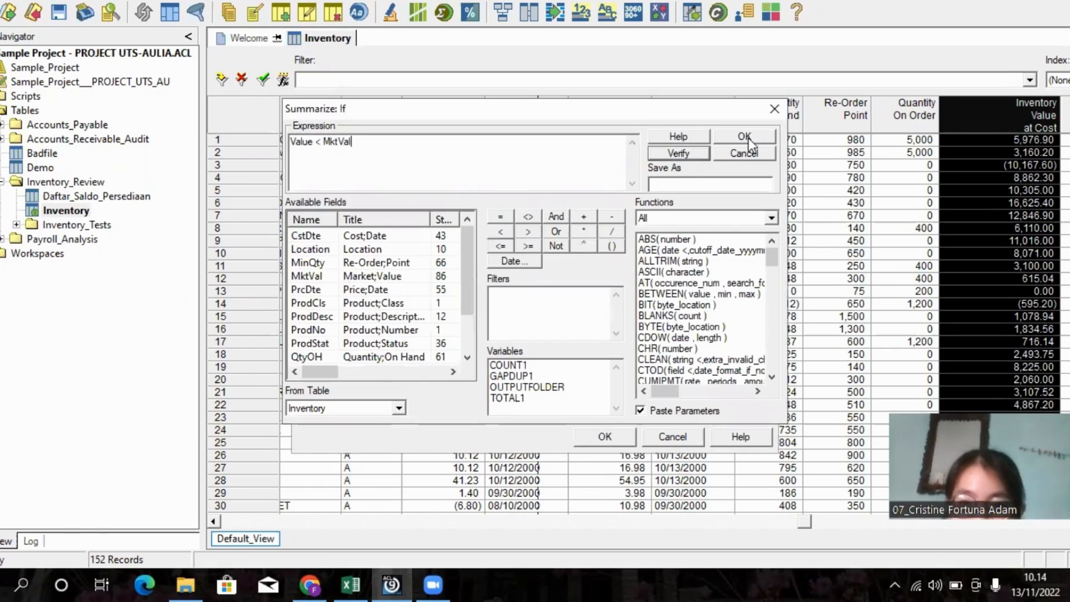
pyautogui.click(748, 139)
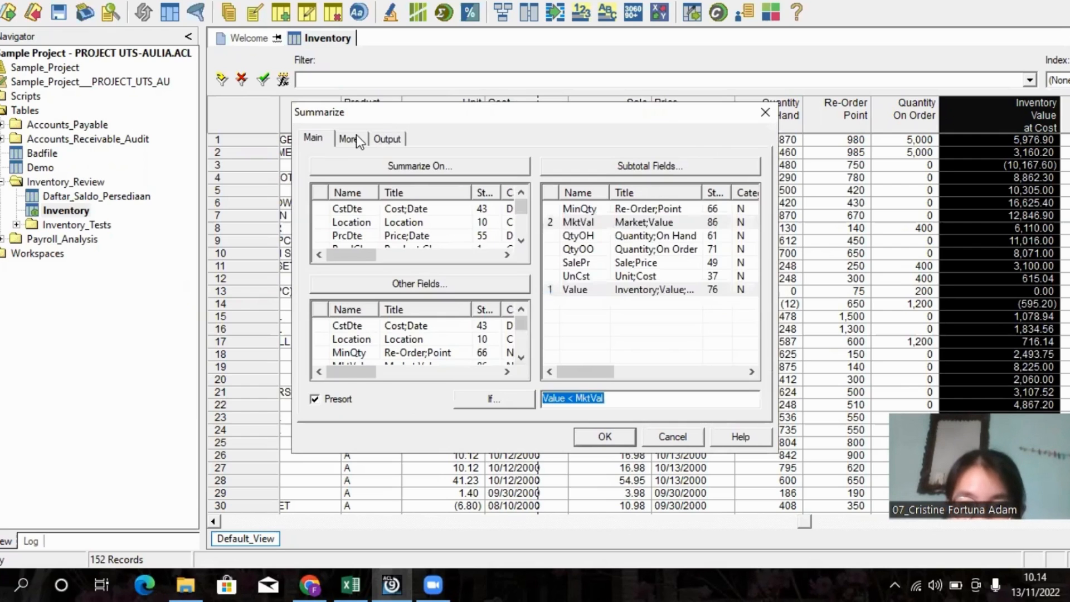
# - Check the Summarize output settings and run it with the result sent to the screen
pyautogui.click(350, 138)
pyautogui.click(389, 140)
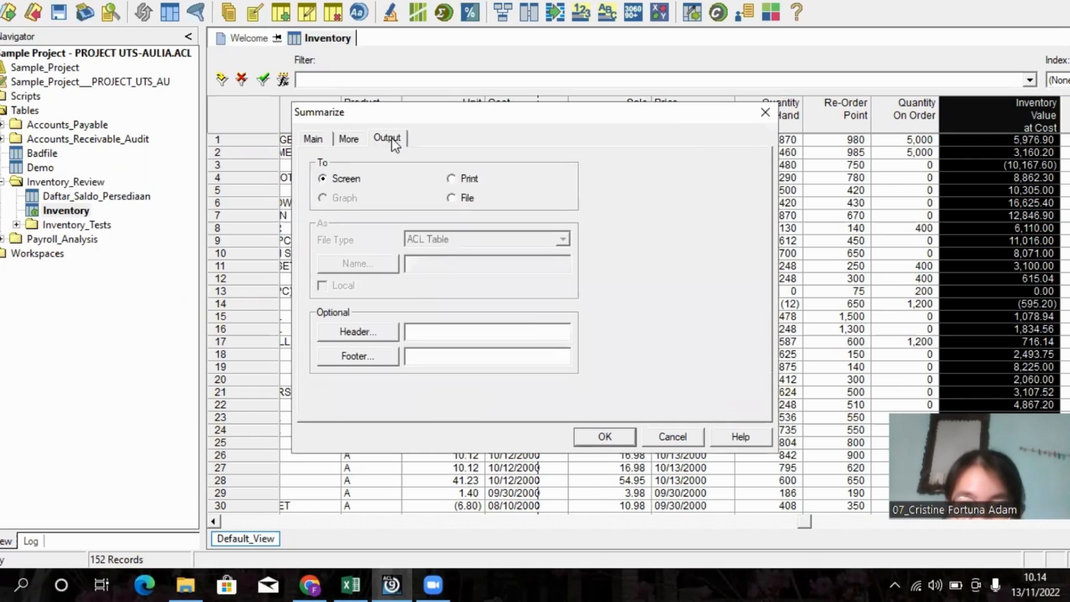
pyautogui.click(604, 437)
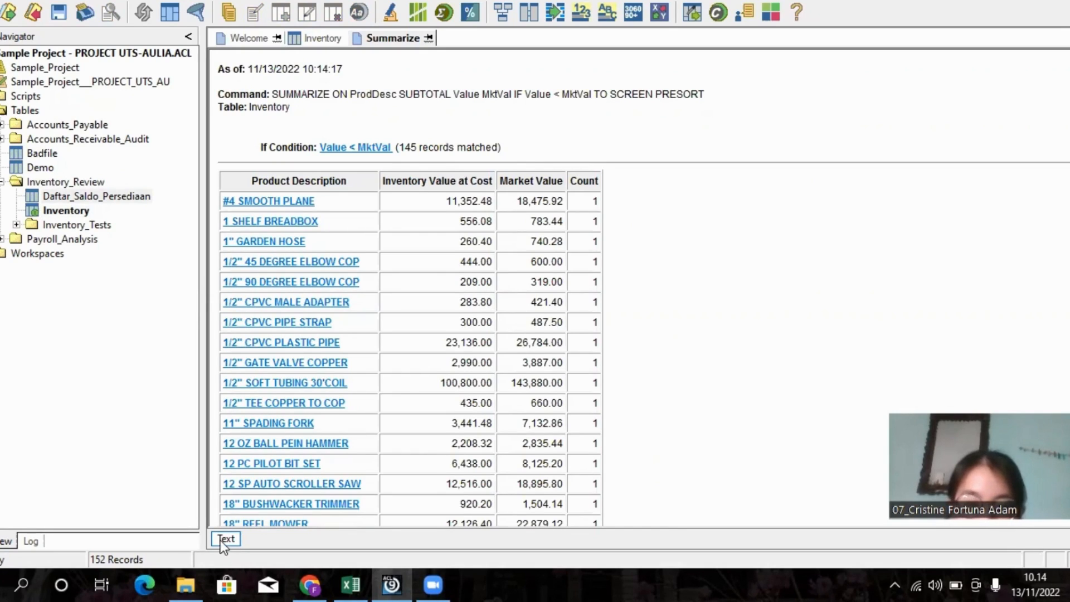
# - Switch to Excel and select the second Valuasi dan Alokasi procedure, on slow-moving or obsolete inventory
pyautogui.hotkey('alt', 'Tab')
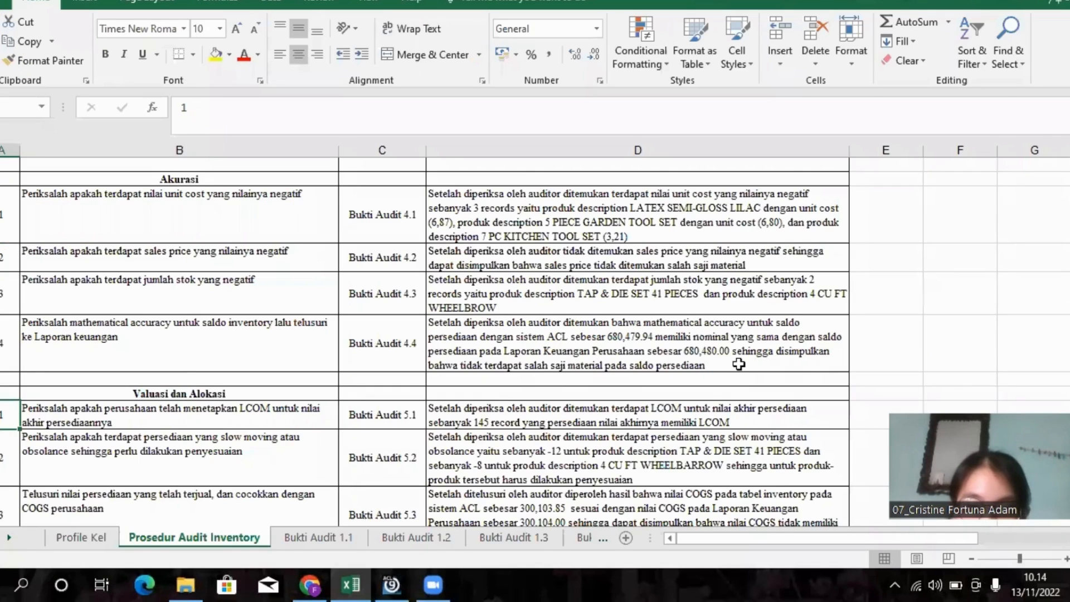
pyautogui.click(3, 452)
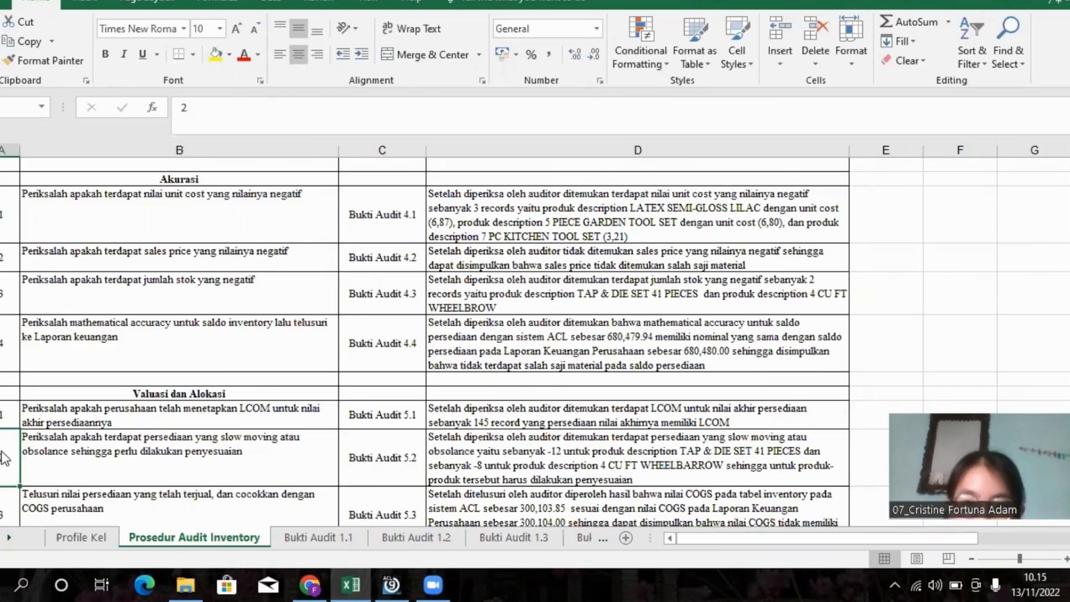
# - Switch to ACL and start the Statistics command on the Inventory table with no filter applied
pyautogui.hotkey('alt', 'Tab')
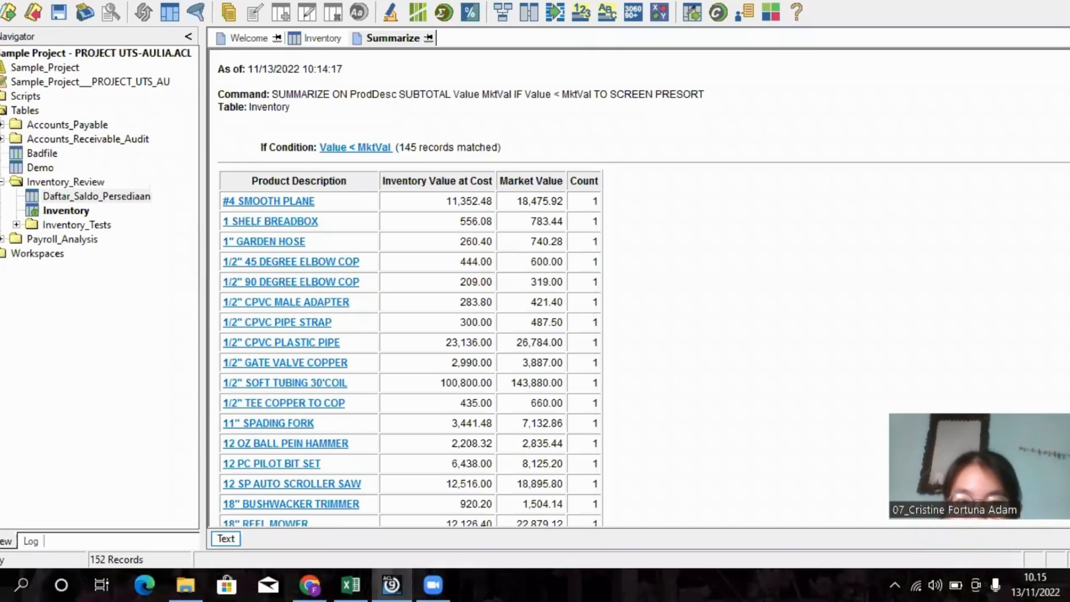
pyautogui.click(323, 38)
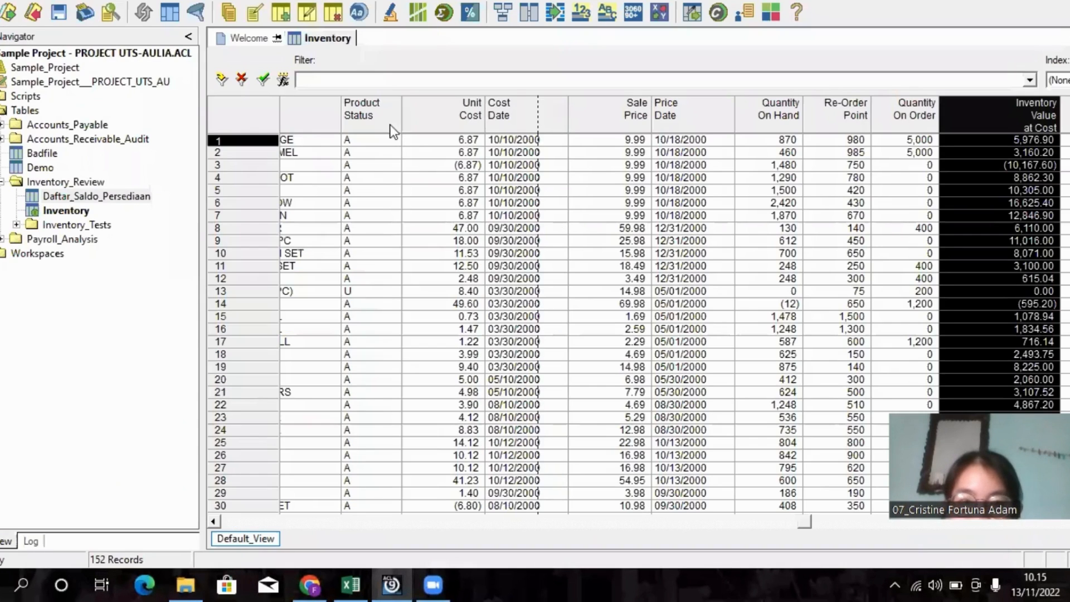
pyautogui.click(243, 82)
pyautogui.click(347, 183)
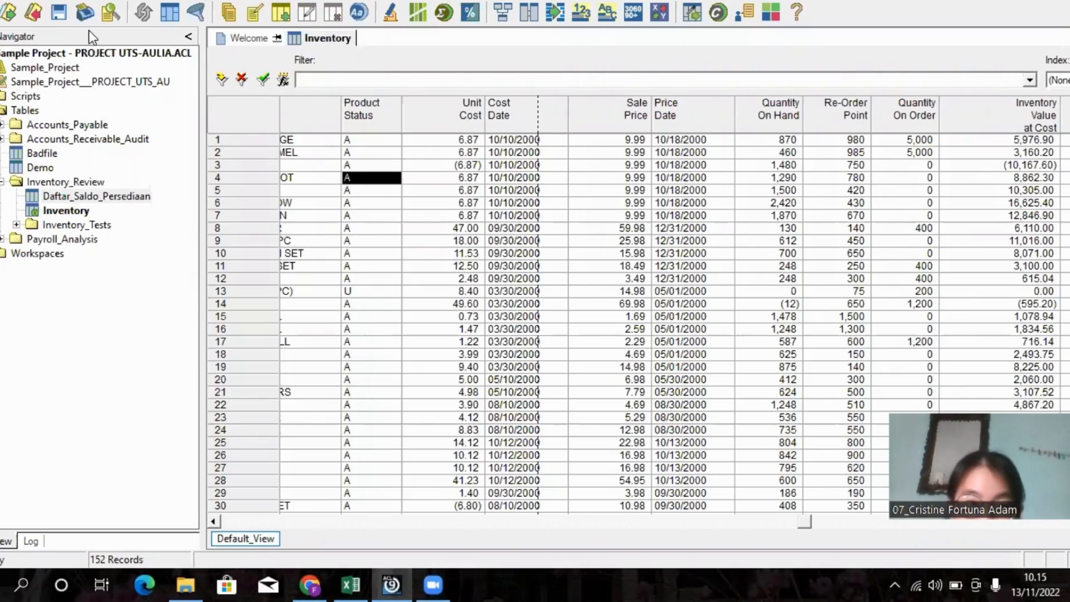
pyautogui.click(81, 0)
pyautogui.moveTo(114, 41)
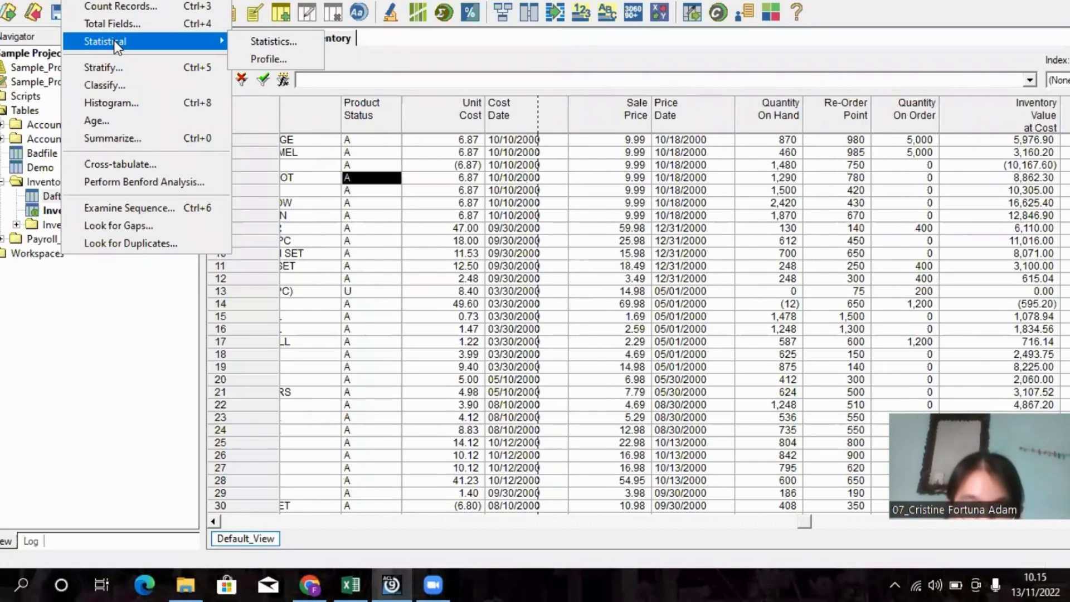
pyautogui.click(241, 40)
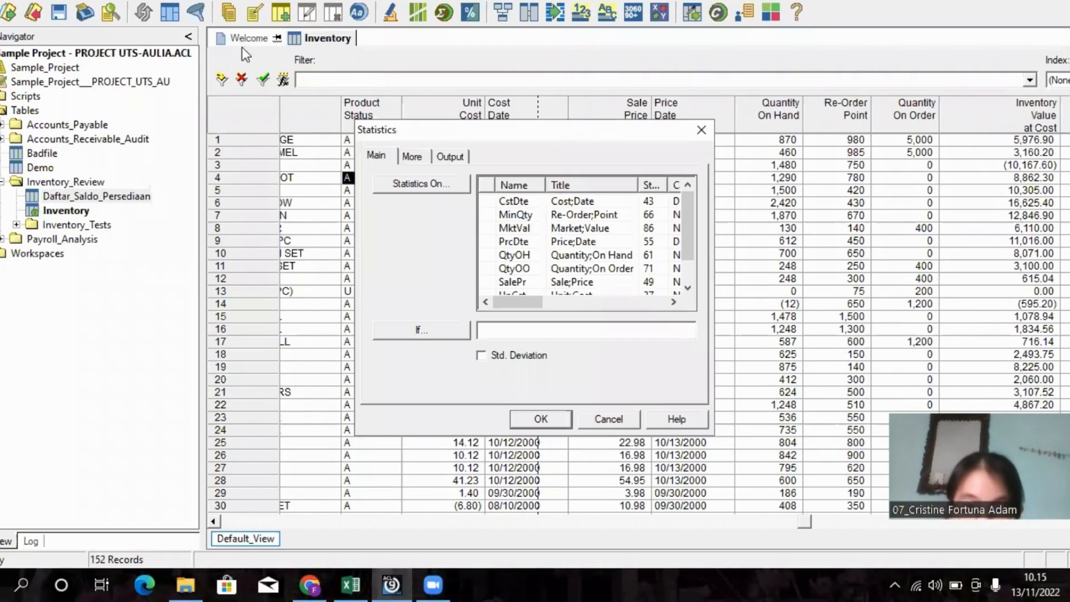
# - Run Statistics on the quantity on hand field QtyOH with 5 high/low values and output to the screen
pyautogui.click(406, 186)
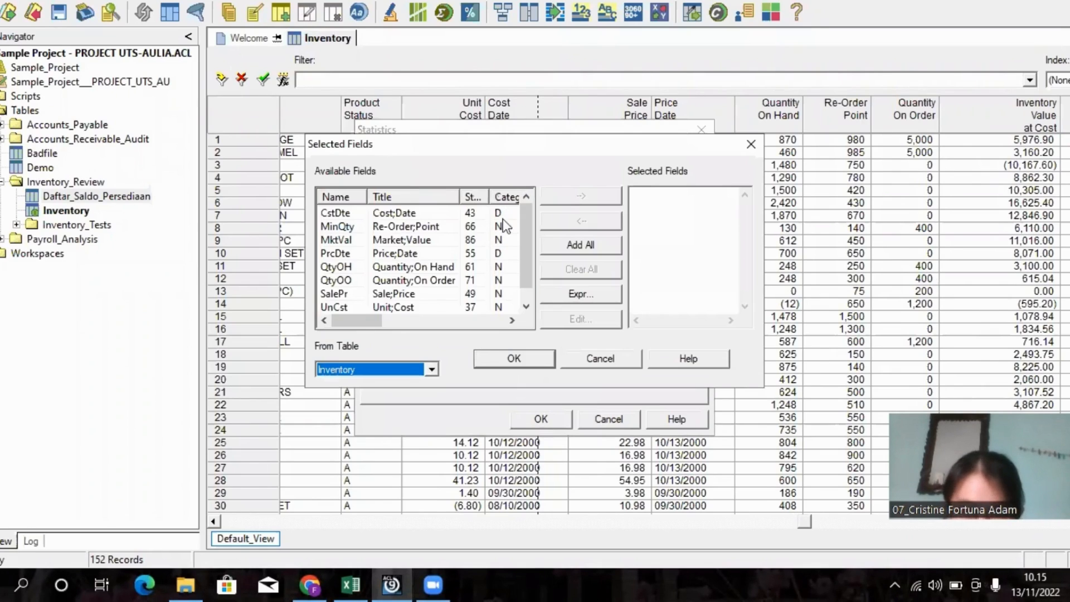
pyautogui.moveTo(527, 274)
pyautogui.mouseDown()
pyautogui.moveTo(527, 299)
pyautogui.moveTo(527, 260)
pyautogui.mouseUp()
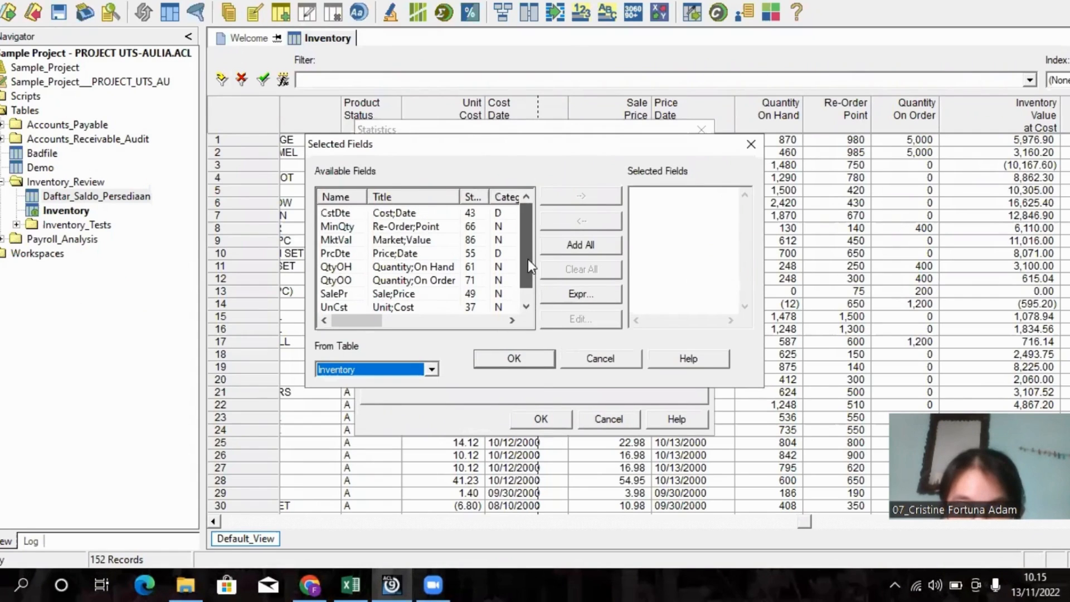
pyautogui.doubleClick(447, 265)
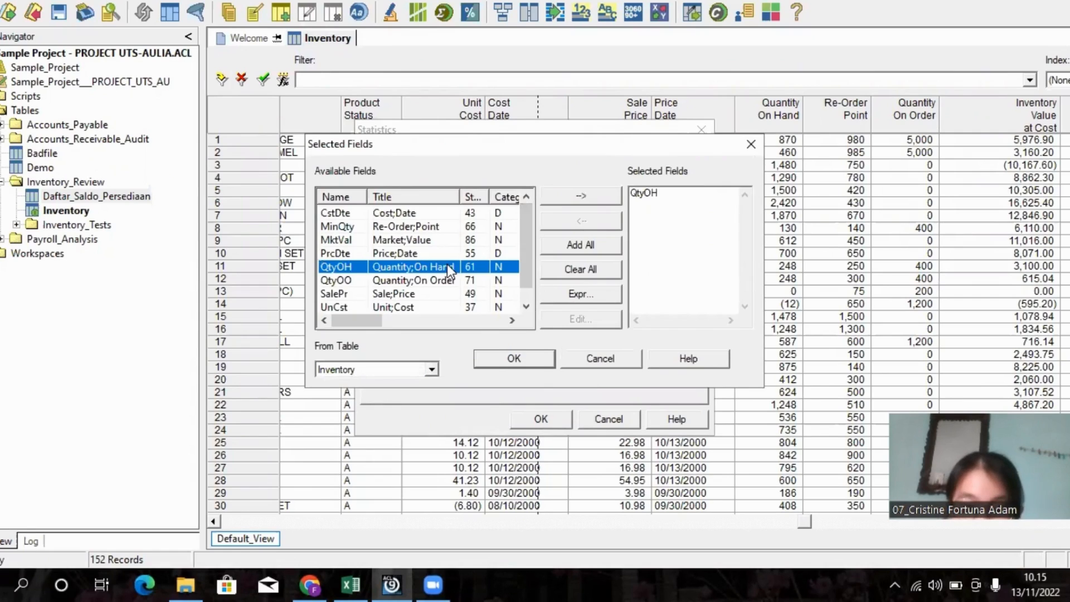
pyautogui.click(534, 361)
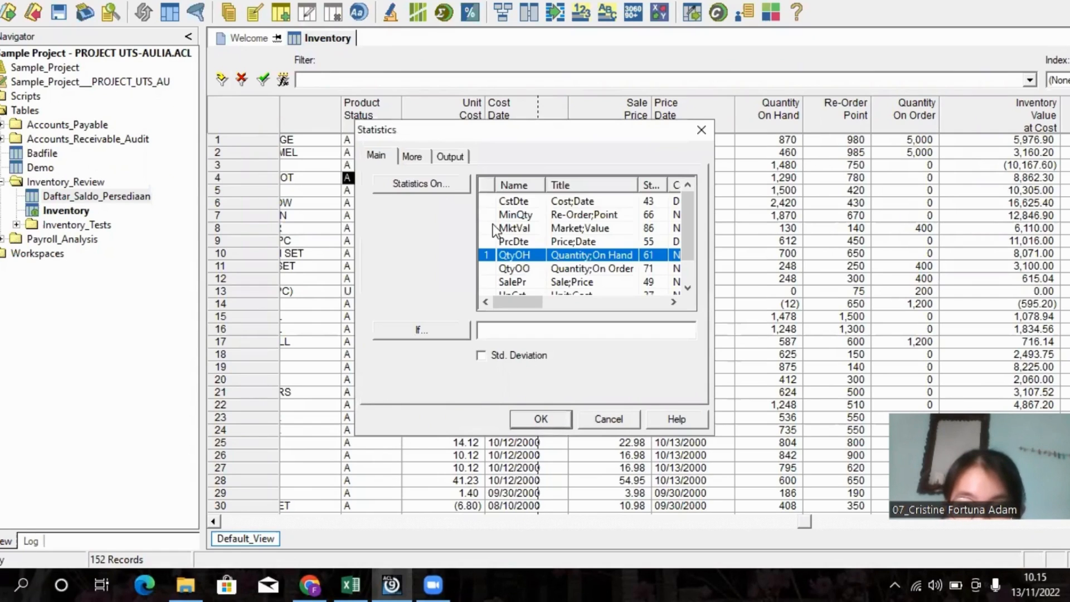
pyautogui.click(412, 158)
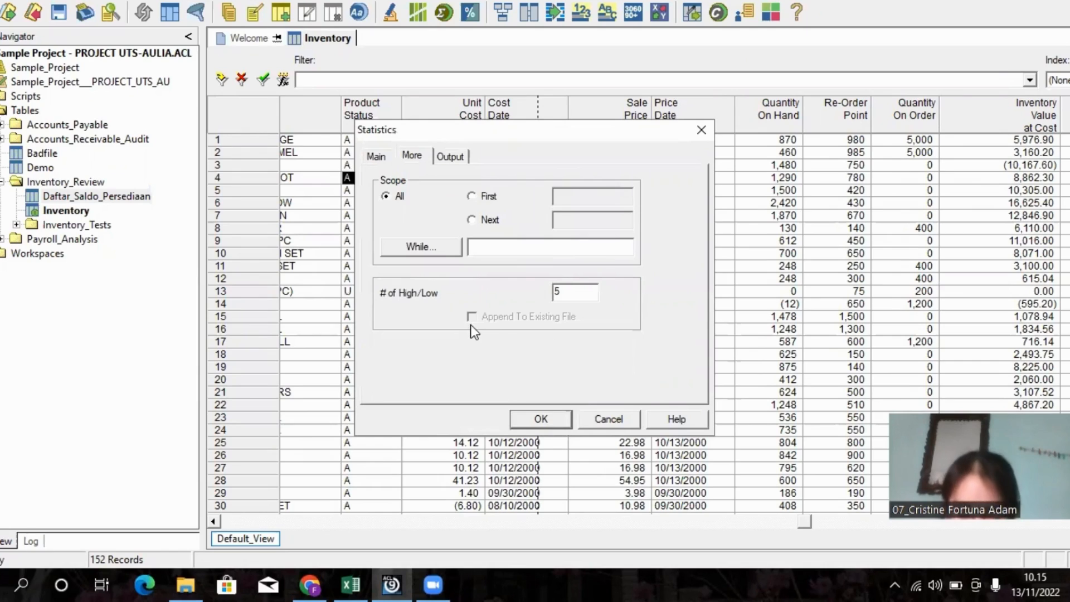
pyautogui.click(459, 159)
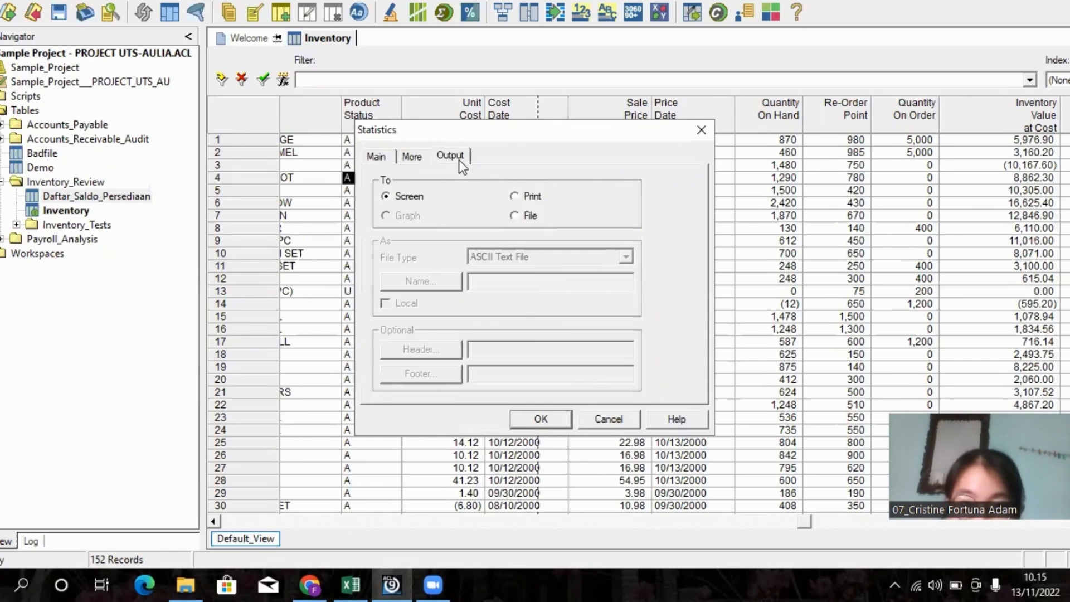
pyautogui.click(531, 423)
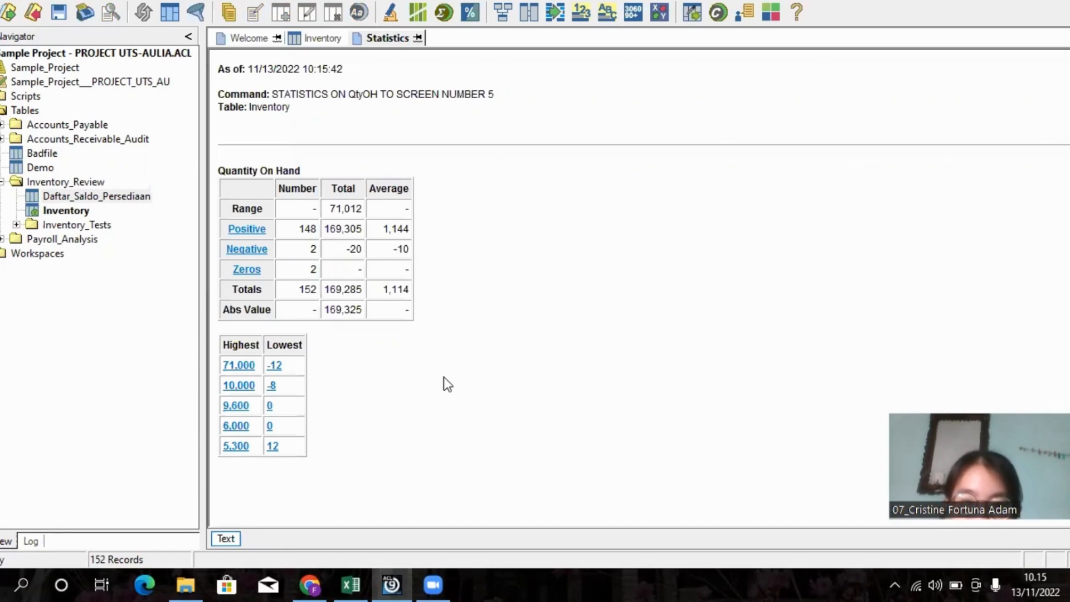
# - Drill down from the Statistics result into the Inventory records behind the two lowest quantities on hand
pyautogui.click(275, 365)
pyautogui.click(213, 522)
pyautogui.click(214, 522)
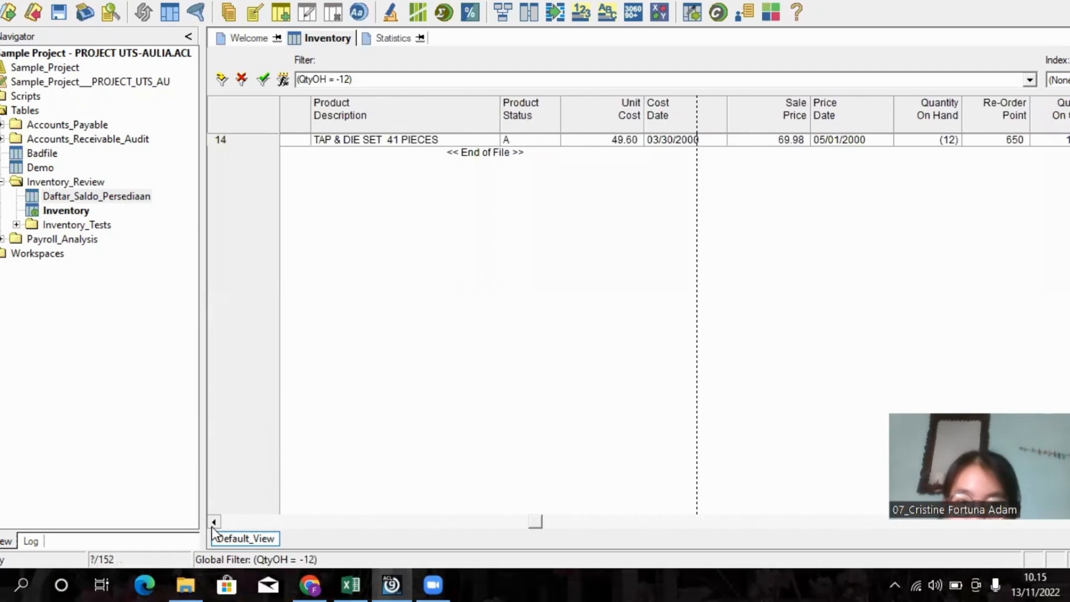
pyautogui.click(213, 523)
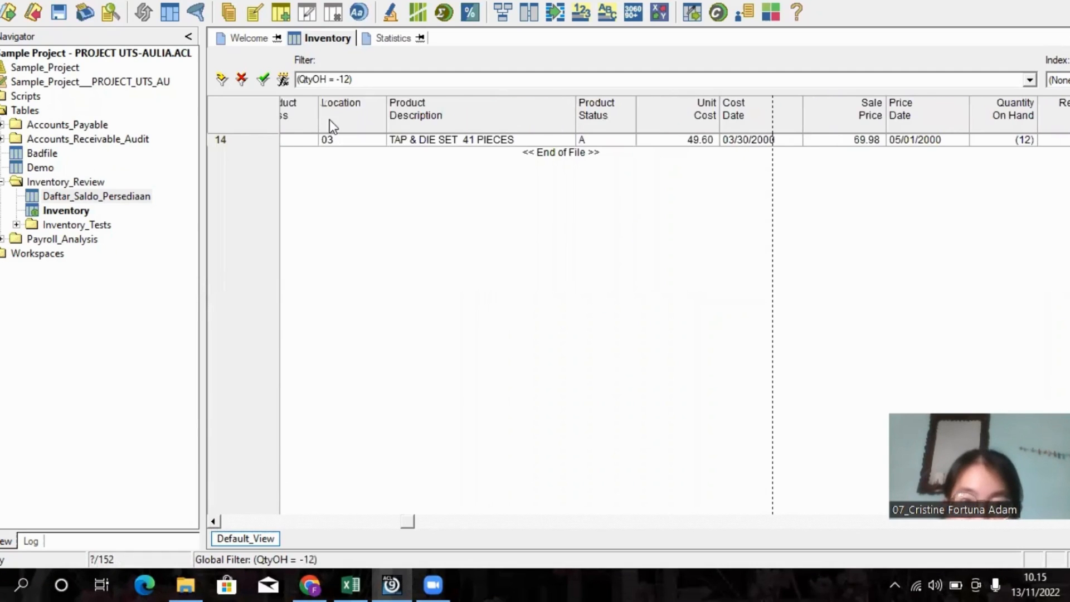
pyautogui.click(387, 39)
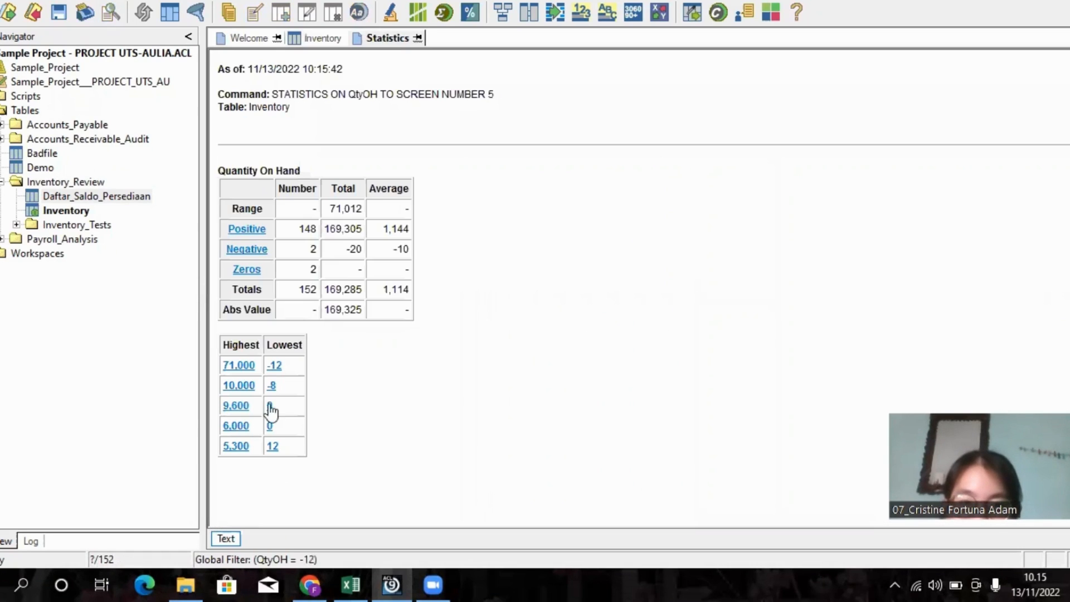
pyautogui.click(272, 385)
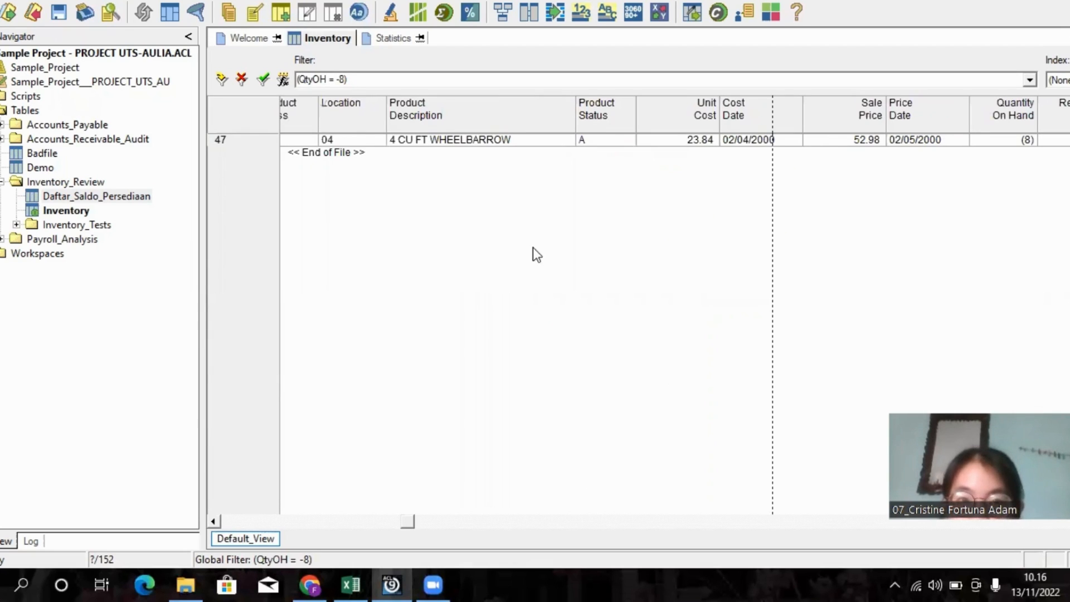
# - Switch to Excel and select the third Valuasi dan Alokasi procedure, on tracing sold inventory to the company's COGS
pyautogui.click(350, 584)
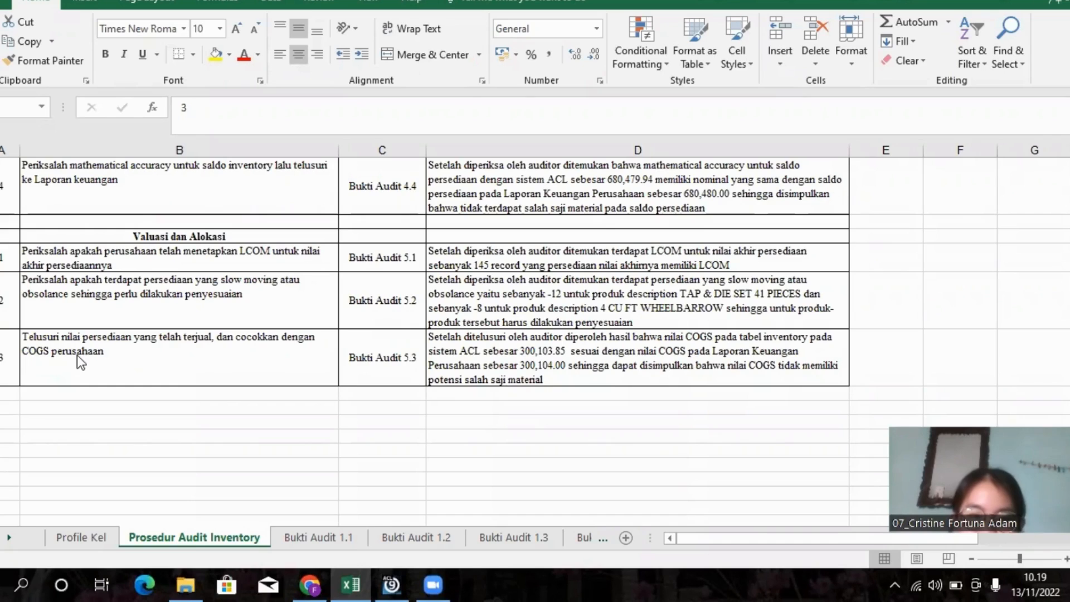
pyautogui.click(4, 369)
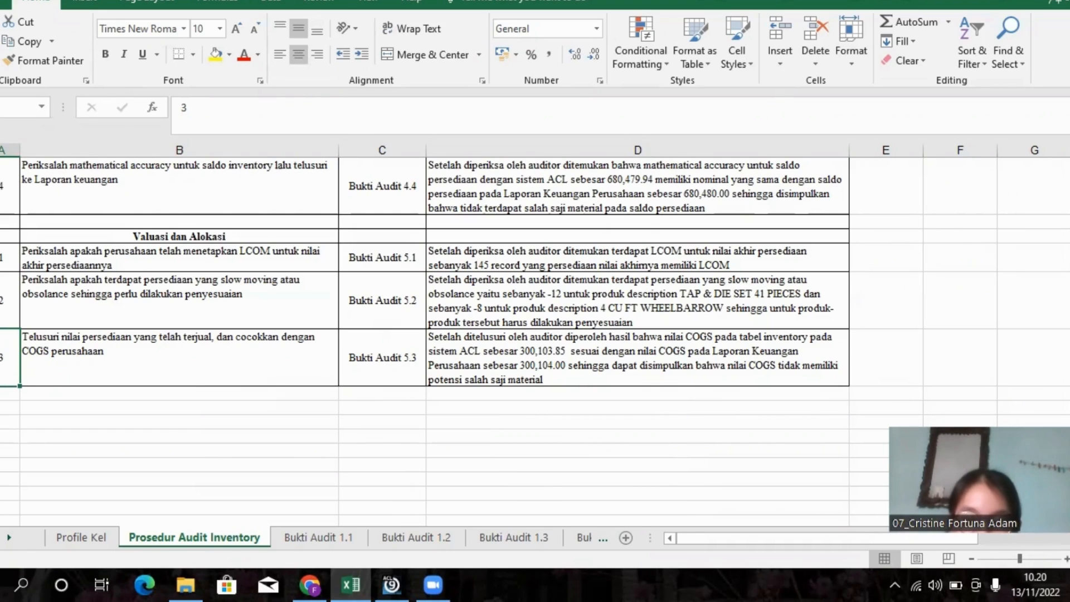
# - Switch to ACL, close the Statistics result and reopen the Inventory table with its QtyOH filter removed
pyautogui.click(404, 580)
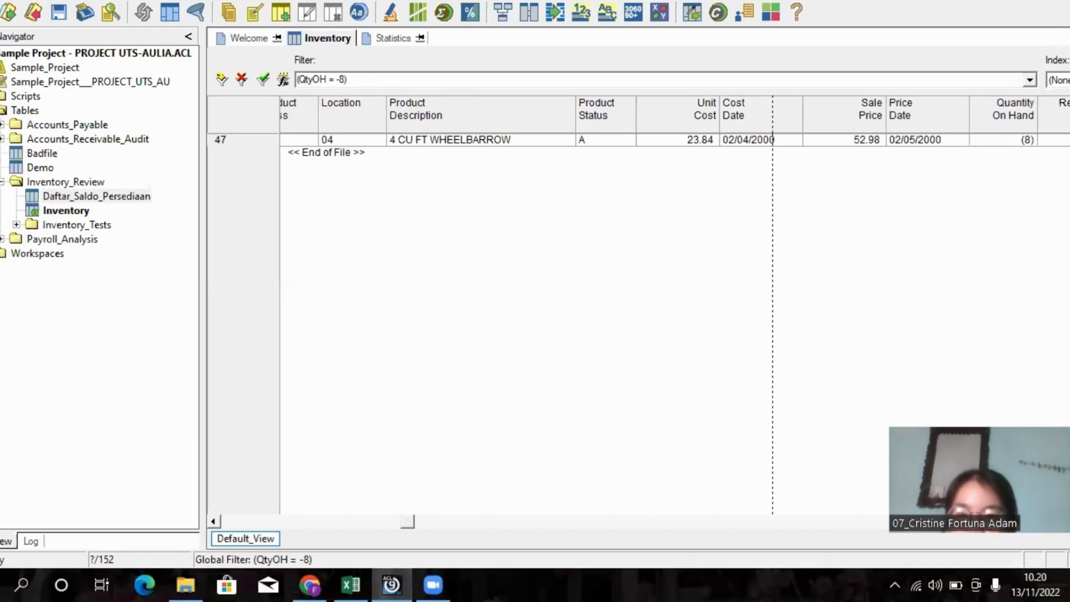
pyautogui.click(393, 39)
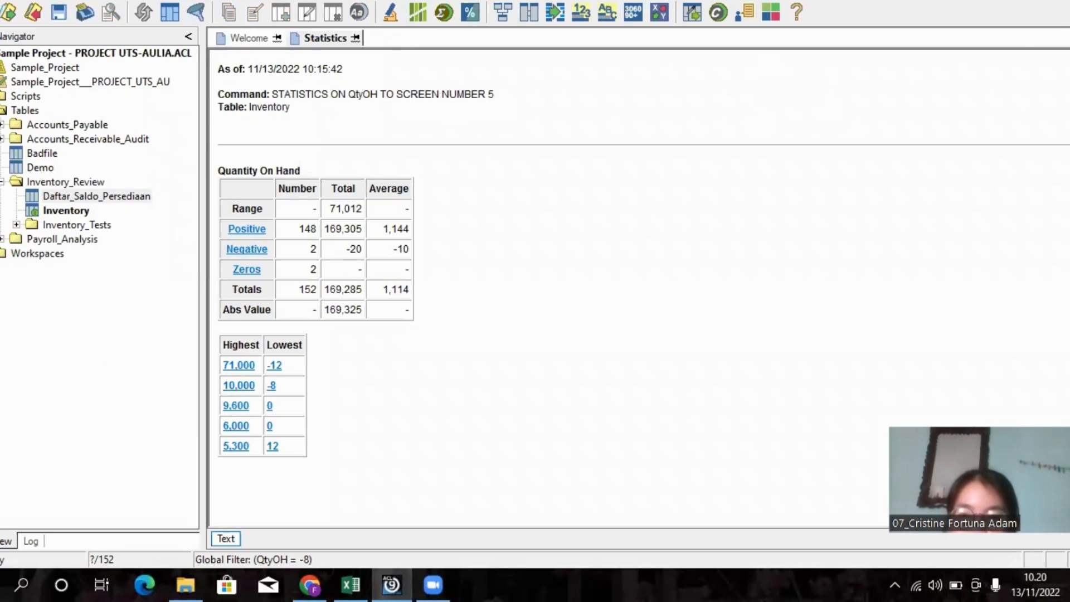
pyautogui.click(1066, 37)
pyautogui.click(62, 210)
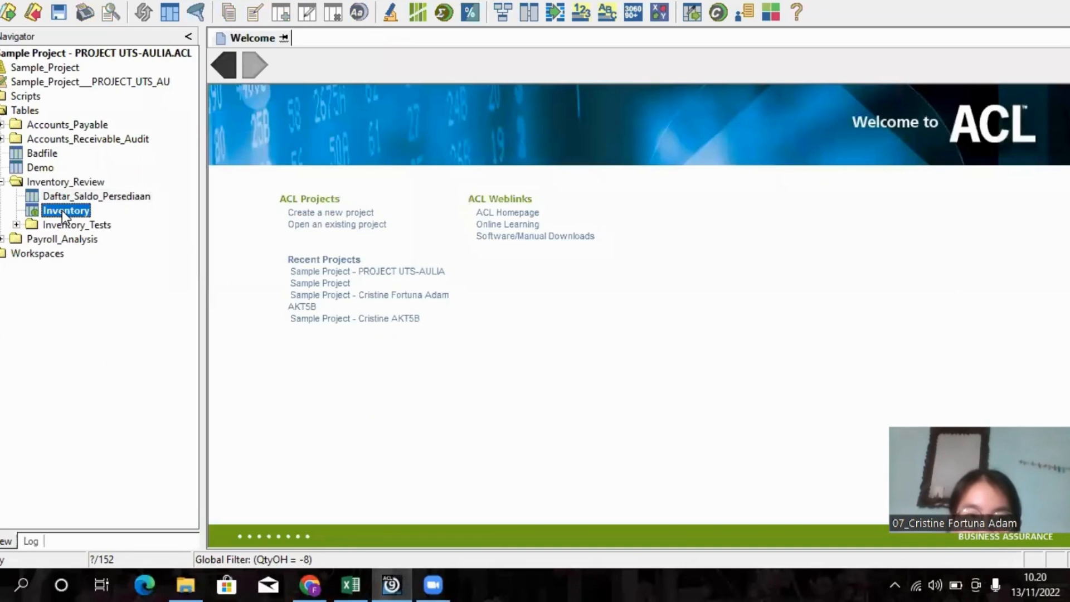
pyautogui.doubleClick(62, 210)
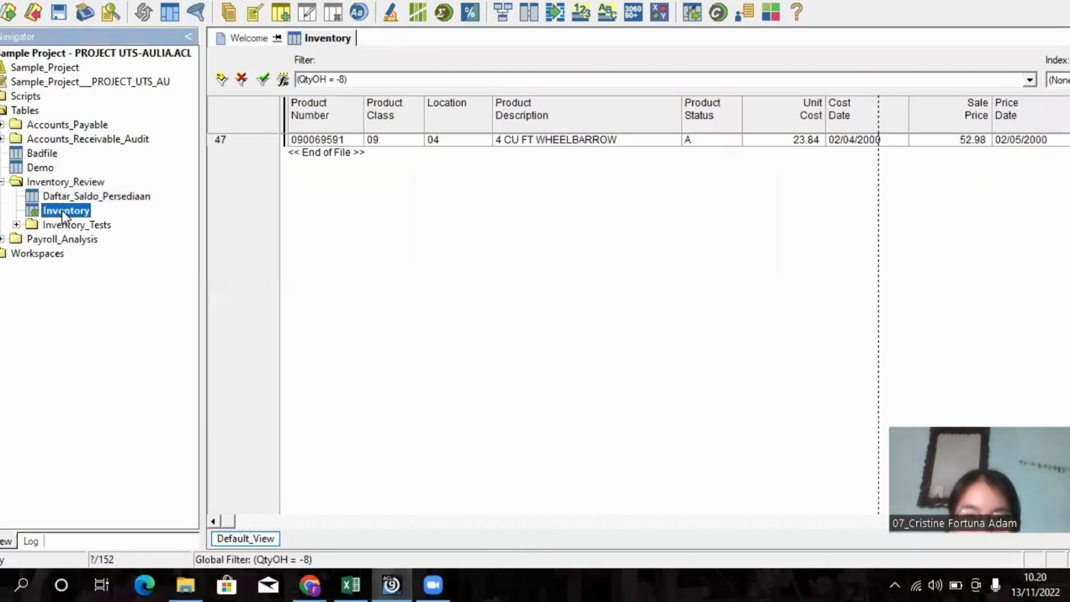
pyautogui.click(243, 80)
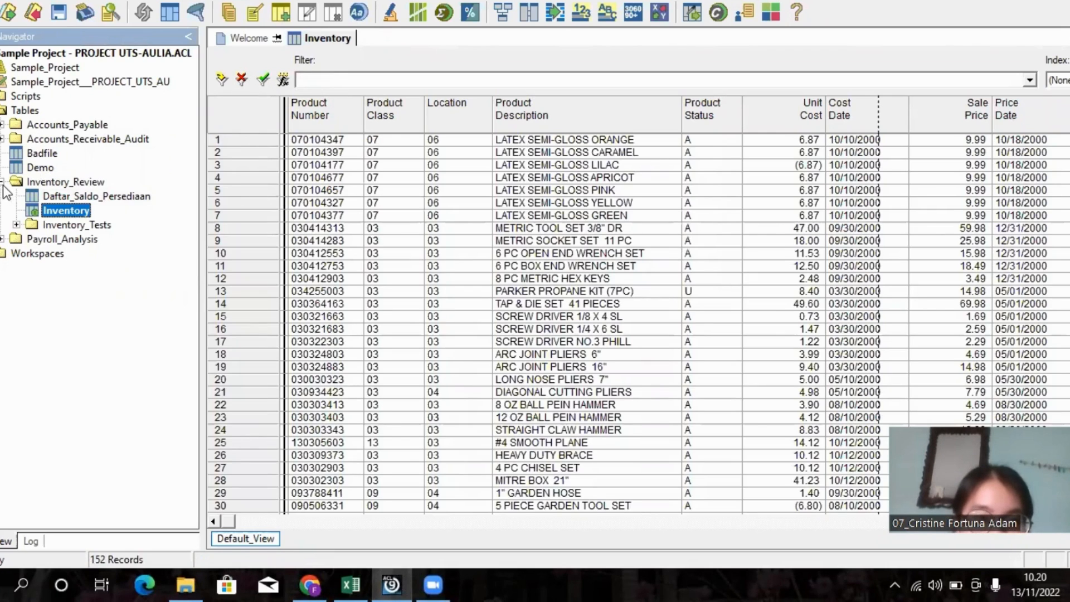
# - Open the Trans table from the Accounts_Receivable_Audit folder and start defining table relations with it as parent
pyautogui.click(2, 140)
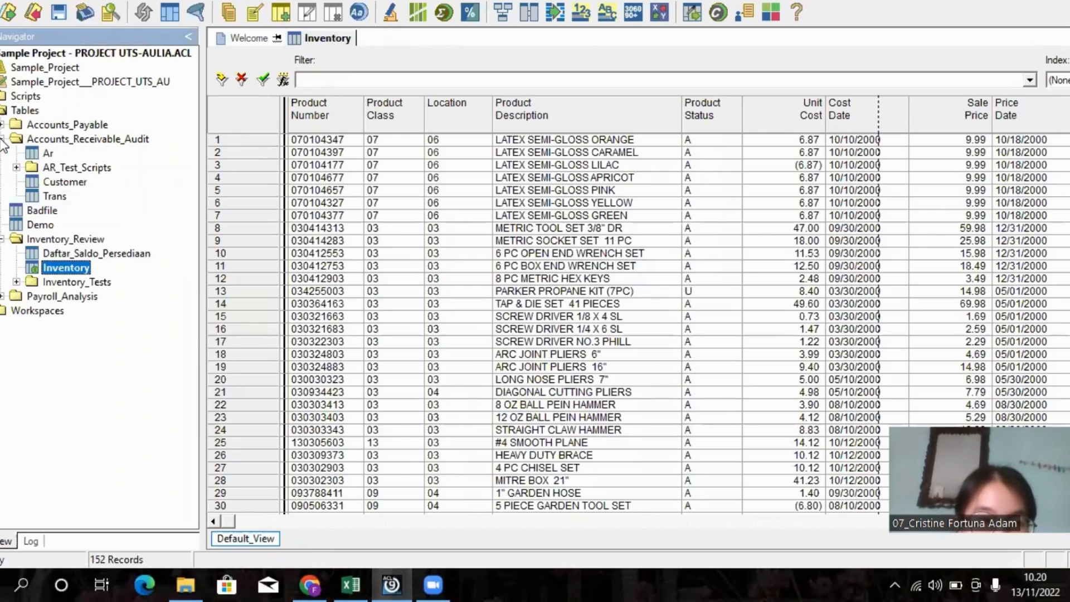
pyautogui.doubleClick(55, 197)
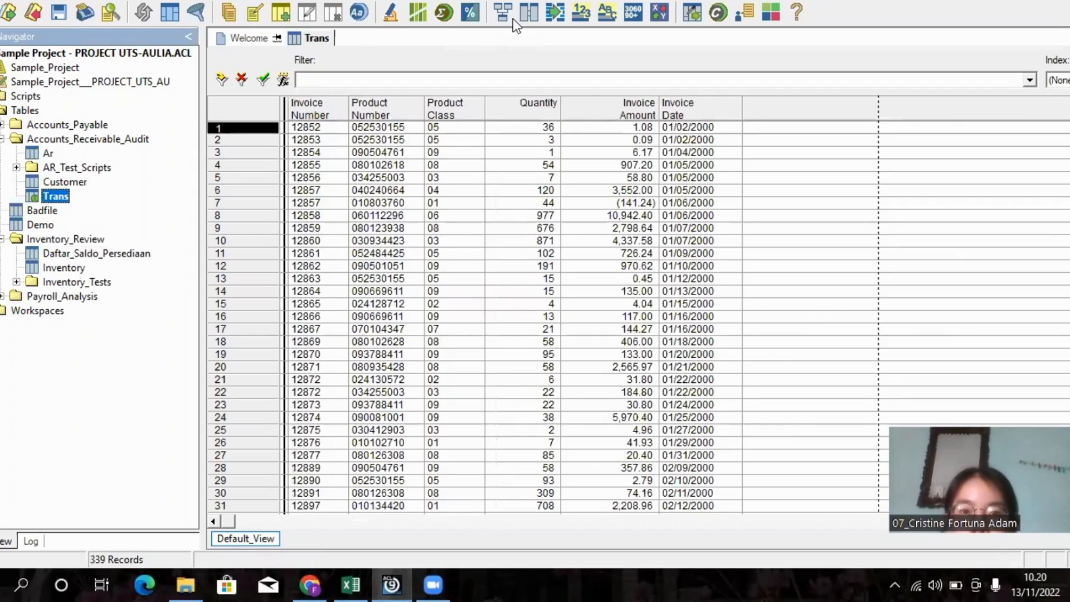
pyautogui.click(523, 13)
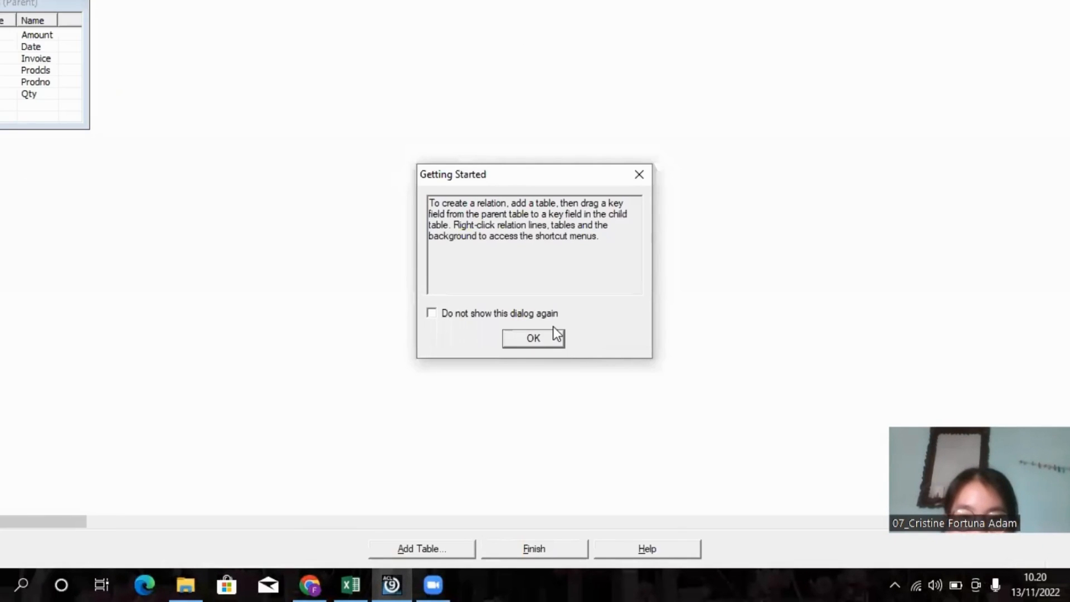
pyautogui.click(547, 337)
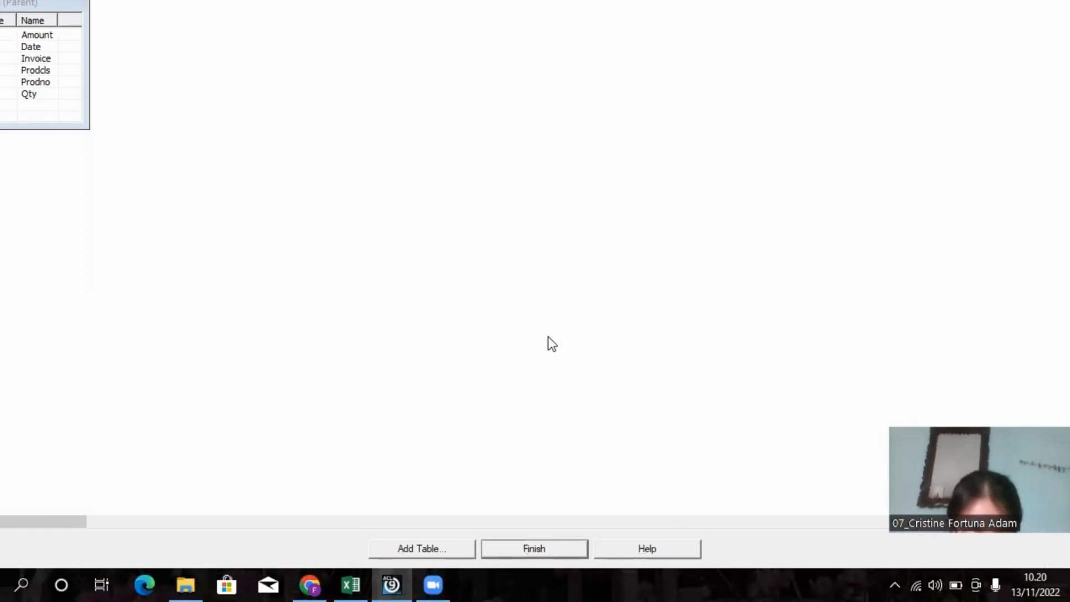
# - Add the Inventory table to the relations, placing it beside Trans and enlarging its field list
pyautogui.click(429, 543)
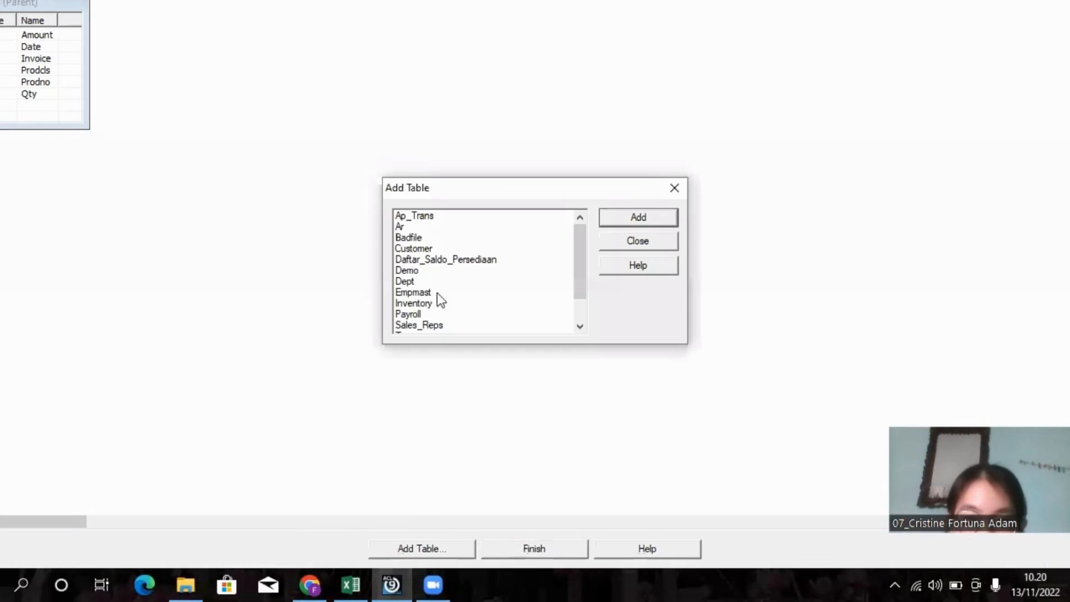
pyautogui.doubleClick(421, 303)
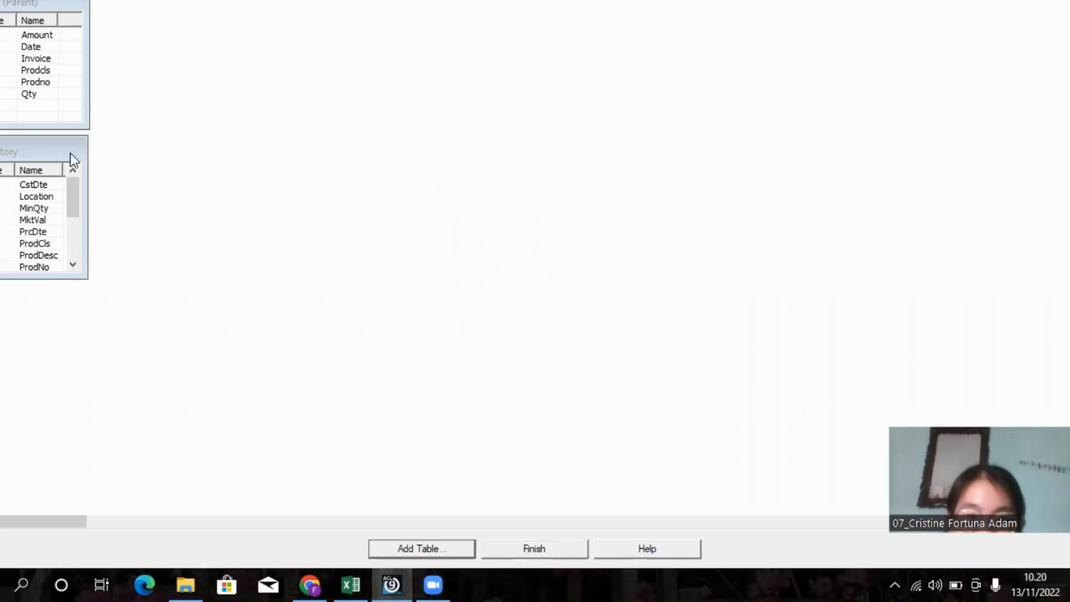
pyautogui.moveTo(85, 142); pyautogui.dragTo(272, 53)
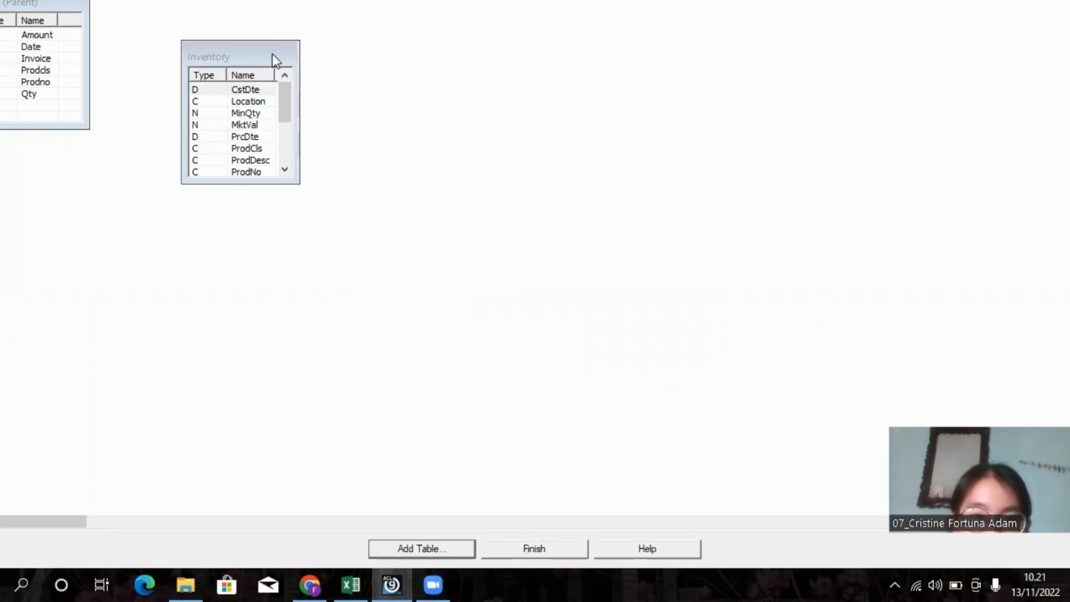
pyautogui.moveTo(299, 111); pyautogui.dragTo(364, 120)
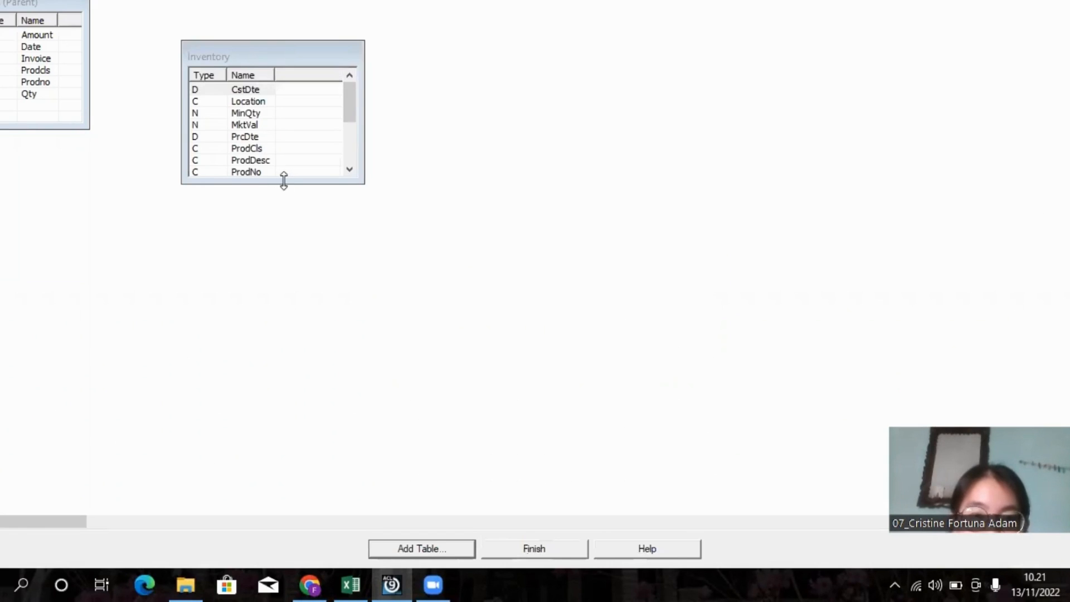
pyautogui.moveTo(282, 183); pyautogui.dragTo(274, 234)
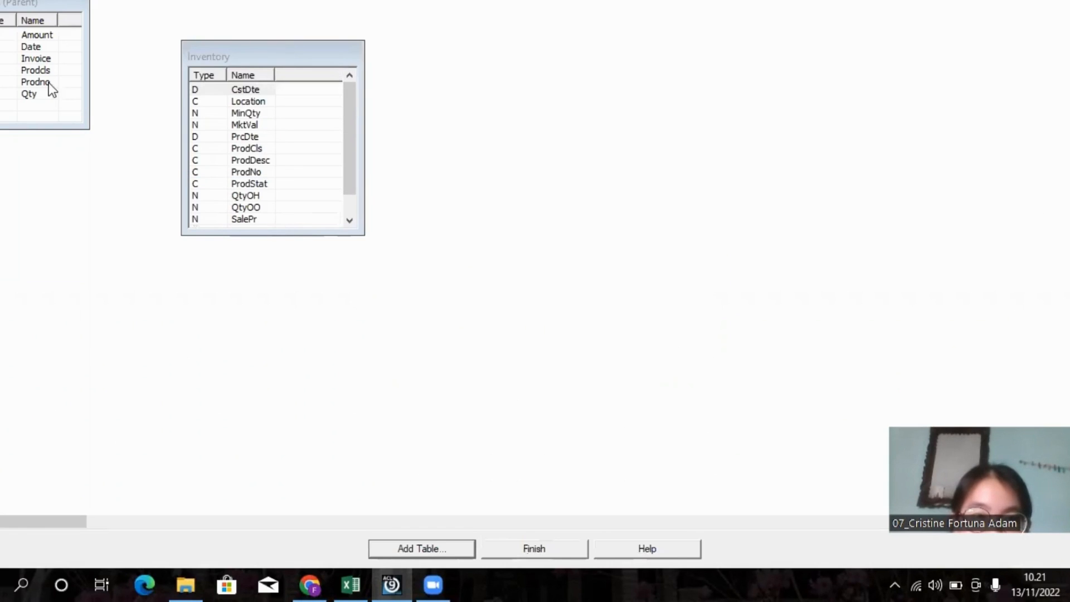
# - Relate the Trans field Prodno to the Inventory field ProdNo and finish the relation setup
pyautogui.moveTo(62, 82); pyautogui.dragTo(223, 170)
pyautogui.click(532, 549)
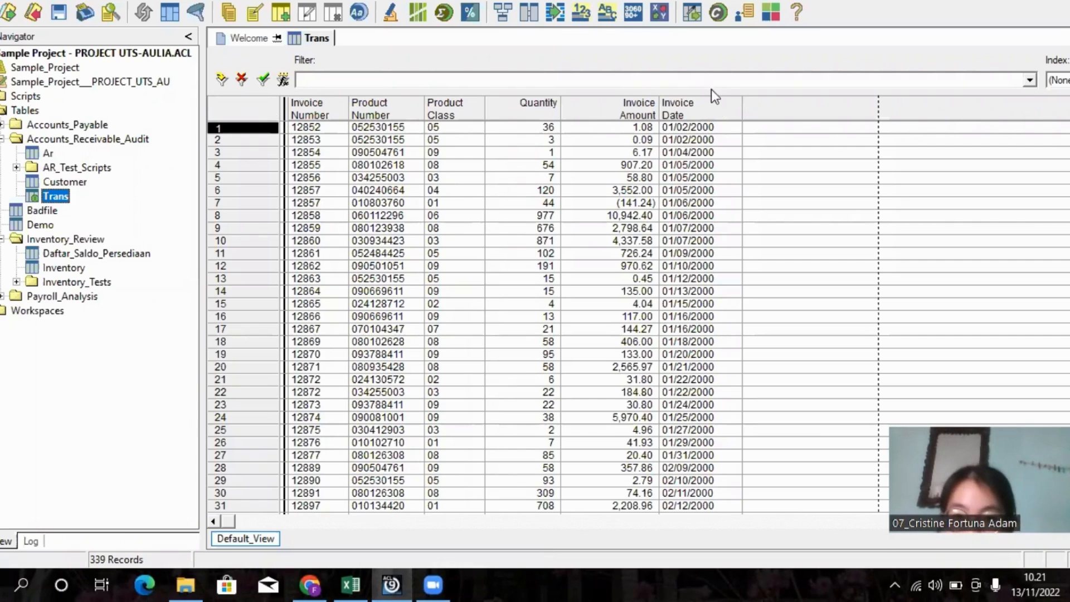
# - Start adding columns to the Trans view at the Invoice Date column
pyautogui.click(717, 105)
pyautogui.rightClick(714, 104)
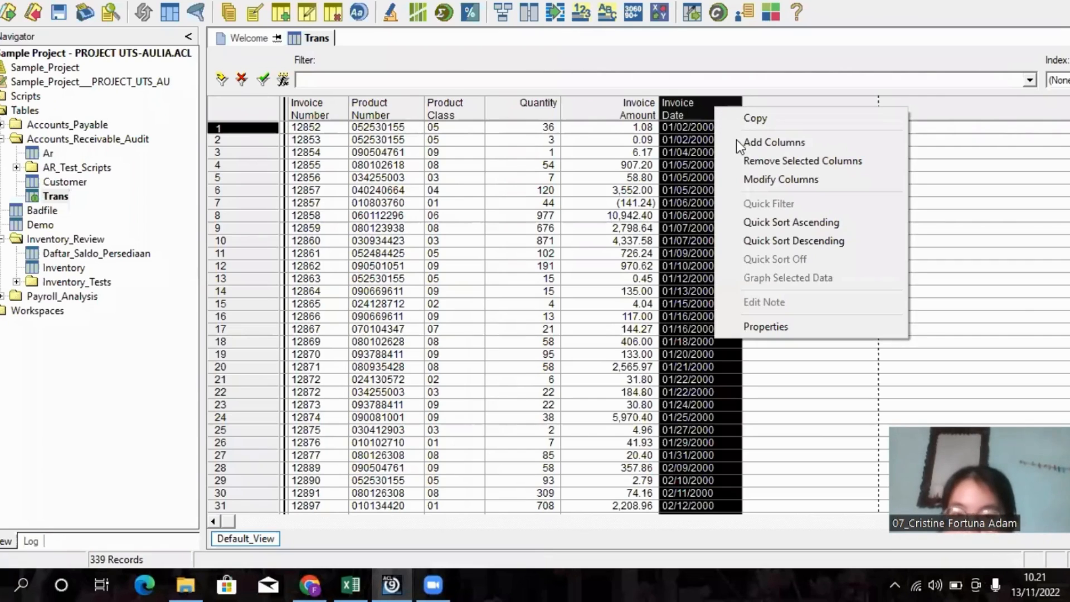
pyautogui.click(737, 142)
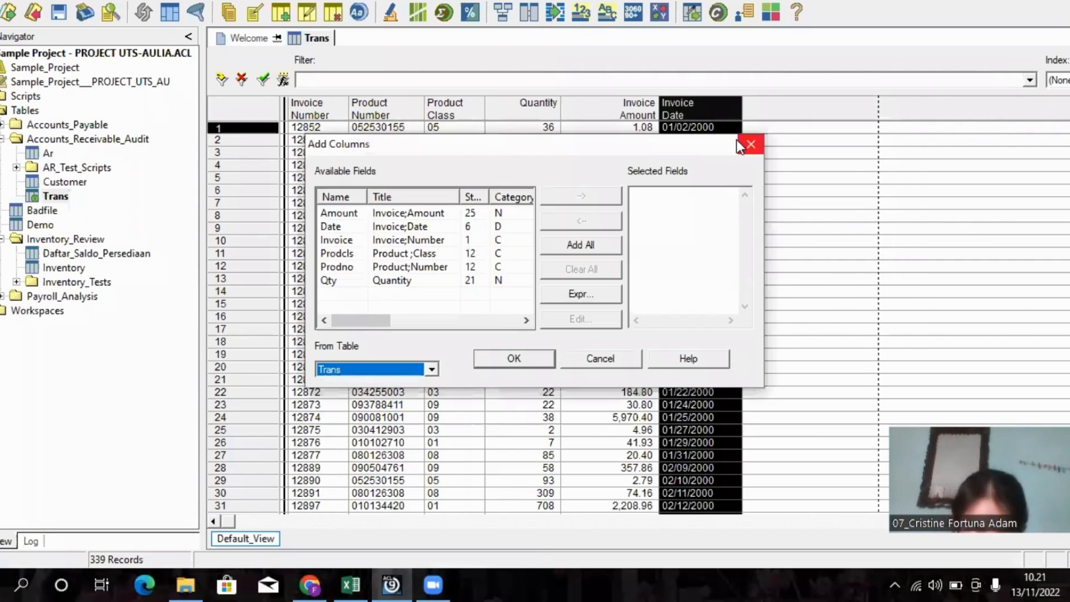
pyautogui.click(580, 294)
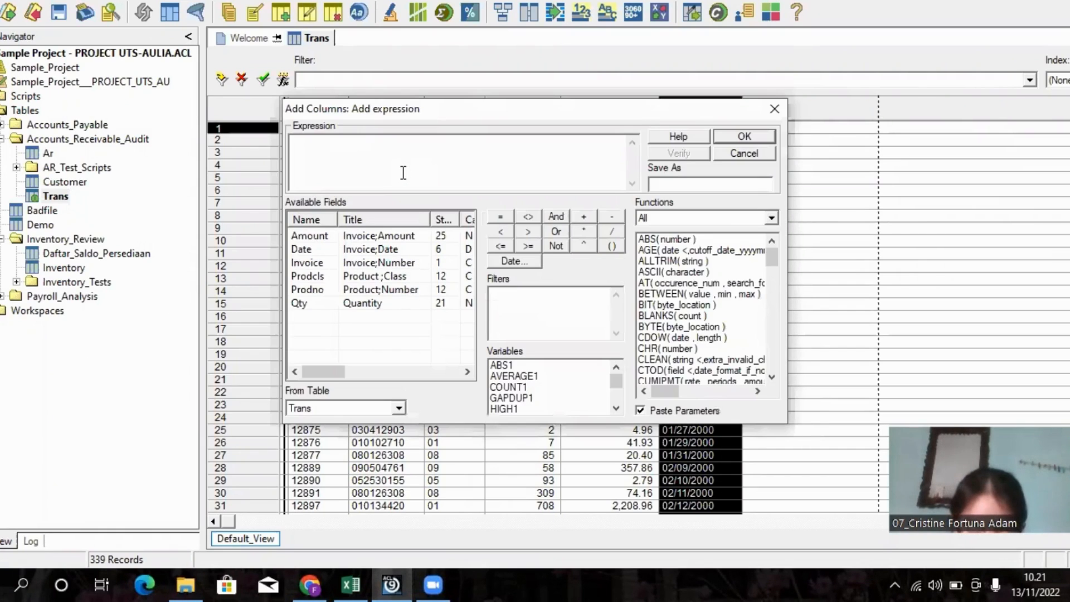
pyautogui.doubleClick(379, 303)
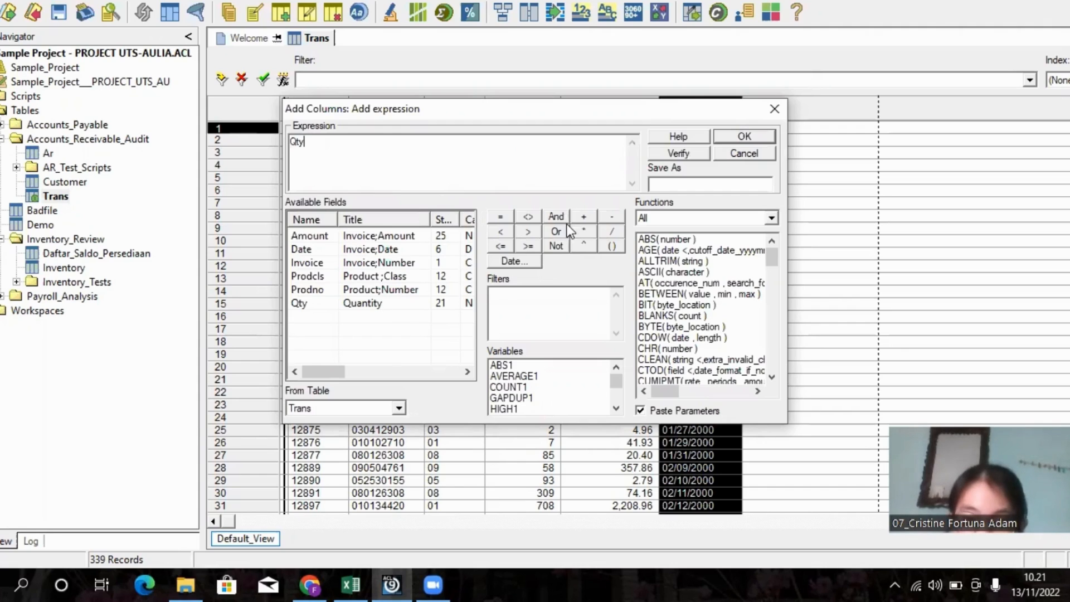
pyautogui.click(584, 230)
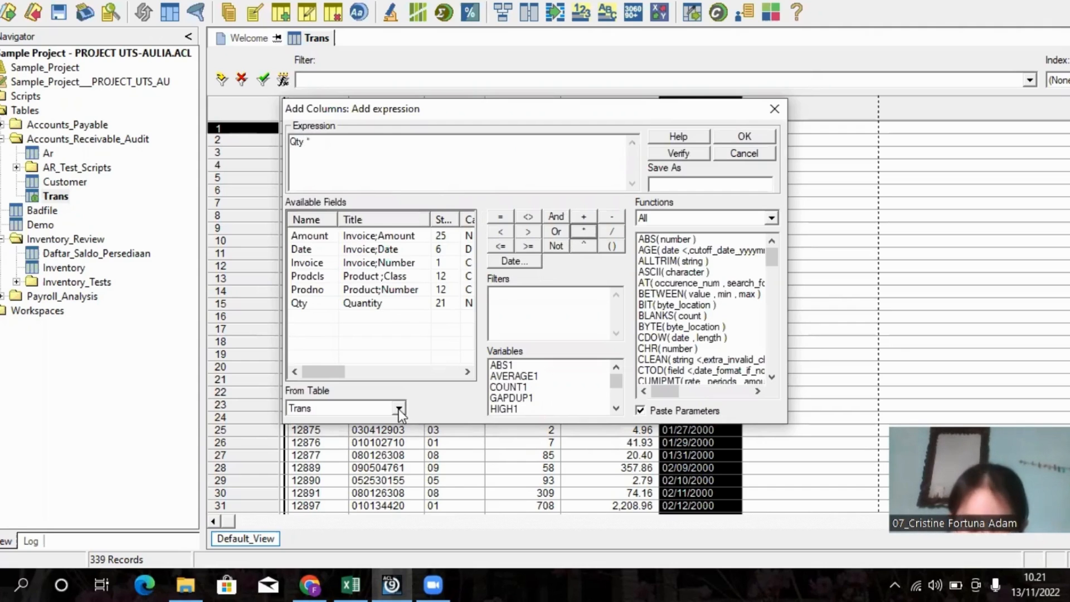
pyautogui.click(399, 409)
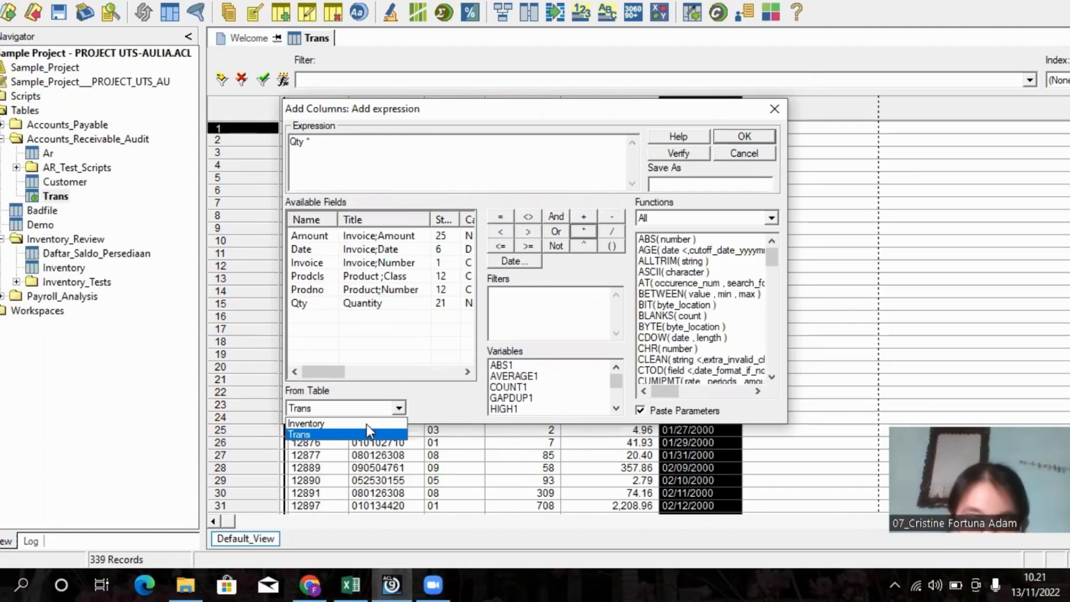
pyautogui.click(366, 424)
pyautogui.moveTo(465, 276); pyautogui.dragTo(462, 324)
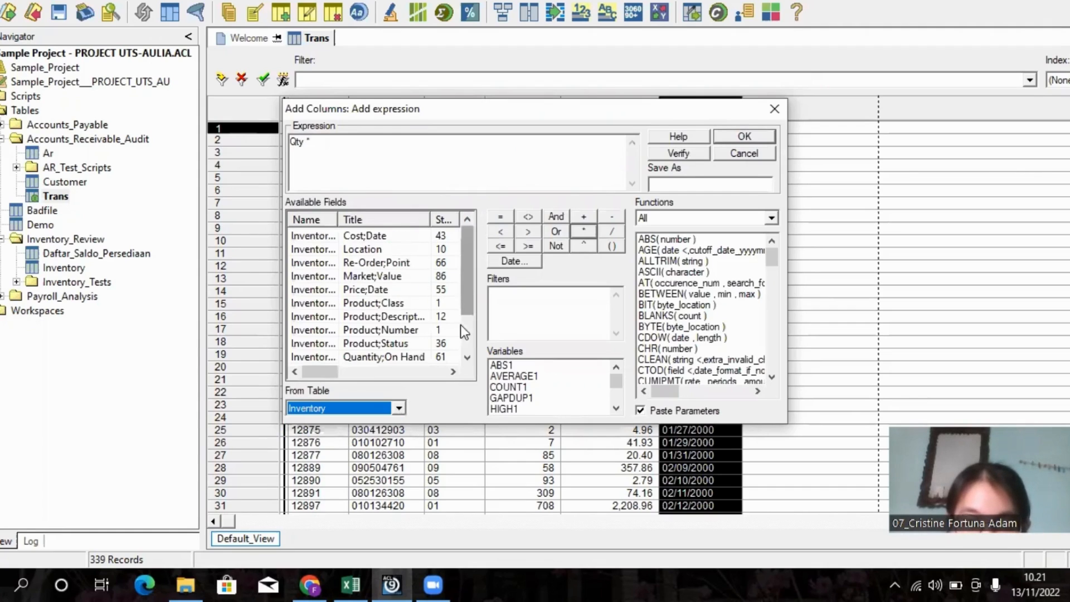
pyautogui.doubleClick(393, 343)
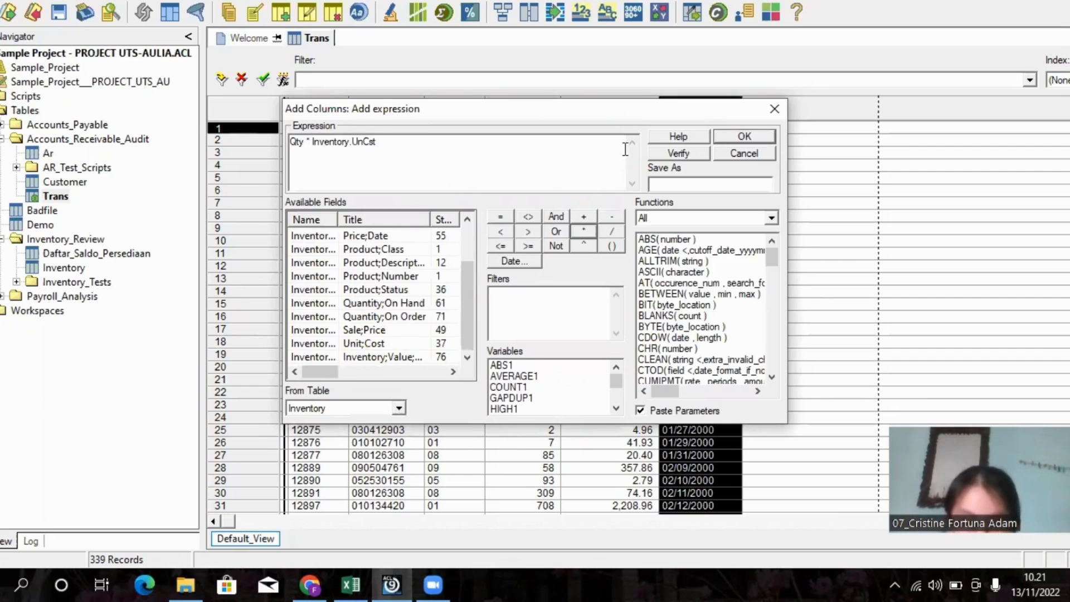
pyautogui.click(690, 149)
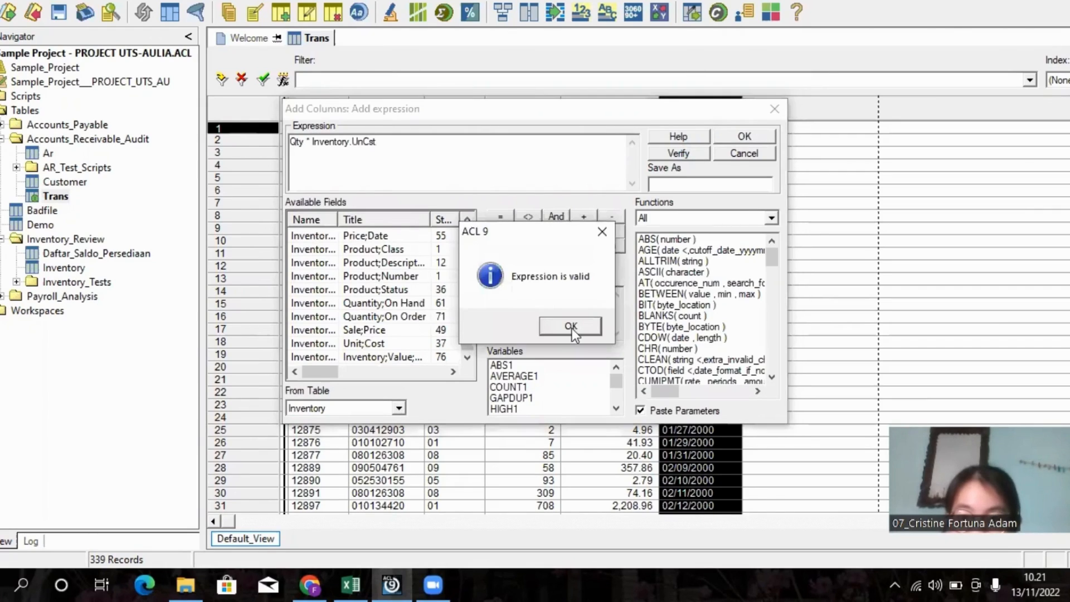
pyautogui.press('Return')
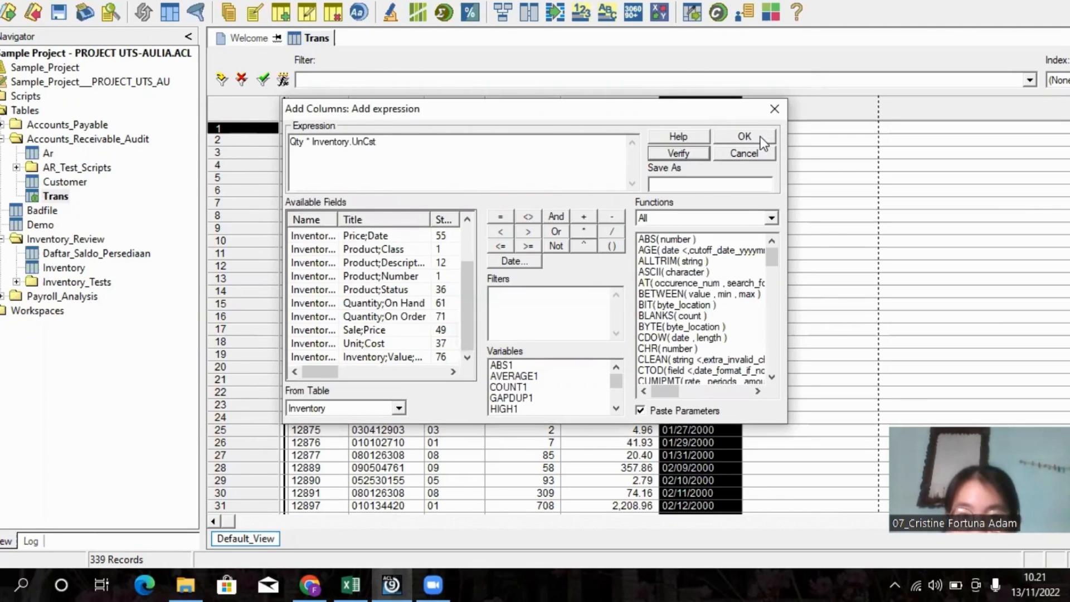
pyautogui.click(745, 136)
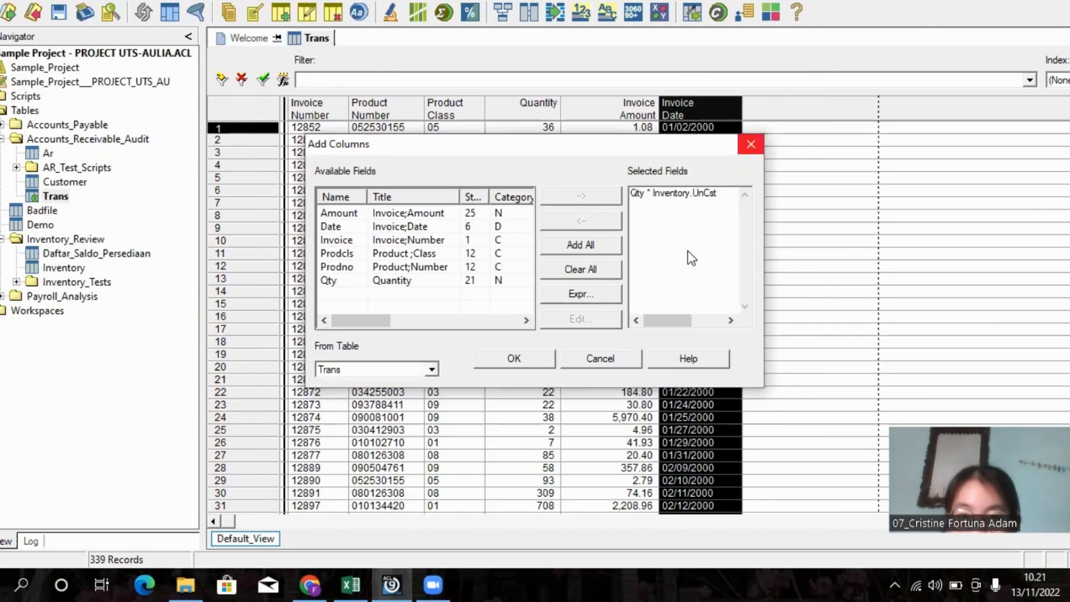
pyautogui.doubleClick(656, 197)
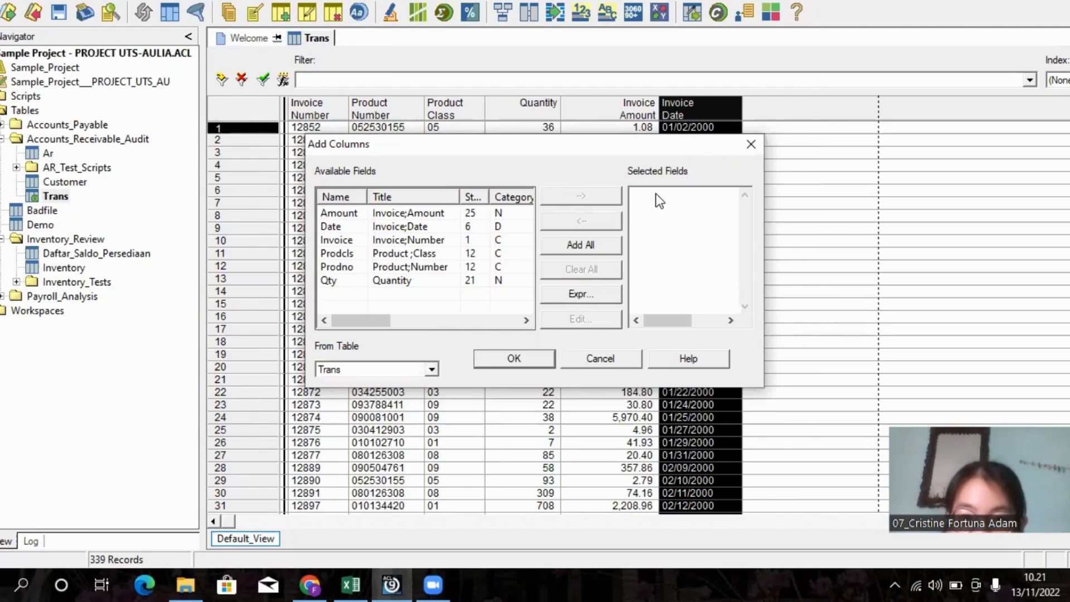
# - Build a new column expression multiplying the Trans quantity by the Inventory unit cost: Qty * Inventory.UnCst
pyautogui.click(572, 296)
pyautogui.click(401, 411)
pyautogui.click(406, 315)
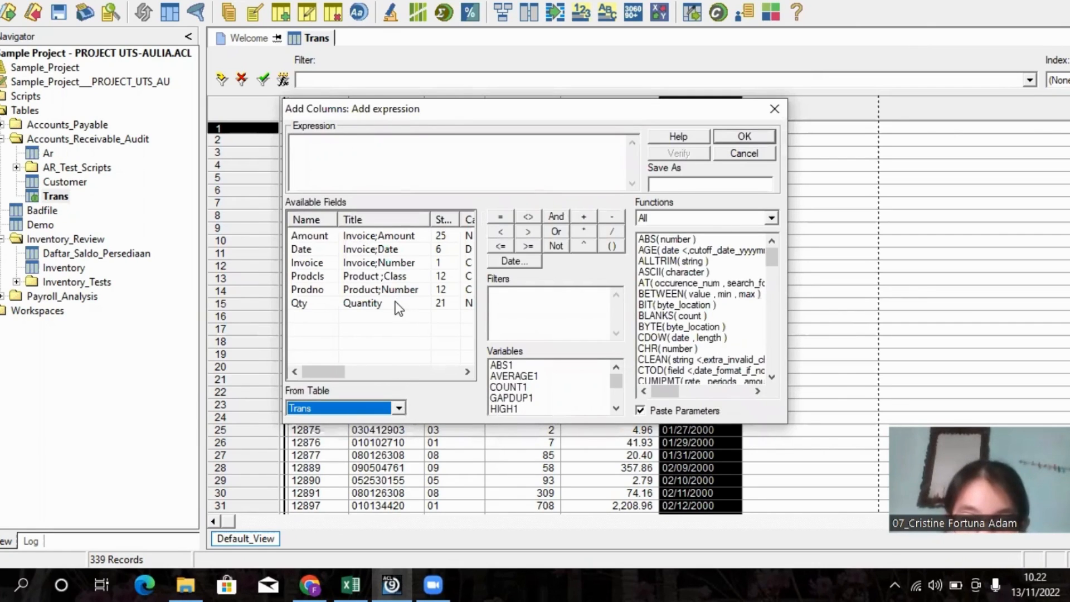
pyautogui.doubleClick(397, 304)
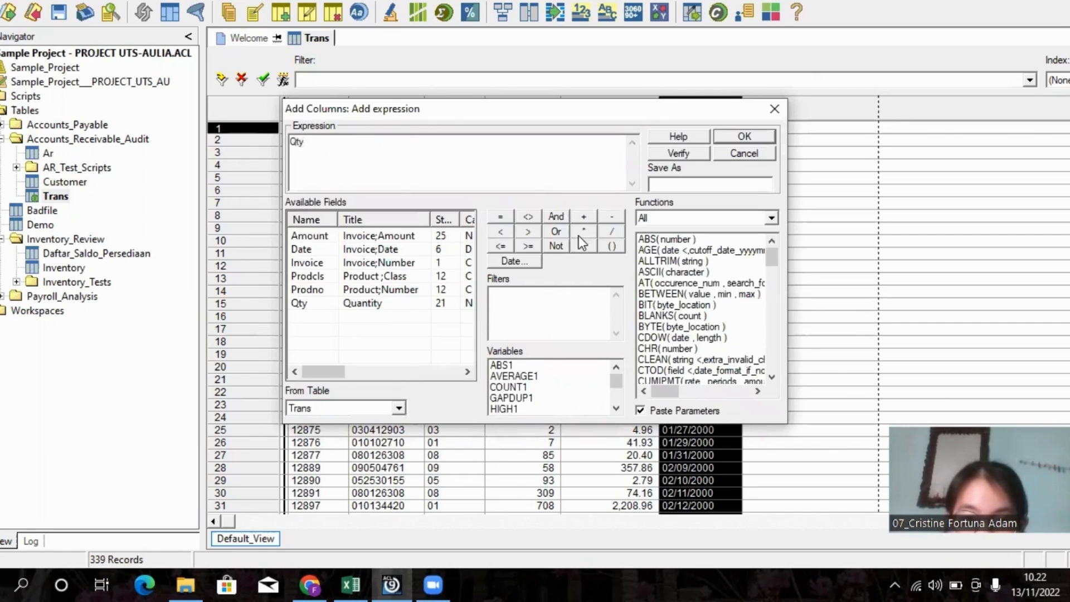
pyautogui.click(399, 408)
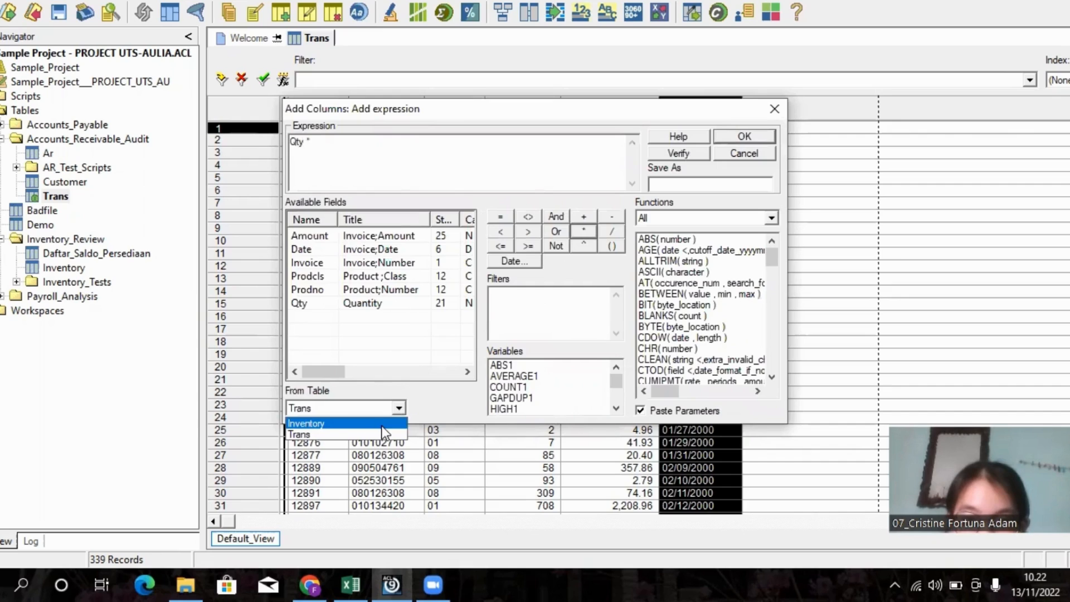
pyautogui.click(381, 426)
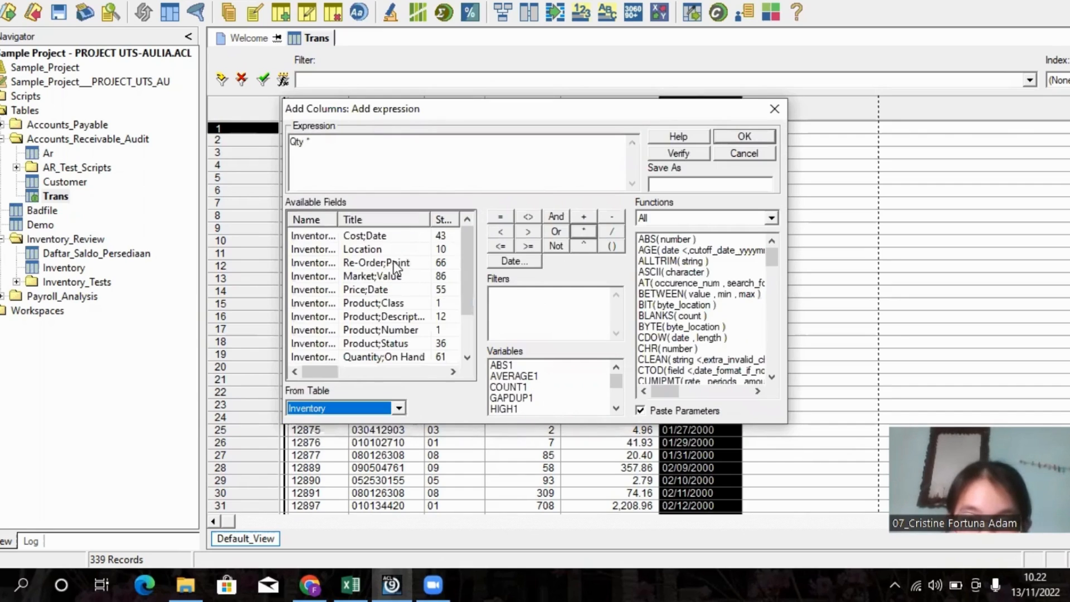
pyautogui.click(463, 319)
pyautogui.doubleClick(396, 355)
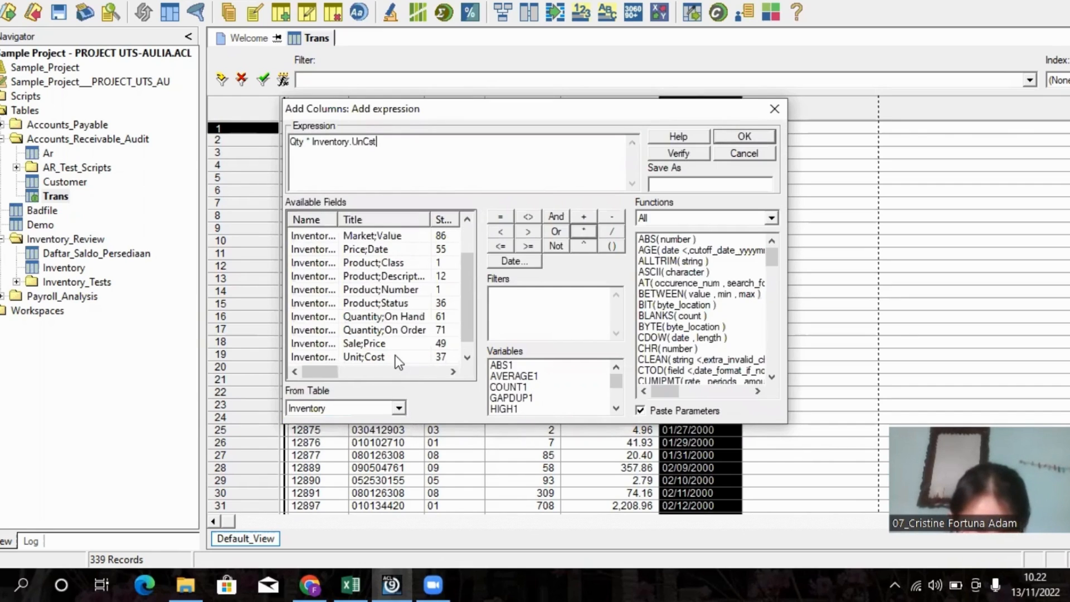
# - Name the expression COGS, verify it, and add it to the Trans view as a column placed after Invoice Date
pyautogui.click(674, 186)
pyautogui.write('CO')
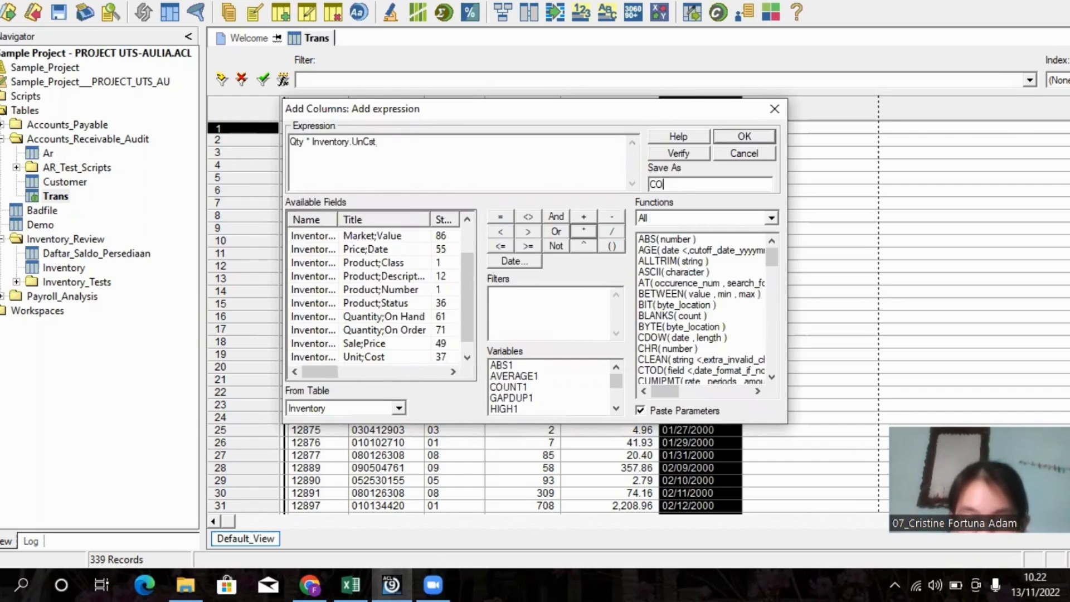
pyautogui.write('GS')
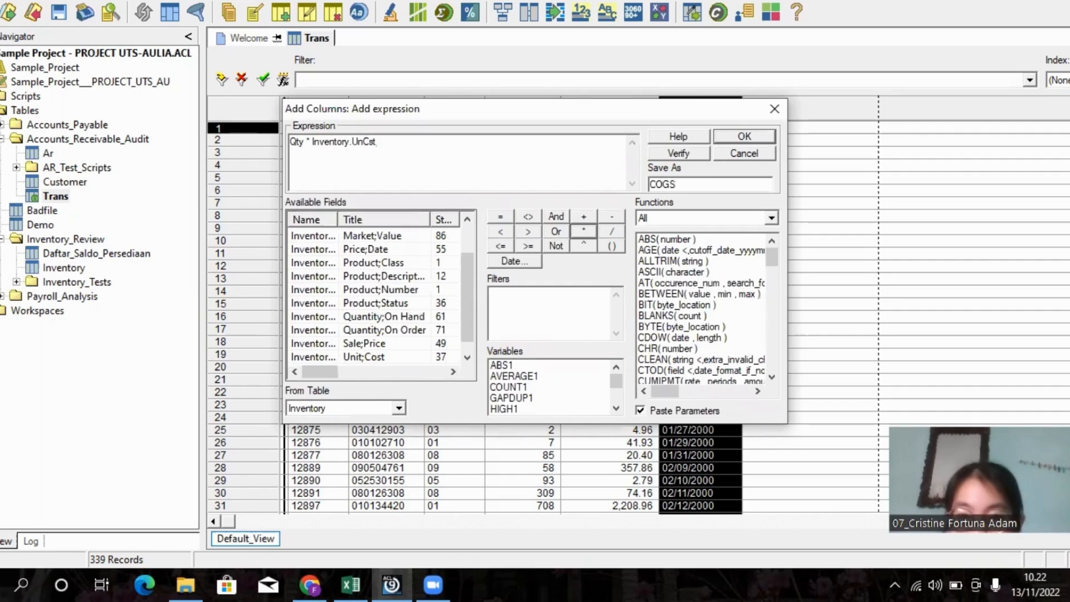
pyautogui.click(690, 149)
pyautogui.click(575, 325)
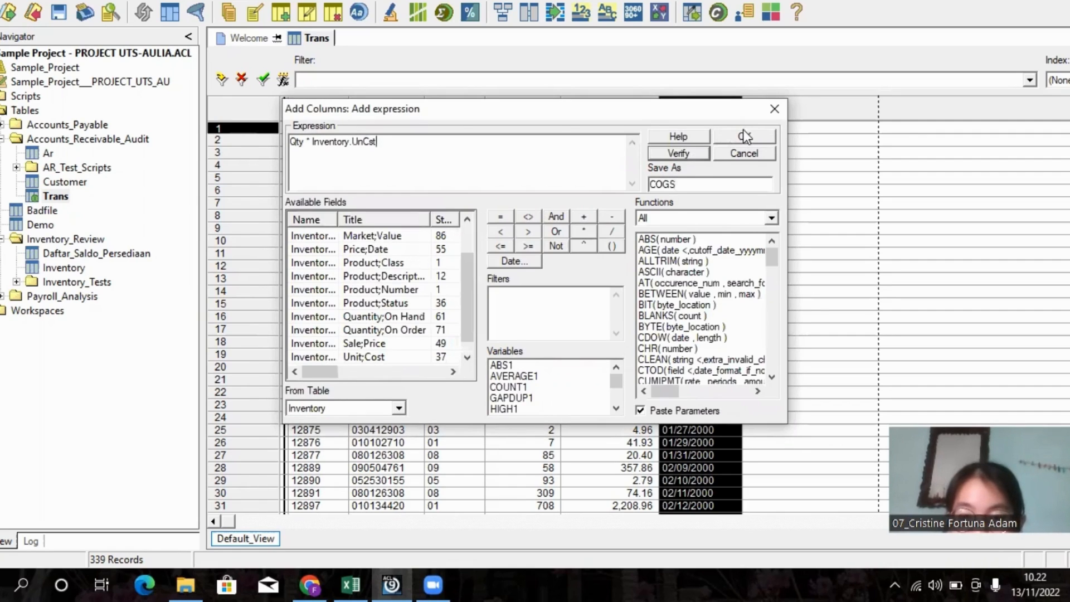
pyautogui.click(745, 136)
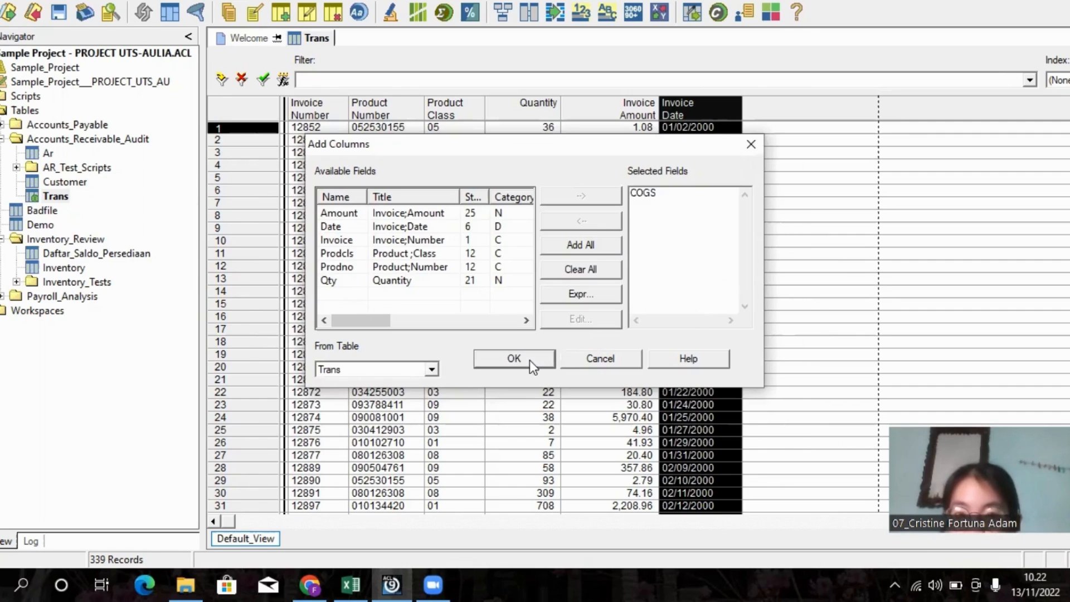
pyautogui.click(514, 359)
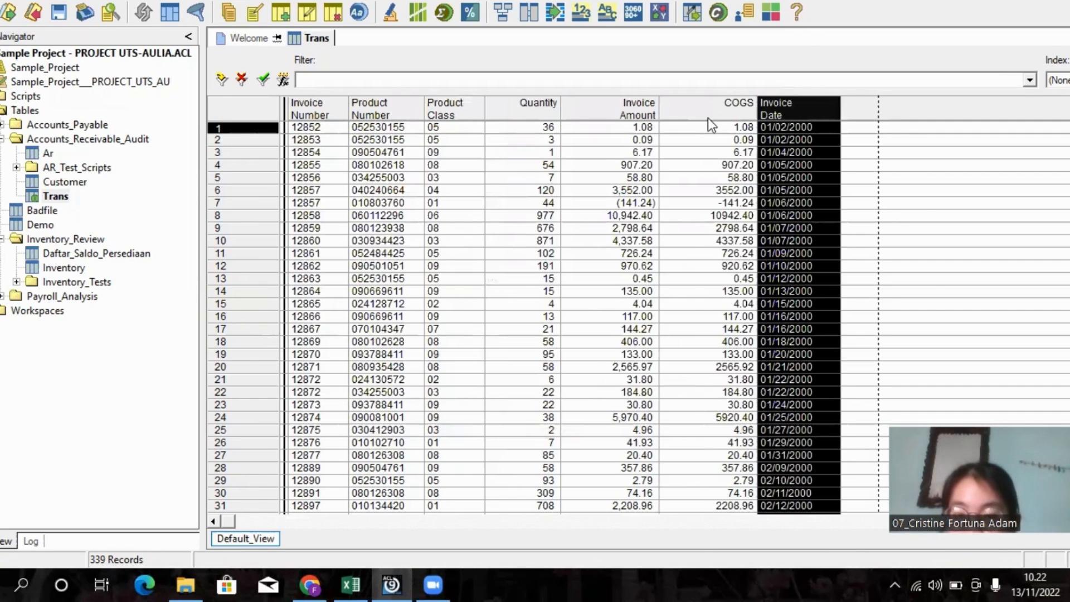
pyautogui.moveTo(703, 112); pyautogui.dragTo(787, 105)
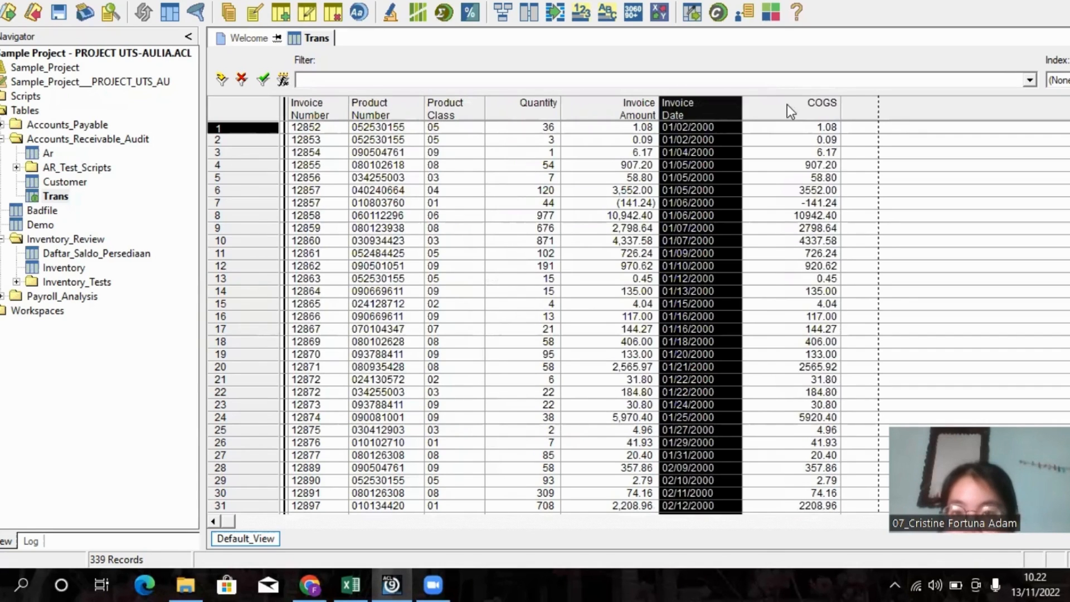
# - Total the COGS field of the Trans table
pyautogui.click(806, 109)
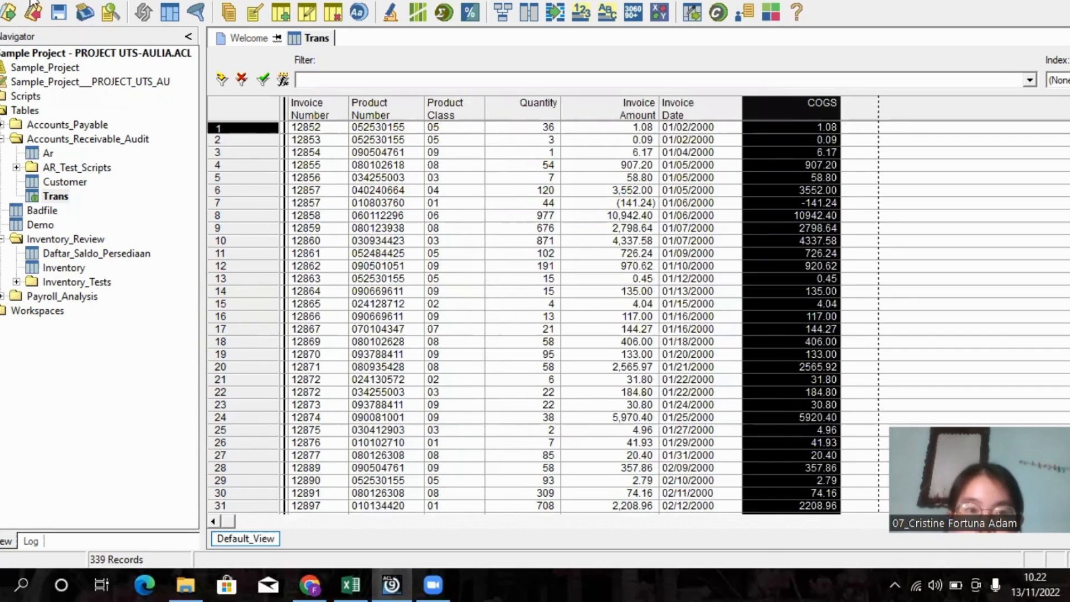
pyautogui.click(78, 0)
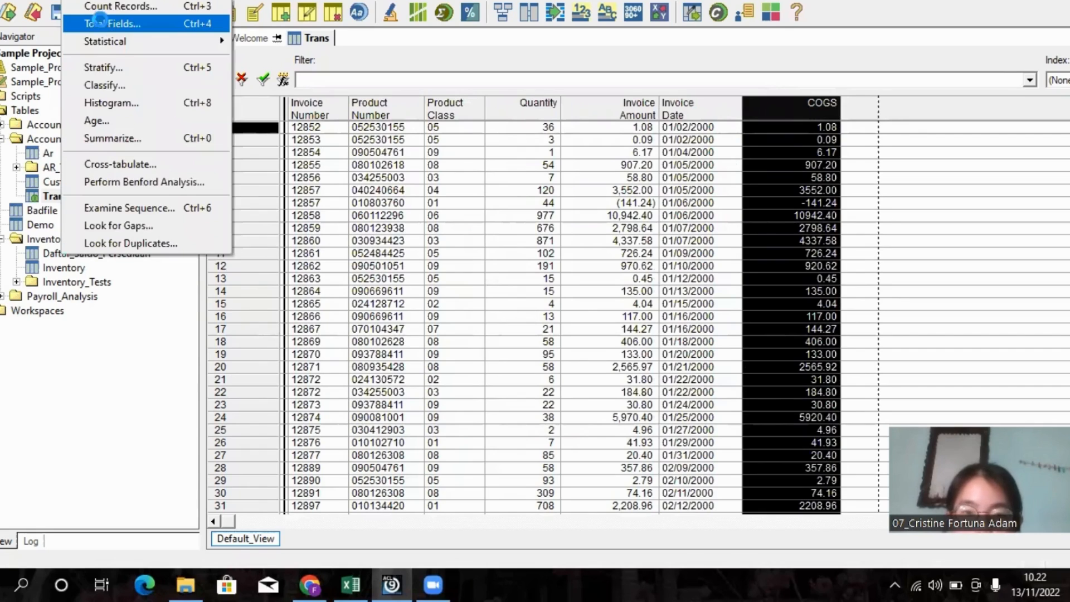
pyautogui.click(101, 23)
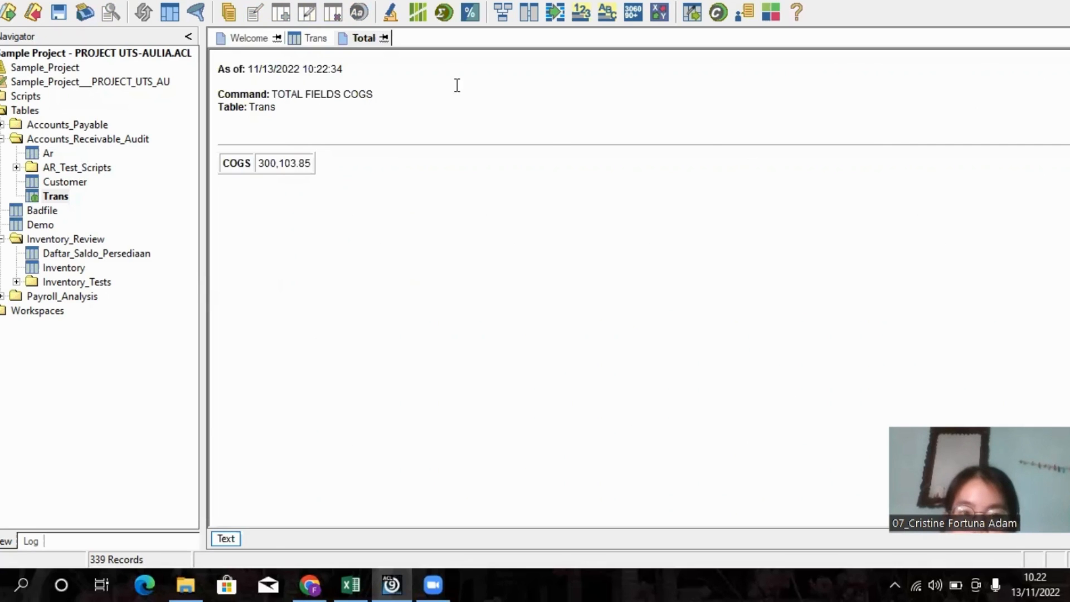
# - Return from the total result to the Trans table and close it, saving its changes
pyautogui.doubleClick(56, 197)
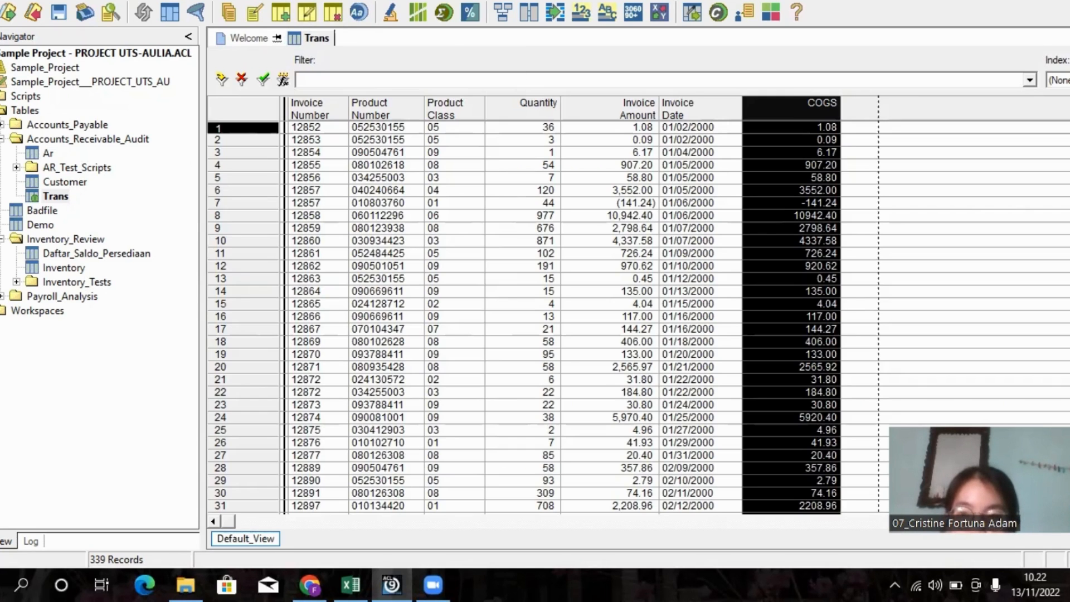
pyautogui.hotkey('ctrl', 's')
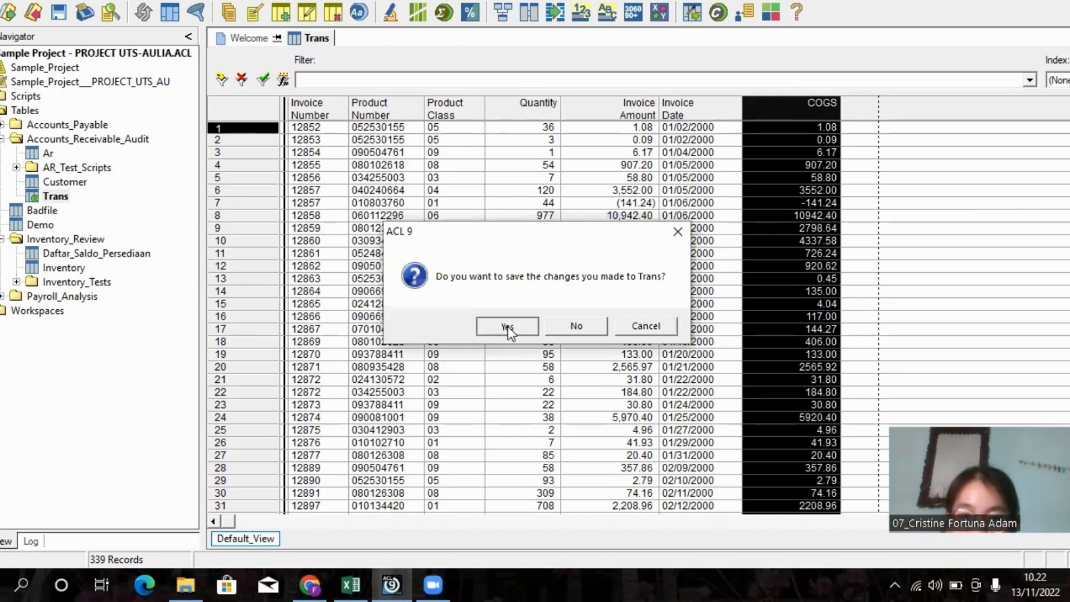
pyautogui.click(507, 327)
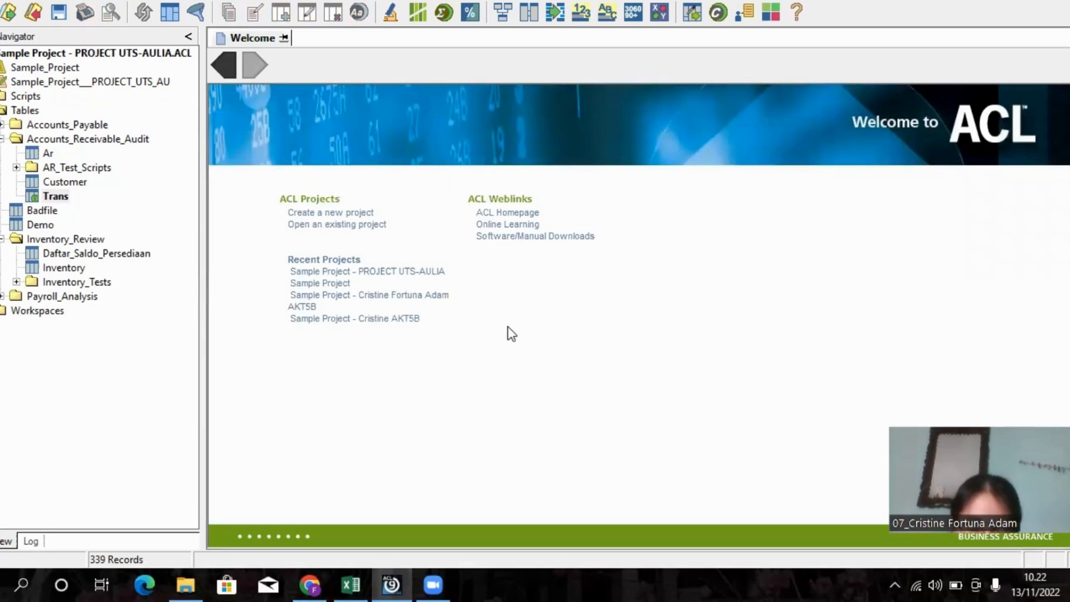